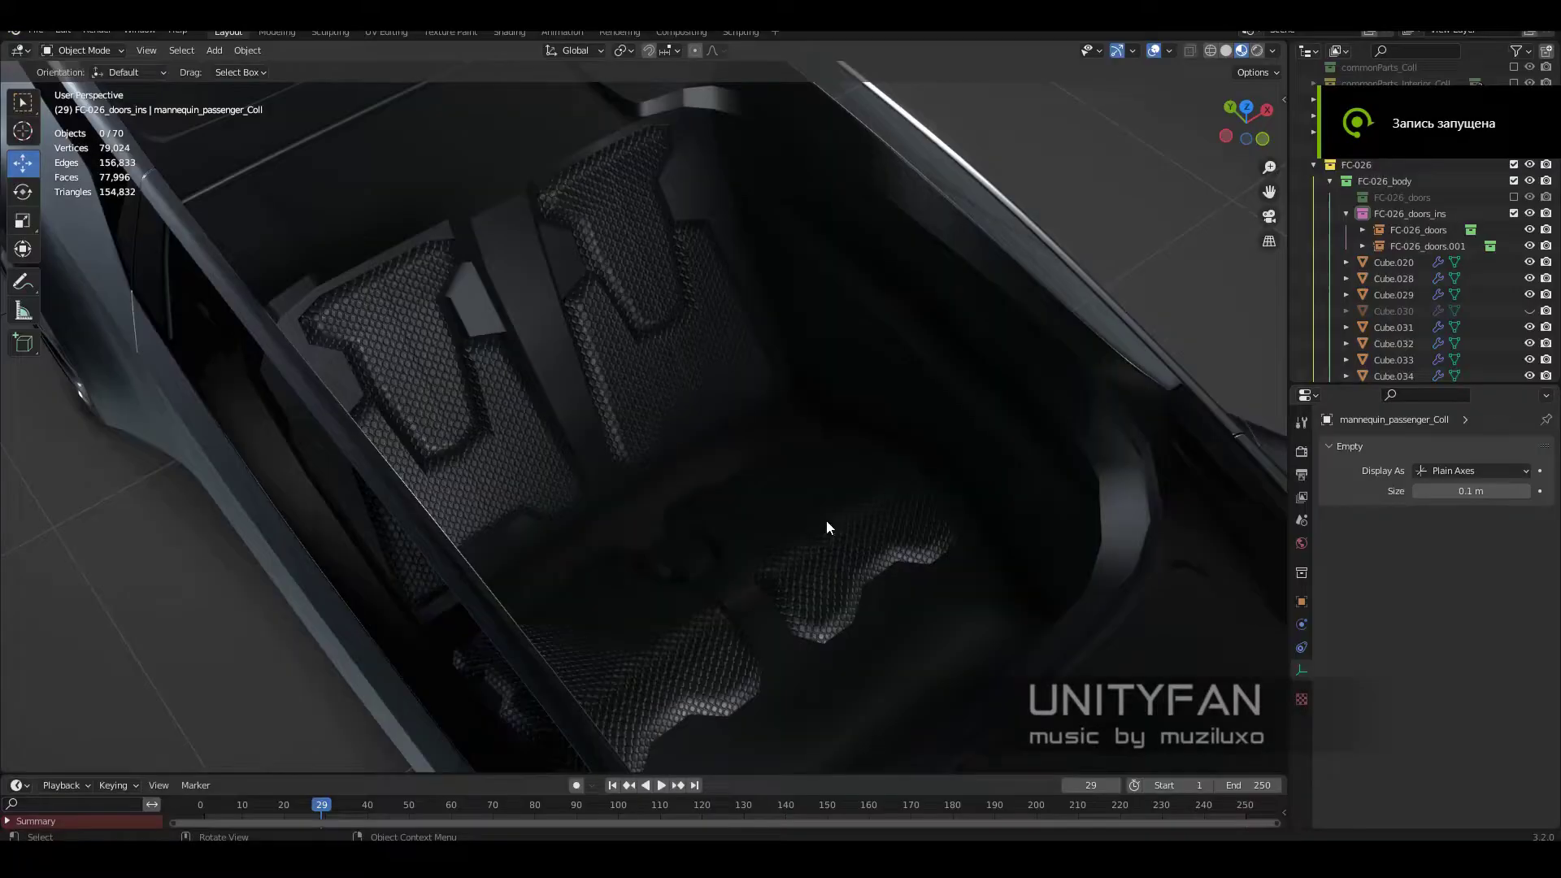
Step: Light the car with an HDRI environment and hide the FC-026_doors_ins collection
{"action": "mouse_move", "coordinate": [826, 521]}
{"action": "middle_mouse_down"}
{"action": "mouse_move", "coordinate": [937, 587]}
{"action": "mouse_move", "coordinate": [776, 519]}
{"action": "mouse_move", "coordinate": [822, 499]}
{"action": "mouse_move", "coordinate": [815, 470]}
{"action": "mouse_move", "coordinate": [661, 491]}
{"action": "mouse_move", "coordinate": [683, 423]}
{"action": "middle_mouse_up"}
{"action": "left_click", "coordinate": [1273, 50]}
{"action": "left_click", "coordinate": [1071, 244]}
{"action": "mouse_move", "coordinate": [992, 366]}
{"action": "middle_mouse_down"}
{"action": "mouse_move", "coordinate": [940, 395]}
{"action": "mouse_move", "coordinate": [846, 319]}
{"action": "mouse_move", "coordinate": [656, 326]}
{"action": "mouse_move", "coordinate": [834, 329]}
{"action": "mouse_move", "coordinate": [728, 426]}
{"action": "mouse_move", "coordinate": [862, 374]}
{"action": "mouse_move", "coordinate": [836, 342]}
{"action": "middle_mouse_up"}
{"action": "left_click", "coordinate": [1514, 214]}
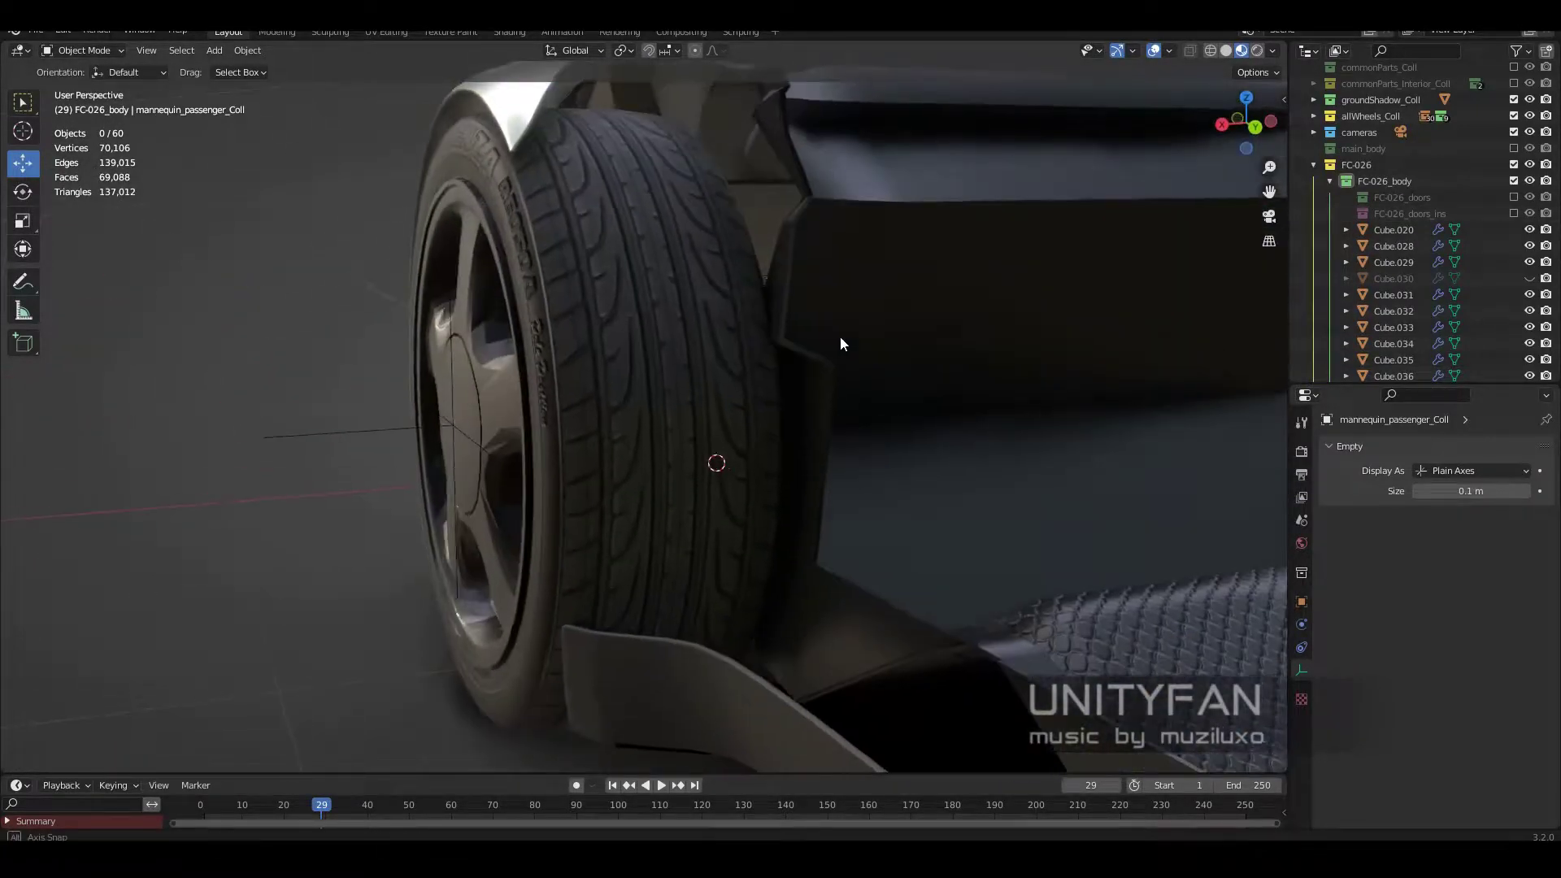
Step: Switch to Solid shading, select the front wheel's tire, and expand the FC-026 collection
{"action": "left_click", "coordinate": [1312, 201]}
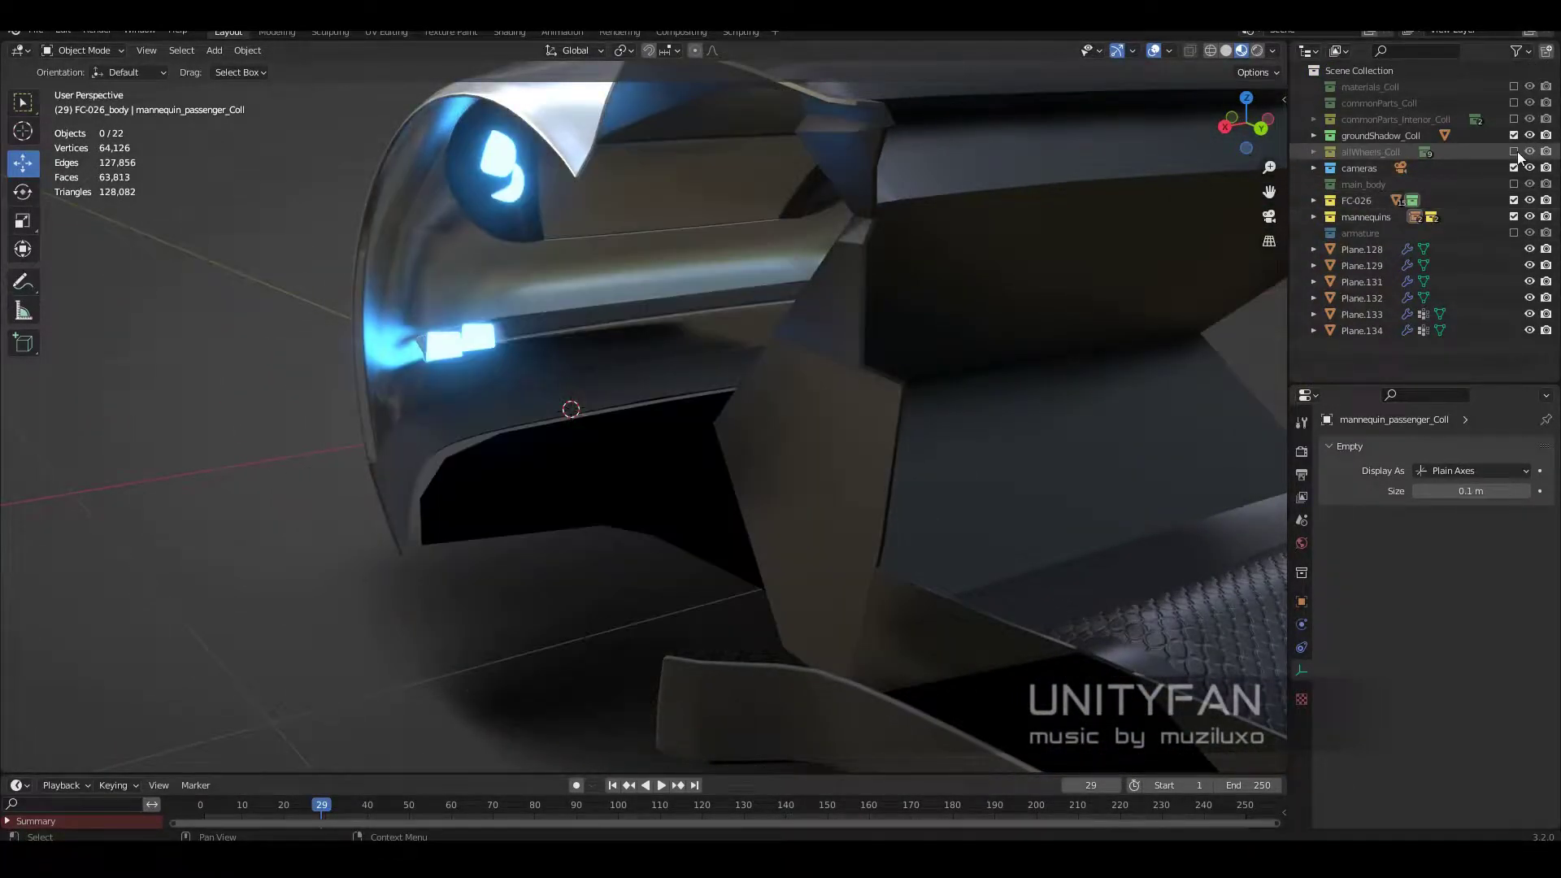
{"action": "left_click", "coordinate": [471, 447]}
{"action": "middle_click_drag", "start_coordinate": [472, 448], "coordinate": [549, 487]}
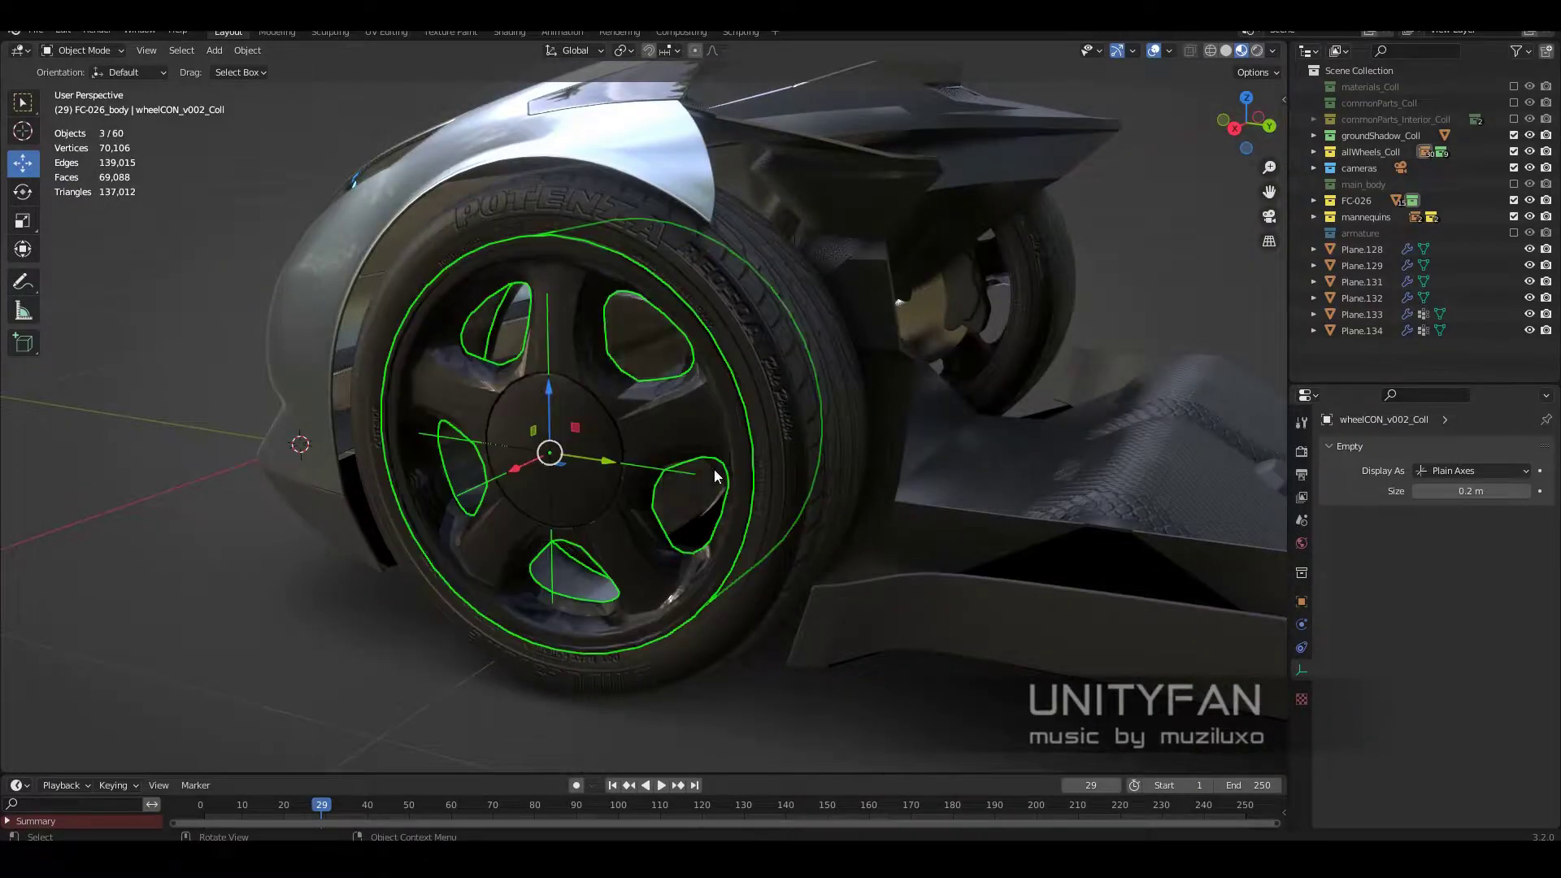
{"action": "key", "text": "z"}
{"action": "left_click", "coordinate": [763, 426]}
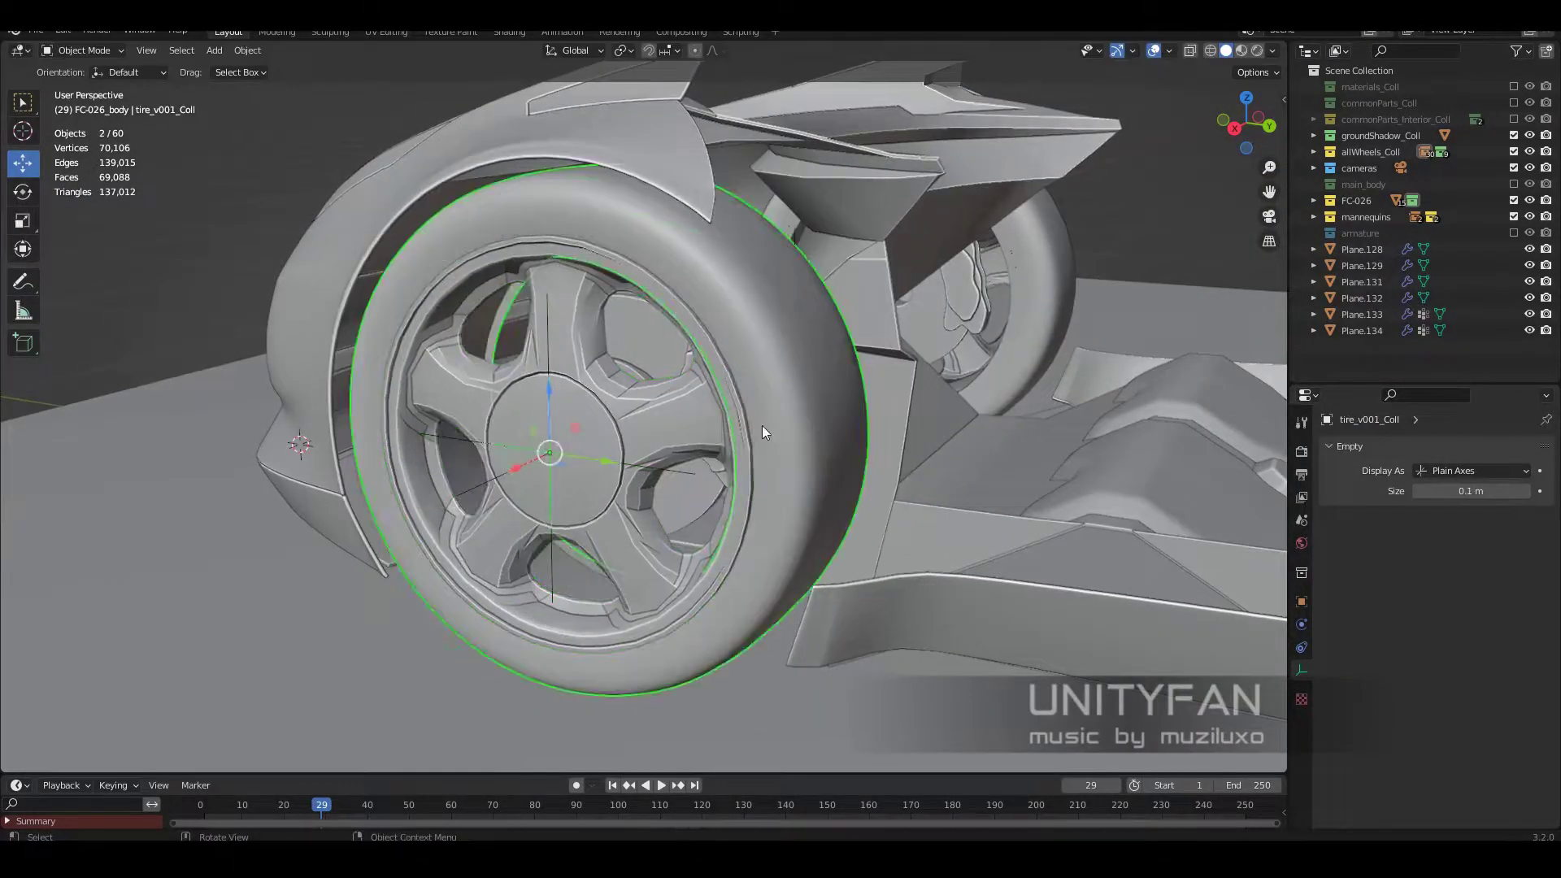
{"action": "middle_click_drag", "start_coordinate": [763, 427], "coordinate": [734, 484]}
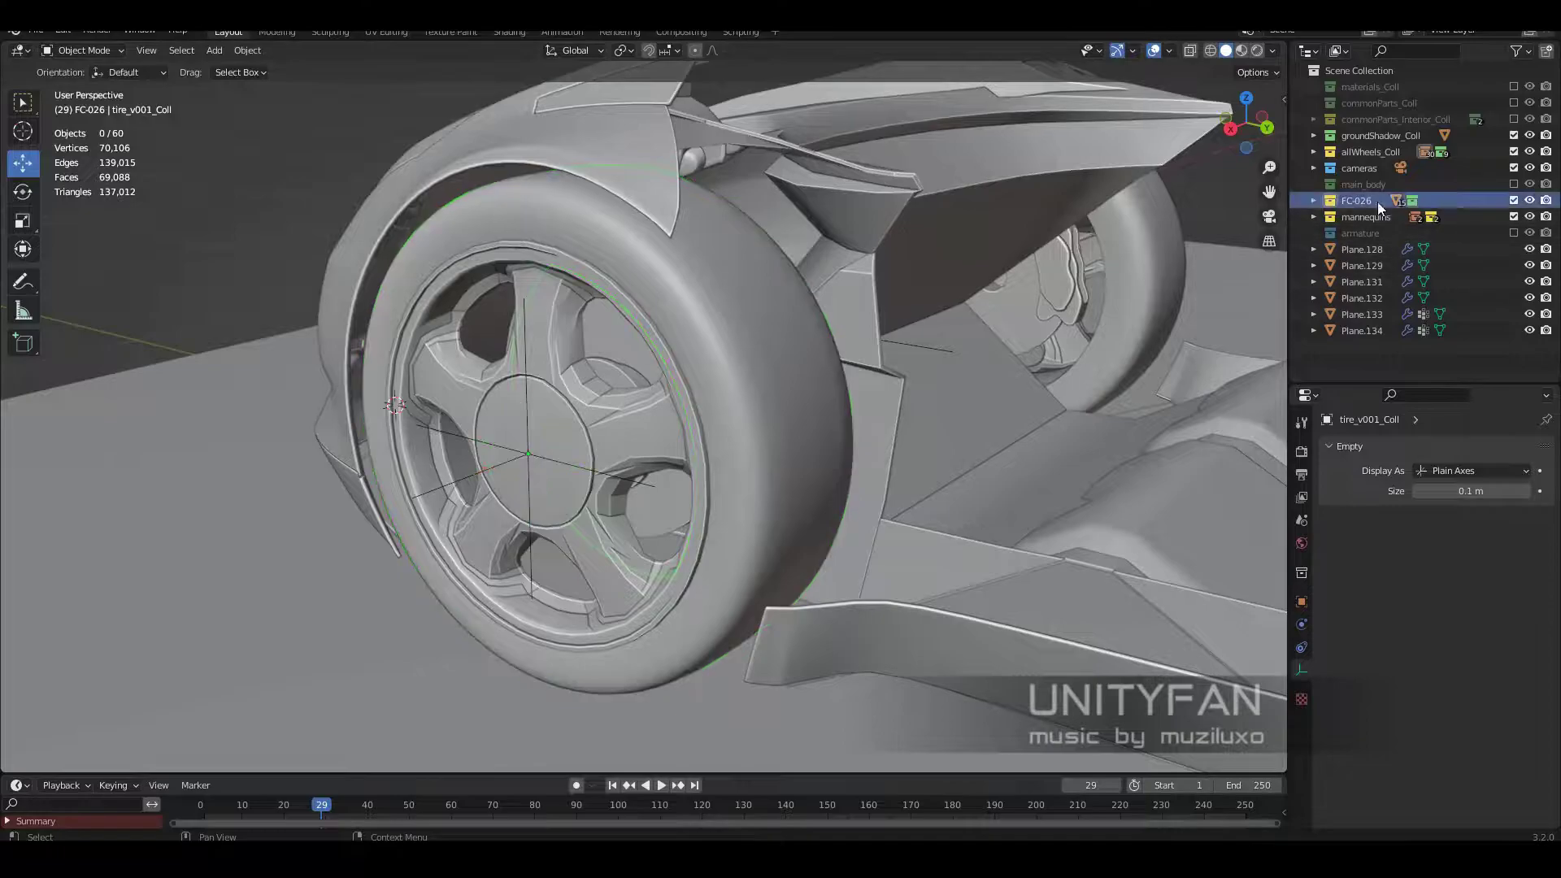
{"action": "left_click", "coordinate": [1314, 200]}
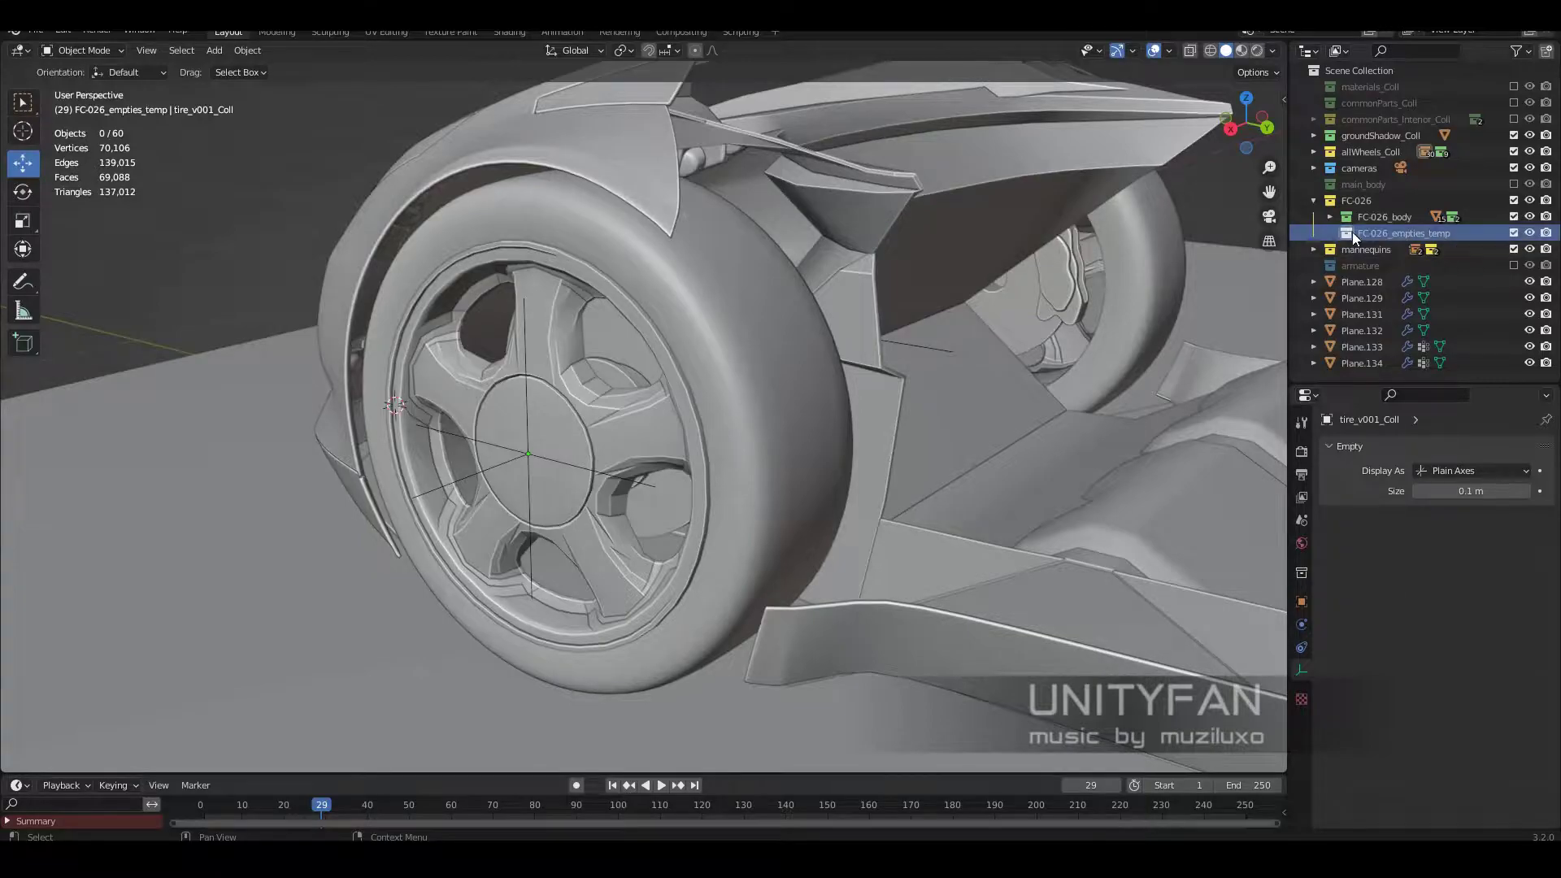
Step: Add a Plain Axes empty of size 0.2 m in FC-026_empties_temp at the wheel centre
{"action": "left_click", "coordinate": [583, 446]}
{"action": "key", "text": "shift+a"}
{"action": "left_click", "coordinate": [590, 618]}
{"action": "middle_click_drag", "start_coordinate": [590, 618], "coordinate": [605, 464]}
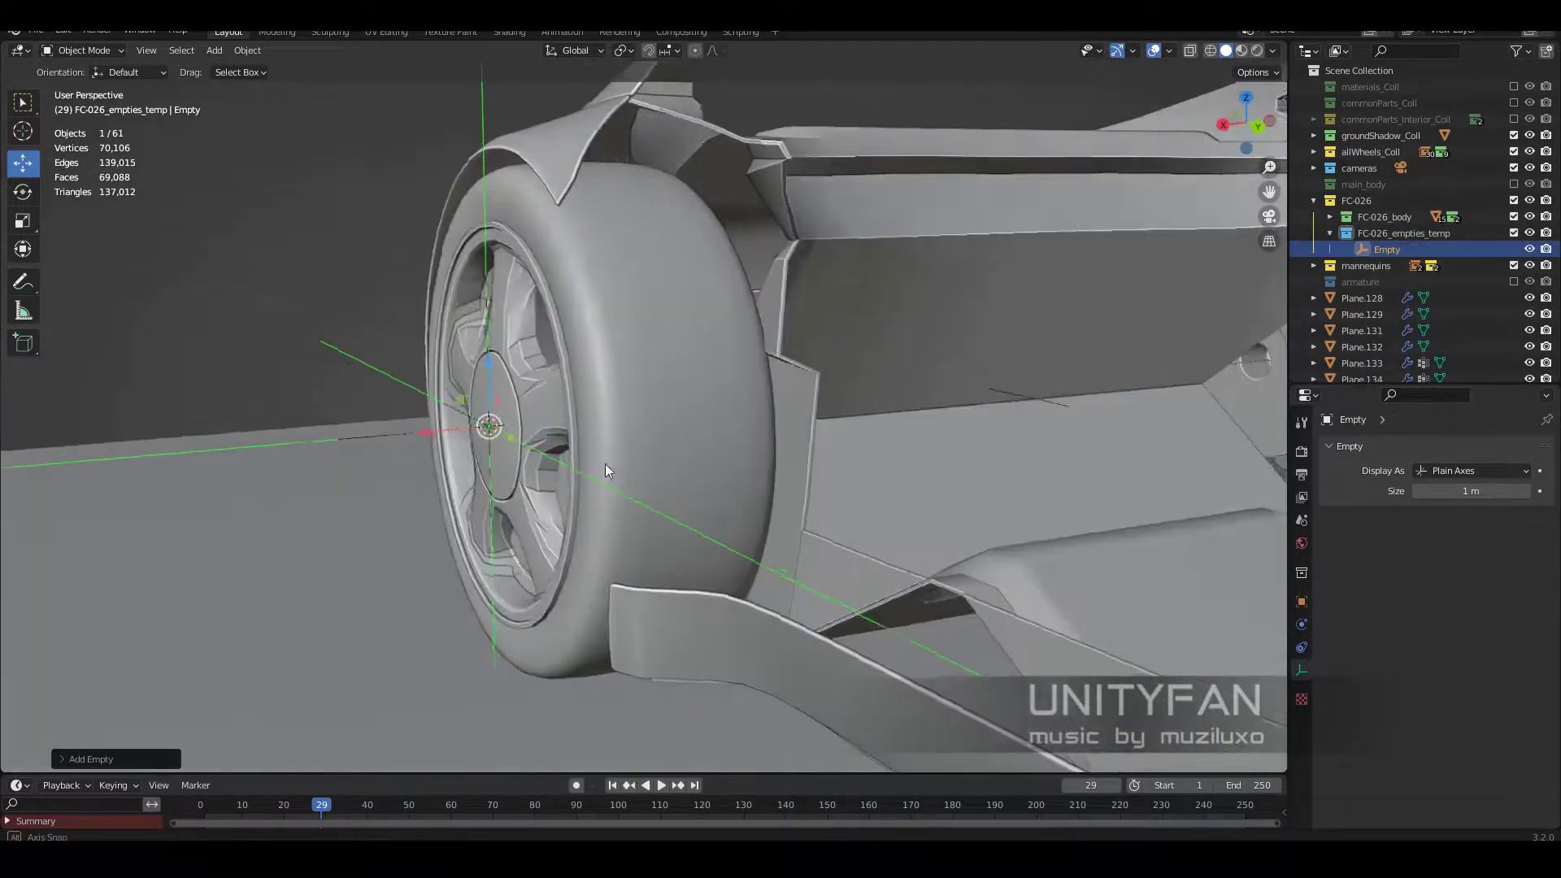
{"action": "double_click", "coordinate": [1472, 490]}
{"action": "type", "text": "0.2"}
{"action": "key", "text": "Return"}
Step: Position the empty at X 0.65 m, checking it in wireframe front view
{"action": "left_click_drag", "start_coordinate": [468, 472], "coordinate": [533, 446]}
{"action": "scroll", "coordinate": [533, 446], "scroll_direction": "up", "scroll_amount": 5}
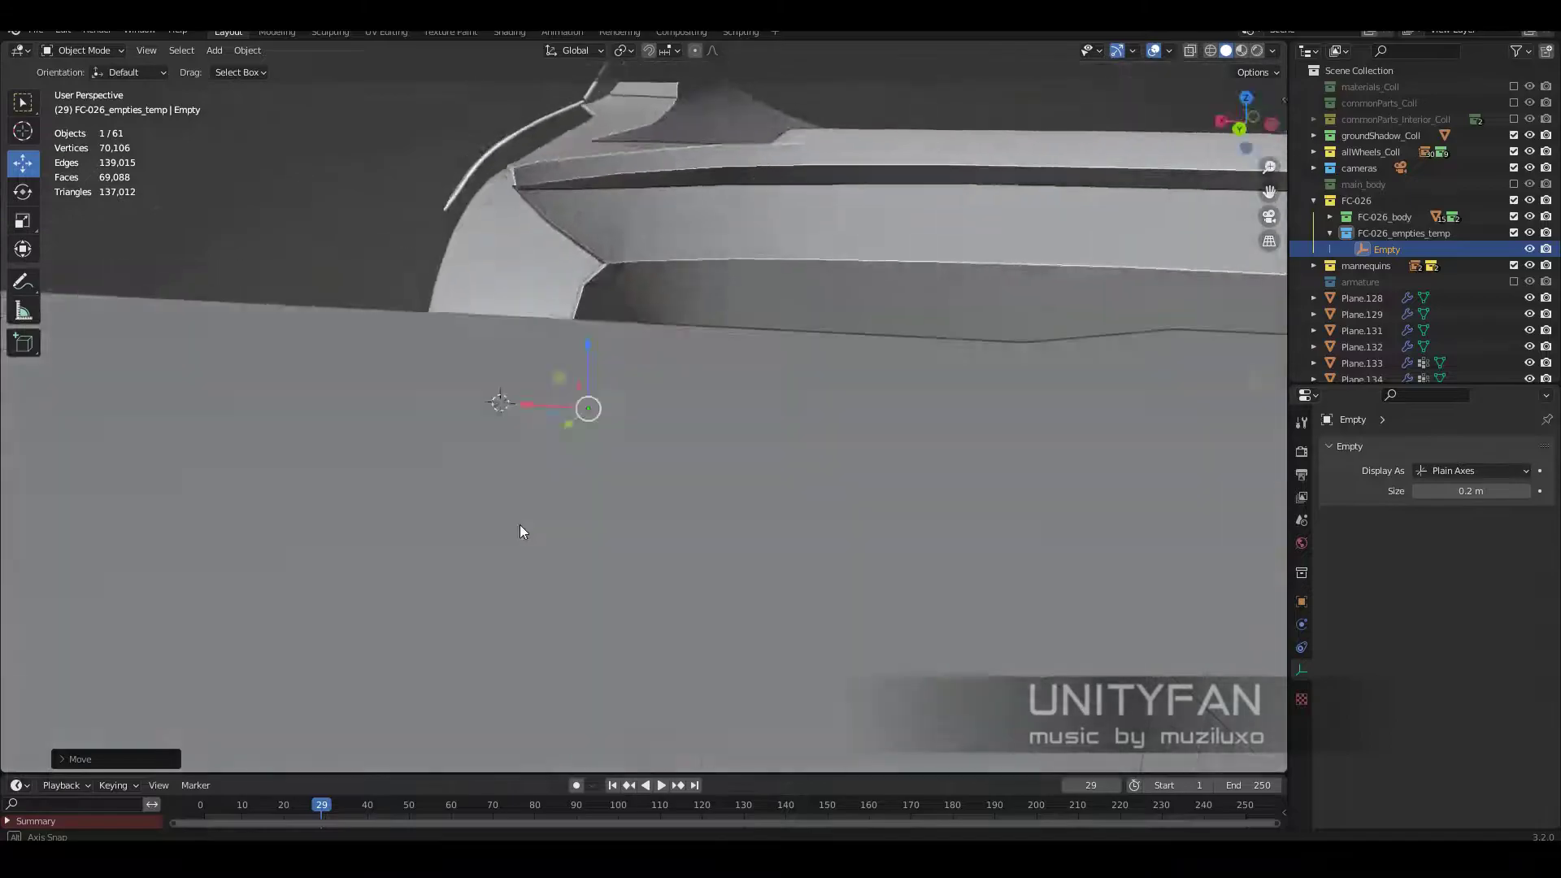
{"action": "middle_click_drag", "start_coordinate": [521, 530], "coordinate": [806, 519]}
{"action": "scroll", "coordinate": [964, 519], "scroll_direction": "up", "scroll_amount": 5}
{"action": "key", "text": "shift+z"}
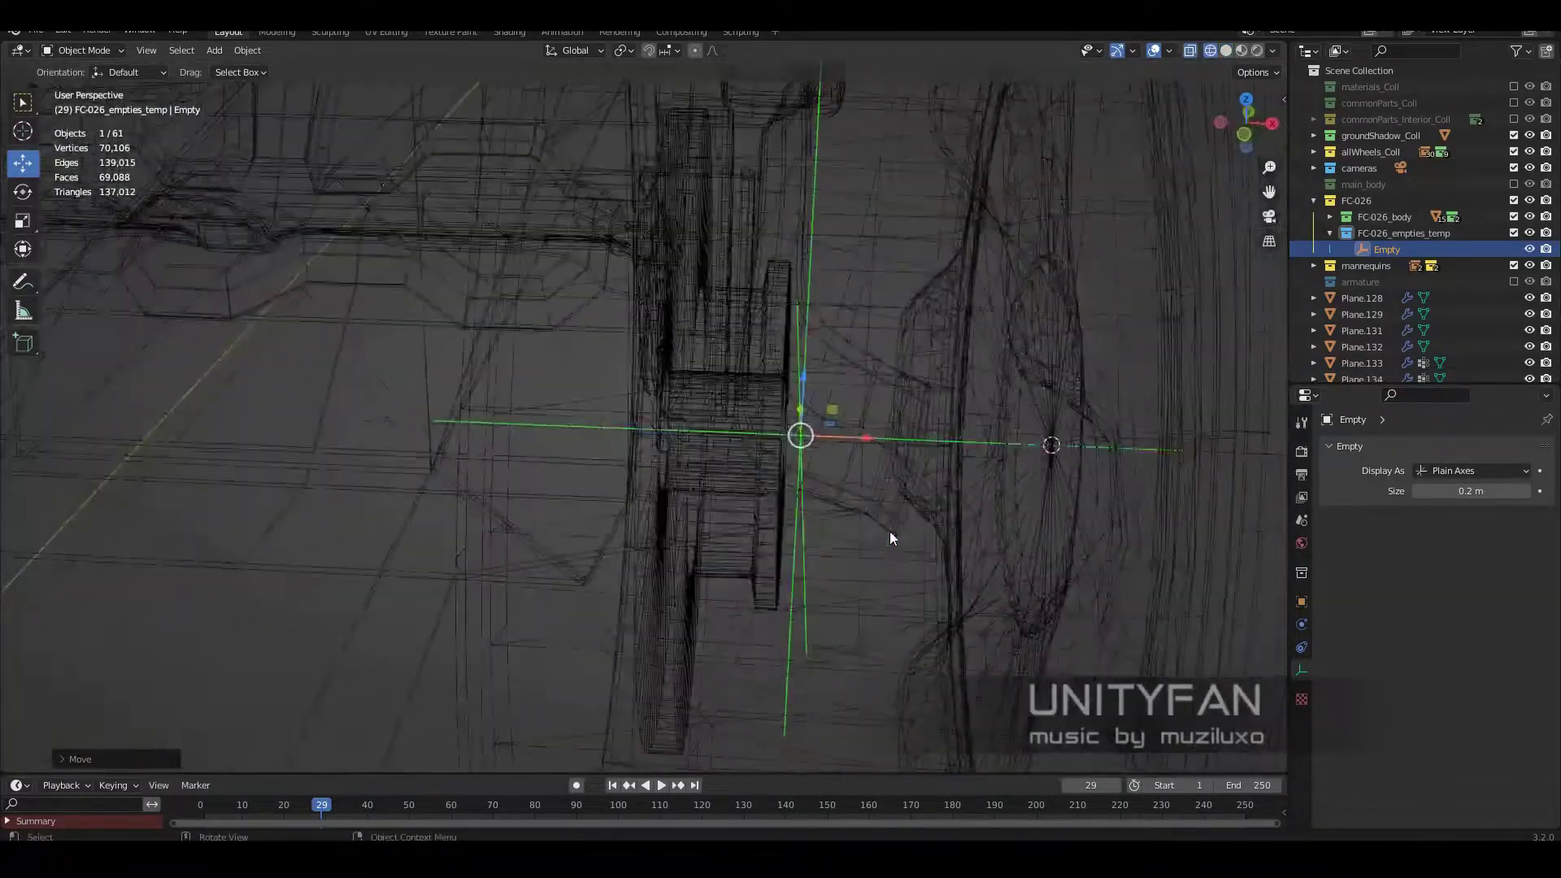
{"action": "key", "text": "KP_1"}
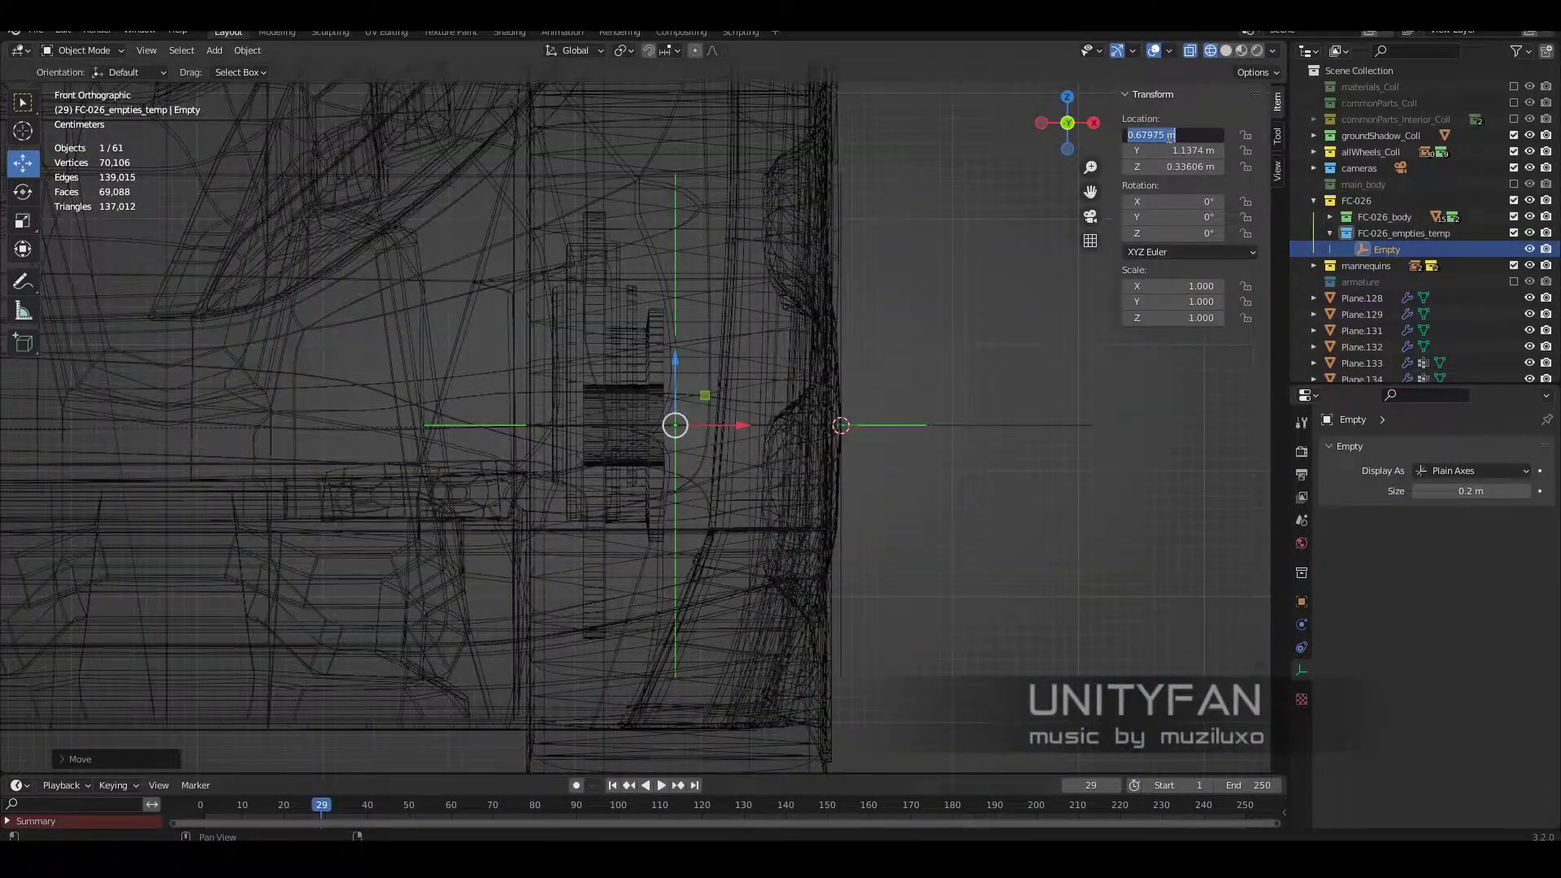
{"action": "key", "text": "Return"}
{"action": "middle_click_drag", "start_coordinate": [1139, 136], "coordinate": [1180, 153]}
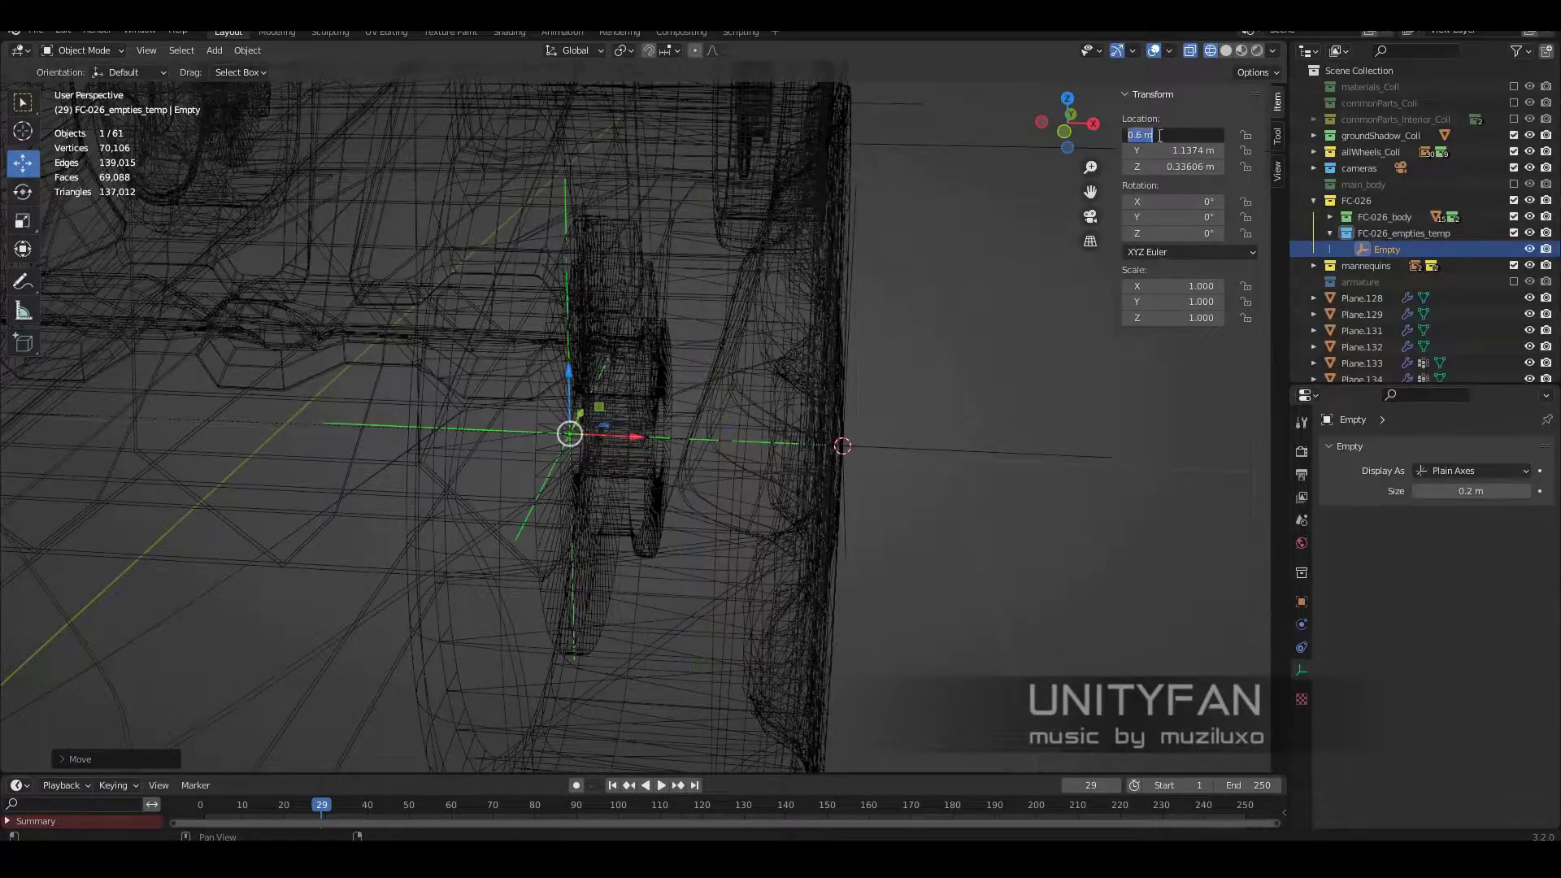
{"action": "type", "text": "5"}
{"action": "key", "text": "Return"}
Step: Parent the front wheel to the empty with Ctrl+P > Object, then return to frame 10
{"action": "mouse_move", "coordinate": [733, 378]}
{"action": "middle_mouse_down"}
{"action": "mouse_move", "coordinate": [695, 418]}
{"action": "mouse_move", "coordinate": [548, 452]}
{"action": "mouse_move", "coordinate": [602, 447]}
{"action": "middle_mouse_up"}
{"action": "key", "text": "shift+z"}
{"action": "scroll", "coordinate": [810, 395], "scroll_direction": "down", "scroll_amount": 5}
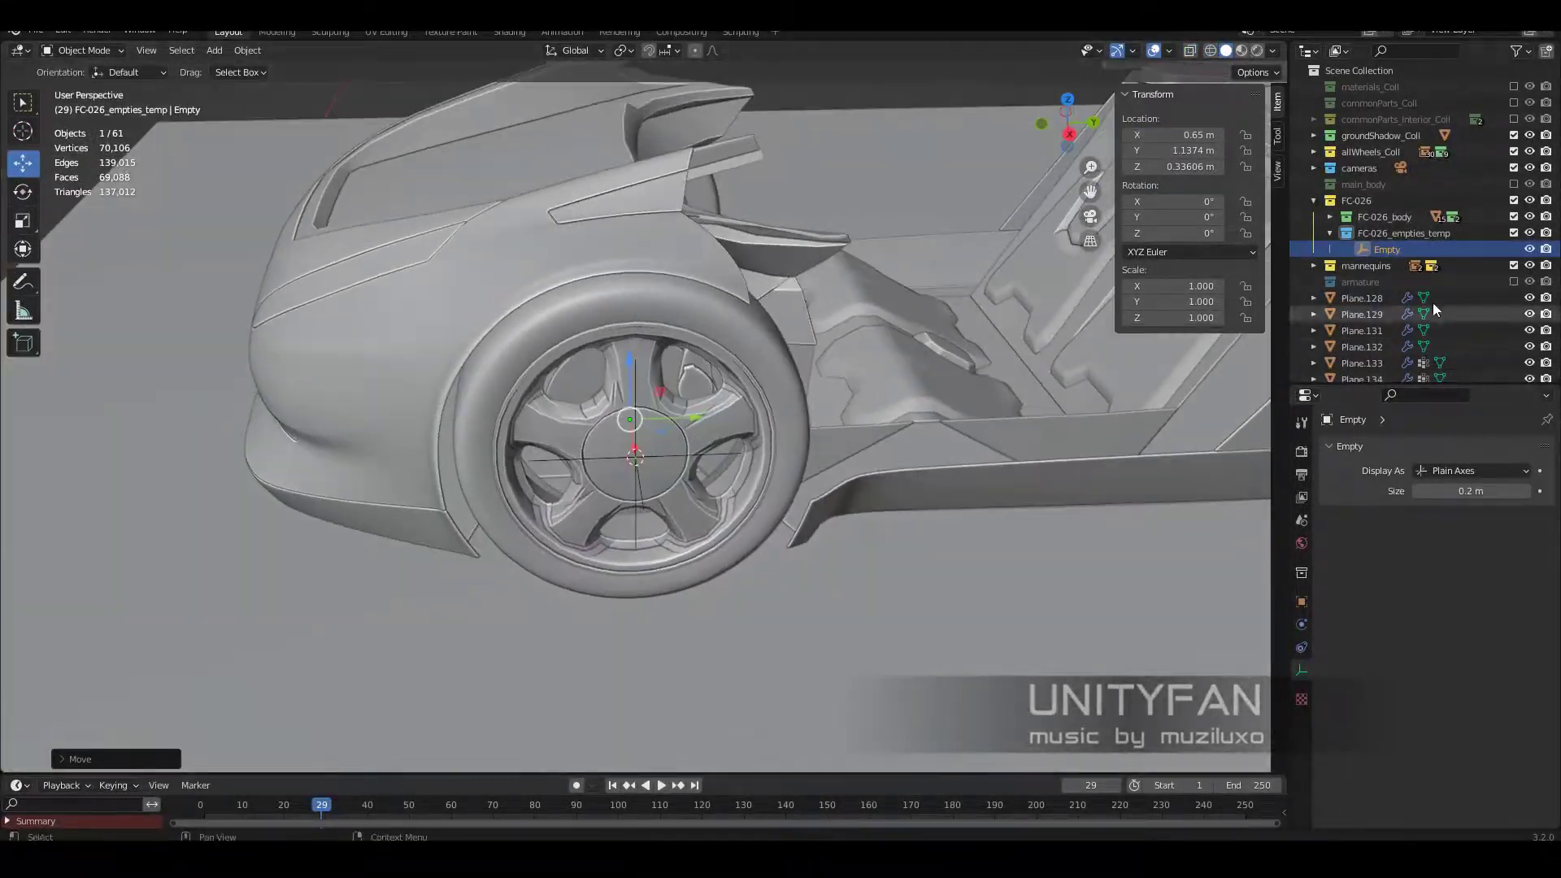
{"action": "key", "text": "shift+z"}
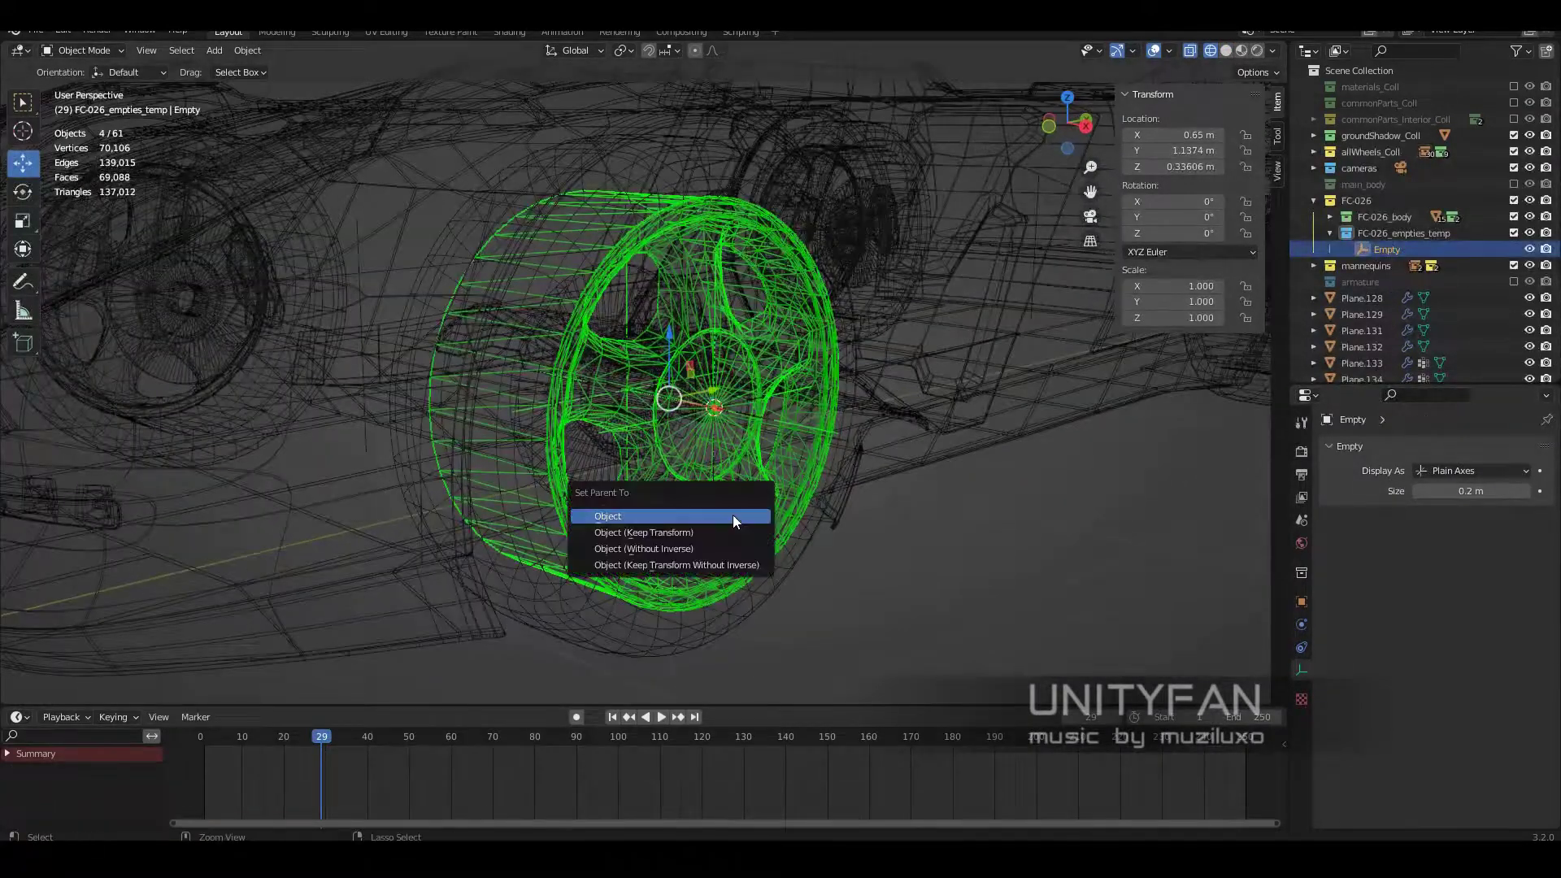
{"action": "key", "text": "ctrl+p"}
{"action": "left_click", "coordinate": [727, 470]}
{"action": "key", "text": "shift+z"}
{"action": "middle_click_drag", "start_coordinate": [727, 472], "coordinate": [821, 465]}
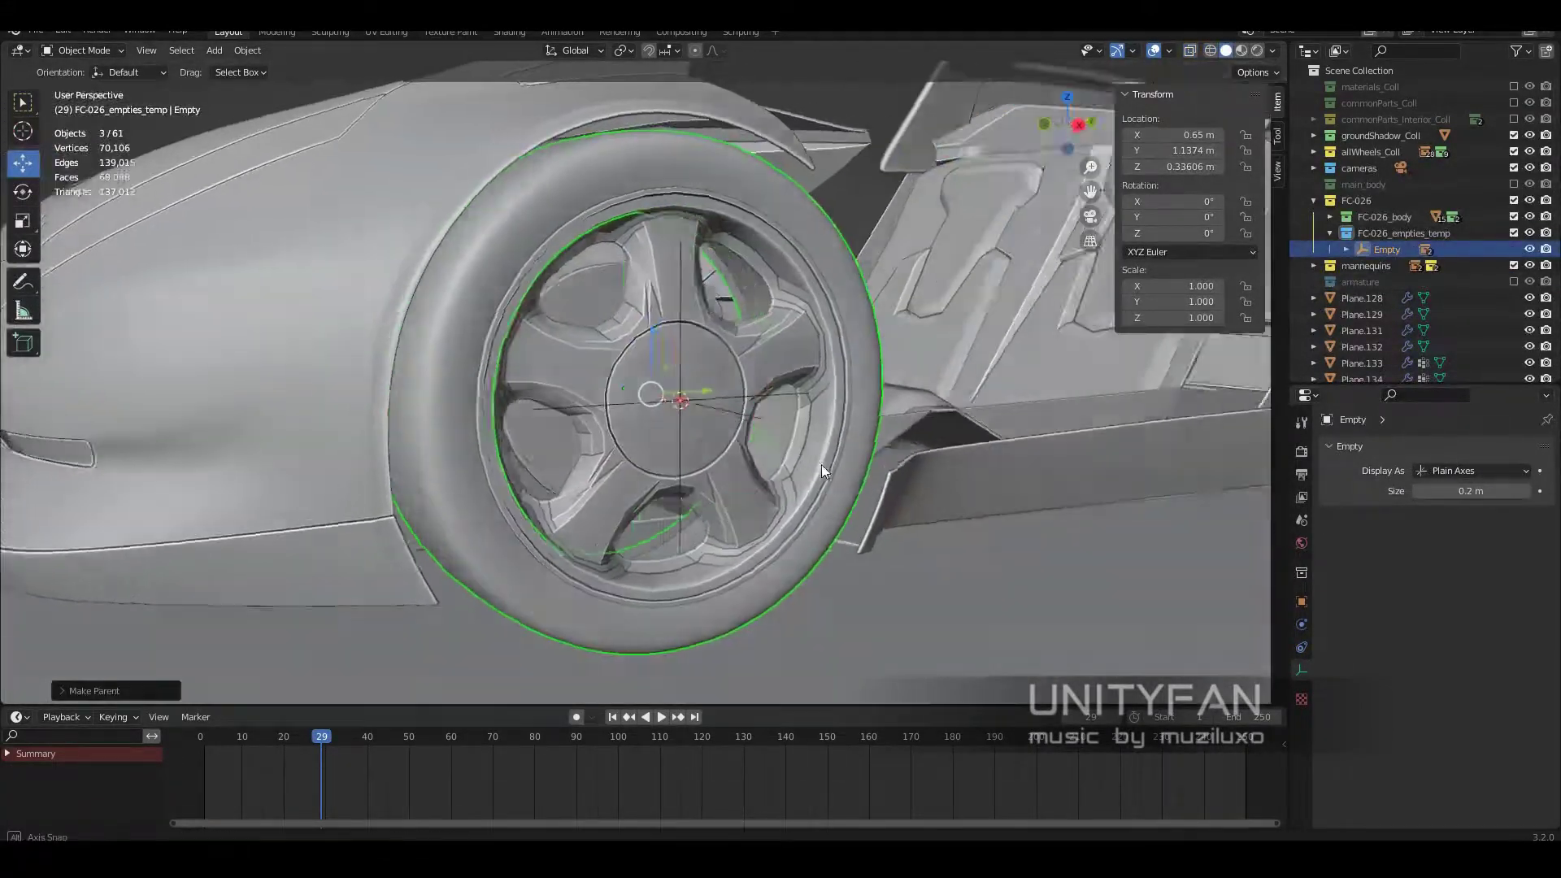
{"action": "key", "text": "alt+a"}
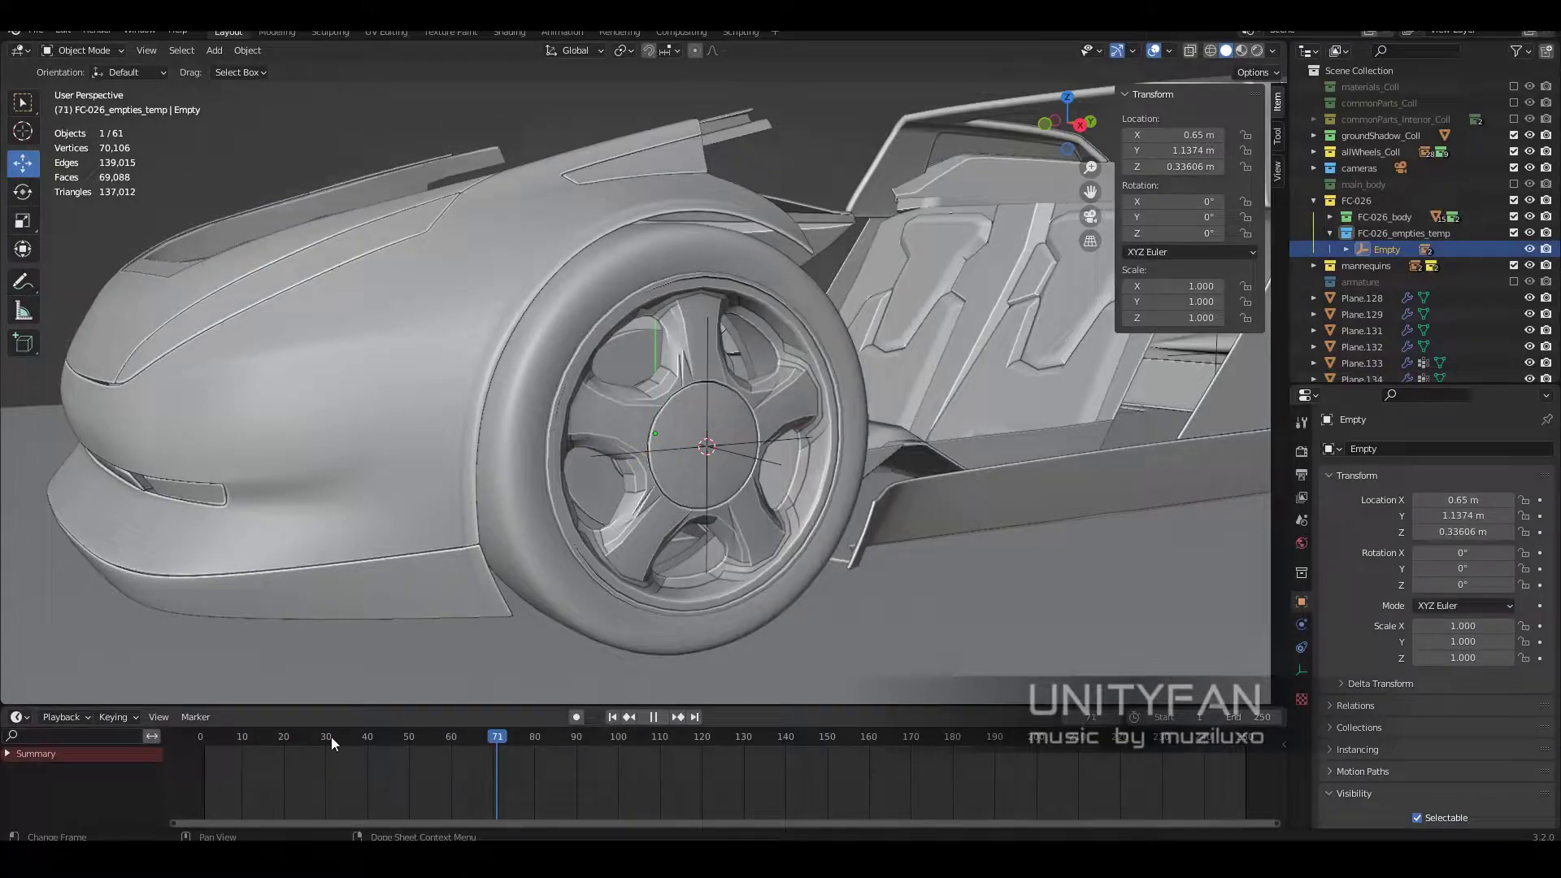
{"action": "mouse_move", "coordinate": [330, 737]}
{"action": "left_mouse_down"}
{"action": "mouse_move", "coordinate": [413, 745]}
{"action": "mouse_move", "coordinate": [242, 740]}
{"action": "left_mouse_up"}
{"action": "mouse_move", "coordinate": [701, 544]}
{"action": "middle_mouse_down"}
{"action": "mouse_move", "coordinate": [685, 423]}
{"action": "mouse_move", "coordinate": [783, 443]}
{"action": "middle_mouse_up"}
Step: Keyframe the empty's Z location at frame 10, then at frame 20 set Z 0.36284
{"action": "right_click", "coordinate": [1185, 167]}
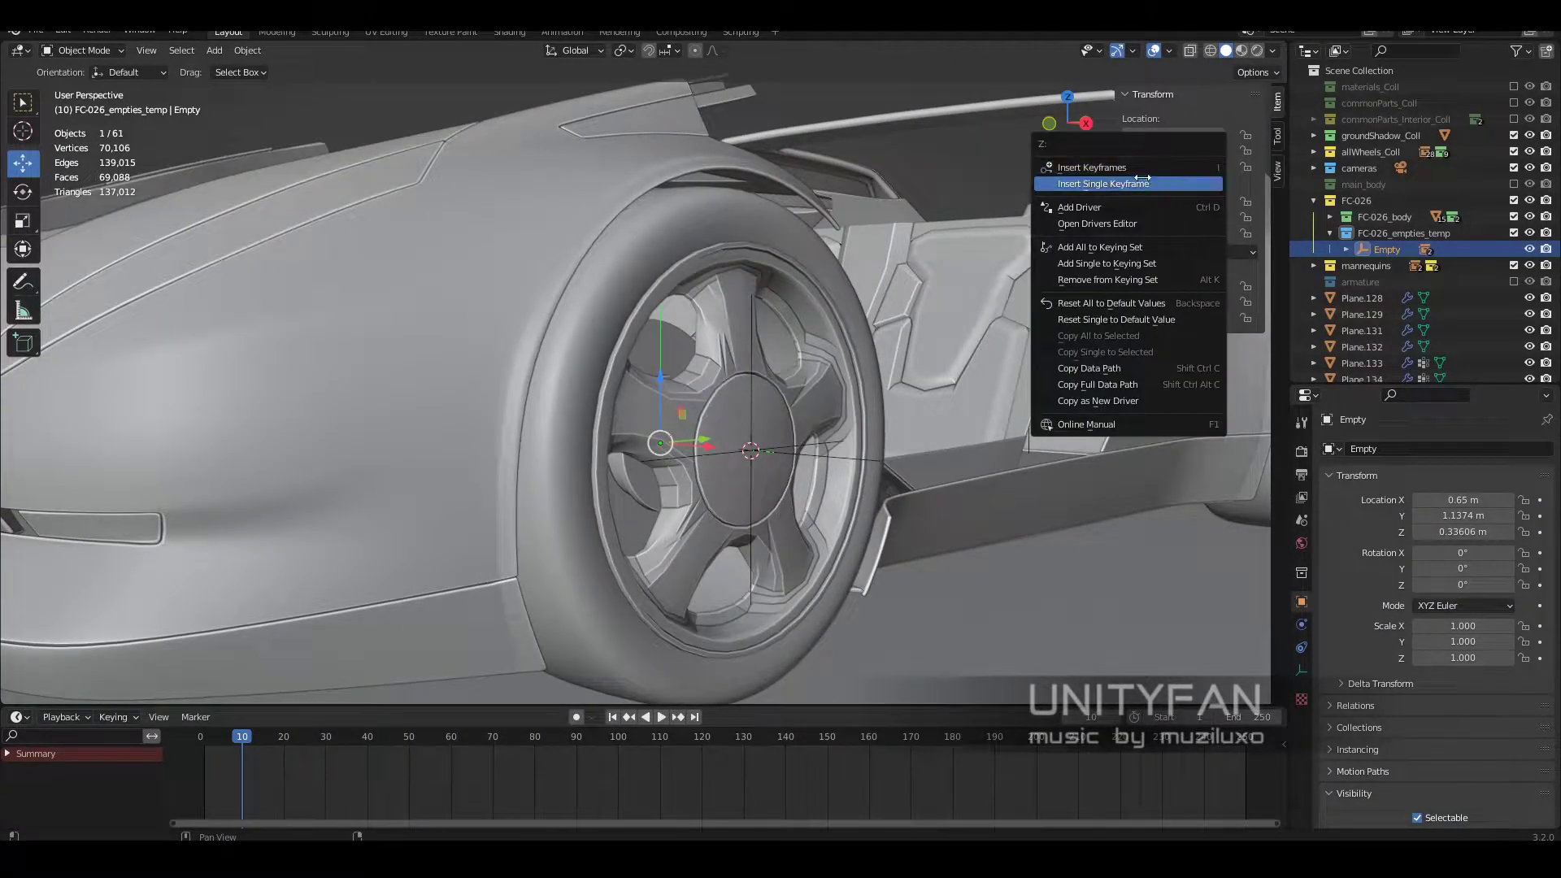
{"action": "left_click", "coordinate": [1143, 182]}
{"action": "left_click", "coordinate": [284, 737]}
{"action": "middle_click_drag", "start_coordinate": [818, 482], "coordinate": [655, 402]}
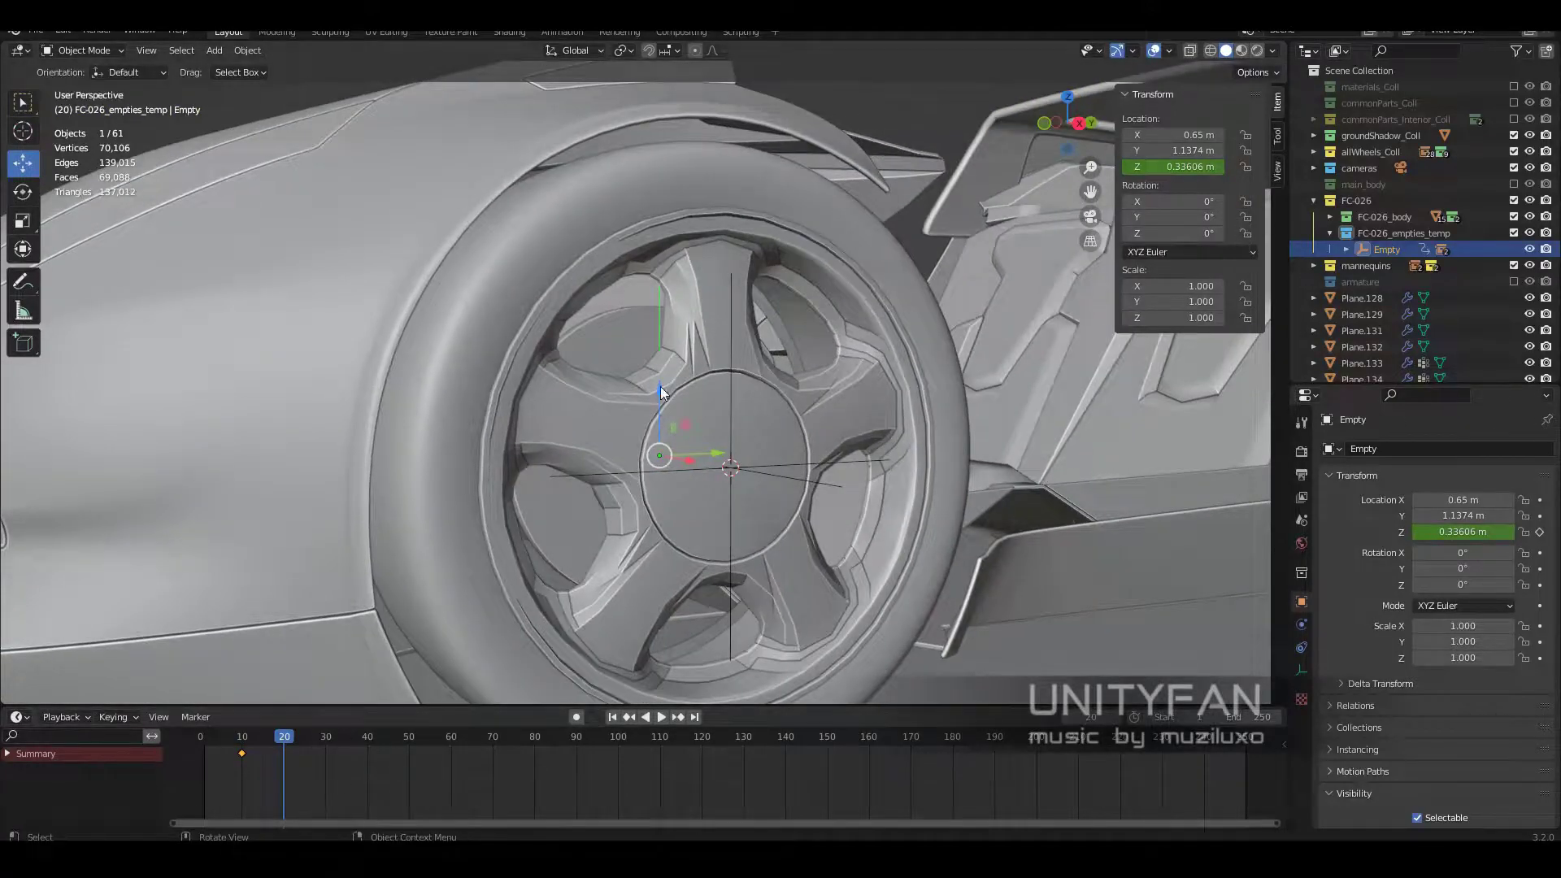
{"action": "left_click_drag", "start_coordinate": [661, 387], "coordinate": [660, 370]}
{"action": "mouse_move", "coordinate": [660, 370]}
{"action": "middle_mouse_down"}
{"action": "mouse_move", "coordinate": [793, 427]}
{"action": "mouse_move", "coordinate": [681, 336]}
{"action": "mouse_move", "coordinate": [753, 388]}
{"action": "mouse_move", "coordinate": [672, 356]}
{"action": "middle_mouse_up"}
{"action": "left_click_drag", "start_coordinate": [671, 356], "coordinate": [654, 356]}
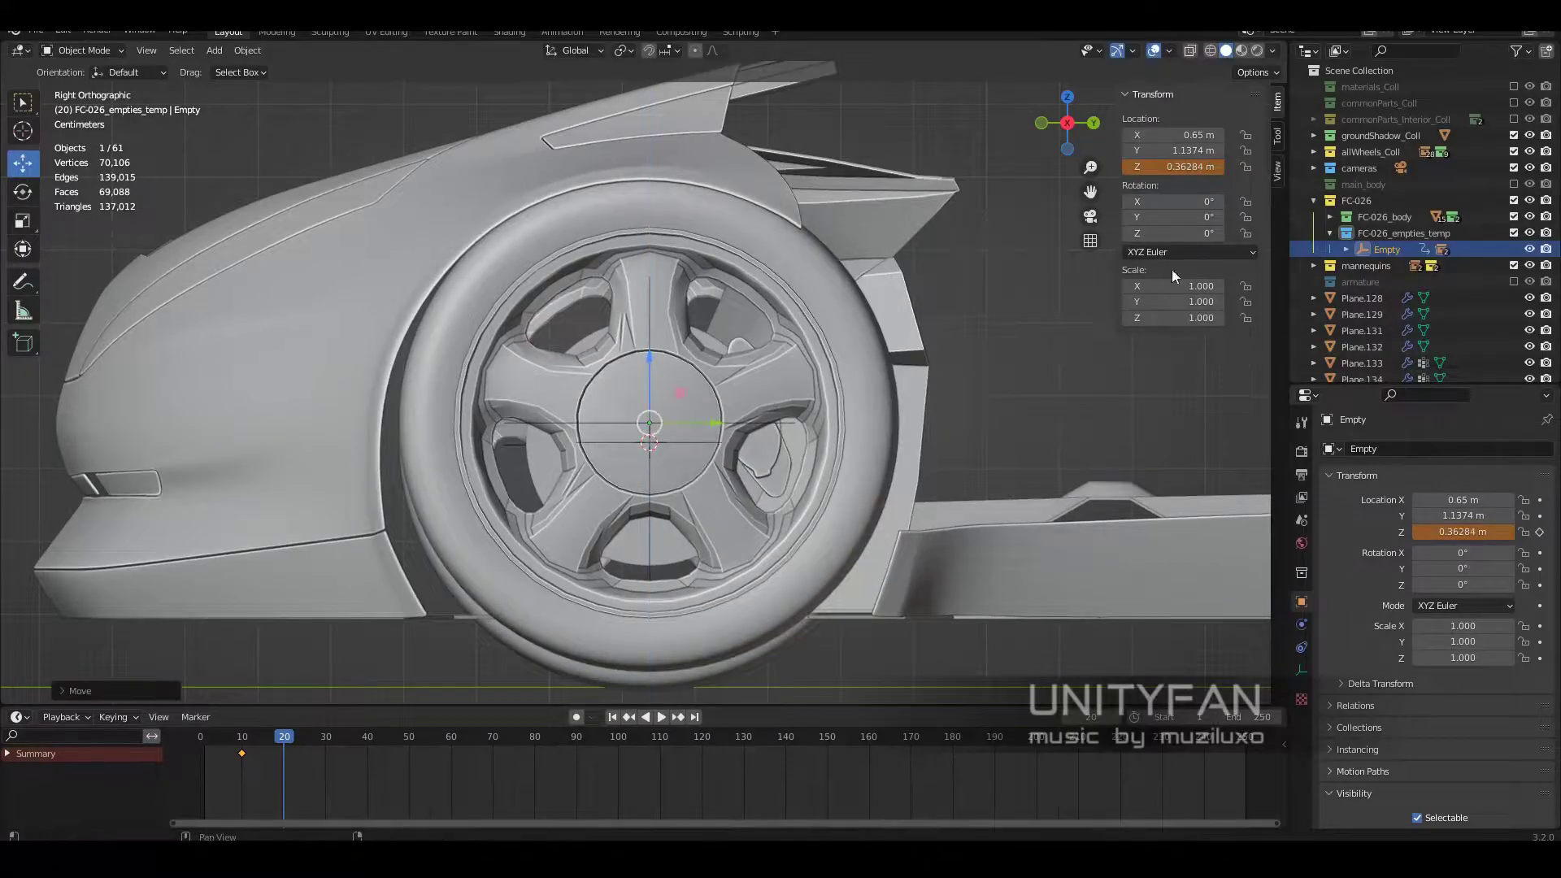
Step: Lower the empty to Z 0.31077 at frame 40 and play back the bobbing
{"action": "scroll", "coordinate": [766, 389], "scroll_direction": "up", "scroll_amount": 2}
{"action": "middle_click_drag", "start_coordinate": [766, 388], "coordinate": [976, 260]}
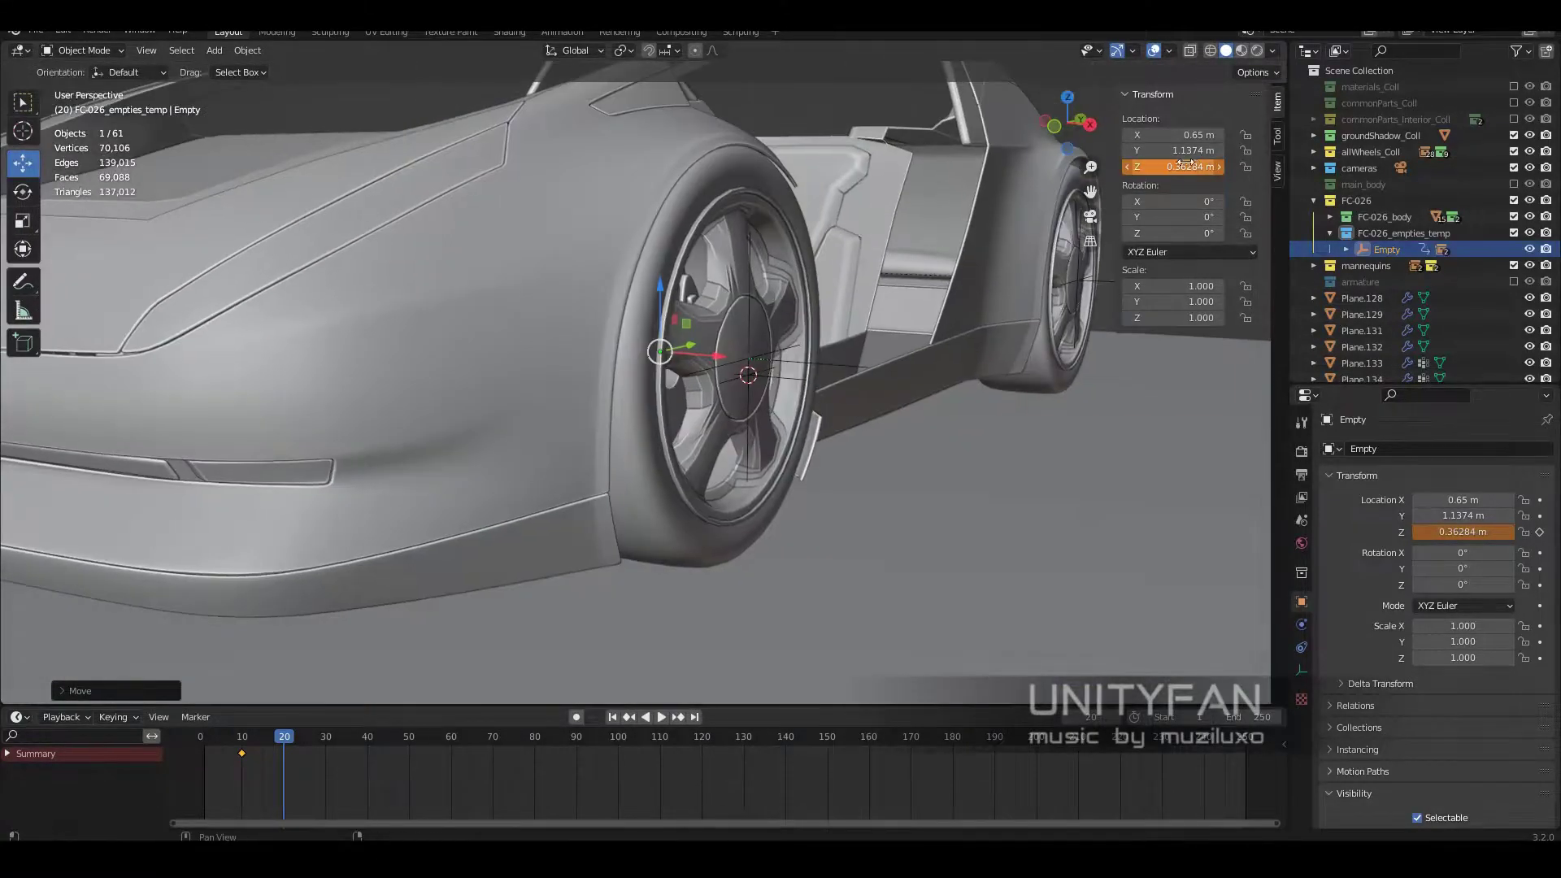
{"action": "left_click_drag", "start_coordinate": [324, 776], "coordinate": [367, 776]}
{"action": "mouse_move", "coordinate": [732, 455]}
{"action": "middle_mouse_down"}
{"action": "mouse_move", "coordinate": [760, 476]}
{"action": "mouse_move", "coordinate": [660, 278]}
{"action": "middle_mouse_up"}
{"action": "left_click_drag", "start_coordinate": [660, 278], "coordinate": [661, 322]}
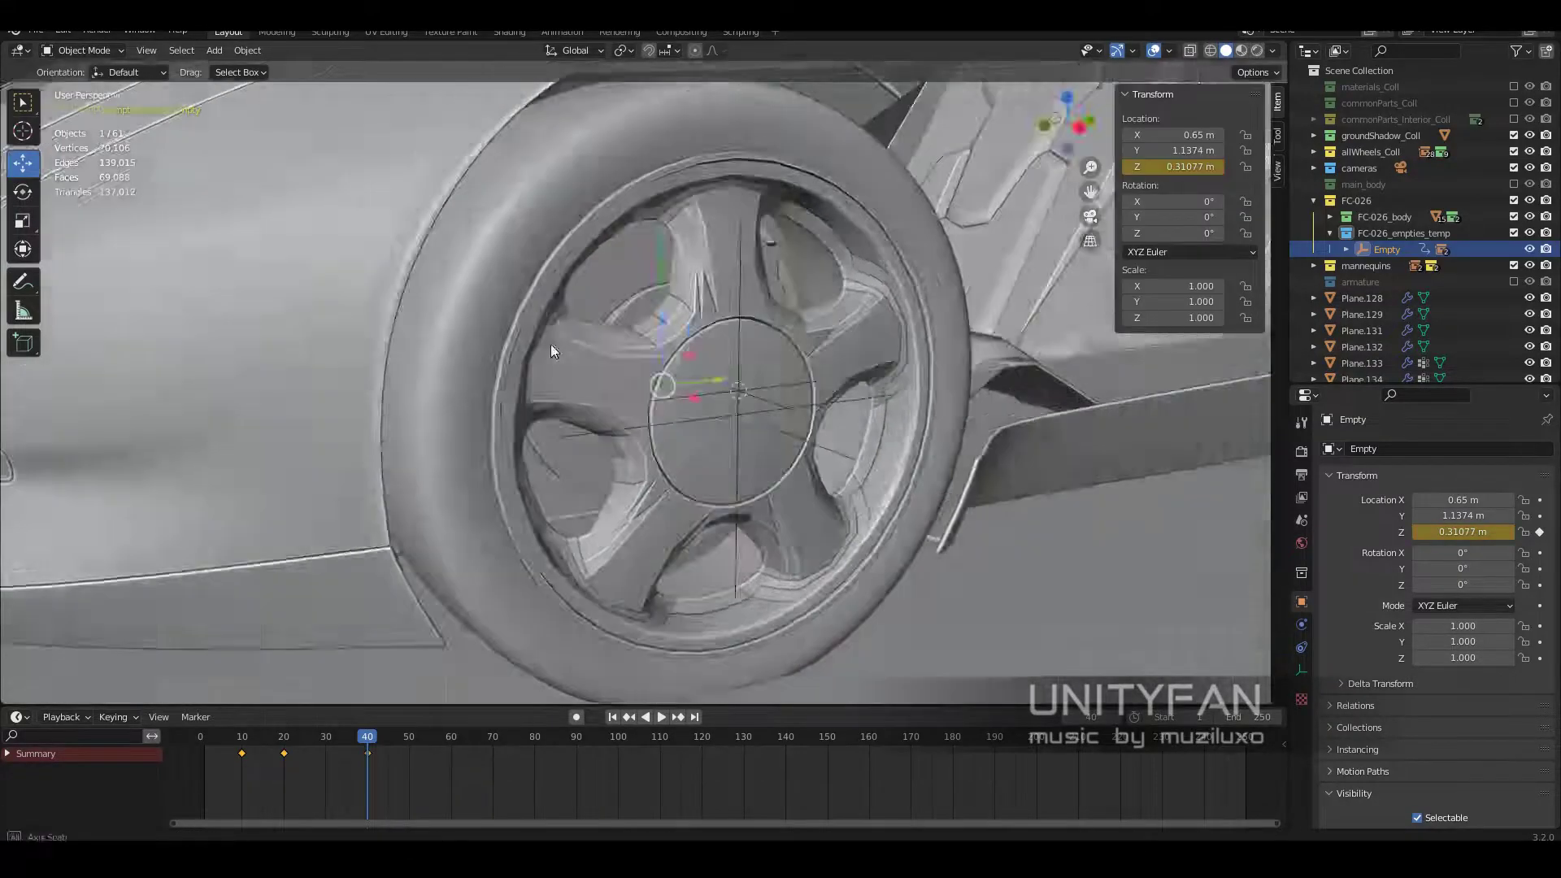
{"action": "middle_click_drag", "start_coordinate": [550, 344], "coordinate": [406, 528]}
{"action": "key", "text": "shift+Left"}
{"action": "key", "text": "space"}
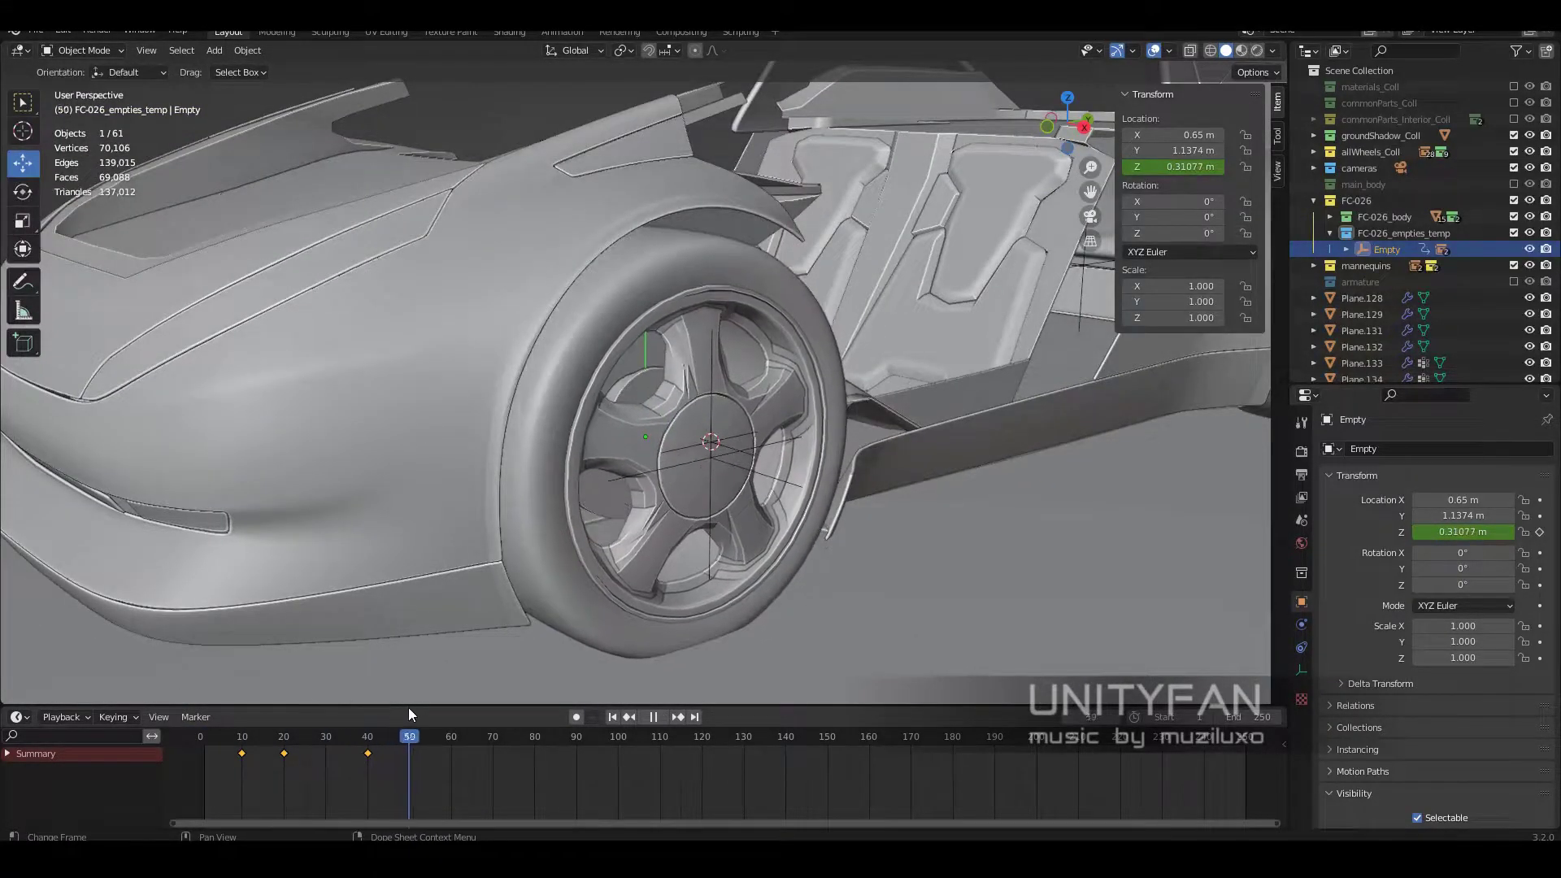
{"action": "key", "text": "space"}
Step: Duplicate the frame-20 keyframe to frame 60 and key the empty's Z rotation
{"action": "middle_click_drag", "start_coordinate": [451, 704], "coordinate": [761, 465]}
{"action": "scroll", "coordinate": [761, 465], "scroll_direction": "up", "scroll_amount": 2}
{"action": "left_click", "coordinate": [283, 754]}
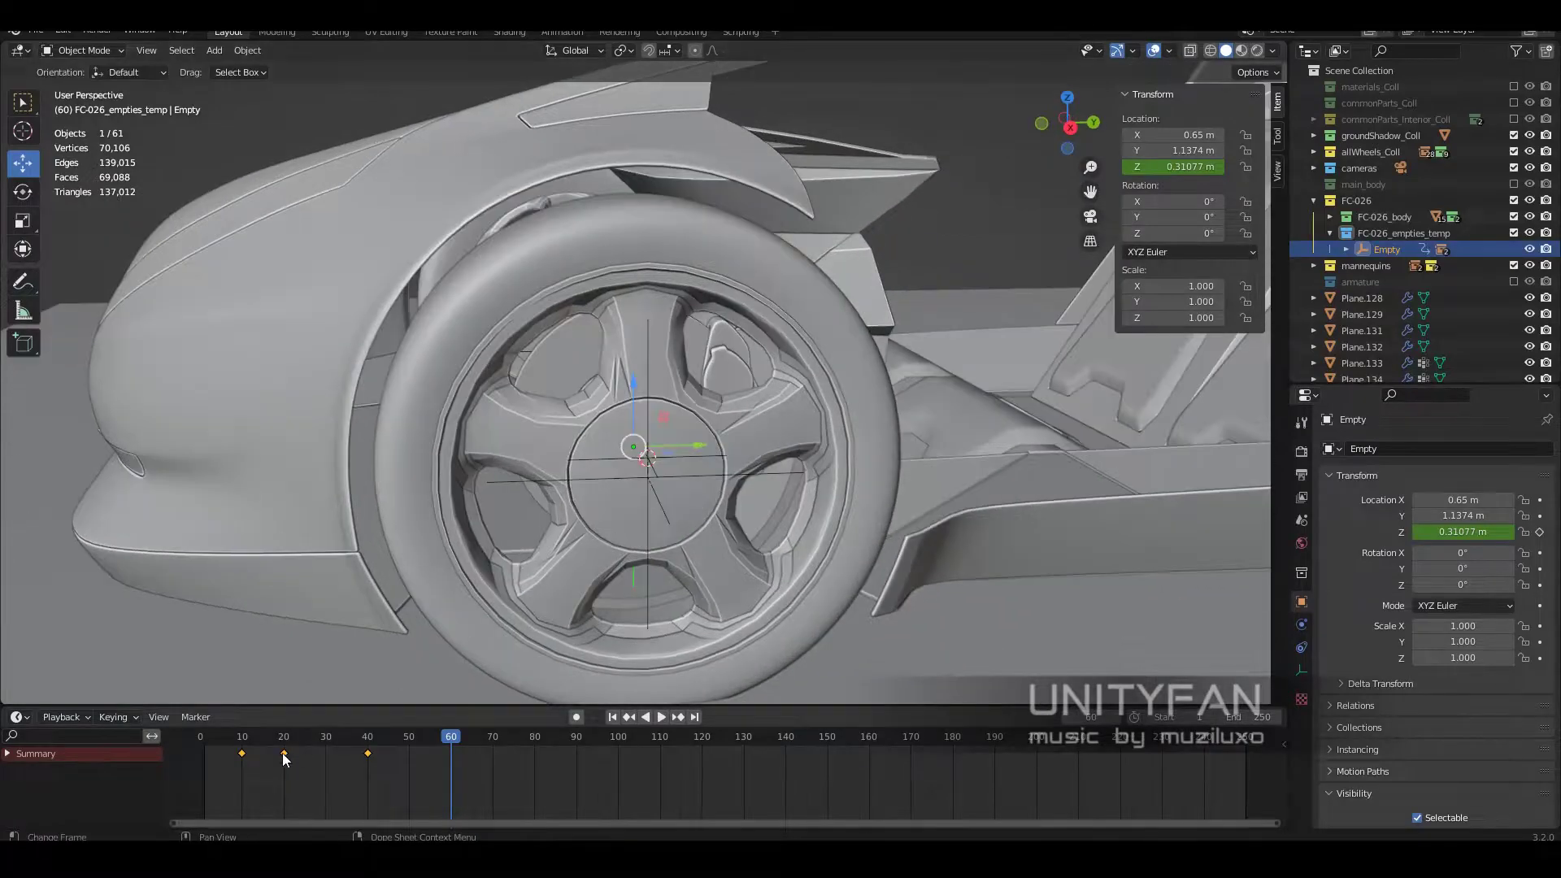
{"action": "key", "text": "shift+d"}
{"action": "middle_click_drag", "start_coordinate": [864, 471], "coordinate": [1218, 238]}
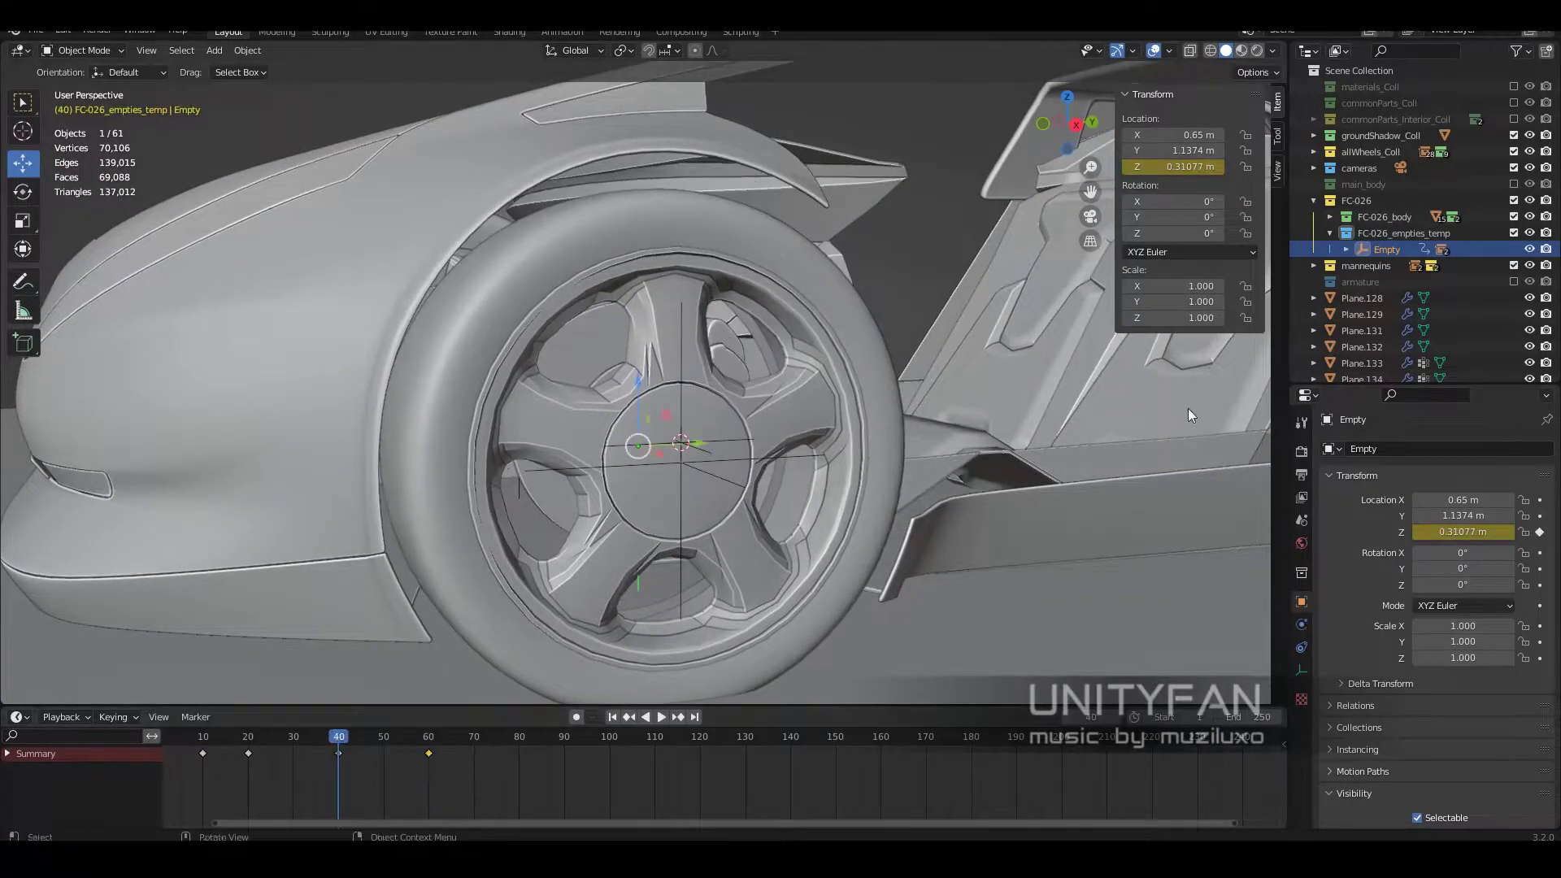
{"action": "key", "text": "i"}
{"action": "left_click", "coordinate": [339, 754]}
{"action": "mouse_move", "coordinate": [569, 488]}
{"action": "middle_mouse_down"}
{"action": "mouse_move", "coordinate": [744, 398]}
{"action": "mouse_move", "coordinate": [560, 356]}
{"action": "mouse_move", "coordinate": [456, 488]}
{"action": "middle_mouse_up"}
Step: Steer the wheel empty 35° around Z and play the animation
{"action": "type", "text": "rz35"}
{"action": "key", "text": "Return"}
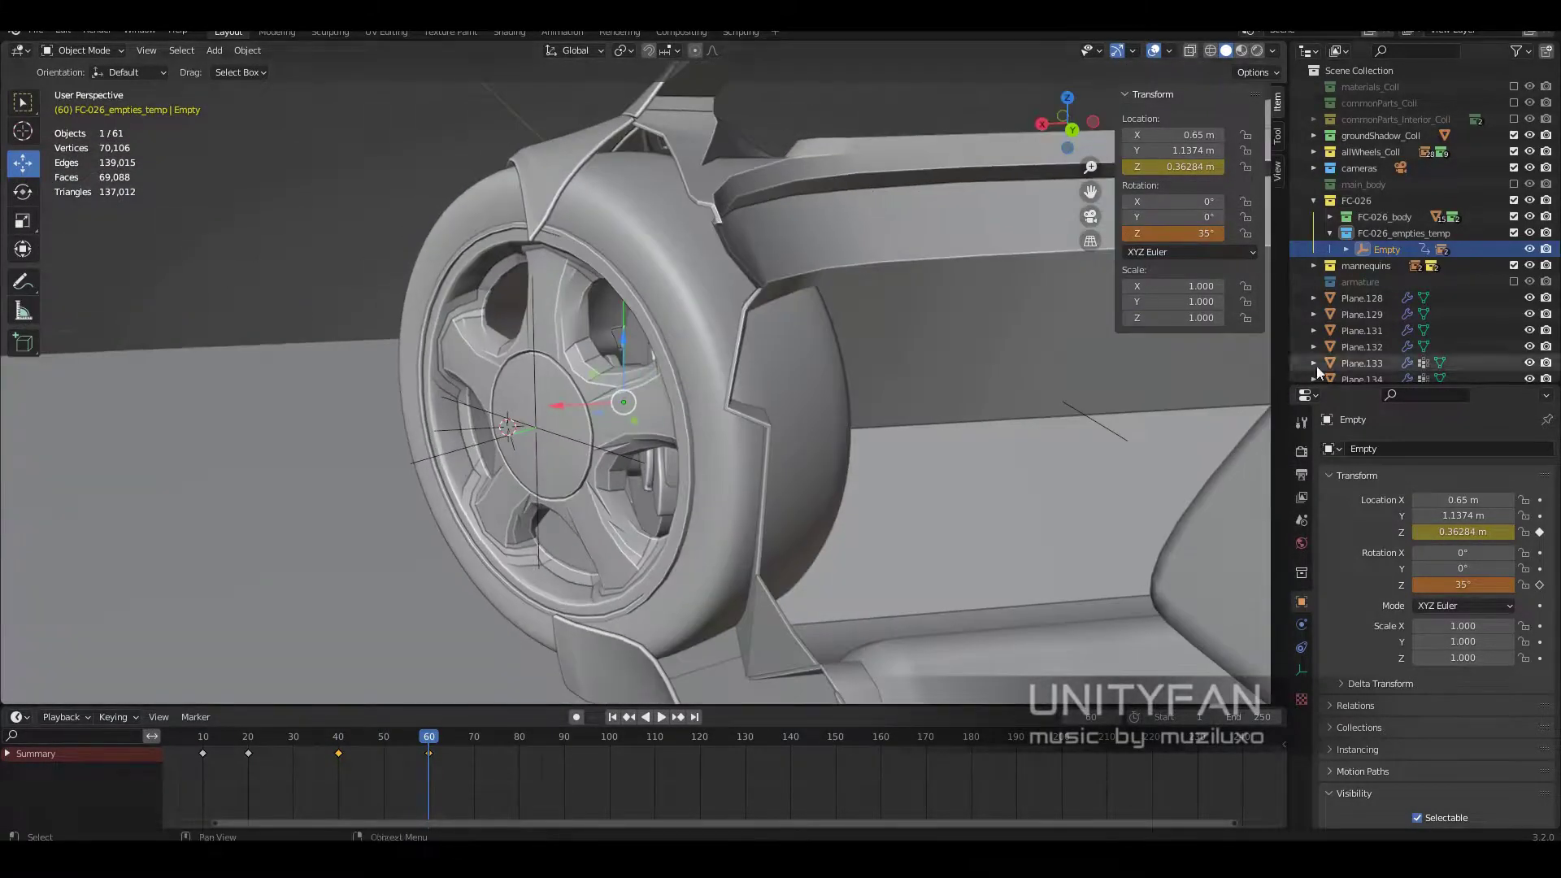
{"action": "key", "text": "shift+ctrl+space"}
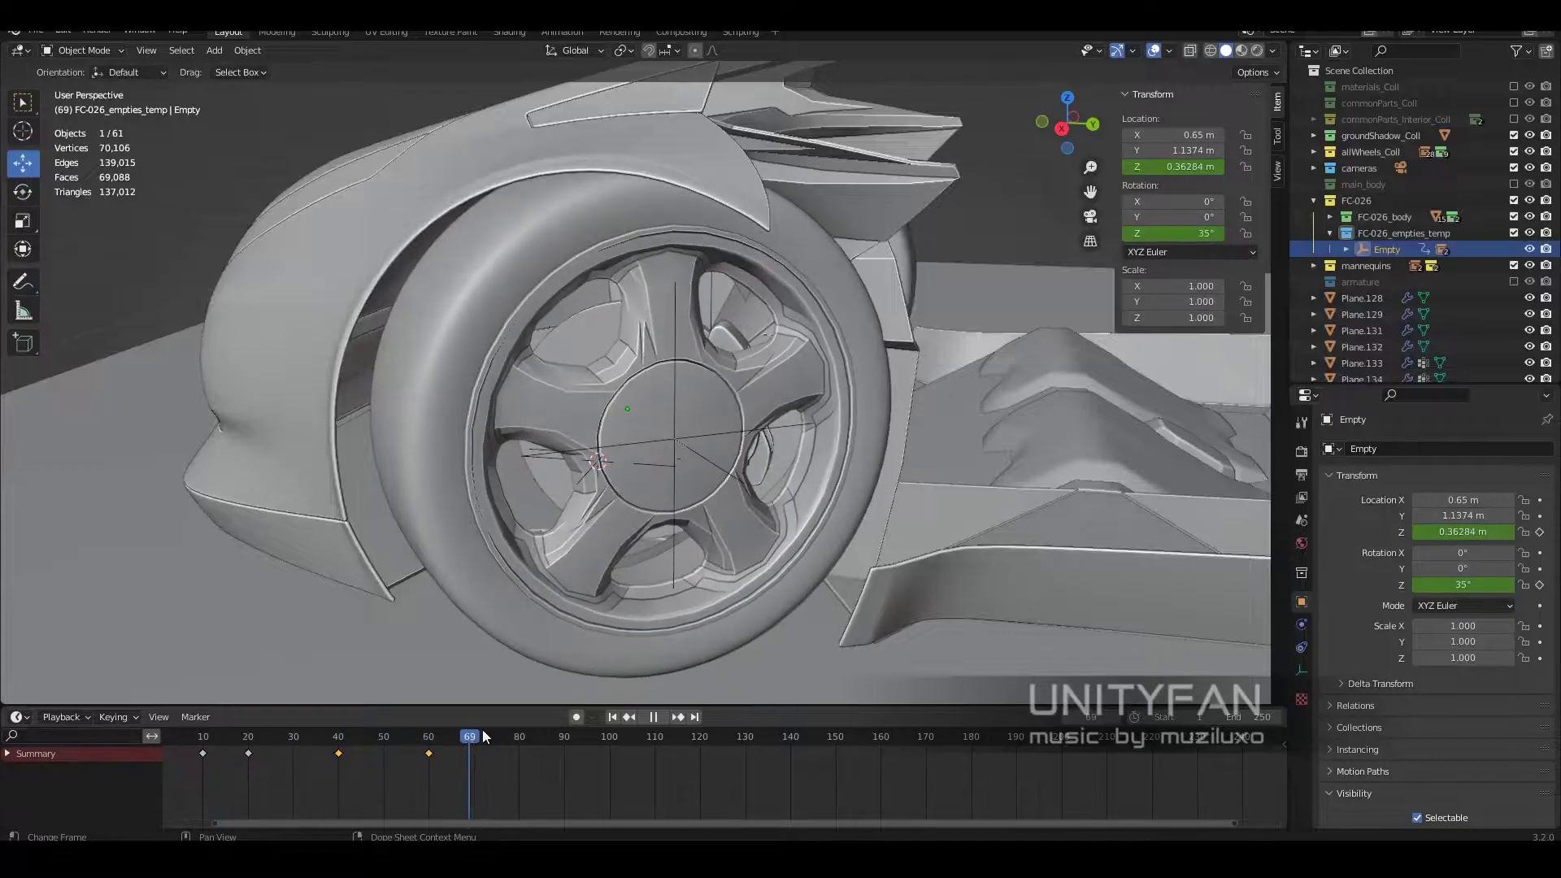
{"action": "key", "text": "space"}
{"action": "middle_click_drag", "start_coordinate": [610, 536], "coordinate": [756, 540]}
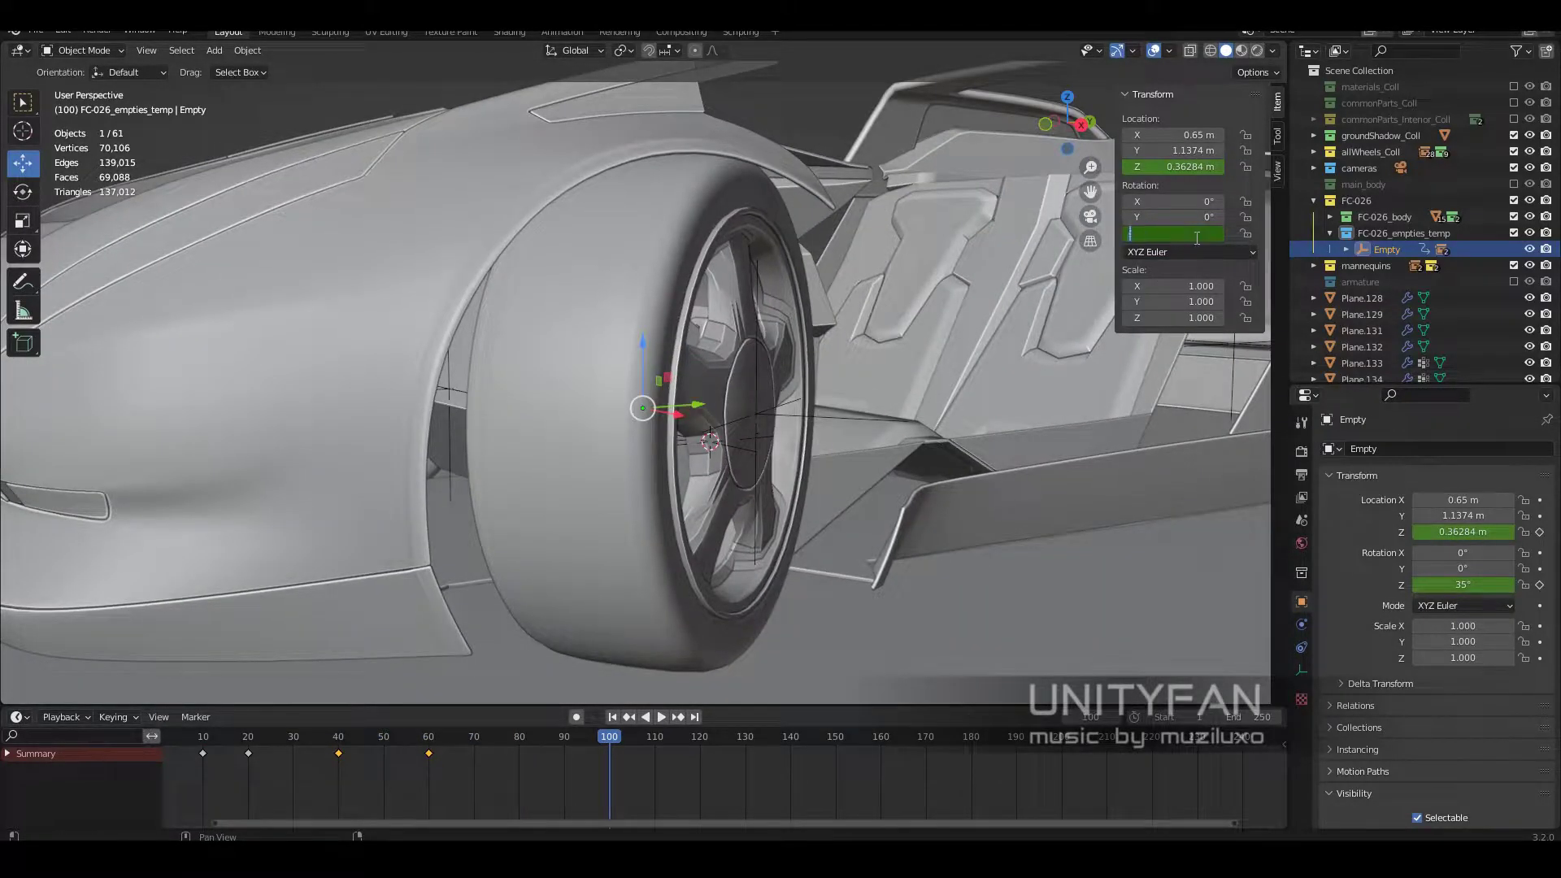
Step: Set Z rotation to -35° and keyframe it at frame 100
{"action": "type", "text": "-35"}
{"action": "key", "text": "Return"}
{"action": "right_click", "coordinate": [1198, 234]}
{"action": "left_click", "coordinate": [1198, 234]}
{"action": "left_click_drag", "start_coordinate": [247, 742], "coordinate": [665, 741]}
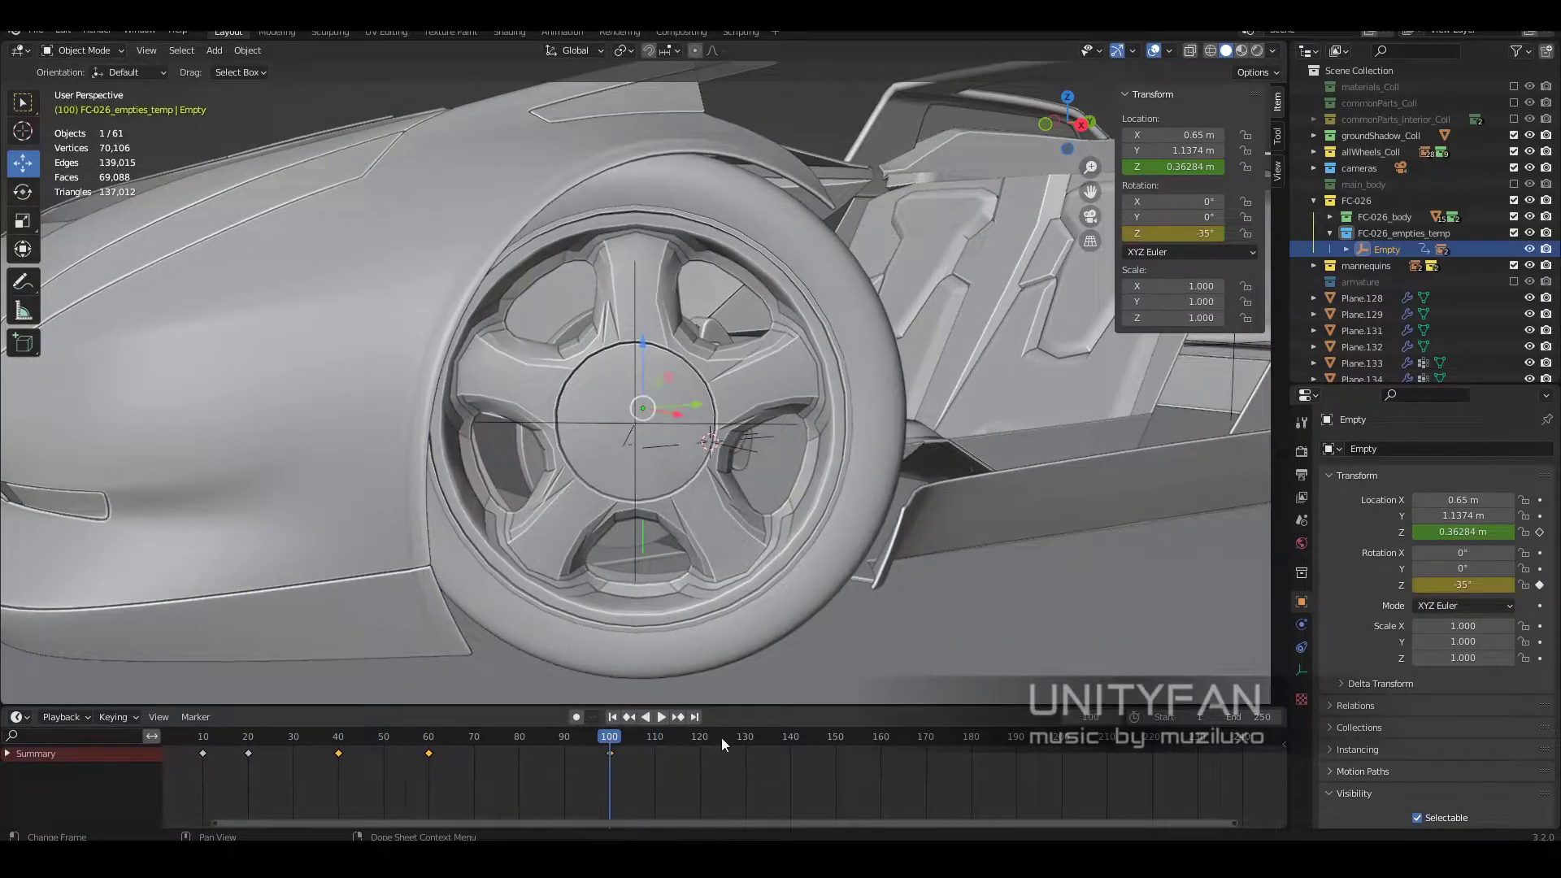
{"action": "left_click", "coordinate": [610, 772]}
{"action": "key", "text": "space"}
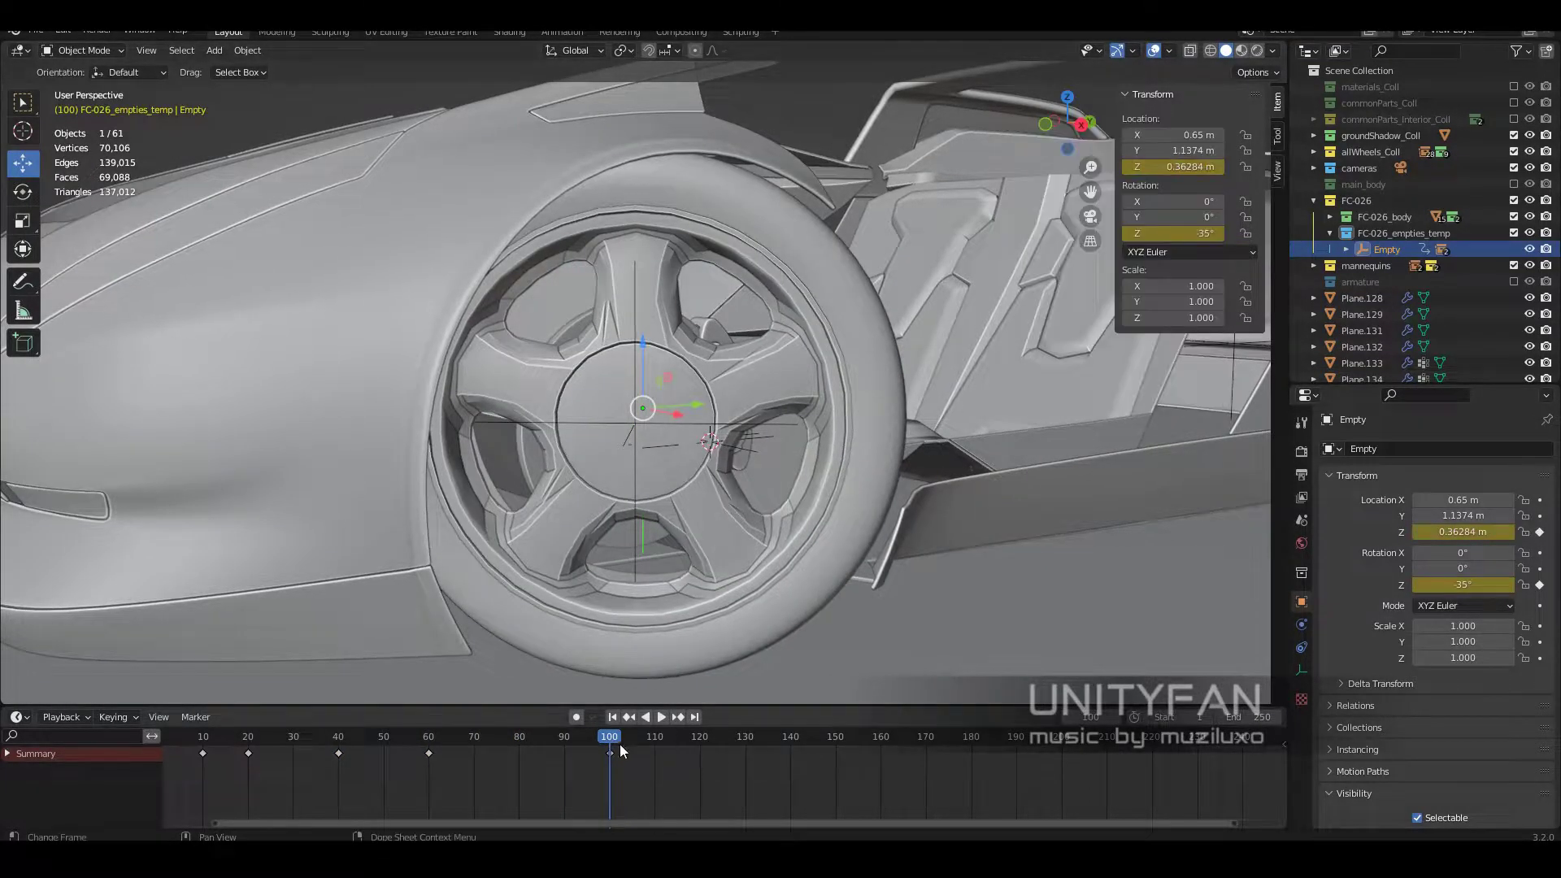
Step: Copy the keyframes from near frame 10 to frame 120
{"action": "left_click_drag", "start_coordinate": [619, 745], "coordinate": [700, 749]}
{"action": "left_click_drag", "start_coordinate": [220, 782], "coordinate": [201, 752]}
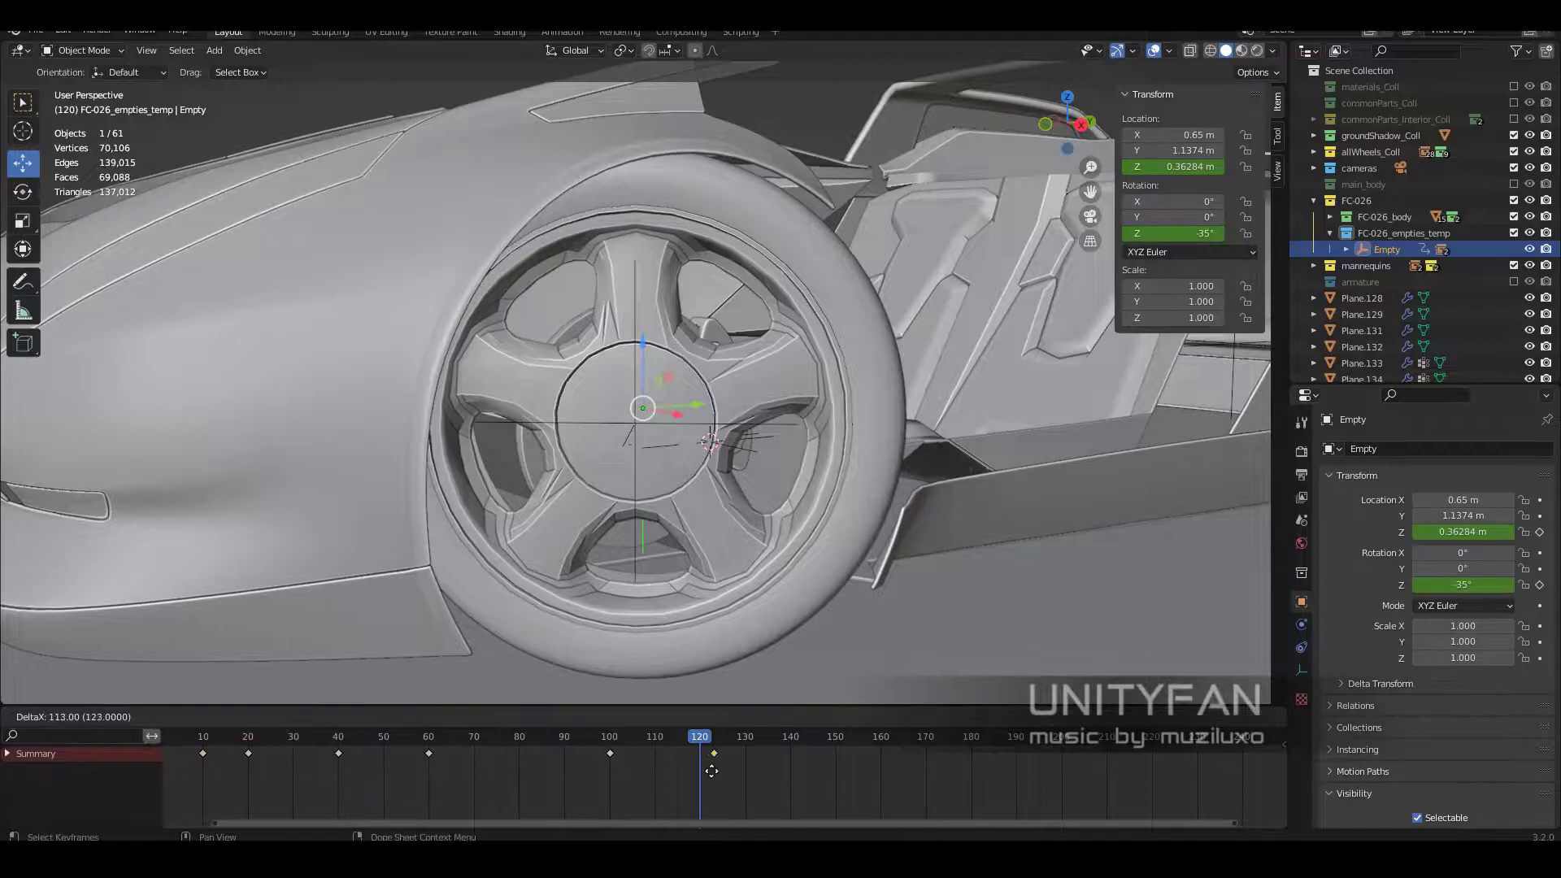
{"action": "left_click", "coordinate": [695, 736]}
{"action": "scroll", "coordinate": [700, 610], "scroll_direction": "down", "scroll_amount": 5}
{"action": "mouse_move", "coordinate": [671, 543]}
{"action": "middle_mouse_down"}
{"action": "mouse_move", "coordinate": [747, 413]}
{"action": "mouse_move", "coordinate": [767, 407]}
{"action": "mouse_move", "coordinate": [730, 424]}
{"action": "mouse_move", "coordinate": [782, 420]}
{"action": "mouse_move", "coordinate": [699, 439]}
{"action": "middle_mouse_up"}
{"action": "scroll", "coordinate": [764, 413], "scroll_direction": "down", "scroll_amount": 2}
{"action": "scroll", "coordinate": [699, 439], "scroll_direction": "up", "scroll_amount": 3}
{"action": "scroll", "coordinate": [741, 506], "scroll_direction": "up", "scroll_amount": 2}
{"action": "middle_click_drag", "start_coordinate": [741, 506], "coordinate": [895, 423]}
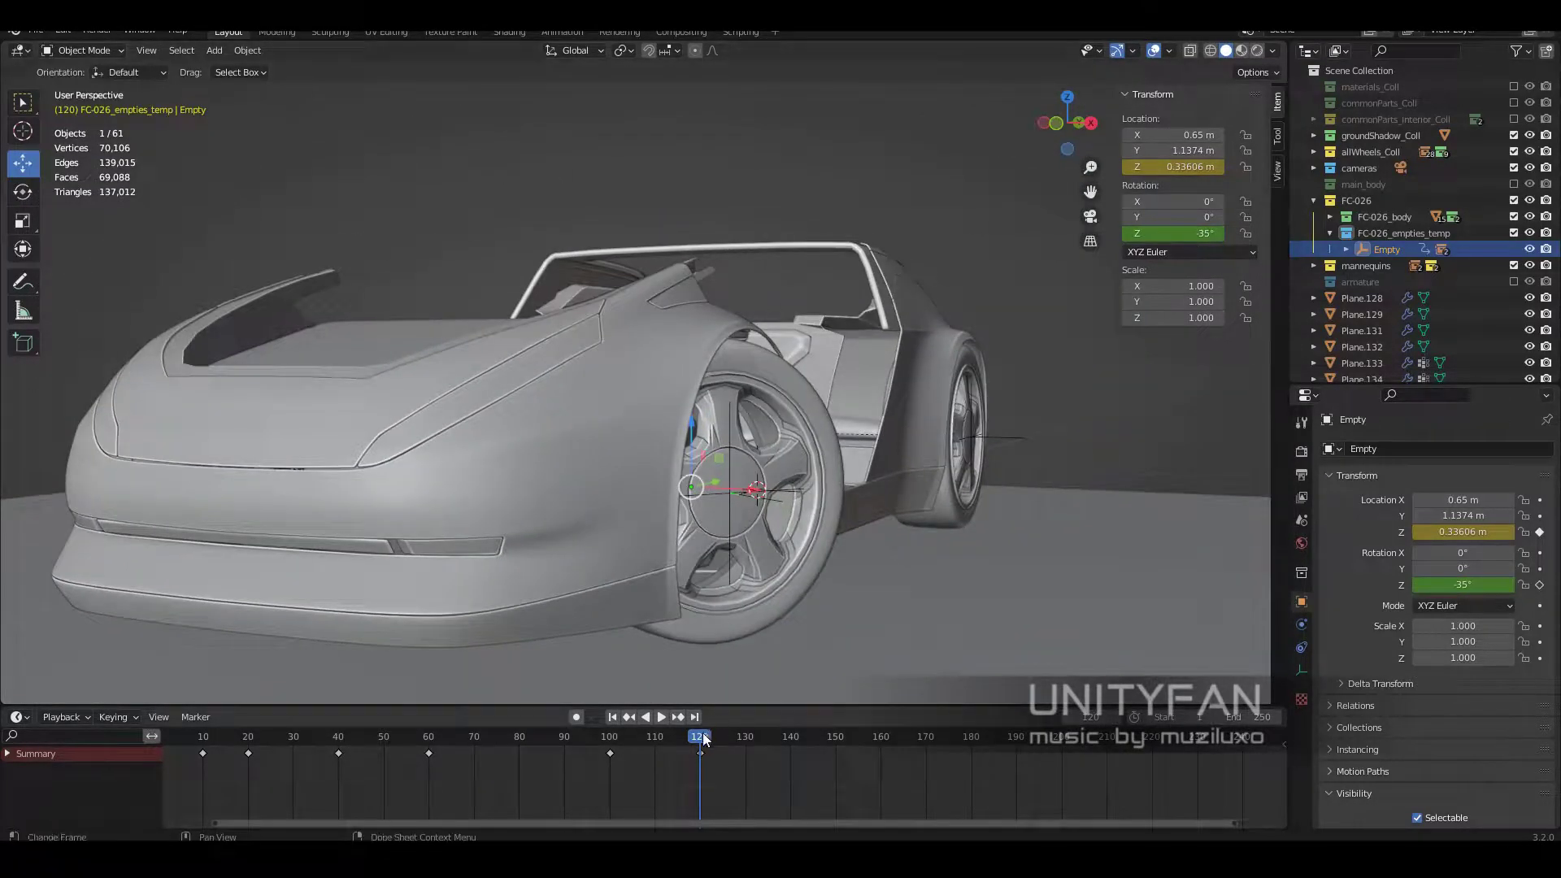
{"action": "middle_click_drag", "start_coordinate": [732, 488], "coordinate": [894, 342]}
Step: Keyframe the steering at frame 120, then key Z rotation 0° at frame 140
{"action": "right_click", "coordinate": [1180, 236]}
{"action": "left_click", "coordinate": [1171, 232]}
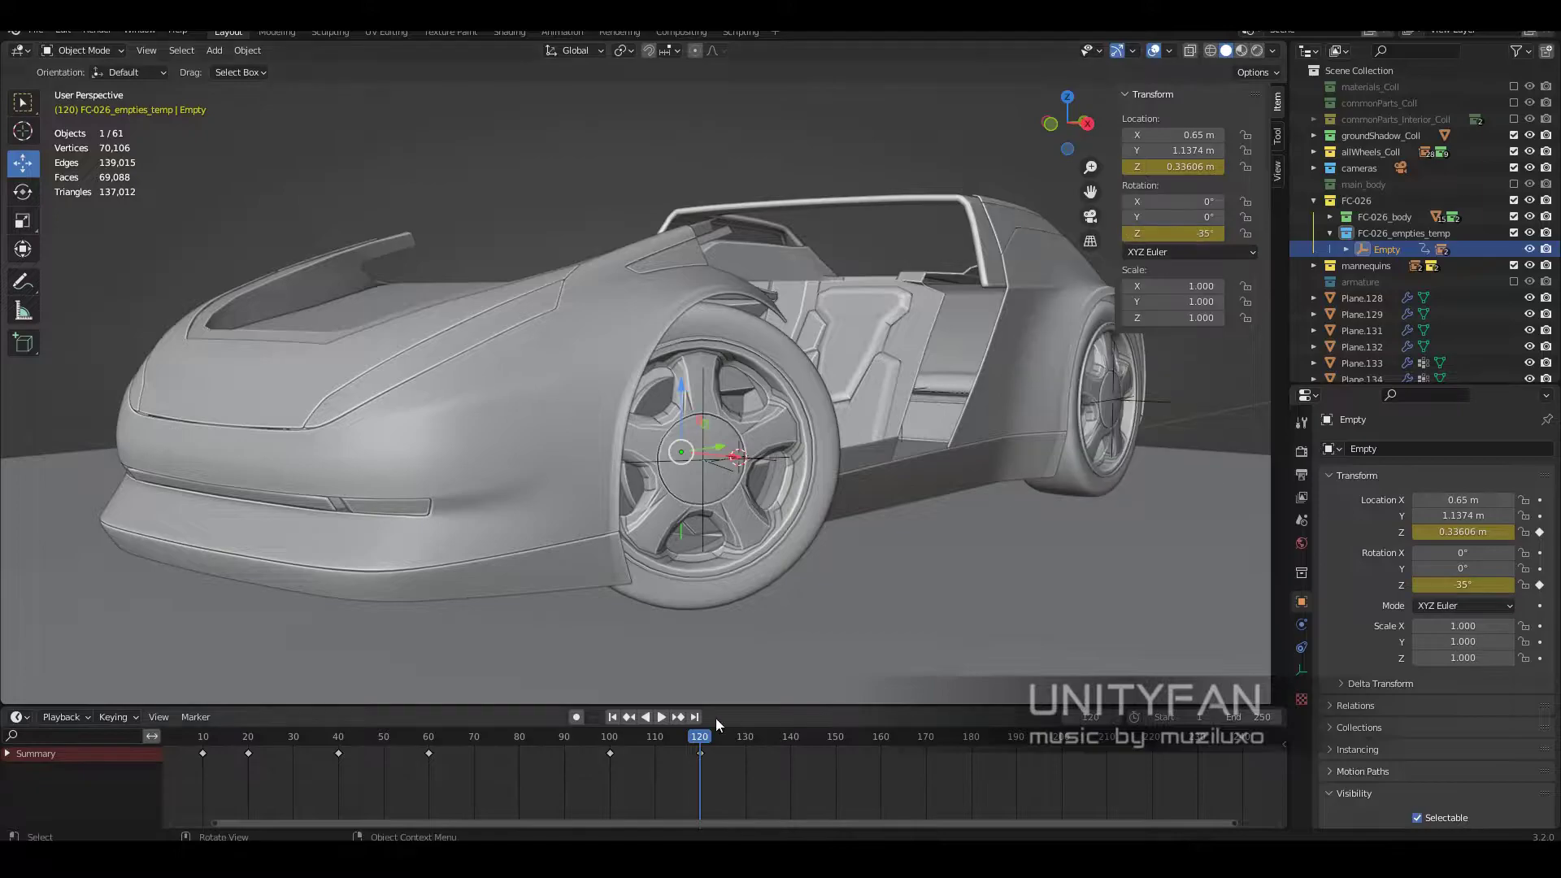
{"action": "type", "text": "0"}
{"action": "key", "text": "Return"}
{"action": "right_click", "coordinate": [1188, 238]}
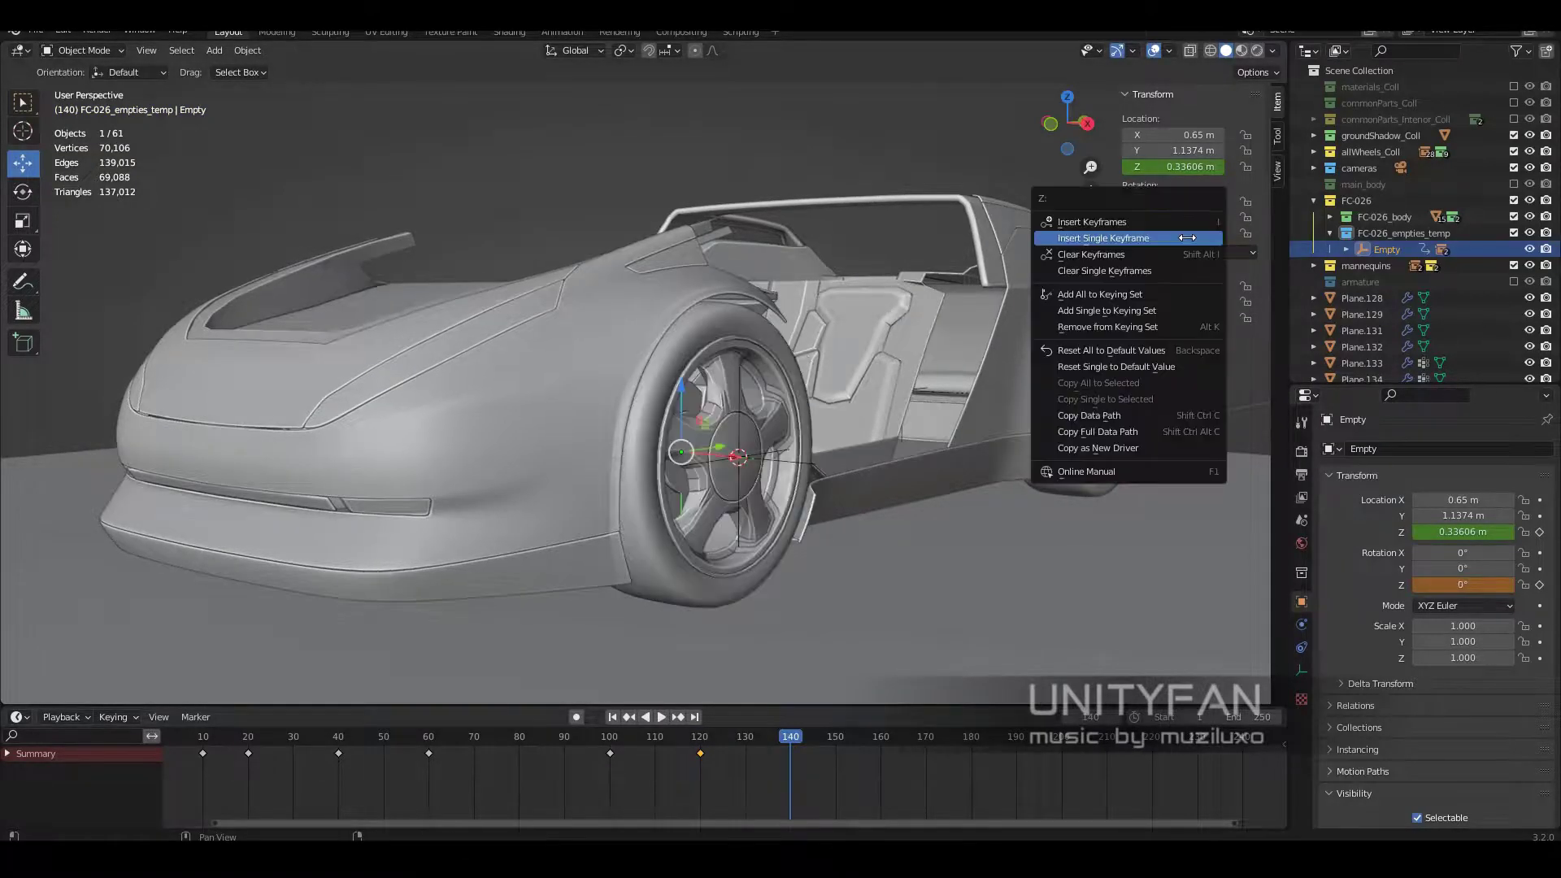
{"action": "left_click", "coordinate": [1122, 203]}
Step: Switch to material preview and keyframe the empty's Location Z value
{"action": "middle_click_drag", "start_coordinate": [976, 407], "coordinate": [772, 626]}
{"action": "key", "text": "z"}
{"action": "right_click", "coordinate": [1171, 167]}
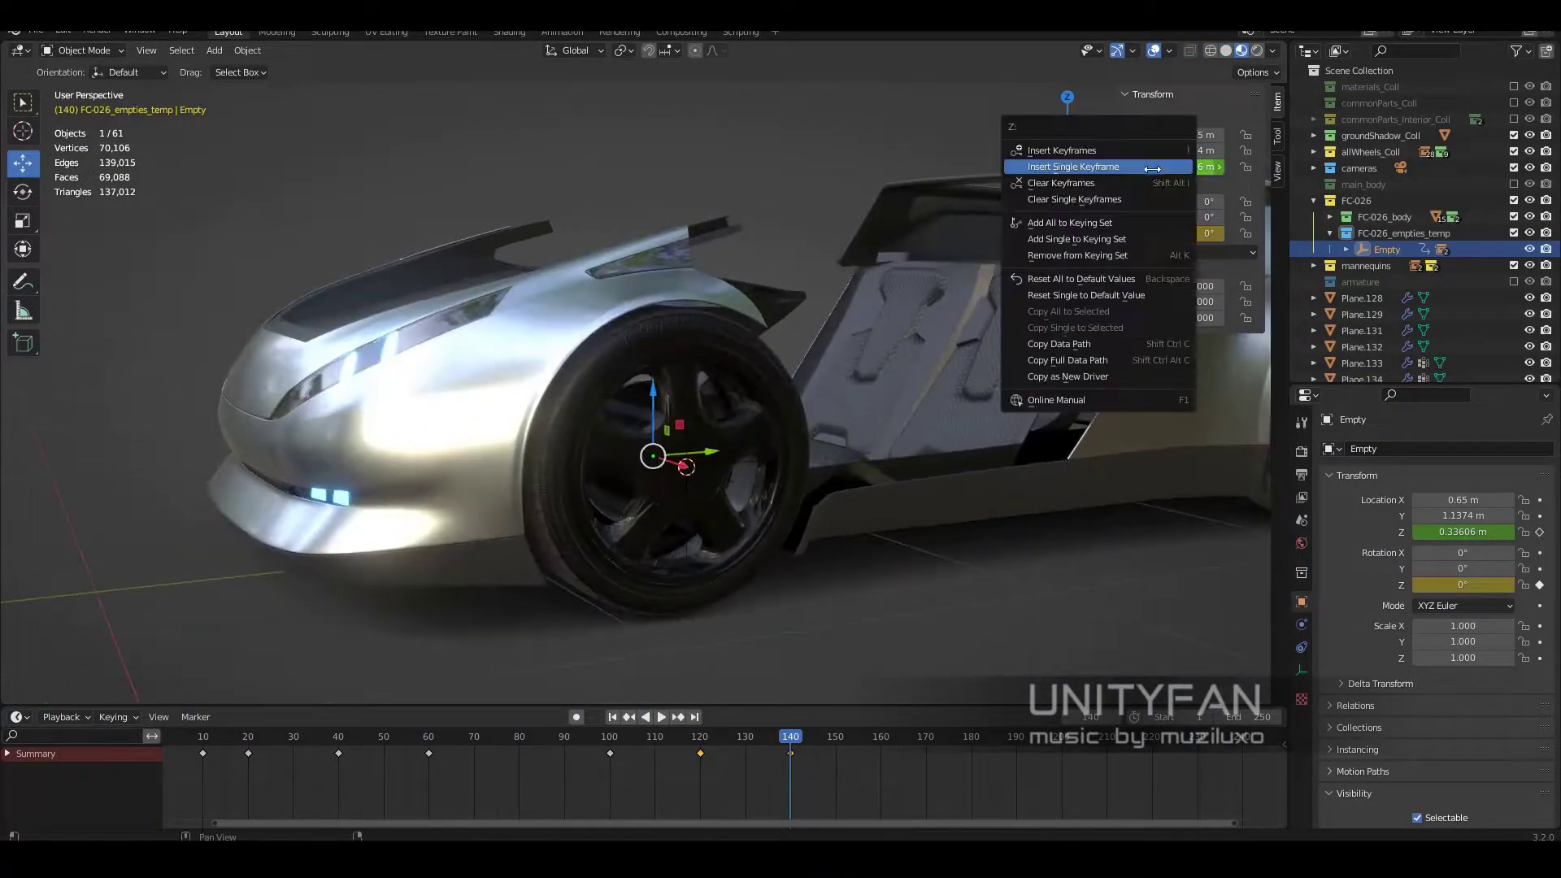
{"action": "left_click", "coordinate": [1090, 163]}
{"action": "middle_click_drag", "start_coordinate": [1090, 244], "coordinate": [854, 636]}
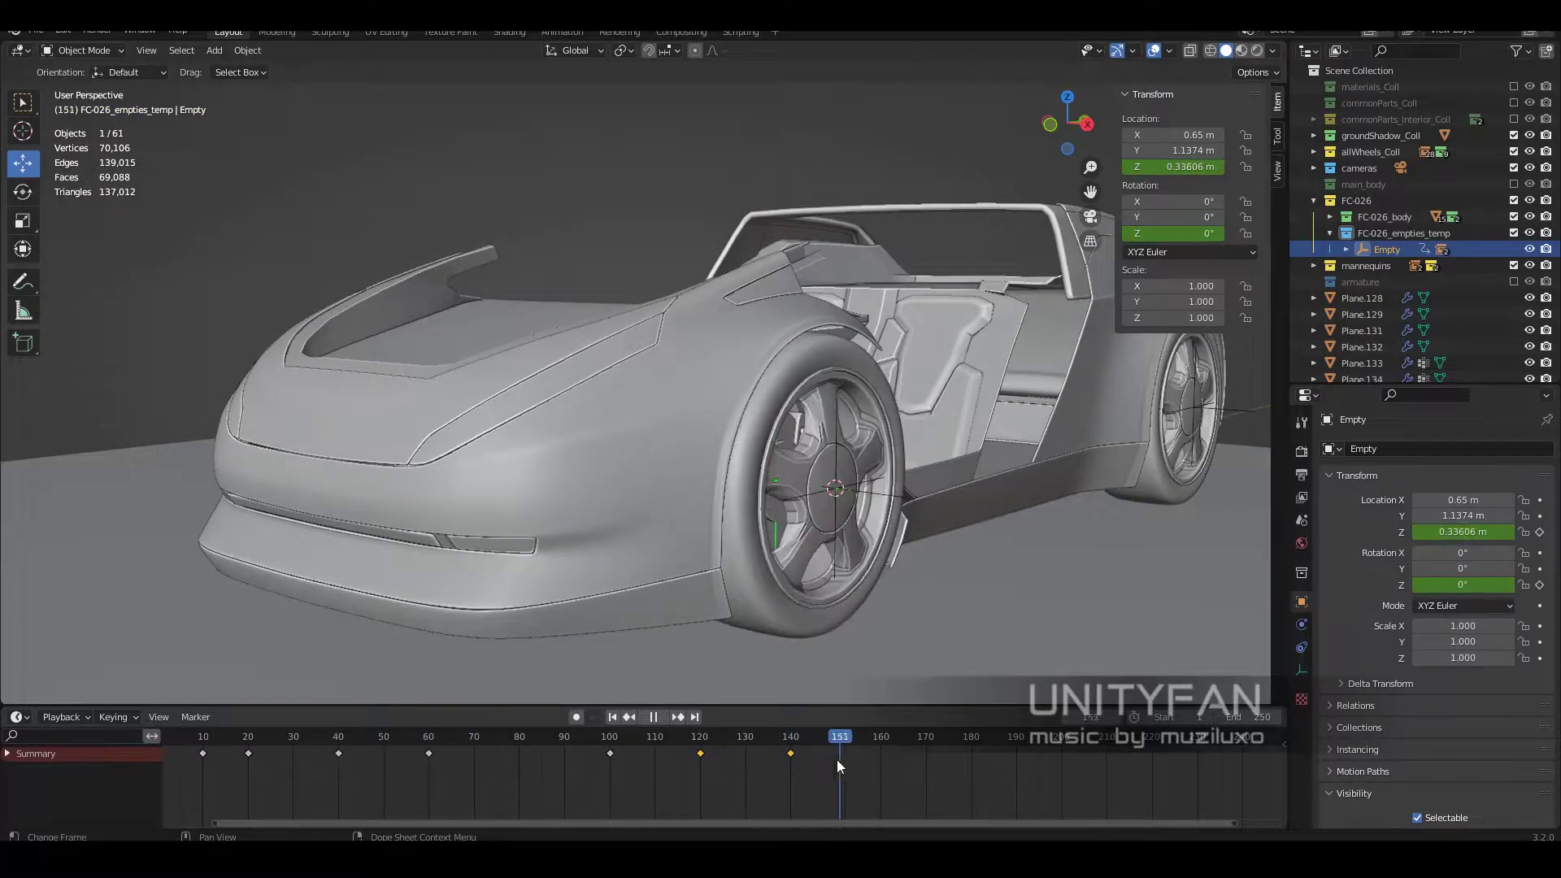
Step: Scrub and play the timeline to check the front wheel's steering turn
{"action": "left_click_drag", "start_coordinate": [605, 731], "coordinate": [612, 730]}
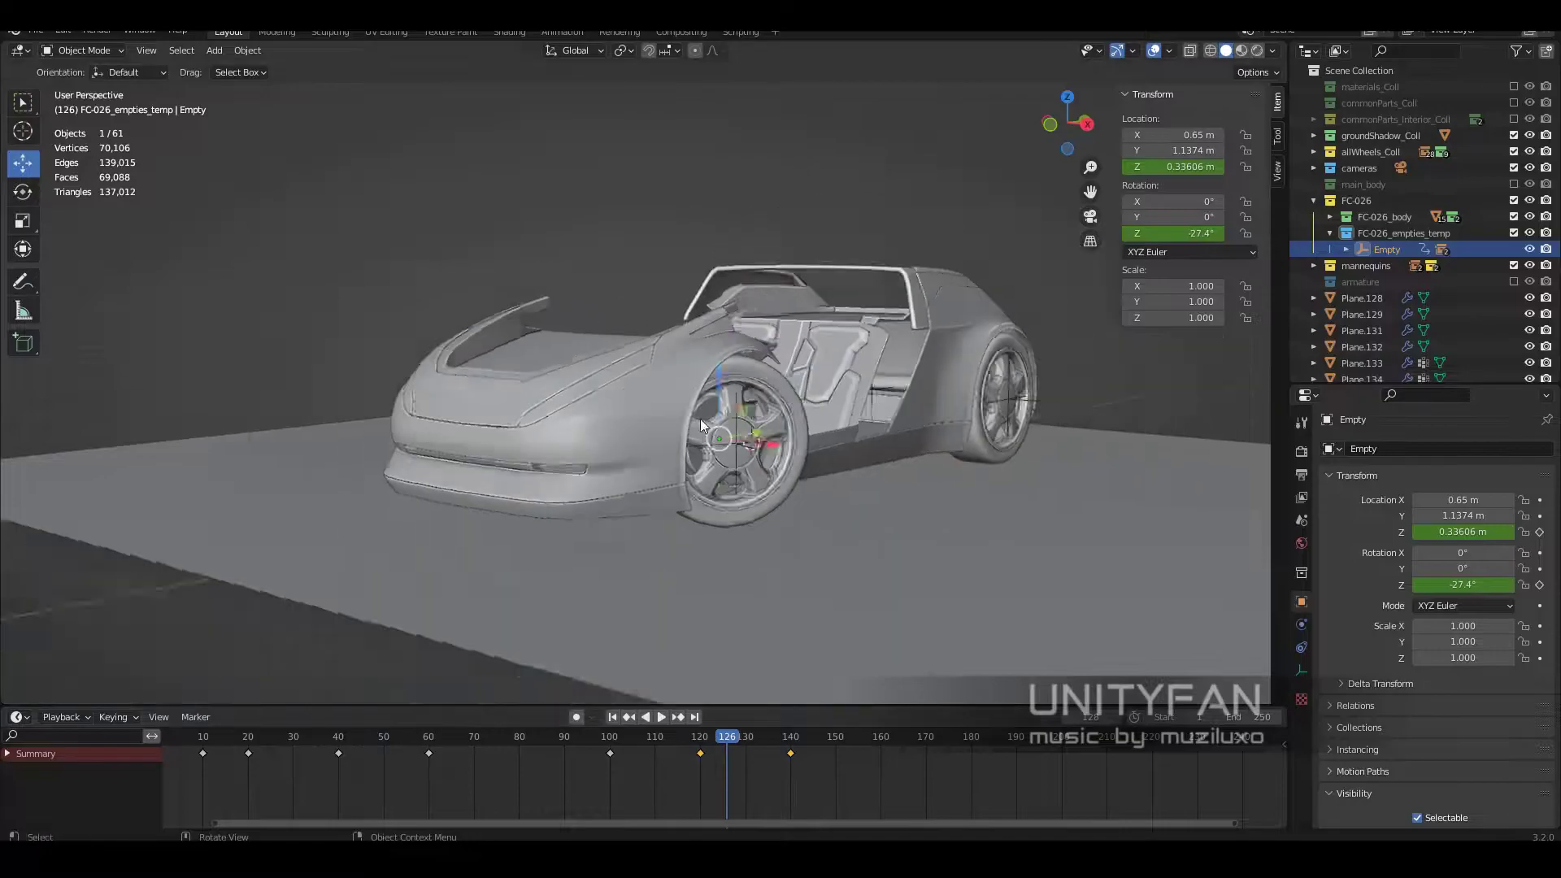
{"action": "middle_click_drag", "start_coordinate": [700, 418], "coordinate": [563, 495]}
{"action": "left_click_drag", "start_coordinate": [378, 728], "coordinate": [461, 724]}
{"action": "key", "text": "space"}
{"action": "mouse_move", "coordinate": [618, 586]}
{"action": "middle_mouse_down"}
{"action": "mouse_move", "coordinate": [789, 407]}
{"action": "mouse_move", "coordinate": [973, 417]}
{"action": "mouse_move", "coordinate": [730, 607]}
{"action": "middle_mouse_up"}
{"action": "middle_click_drag", "start_coordinate": [818, 437], "coordinate": [866, 486], "text": "shift"}
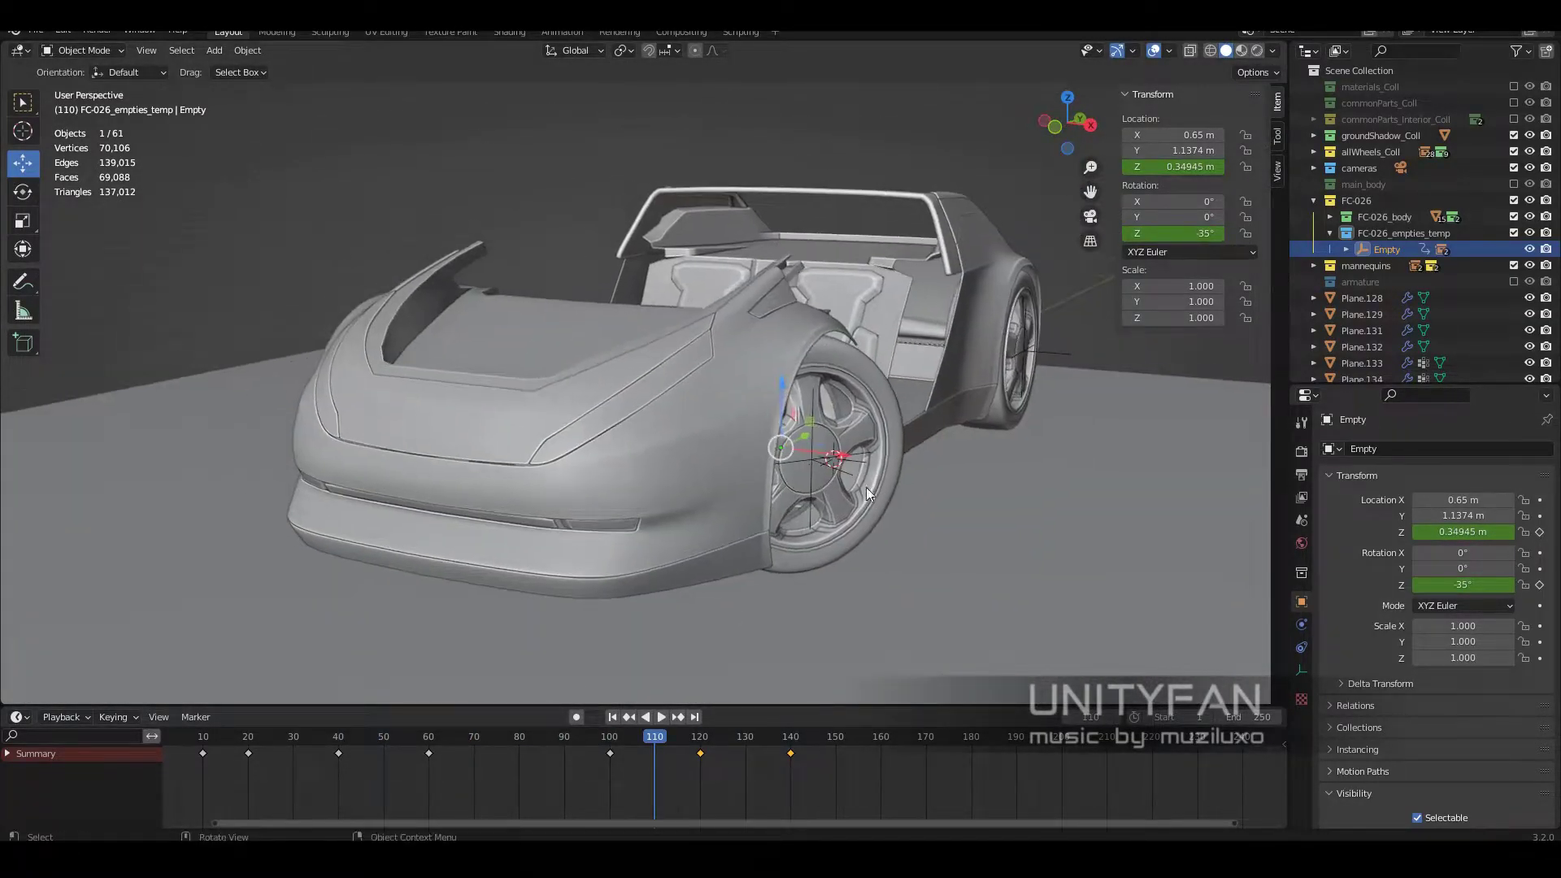
Step: Set the copied empty to X -0.65 m and parent the opposite wheel to Empty.058
{"action": "left_click", "coordinate": [1193, 136]}
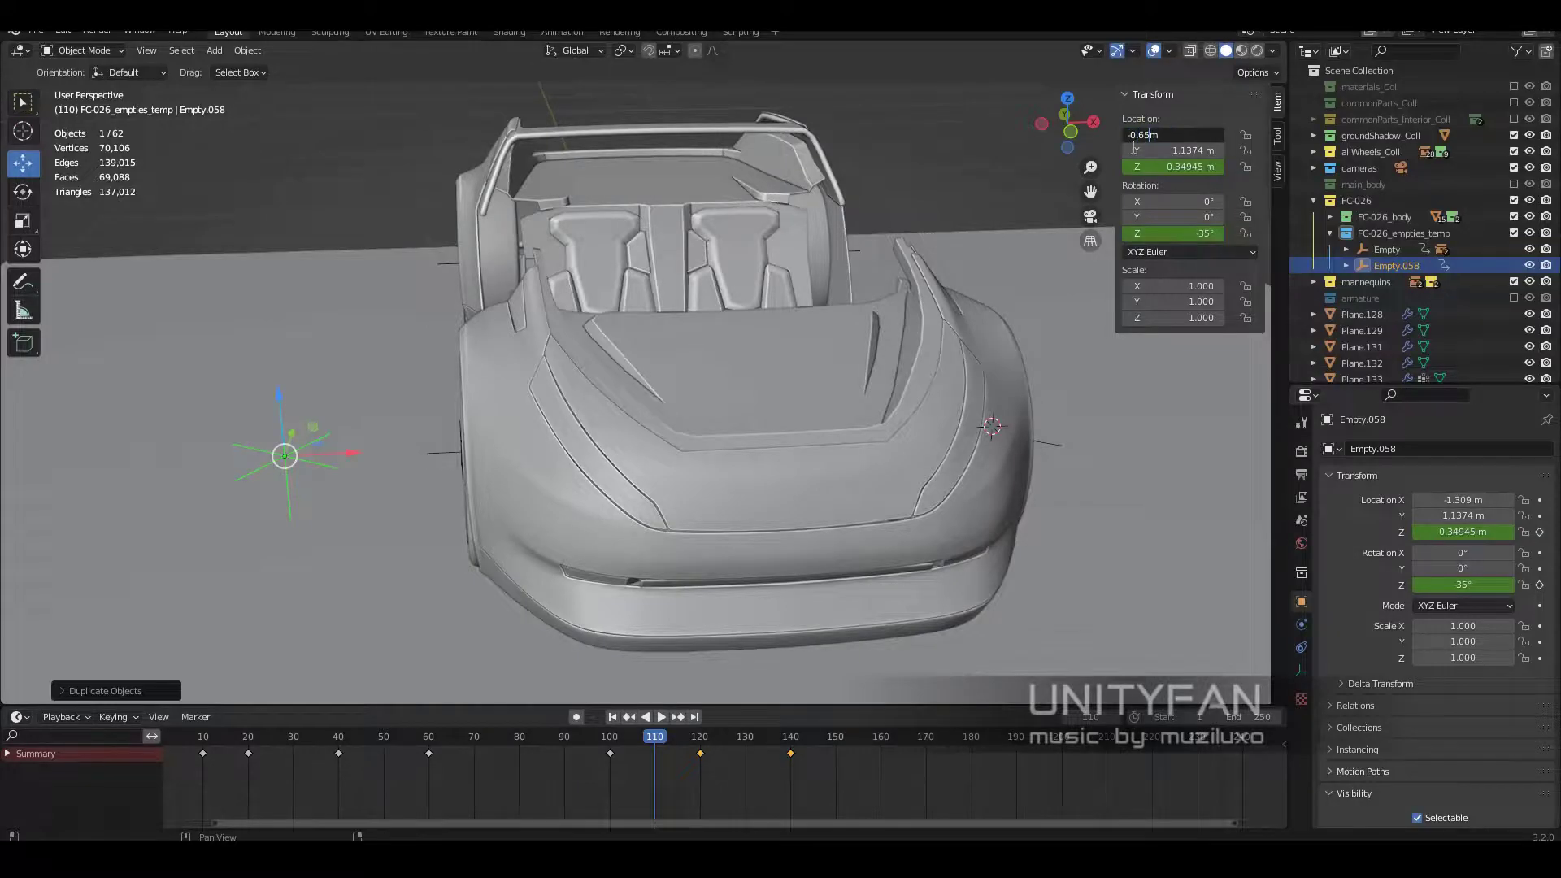
{"action": "key", "text": "Return"}
{"action": "key", "text": "space"}
{"action": "scroll", "coordinate": [720, 465], "scroll_direction": "up", "scroll_amount": 3}
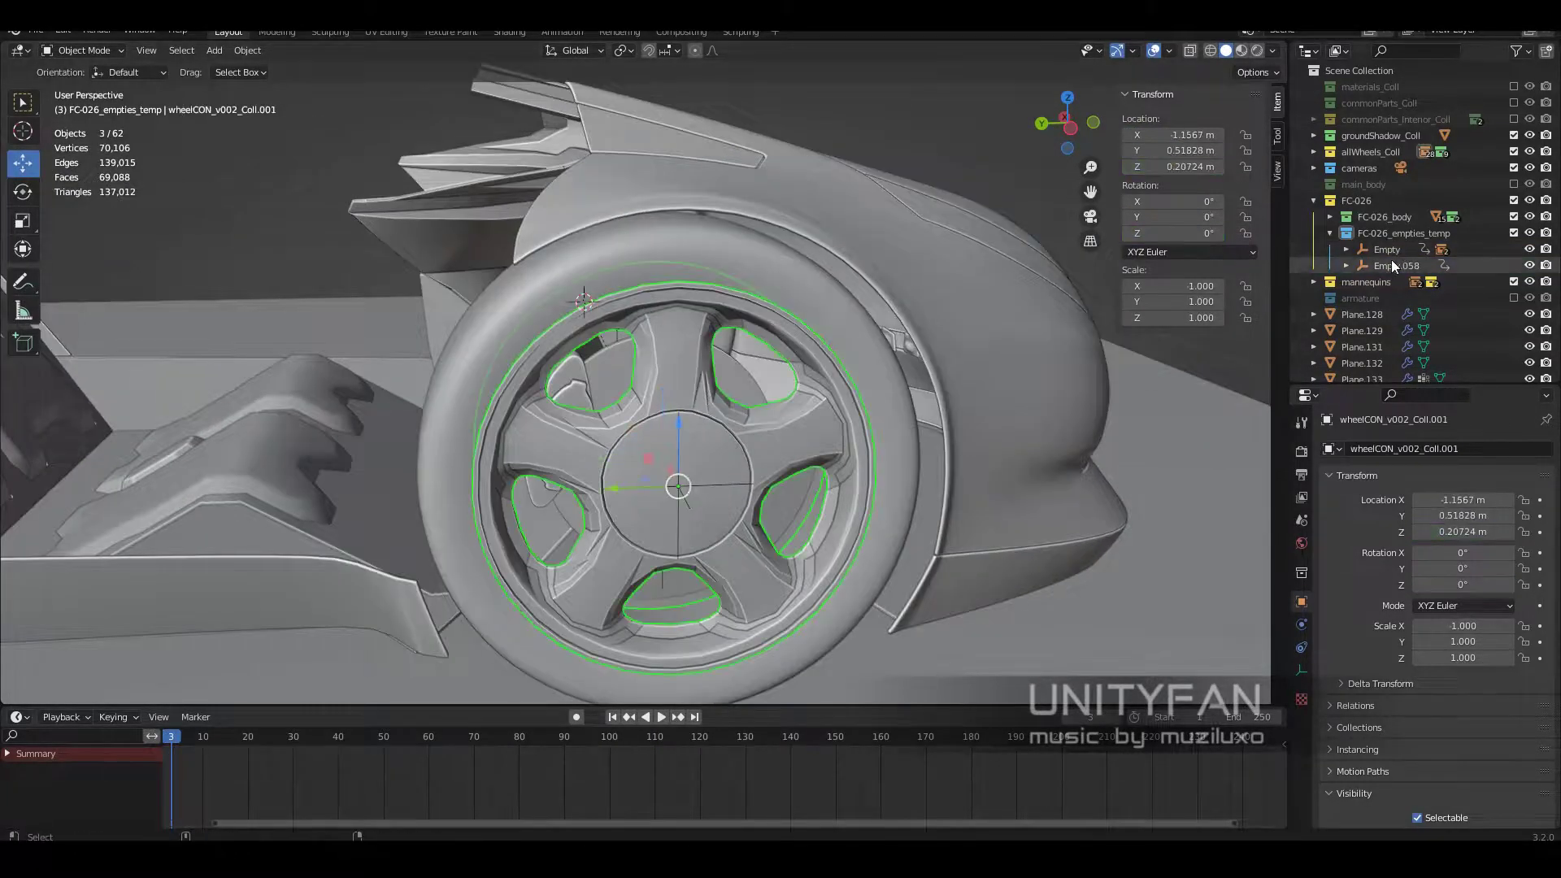
{"action": "left_click", "coordinate": [1393, 266], "text": "ctrl"}
{"action": "middle_click_drag", "start_coordinate": [813, 456], "coordinate": [763, 486]}
{"action": "key", "text": "ctrl+p"}
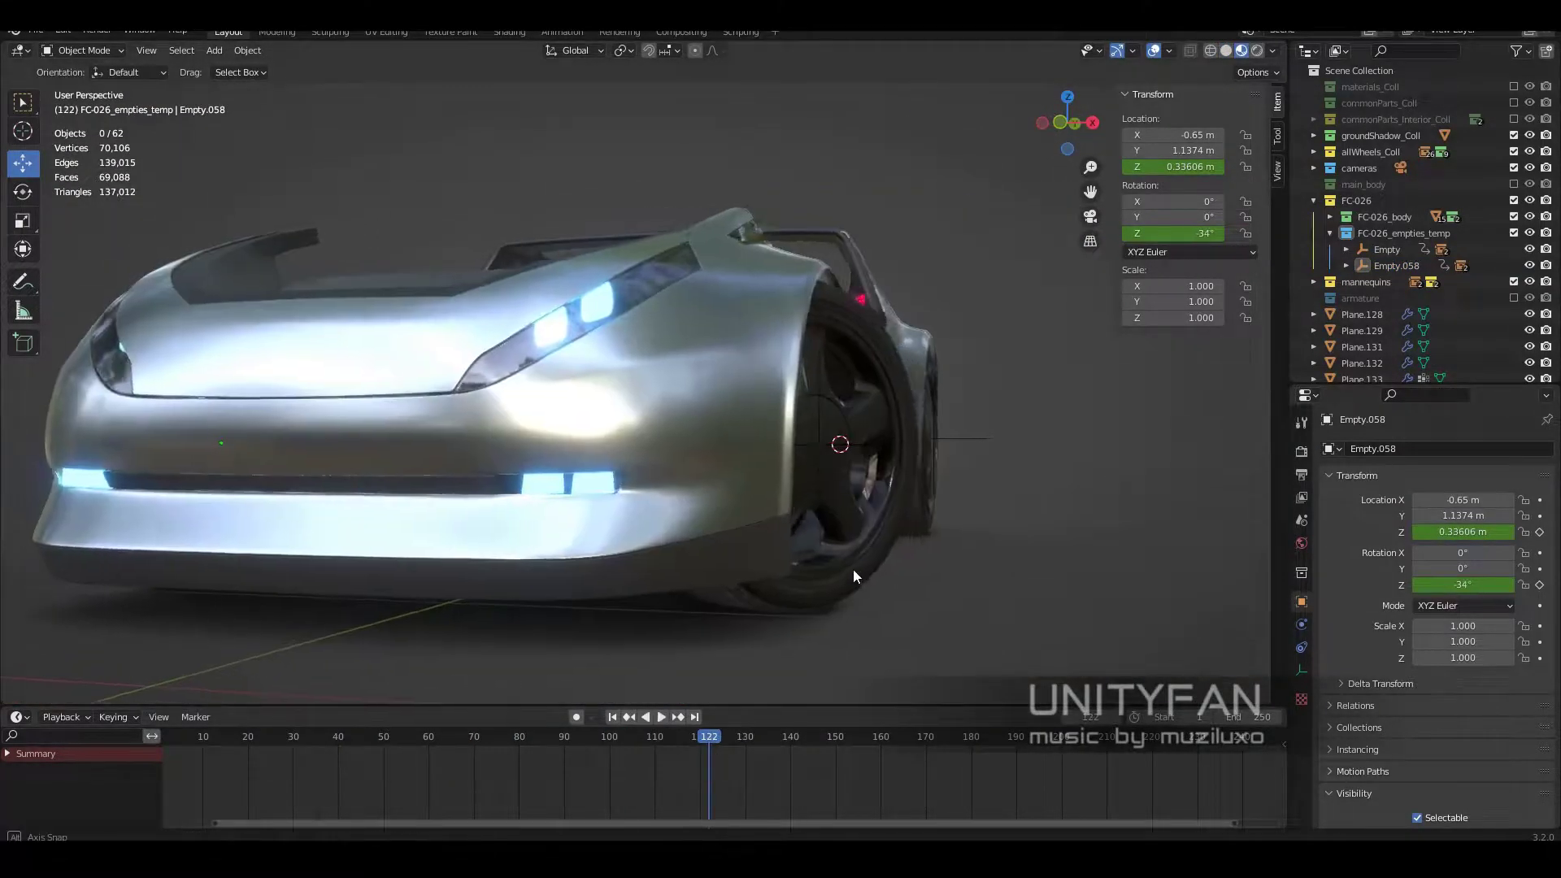
Step: Deselect everything and watch the animation as the gull-wing doors open
{"action": "key", "text": "alt+a"}
{"action": "middle_click_drag", "start_coordinate": [920, 589], "coordinate": [974, 379]}
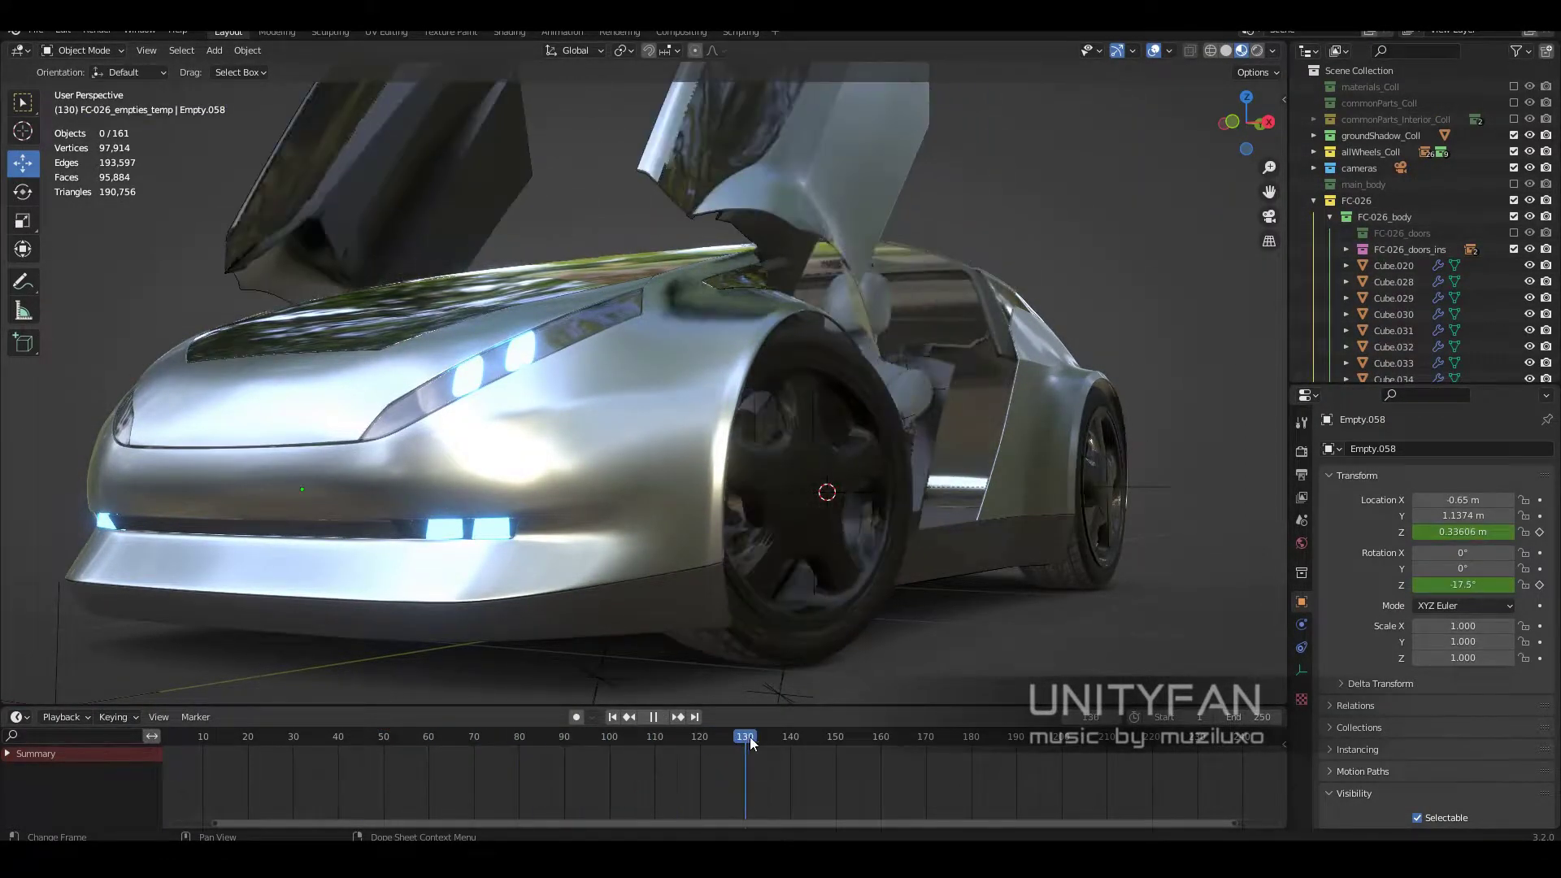
{"action": "mouse_move", "coordinate": [781, 569]}
{"action": "middle_mouse_down"}
{"action": "mouse_move", "coordinate": [875, 514]}
{"action": "mouse_move", "coordinate": [748, 741]}
{"action": "middle_mouse_up"}
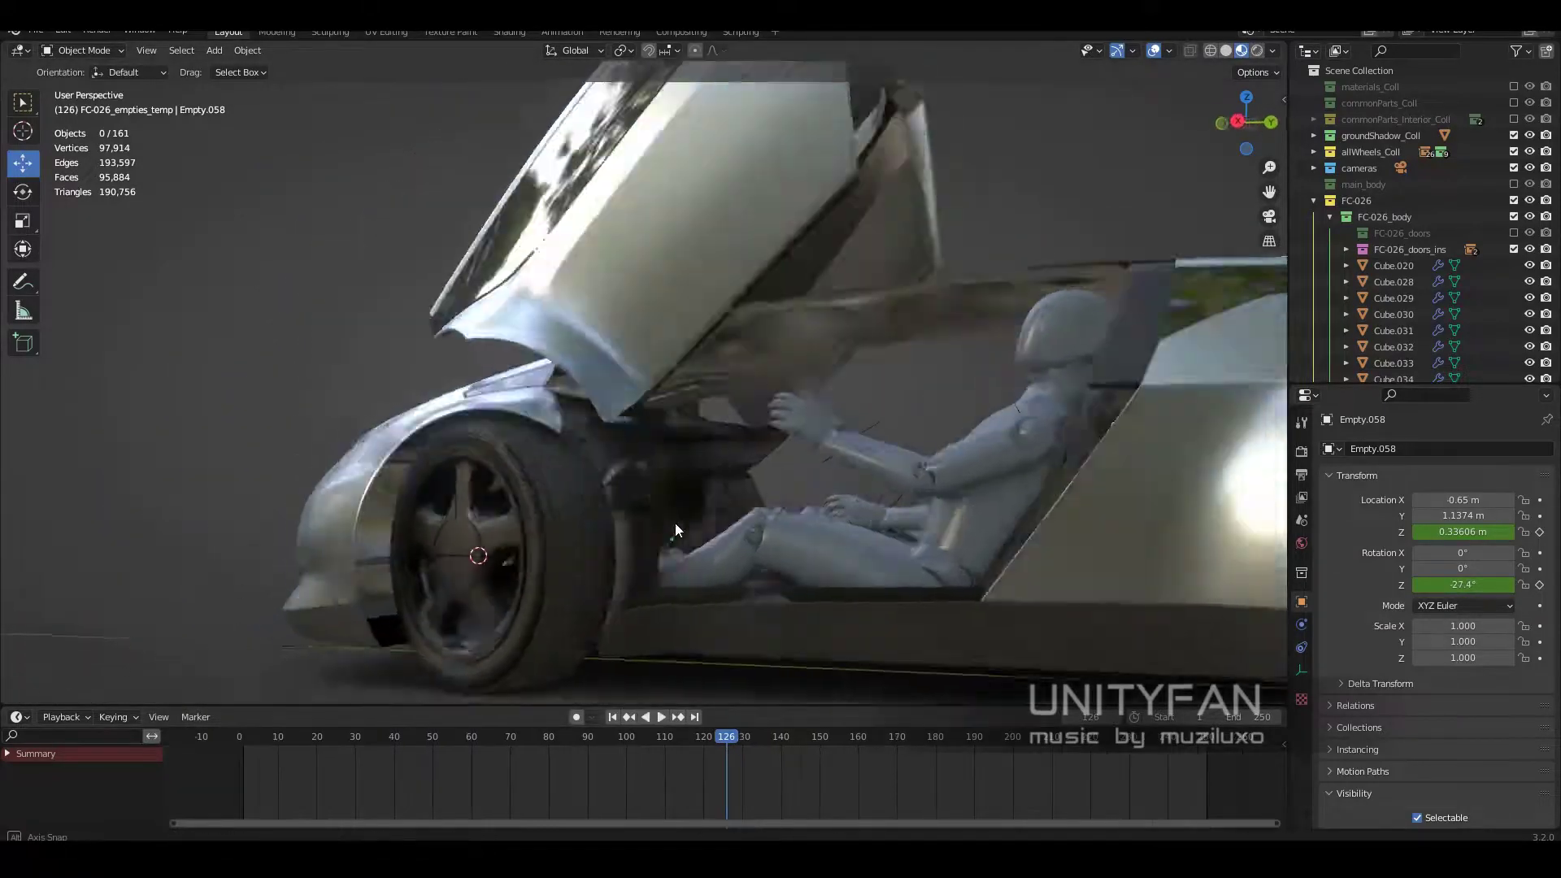
{"action": "key", "text": "Escape"}
Step: Light the material preview with a darker studio HDRI and rotate it around the car
{"action": "left_click_drag", "start_coordinate": [955, 708], "coordinate": [956, 762]}
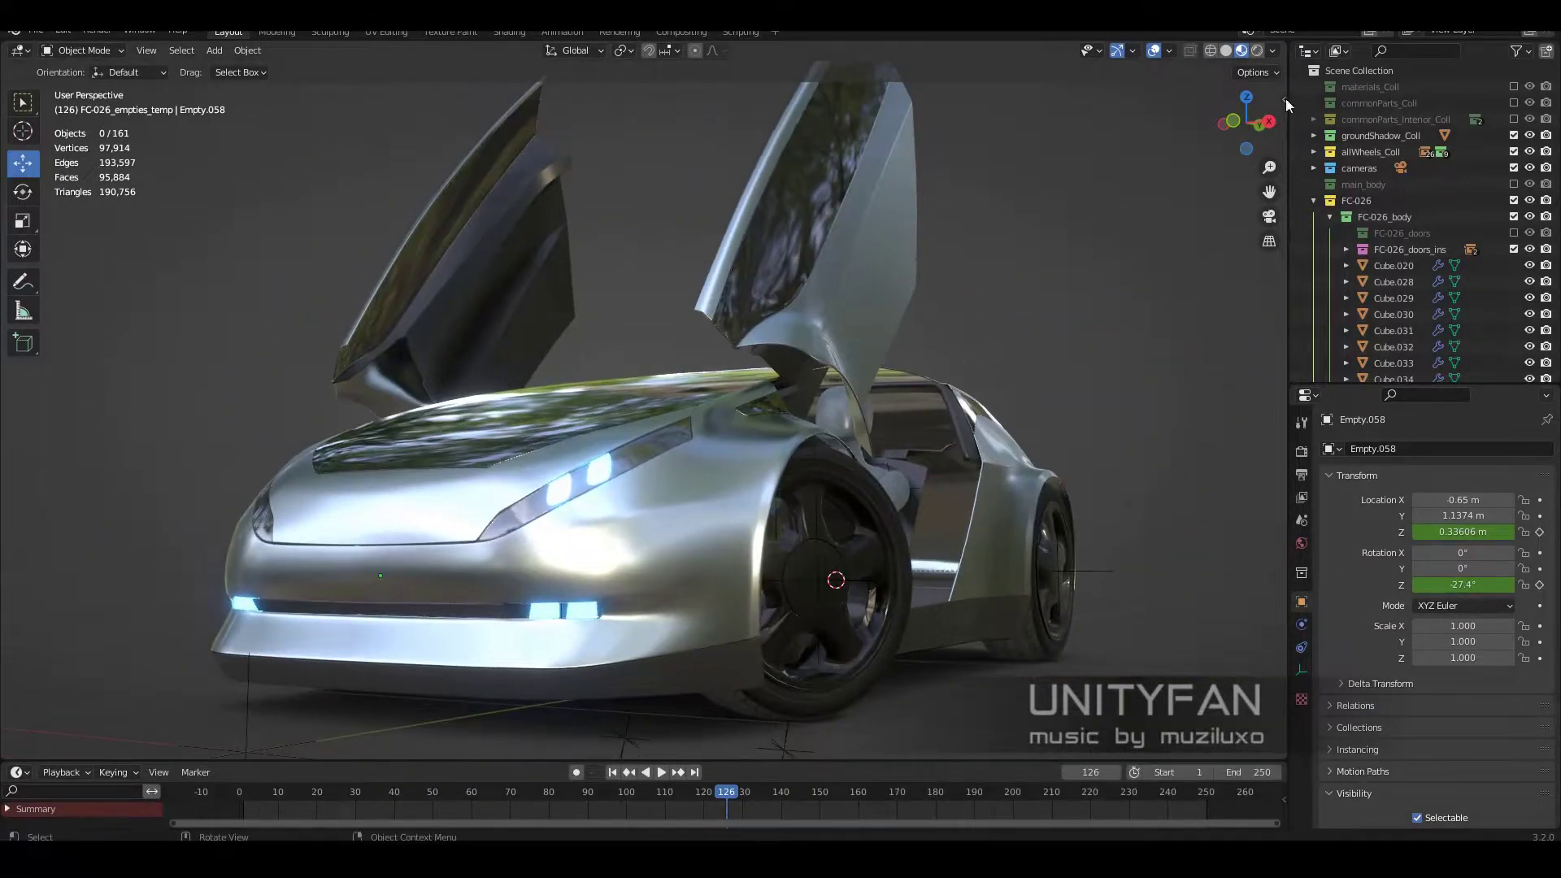
{"action": "left_click", "coordinate": [1240, 248]}
{"action": "left_click", "coordinate": [1272, 52]}
{"action": "left_click_drag", "start_coordinate": [1269, 227], "coordinate": [1236, 227]}
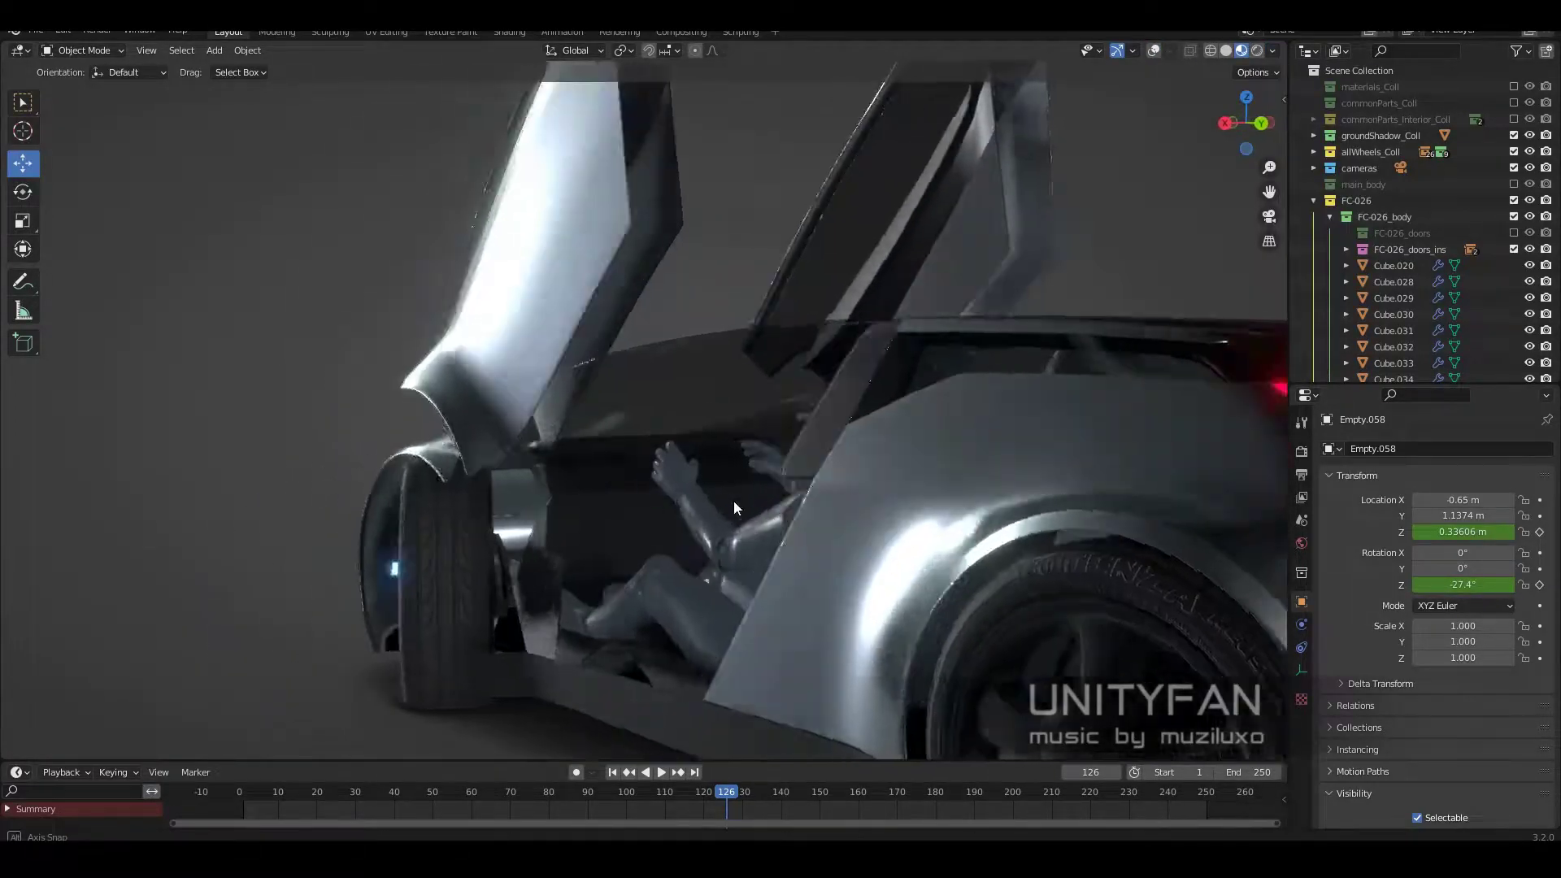
Step: Return the viewport to Solid shading and inspect the wheel arch
{"action": "mouse_move", "coordinate": [734, 501]}
{"action": "middle_mouse_down"}
{"action": "mouse_move", "coordinate": [875, 491]}
{"action": "mouse_move", "coordinate": [807, 478]}
{"action": "mouse_move", "coordinate": [1183, 426]}
{"action": "mouse_move", "coordinate": [1062, 425]}
{"action": "mouse_move", "coordinate": [1017, 456]}
{"action": "mouse_move", "coordinate": [894, 391]}
{"action": "mouse_move", "coordinate": [744, 343]}
{"action": "middle_mouse_up"}
{"action": "key", "text": "z"}
{"action": "middle_click_drag", "start_coordinate": [826, 422], "coordinate": [577, 490]}
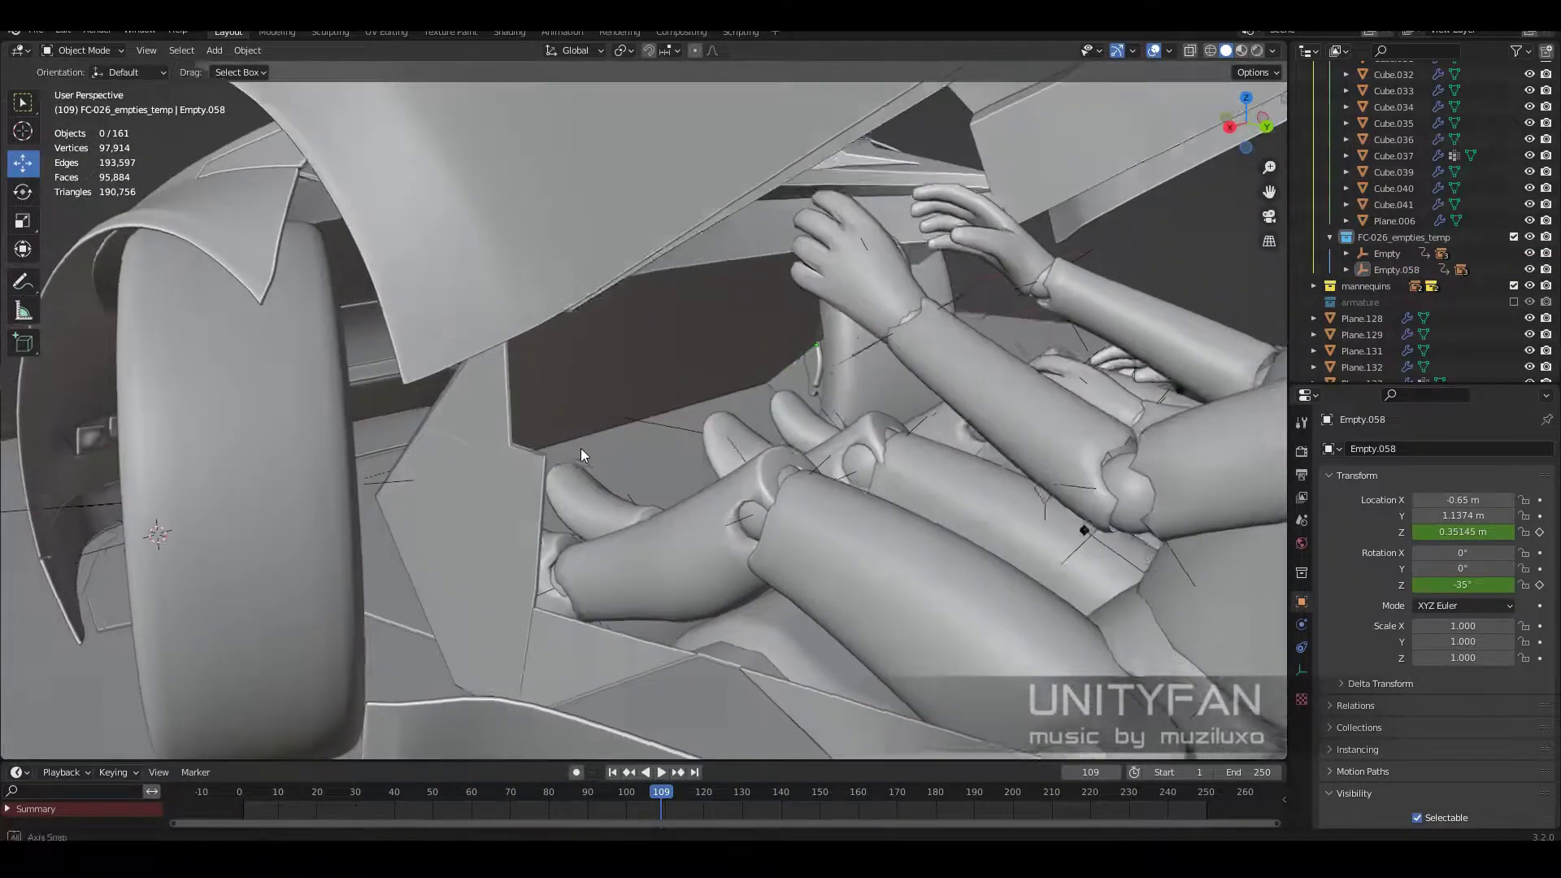
Step: Play the animation and stop it at frame 57 to check the seated mannequins
{"action": "middle_click_drag", "start_coordinate": [581, 450], "coordinate": [577, 452]}
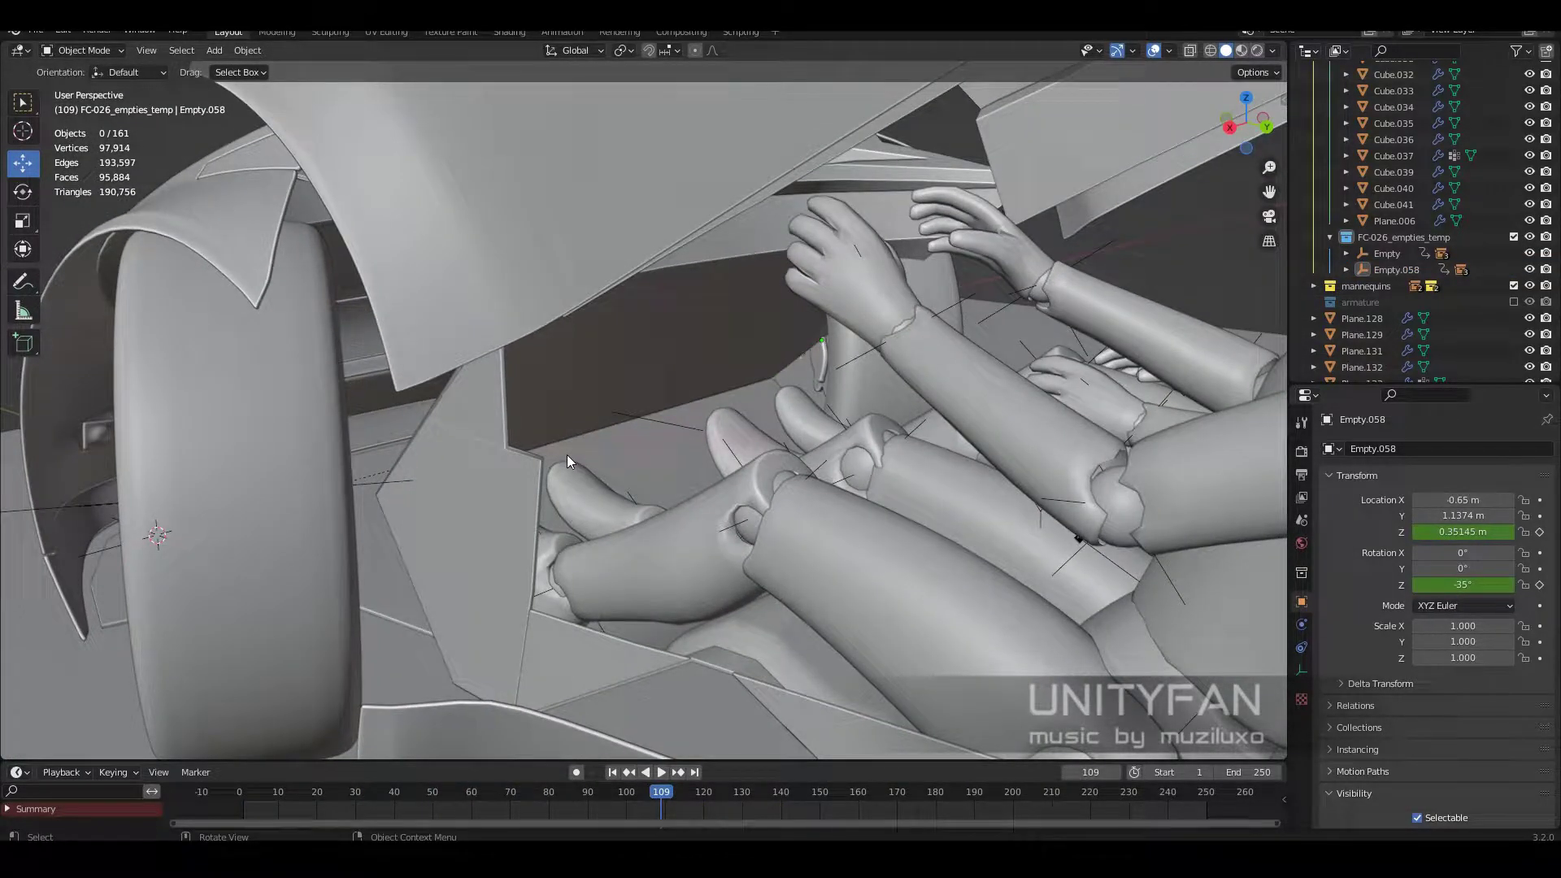
{"action": "scroll", "coordinate": [568, 455], "scroll_direction": "down", "scroll_amount": 5}
{"action": "scroll", "coordinate": [743, 441], "scroll_direction": "up", "scroll_amount": 5}
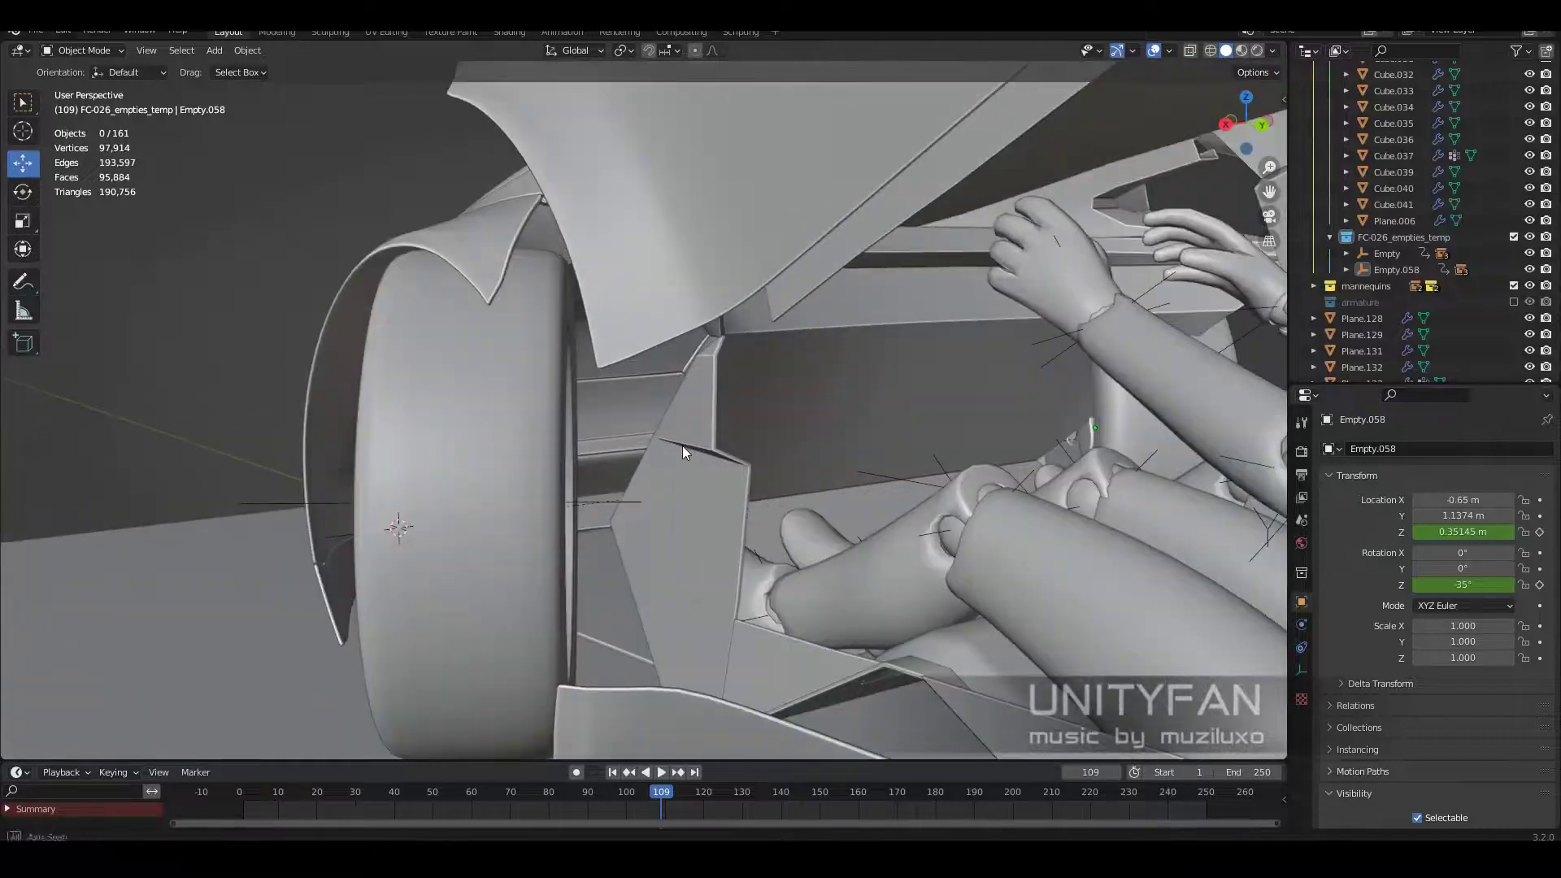
{"action": "middle_click_drag", "start_coordinate": [681, 445], "coordinate": [661, 431]}
{"action": "key", "text": "space"}
{"action": "left_click_drag", "start_coordinate": [441, 791], "coordinate": [454, 800]}
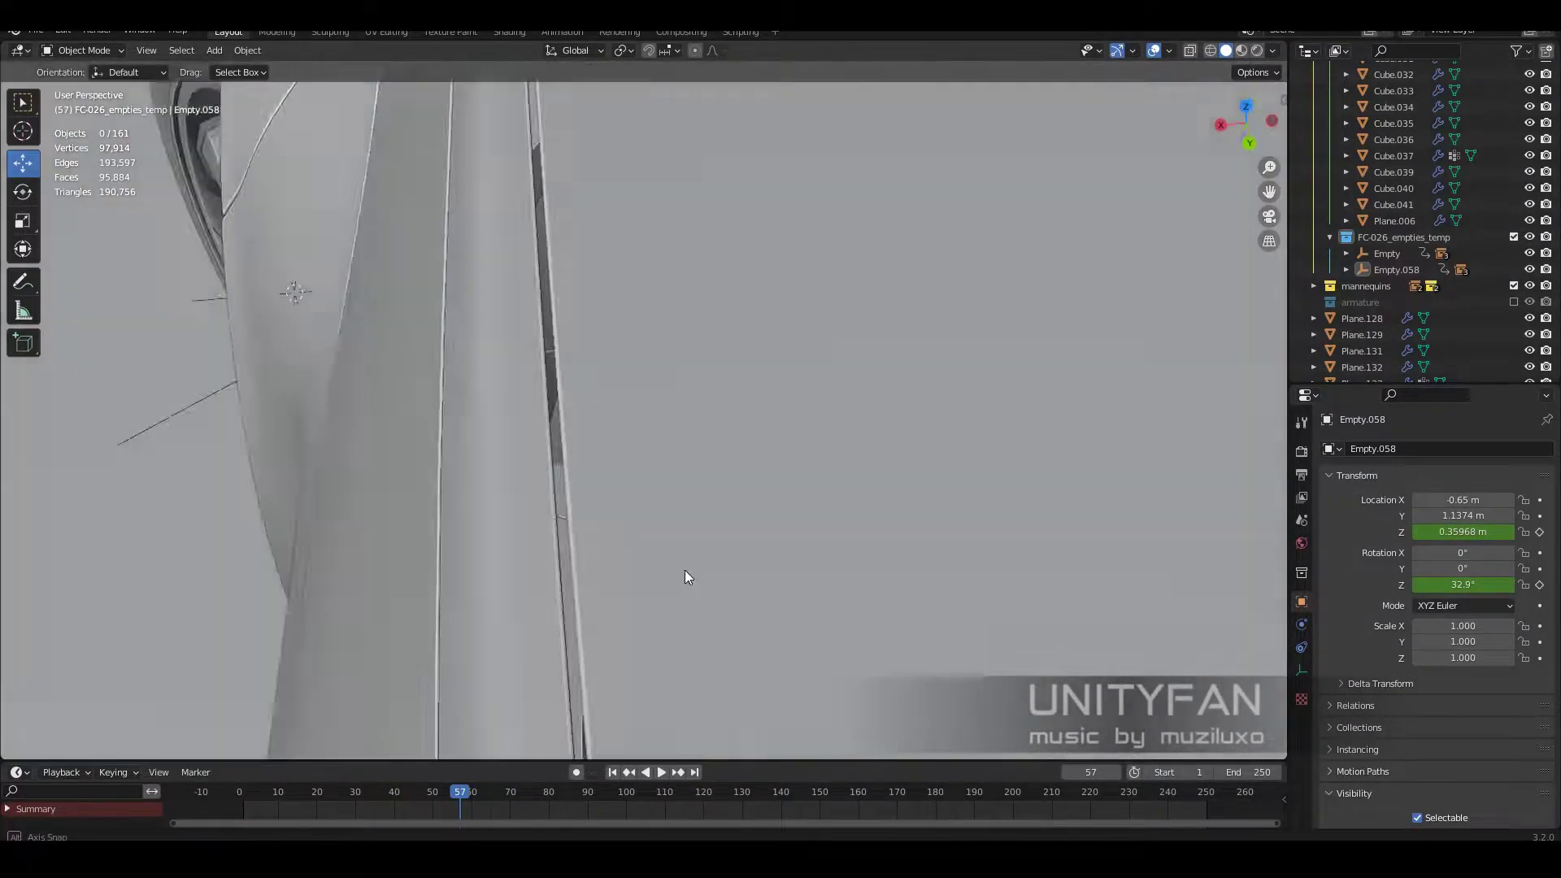
{"action": "key", "text": "space"}
Step: Switch the viewport shading to Material Preview
{"action": "middle_click_drag", "start_coordinate": [716, 505], "coordinate": [808, 577]}
{"action": "key", "text": "z"}
{"action": "left_click", "coordinate": [805, 532]}
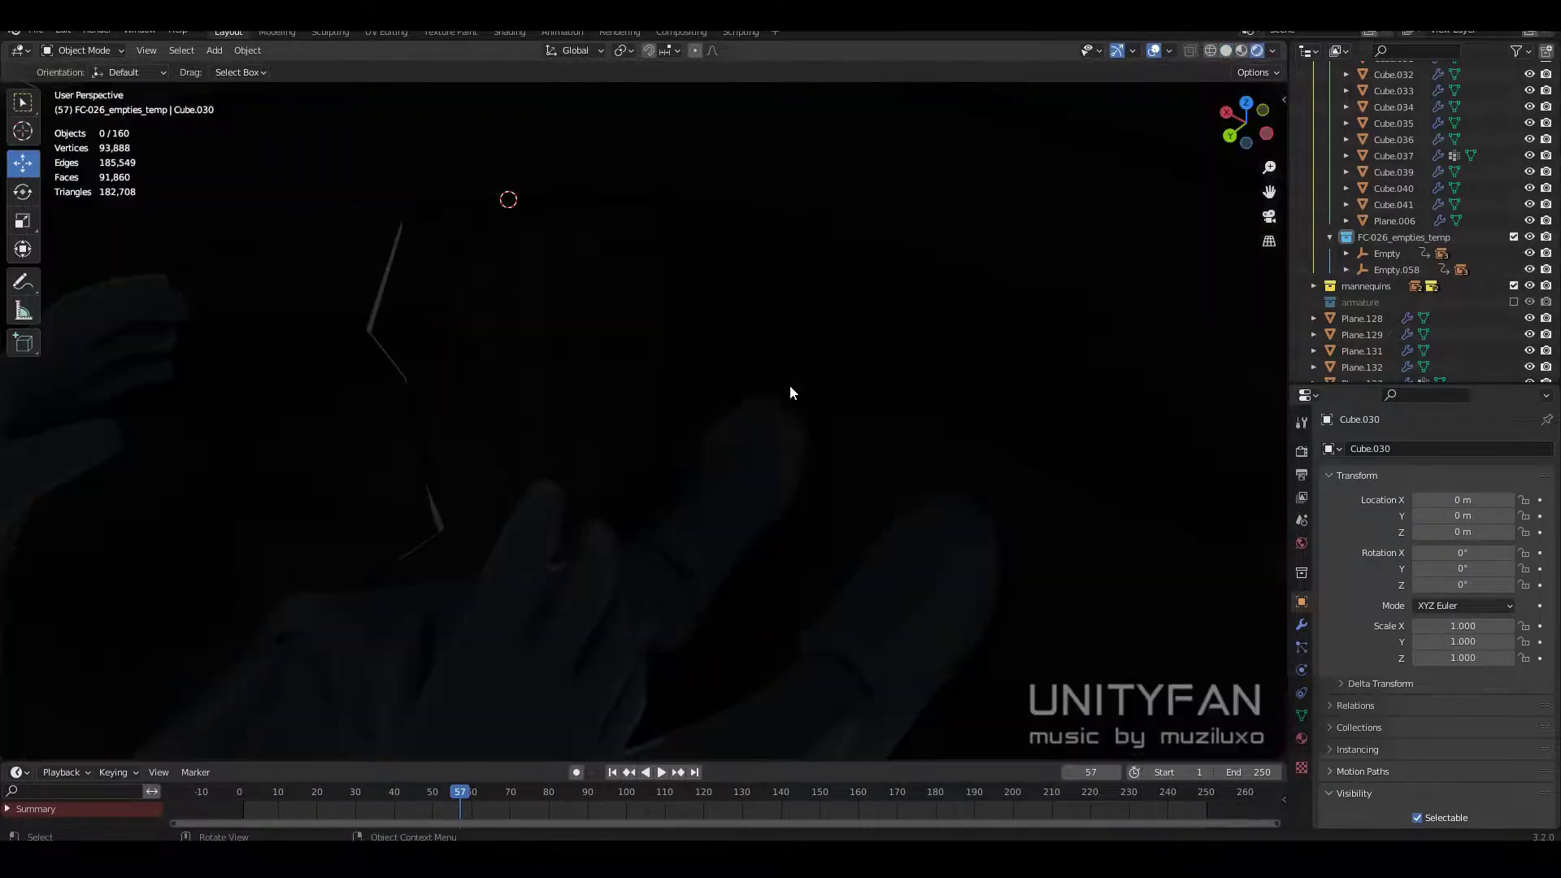
{"action": "mouse_move", "coordinate": [767, 466]}
{"action": "middle_mouse_down"}
{"action": "mouse_move", "coordinate": [866, 611]}
{"action": "mouse_move", "coordinate": [797, 535]}
{"action": "mouse_move", "coordinate": [788, 470]}
{"action": "middle_mouse_up"}
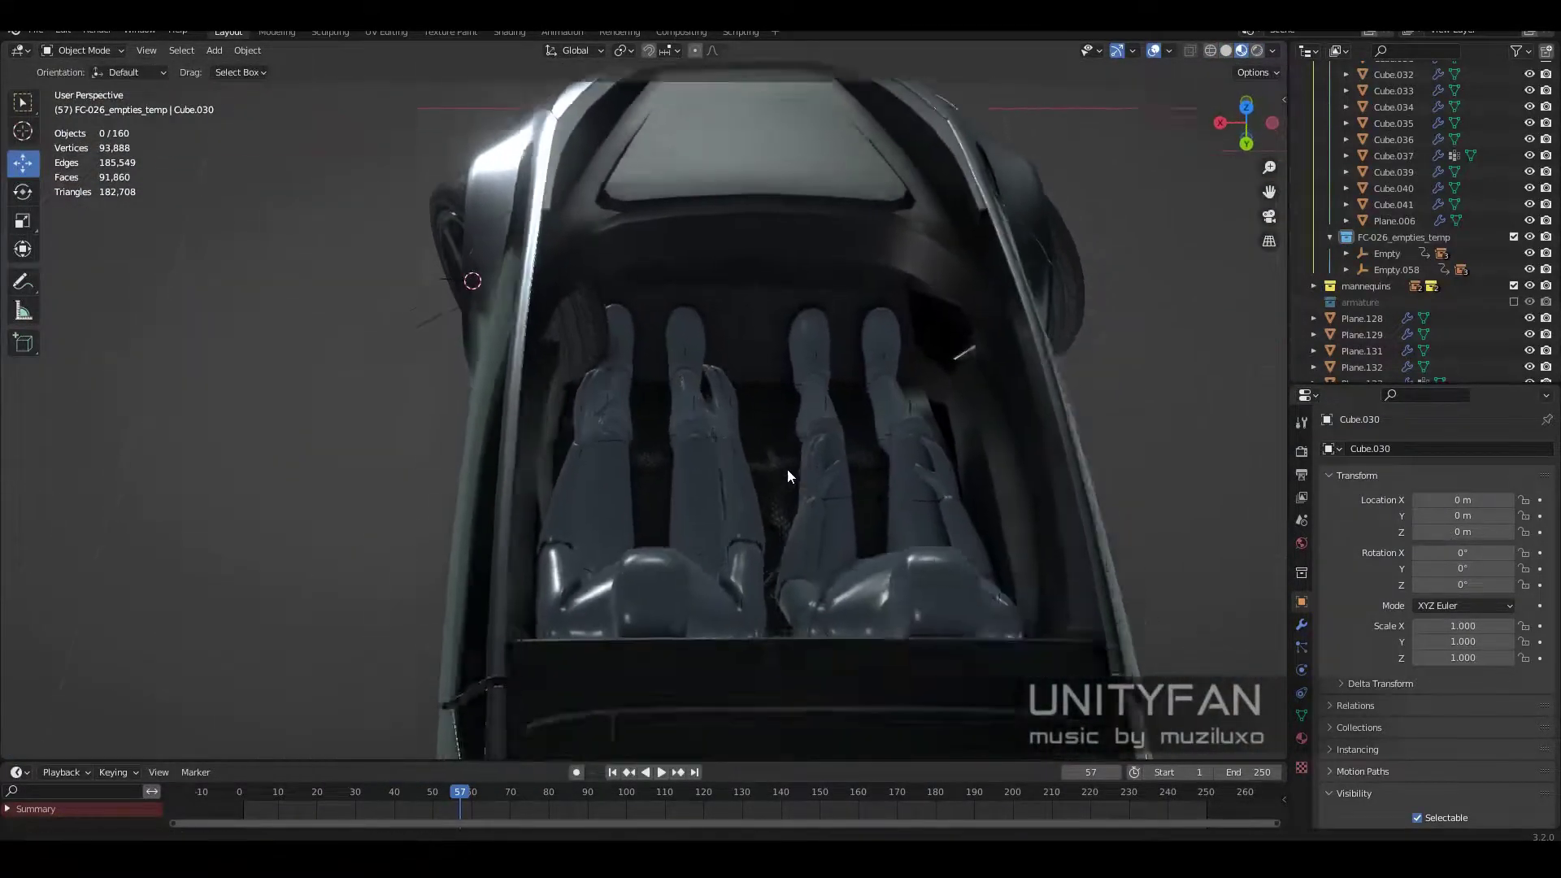
Step: Select the driver and passenger mannequins
{"action": "left_click", "coordinate": [712, 622]}
{"action": "mouse_move", "coordinate": [712, 616]}
{"action": "middle_mouse_down"}
{"action": "mouse_move", "coordinate": [545, 584]}
{"action": "mouse_move", "coordinate": [890, 579]}
{"action": "mouse_move", "coordinate": [871, 599]}
{"action": "mouse_move", "coordinate": [727, 618]}
{"action": "mouse_move", "coordinate": [809, 448]}
{"action": "mouse_move", "coordinate": [709, 485]}
{"action": "mouse_move", "coordinate": [789, 476]}
{"action": "mouse_move", "coordinate": [714, 464]}
{"action": "middle_mouse_up"}
{"action": "left_click", "coordinate": [727, 618], "text": "shift"}
{"action": "scroll", "coordinate": [809, 443], "scroll_direction": "up", "scroll_amount": 5}
{"action": "scroll", "coordinate": [847, 474], "scroll_direction": "up", "scroll_amount": 3}
{"action": "scroll", "coordinate": [715, 463], "scroll_direction": "down", "scroll_amount": 5}
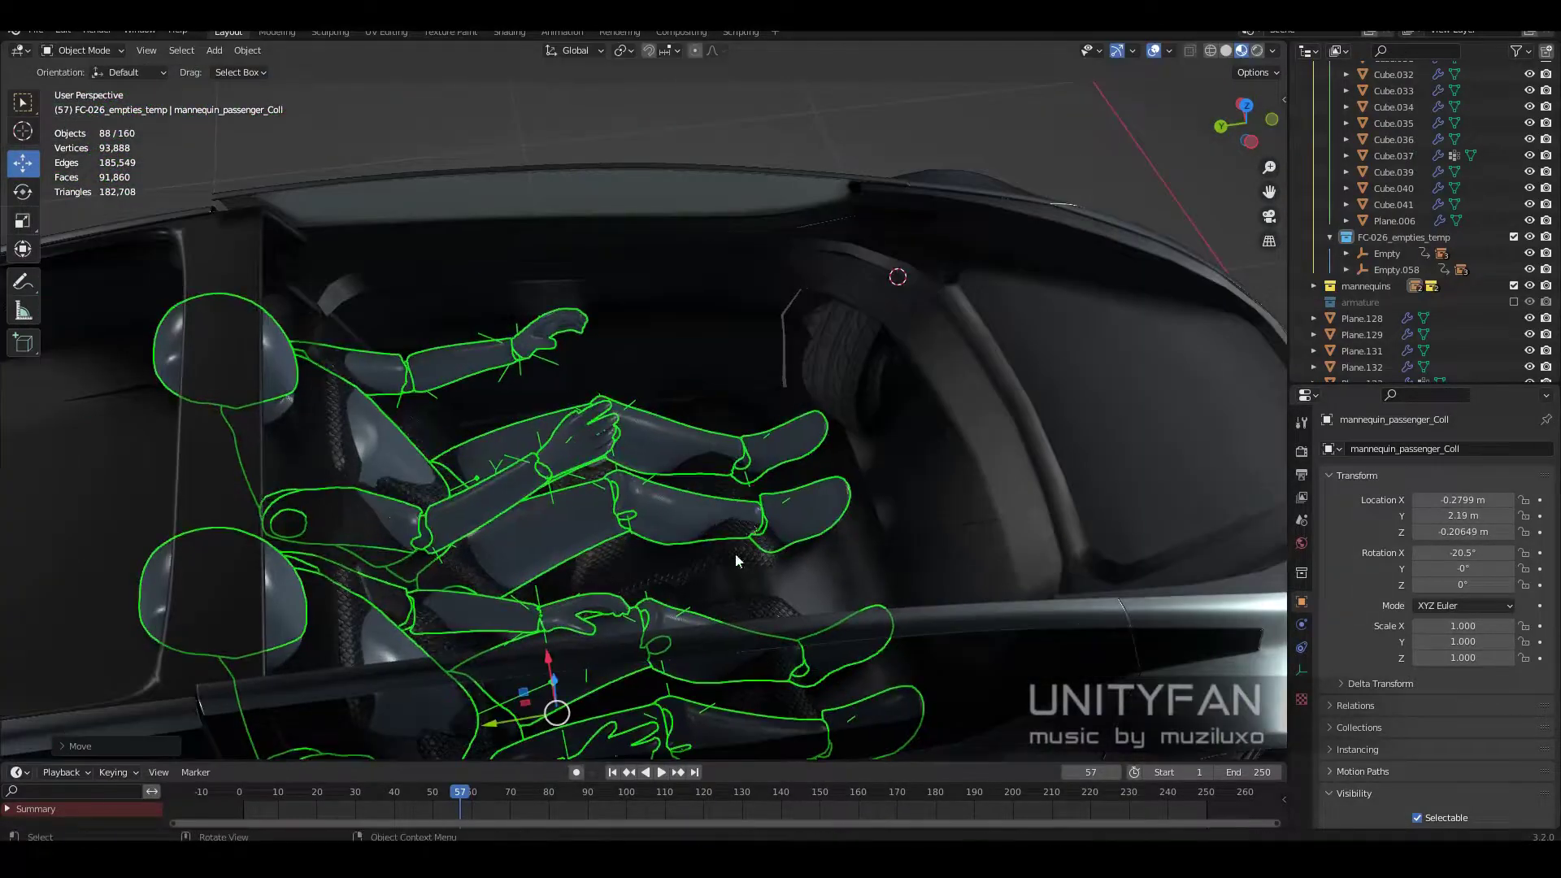
{"action": "scroll", "coordinate": [739, 554], "scroll_direction": "up", "scroll_amount": 5}
Step: Select interior panel Plane.128, enter Edit Mode and start moving a vertex
{"action": "left_click", "coordinate": [772, 431]}
{"action": "scroll", "coordinate": [798, 408], "scroll_direction": "down", "scroll_amount": 3}
{"action": "key", "text": "Tab"}
{"action": "mouse_move", "coordinate": [797, 408]}
{"action": "middle_mouse_down"}
{"action": "mouse_move", "coordinate": [878, 401]}
{"action": "mouse_move", "coordinate": [621, 412]}
{"action": "mouse_move", "coordinate": [776, 375]}
{"action": "middle_mouse_up"}
{"action": "scroll", "coordinate": [878, 402], "scroll_direction": "up", "scroll_amount": 3}
{"action": "key", "text": "shift+space"}
{"action": "key", "text": "g"}
{"action": "scroll", "coordinate": [734, 386], "scroll_direction": "up", "scroll_amount": 2}
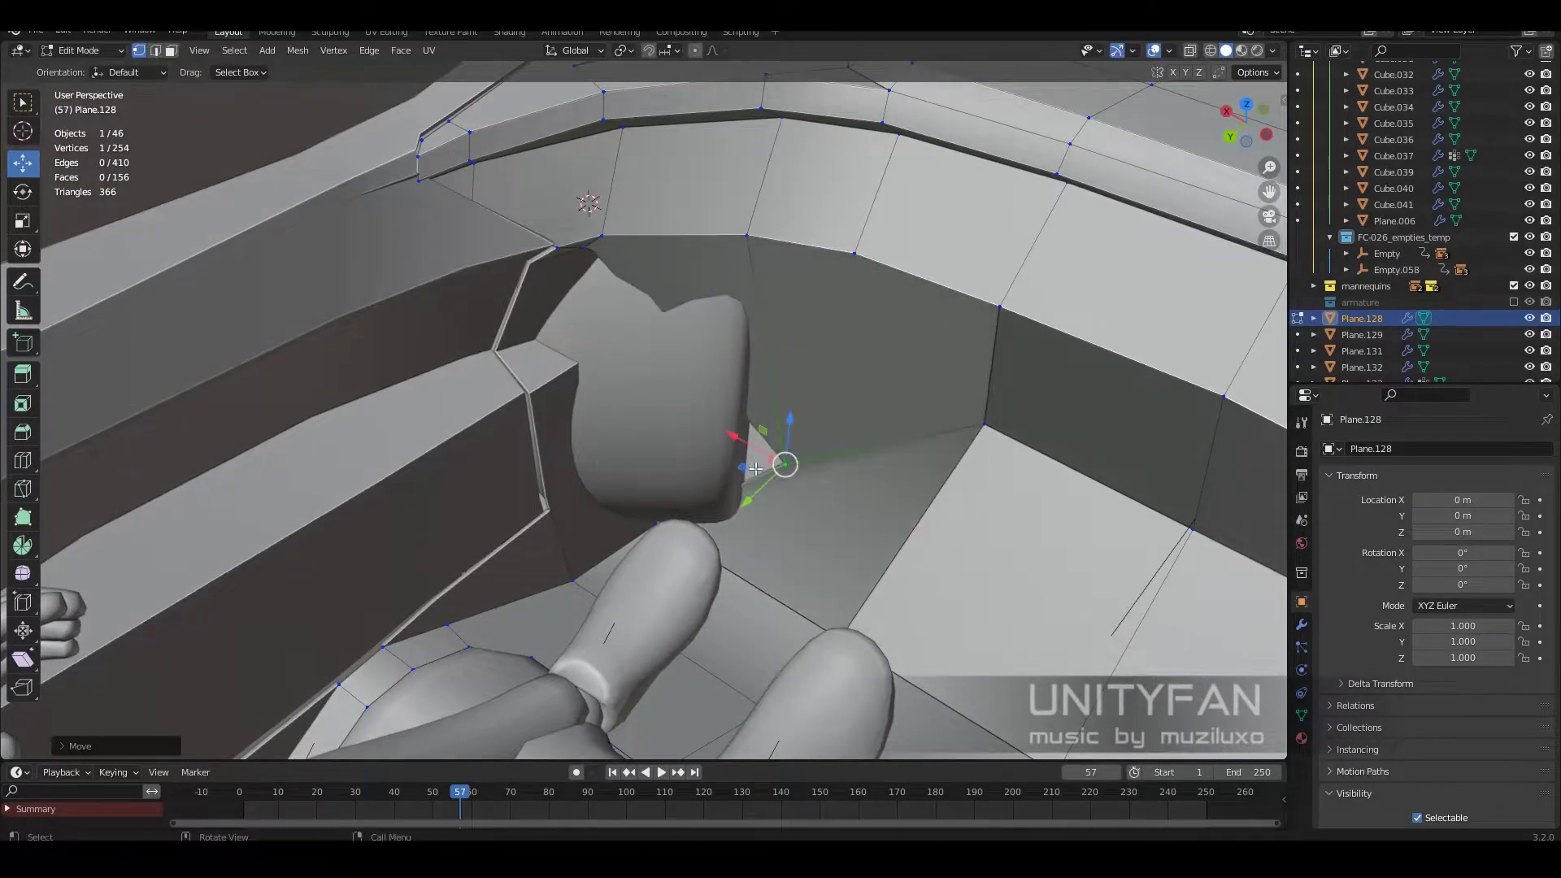
Step: Confirm the vertex move and complete a knife cut across the panel
{"action": "middle_click_drag", "start_coordinate": [755, 469], "coordinate": [846, 502]}
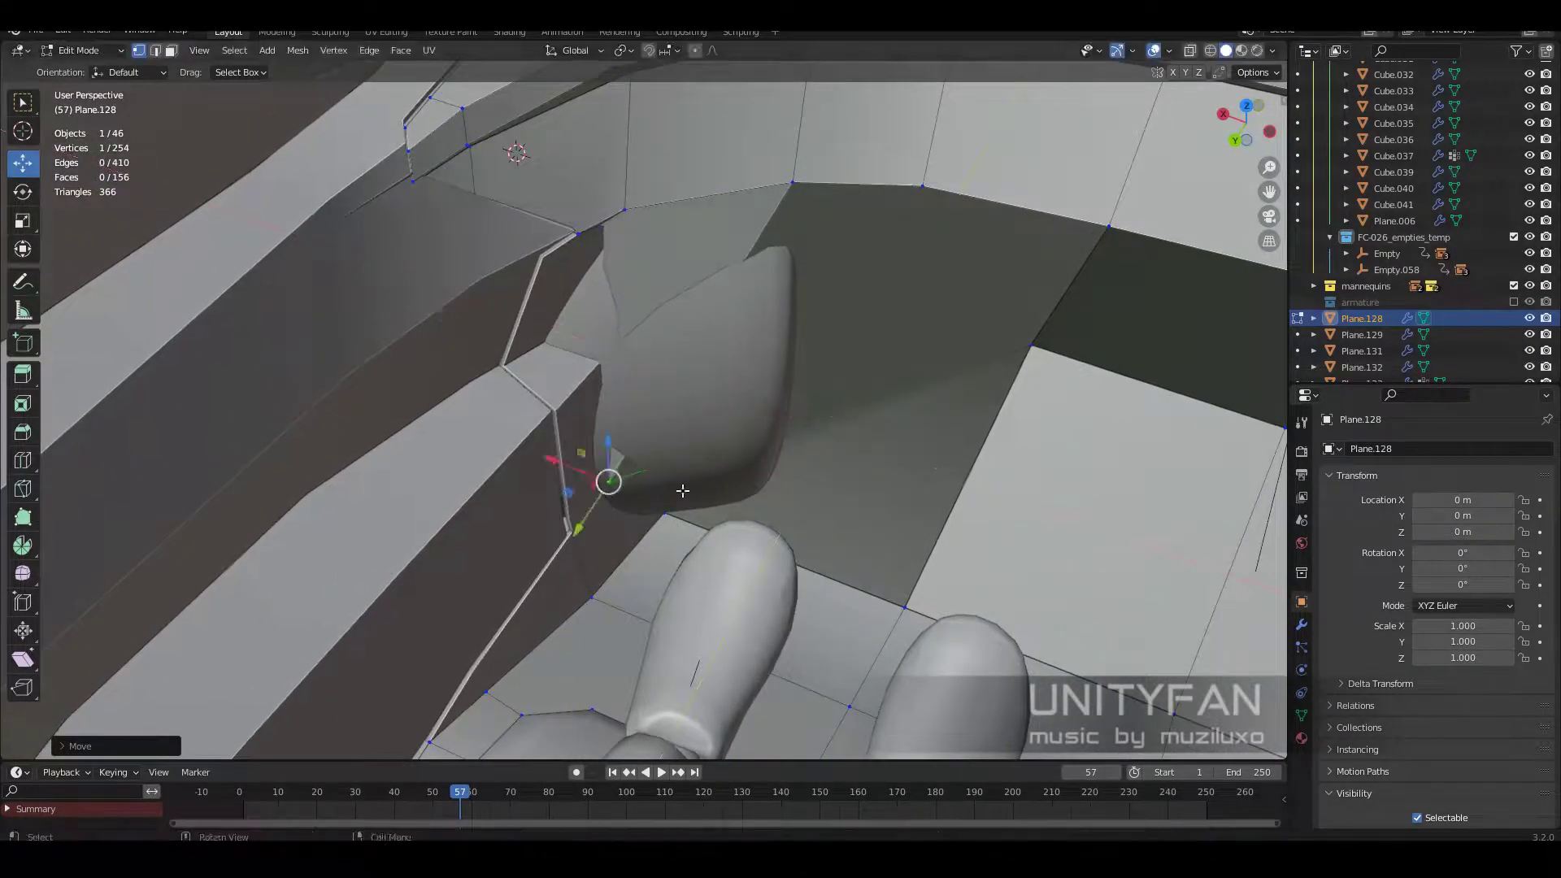
{"action": "middle_click_drag", "start_coordinate": [682, 490], "coordinate": [775, 487]}
{"action": "left_click", "coordinate": [609, 493]}
{"action": "mouse_move", "coordinate": [609, 493]}
{"action": "middle_mouse_down"}
{"action": "mouse_move", "coordinate": [779, 495]}
{"action": "mouse_move", "coordinate": [680, 356]}
{"action": "mouse_move", "coordinate": [814, 461]}
{"action": "mouse_move", "coordinate": [589, 414]}
{"action": "middle_mouse_up"}
{"action": "left_click", "coordinate": [818, 541]}
{"action": "key", "text": "Return"}
Step: Merge two selected panel vertices into one
{"action": "left_click", "coordinate": [732, 446], "text": "shift"}
{"action": "left_click", "coordinate": [589, 415]}
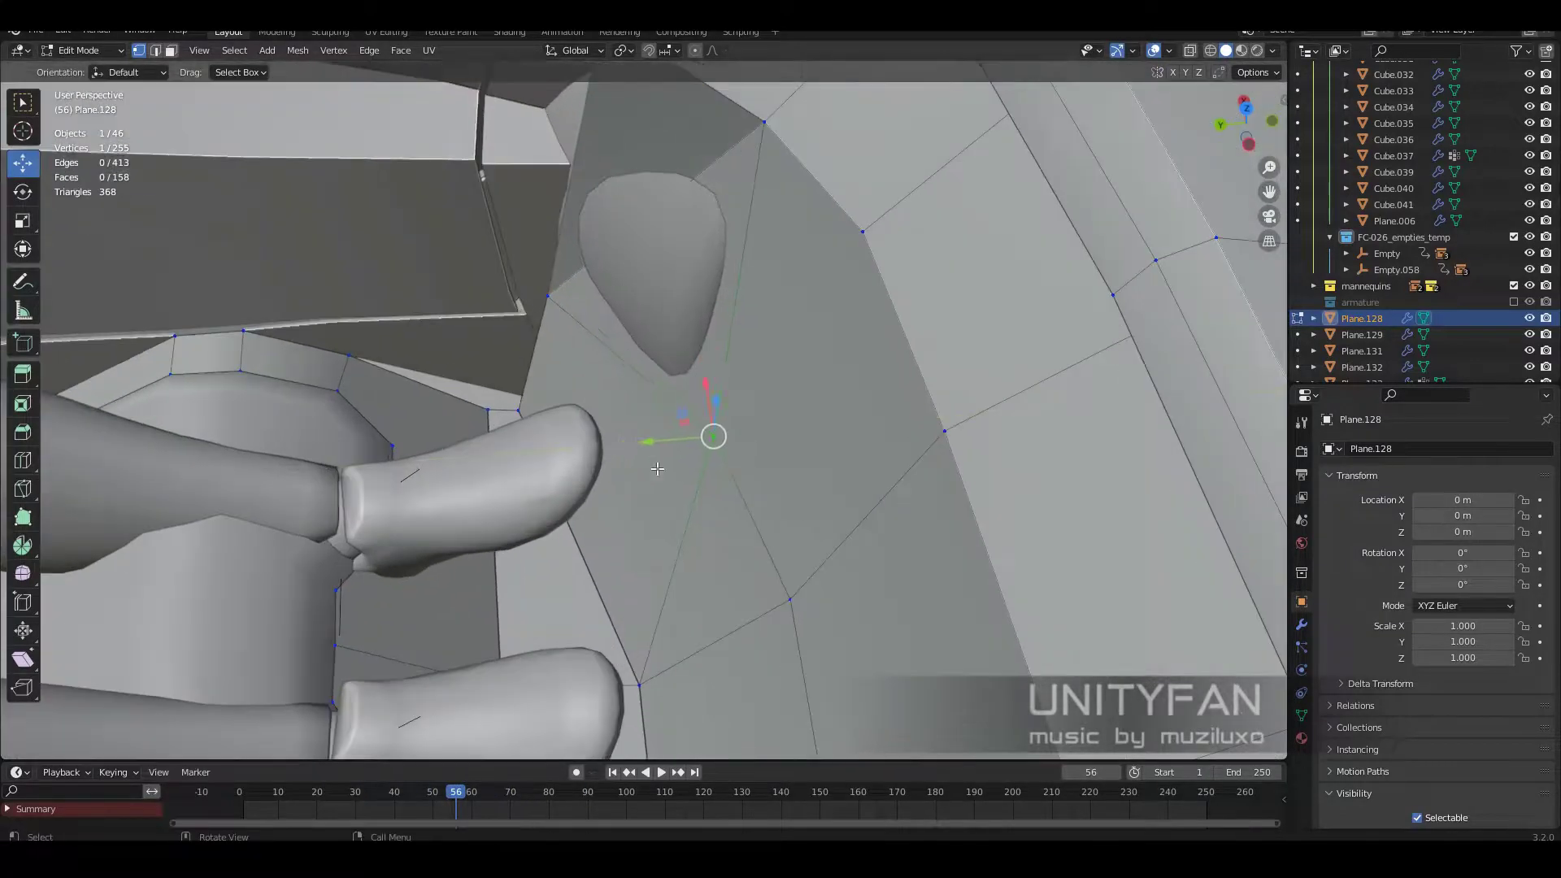
{"action": "middle_click_drag", "start_coordinate": [657, 469], "coordinate": [635, 531]}
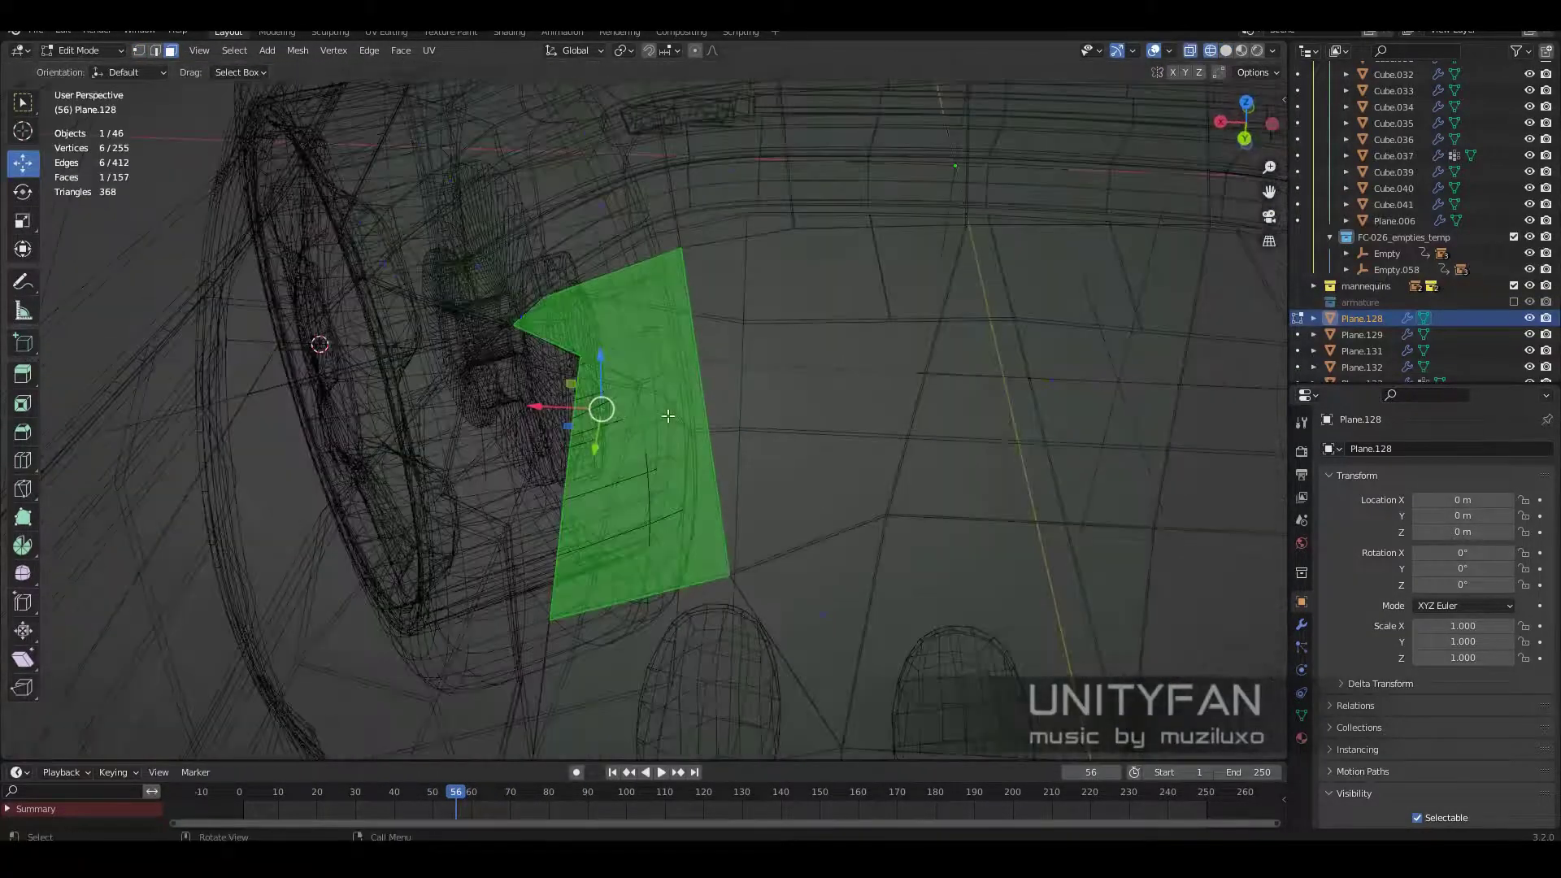
{"action": "left_click", "coordinate": [566, 449]}
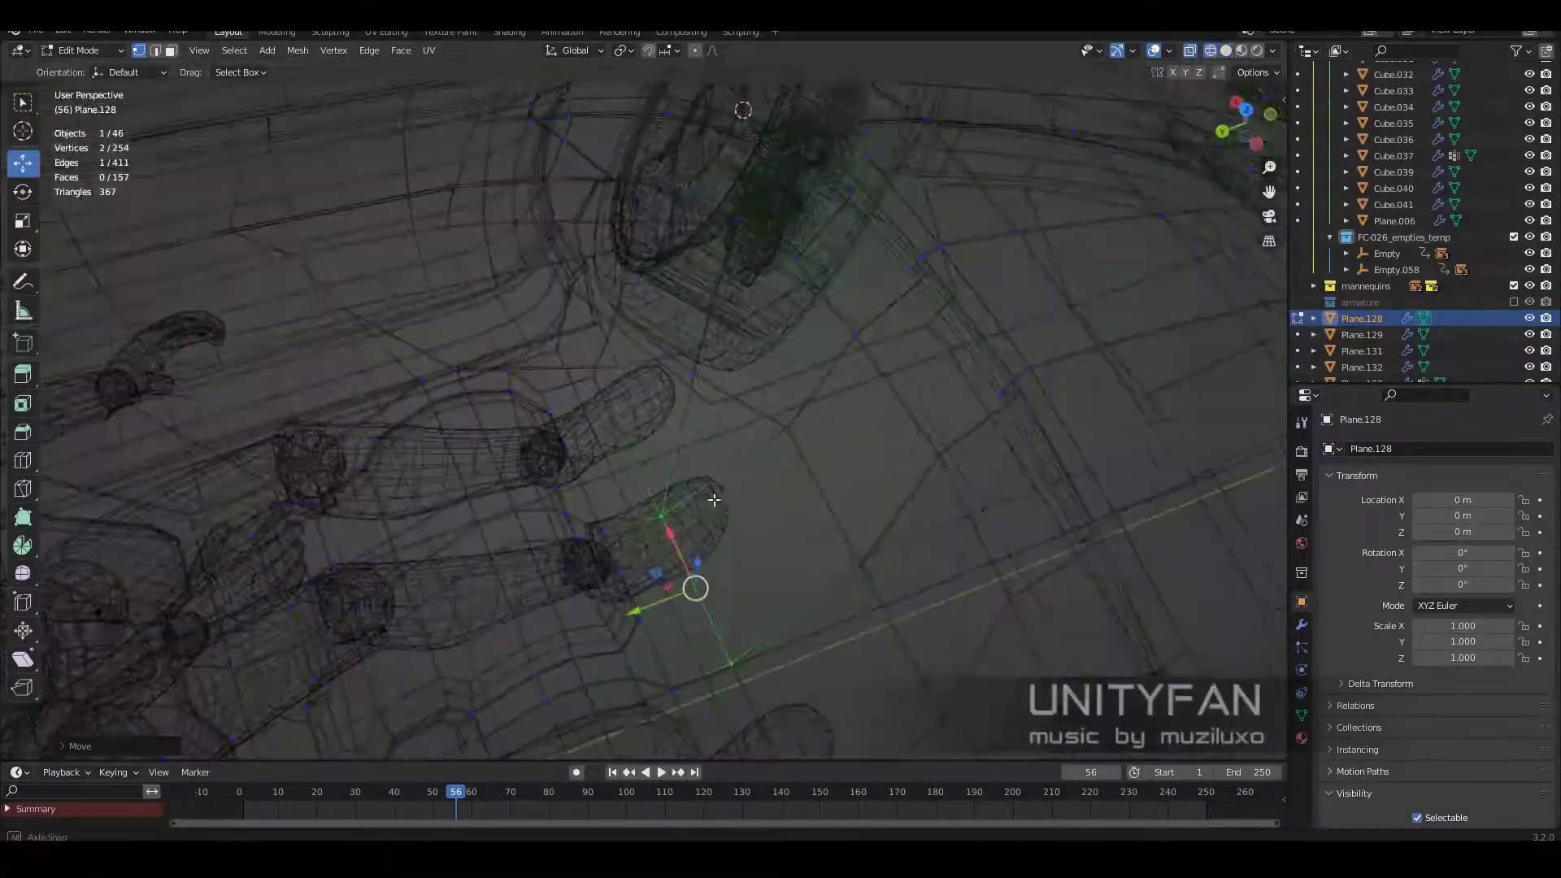
Step: Return to solid shading, move a vertex, and start another knife cut
{"action": "left_click", "coordinate": [869, 442]}
{"action": "key", "text": "g"}
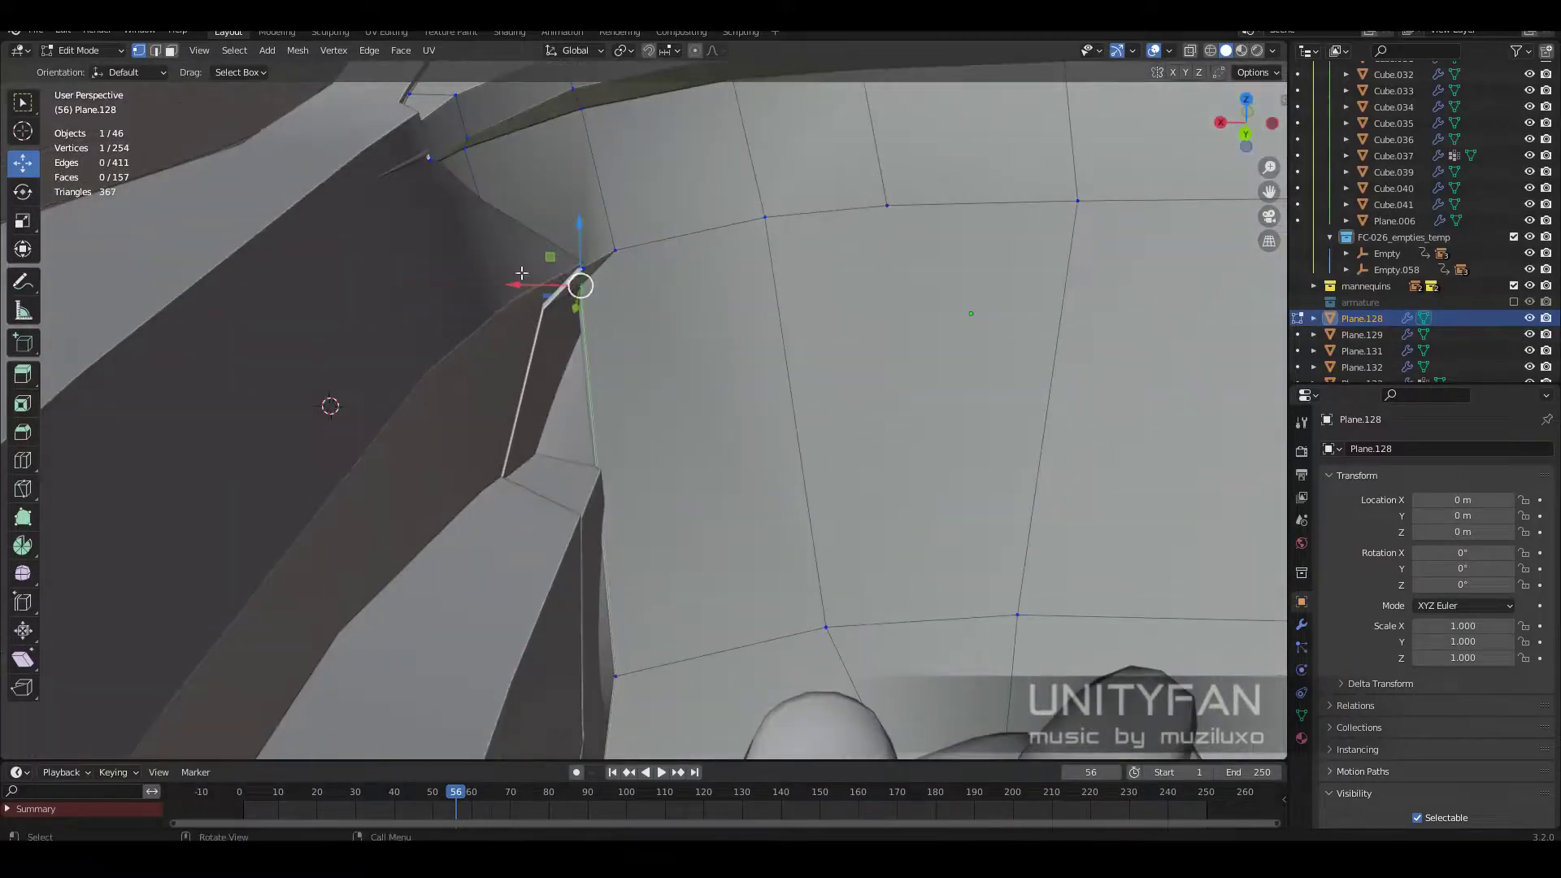
{"action": "middle_click_drag", "start_coordinate": [521, 272], "coordinate": [946, 506]}
{"action": "key", "text": "k"}
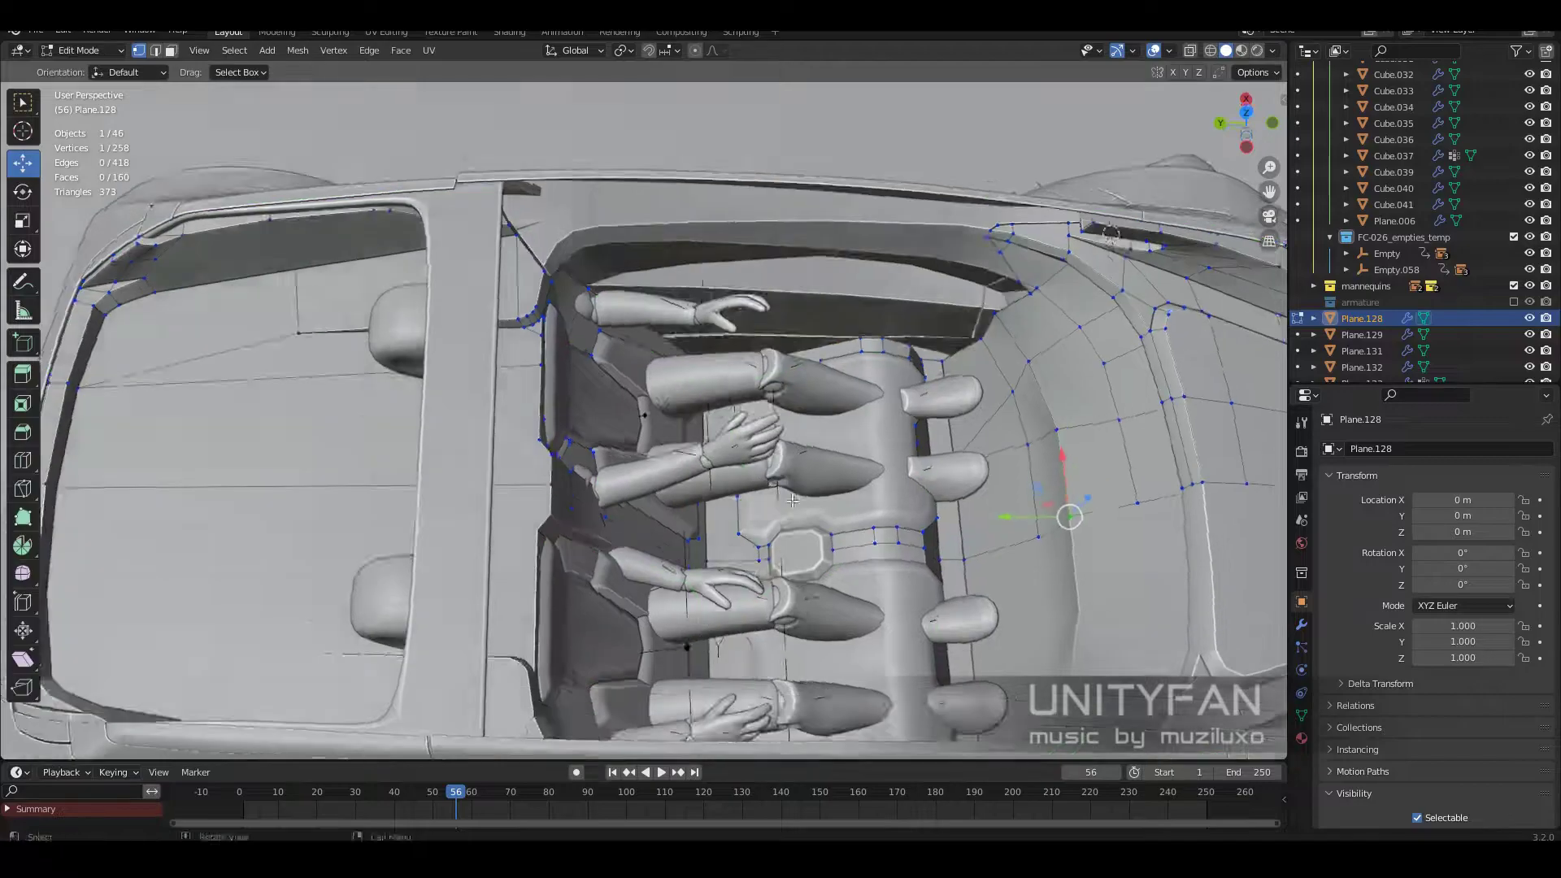
Step: Select Plane.128's vertices around the seats in X-ray and move one along the door edge
{"action": "key", "text": "shift+z"}
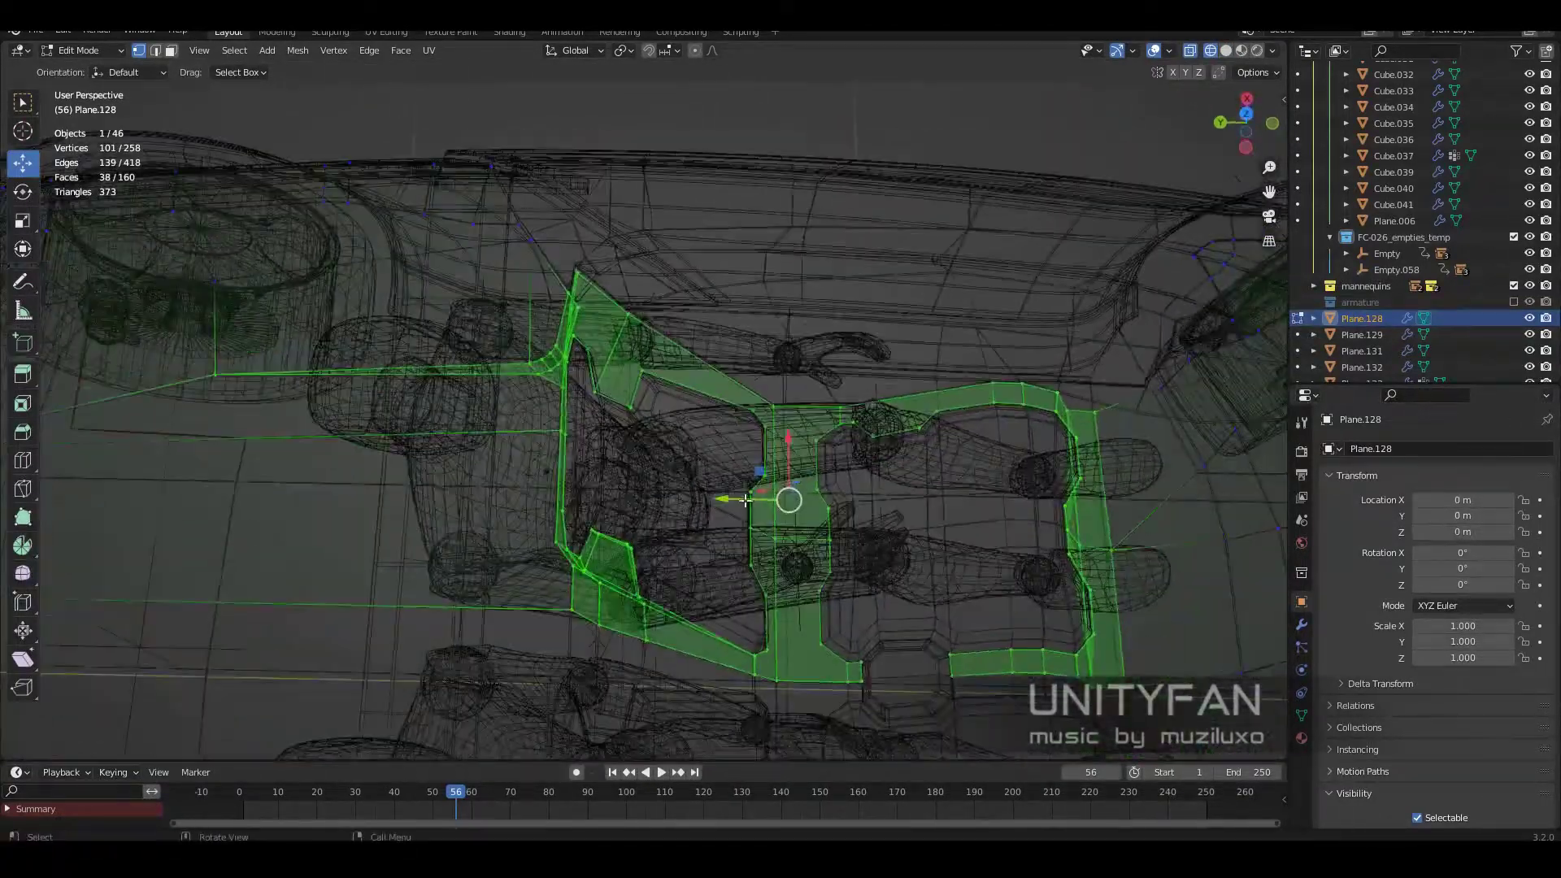
{"action": "key", "text": "shift+z"}
{"action": "middle_click_drag", "start_coordinate": [746, 500], "coordinate": [726, 542]}
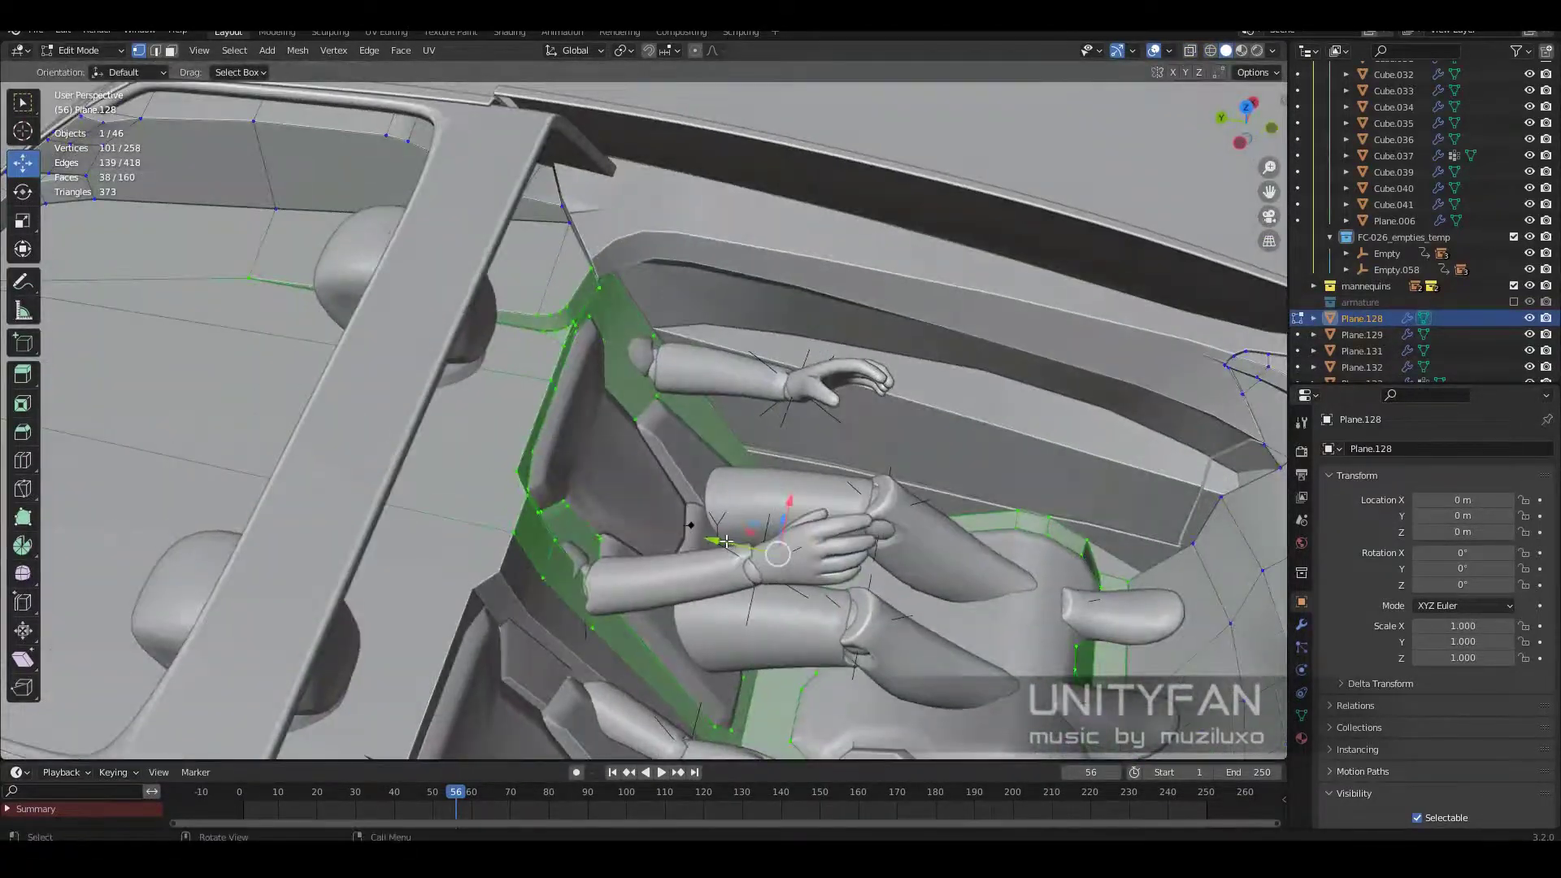
{"action": "key", "text": "Tab"}
{"action": "left_click", "coordinate": [661, 519]}
{"action": "key", "text": "shift+z"}
{"action": "scroll", "coordinate": [959, 676], "scroll_direction": "down", "scroll_amount": 3}
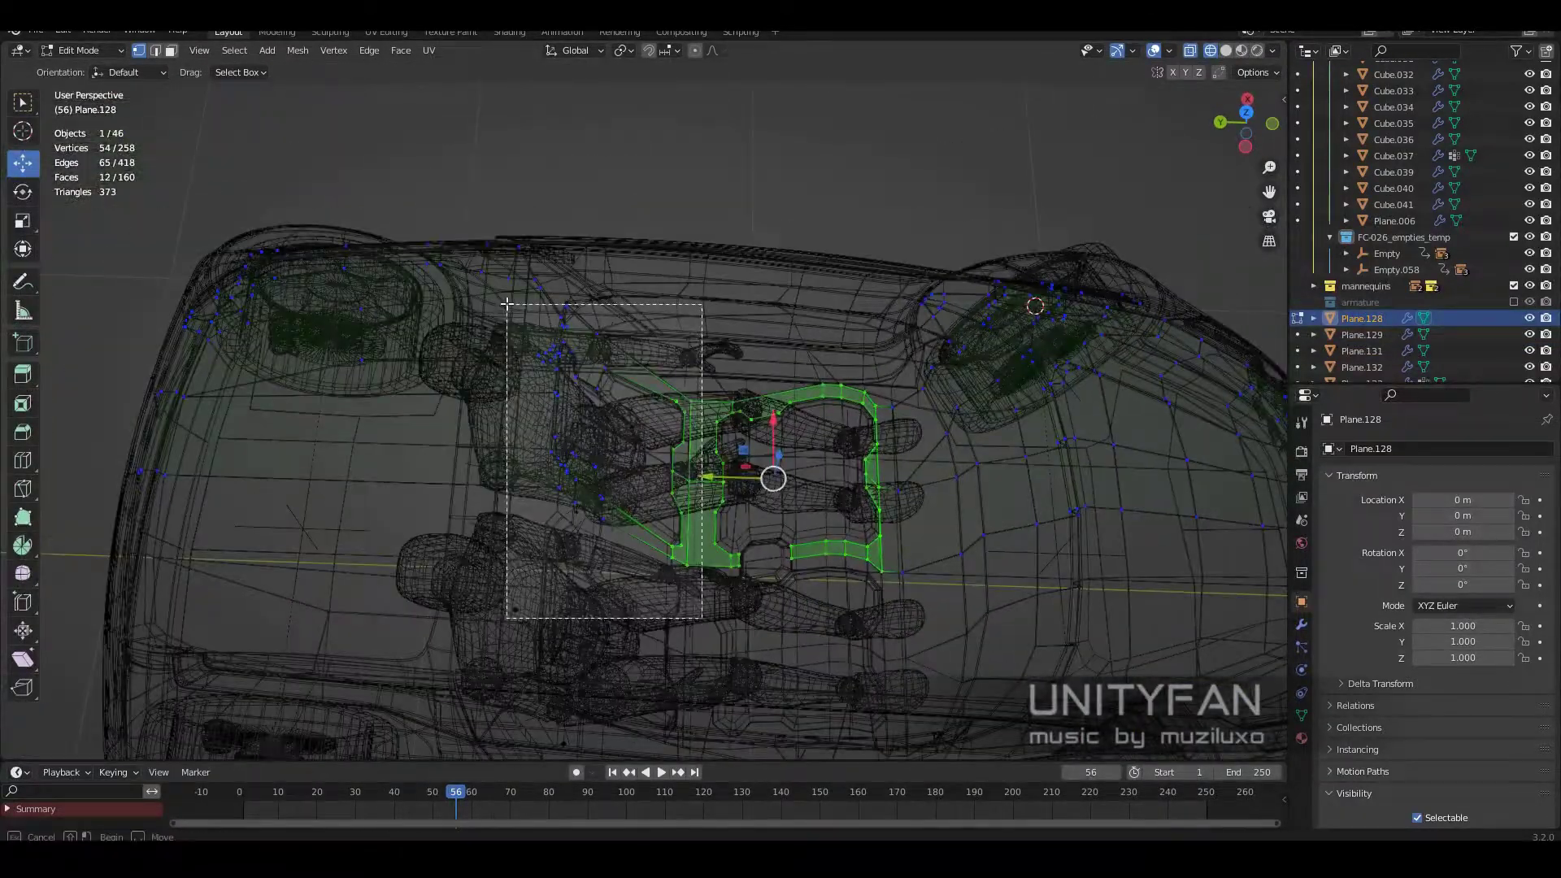
{"action": "left_click_drag", "start_coordinate": [696, 523], "coordinate": [505, 307], "text": "shift"}
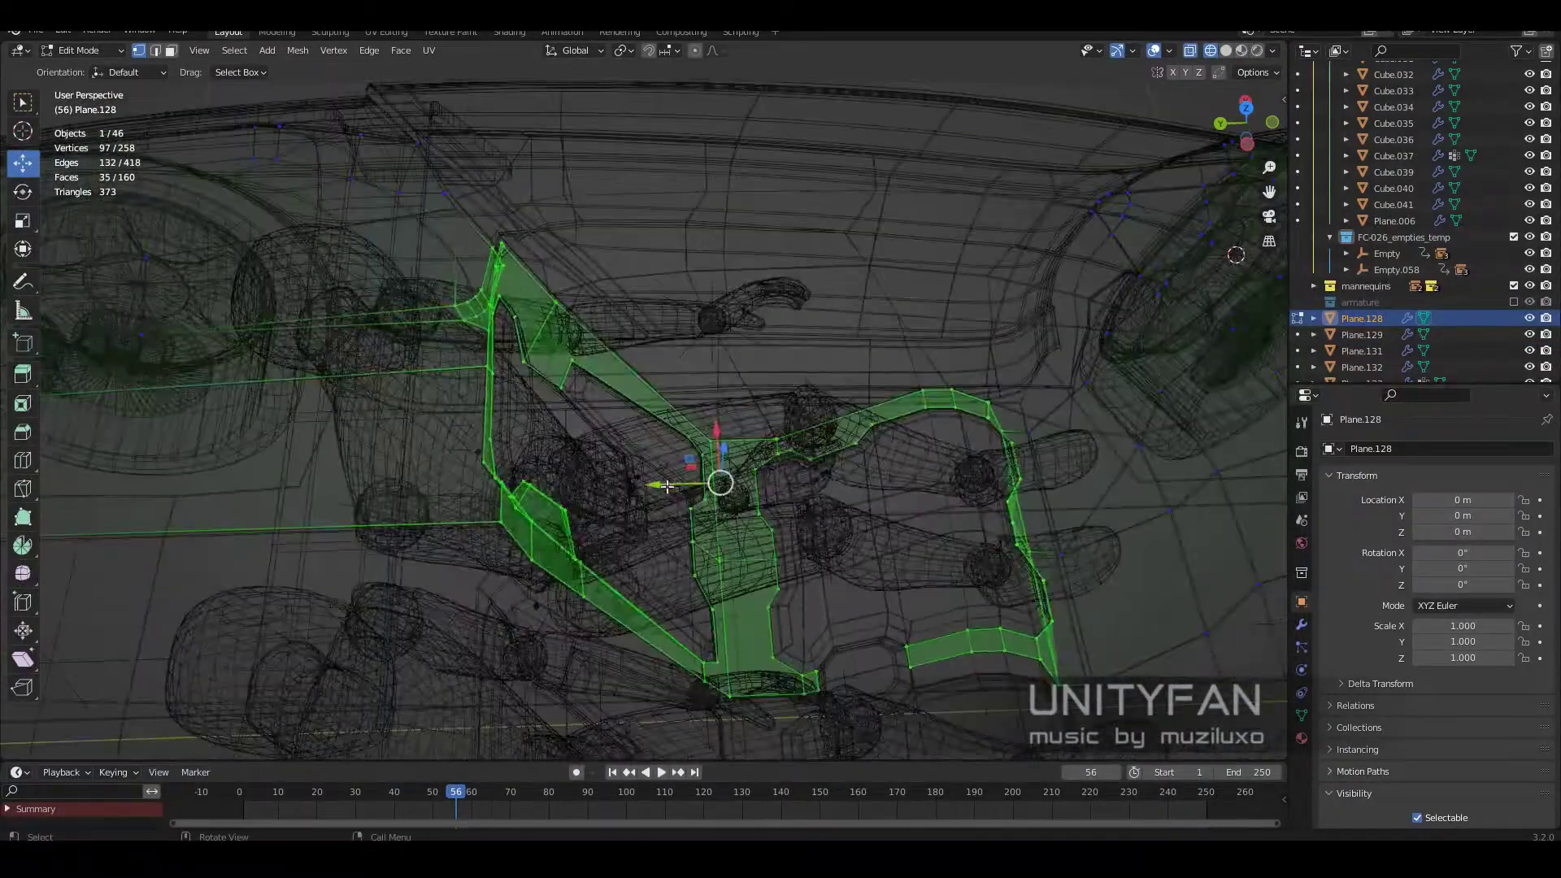
{"action": "key", "text": "shift+z"}
{"action": "mouse_move", "coordinate": [505, 307]}
{"action": "middle_mouse_down"}
{"action": "mouse_move", "coordinate": [769, 479]}
{"action": "mouse_move", "coordinate": [844, 405]}
{"action": "middle_mouse_up"}
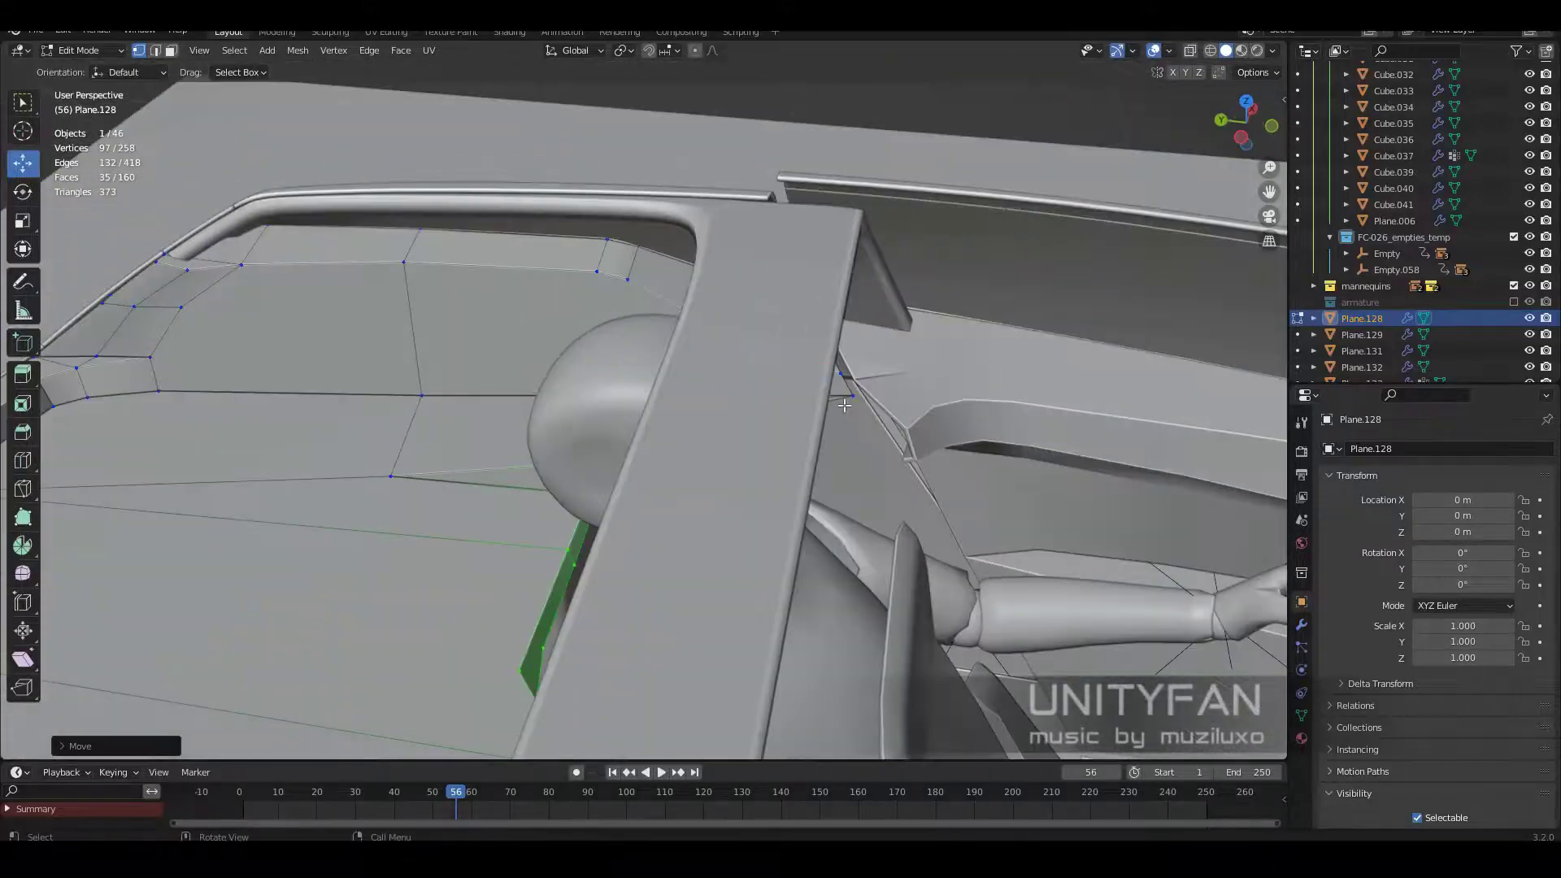
{"action": "left_click", "coordinate": [844, 405]}
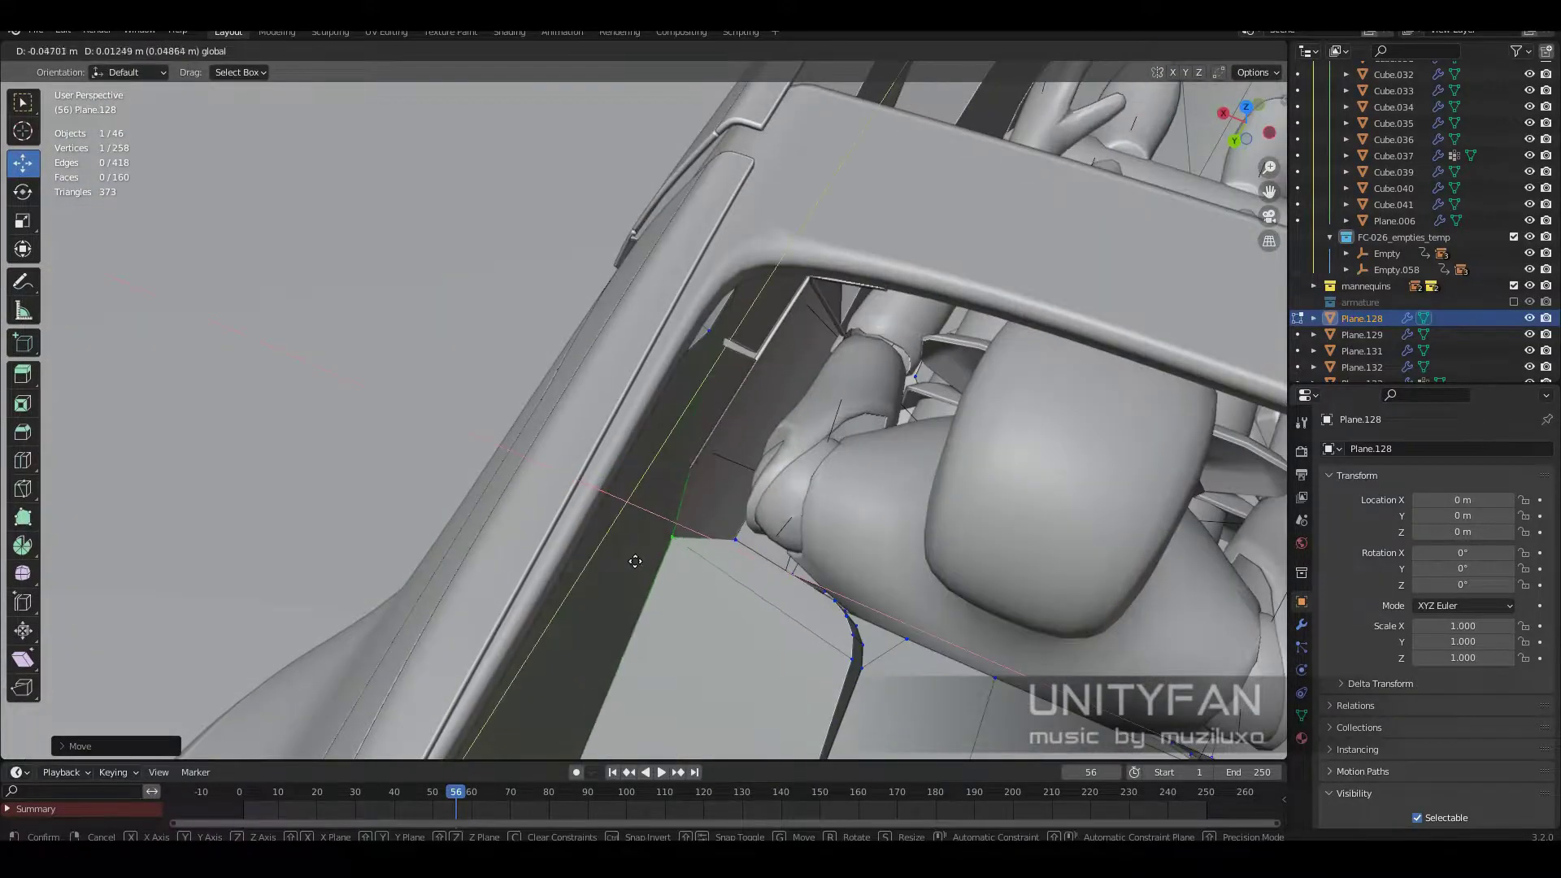
{"action": "mouse_move", "coordinate": [844, 405]}
{"action": "middle_mouse_down"}
{"action": "mouse_move", "coordinate": [625, 479]}
{"action": "mouse_move", "coordinate": [770, 529]}
{"action": "middle_mouse_up"}
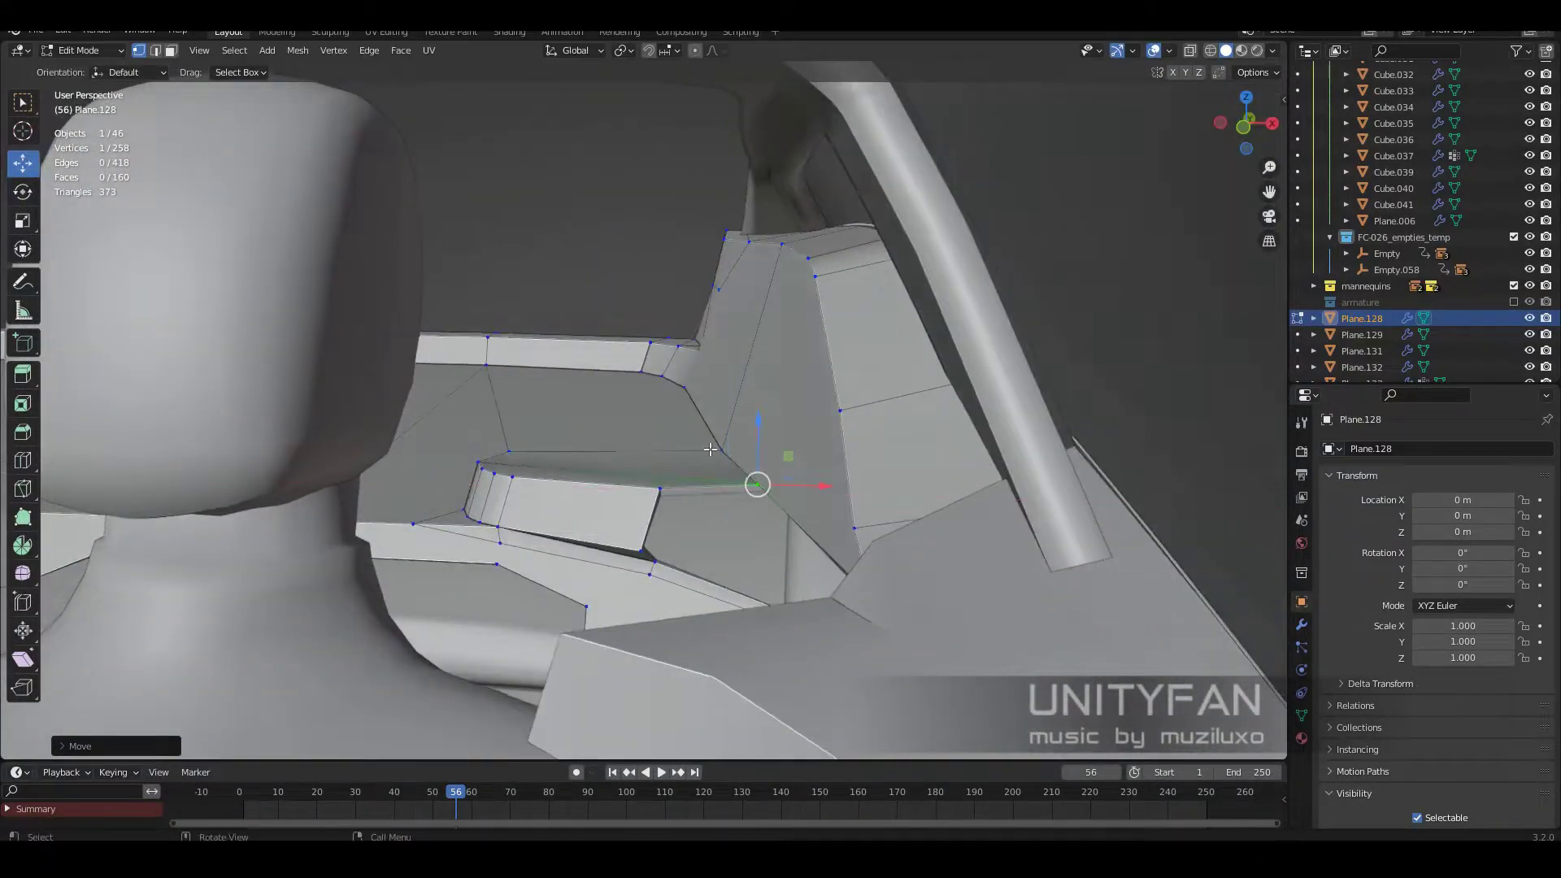
Step: Move the whole seat mesh Plane.131 into place from a top view
{"action": "mouse_move", "coordinate": [710, 449]}
{"action": "middle_mouse_down"}
{"action": "mouse_move", "coordinate": [601, 615]}
{"action": "mouse_move", "coordinate": [581, 422]}
{"action": "mouse_move", "coordinate": [705, 478]}
{"action": "middle_mouse_up"}
{"action": "key", "text": "Tab"}
{"action": "left_click", "coordinate": [705, 478]}
{"action": "key", "text": "Tab"}
{"action": "key", "text": "KP_Decimal"}
{"action": "middle_click_drag", "start_coordinate": [815, 534], "coordinate": [780, 419]}
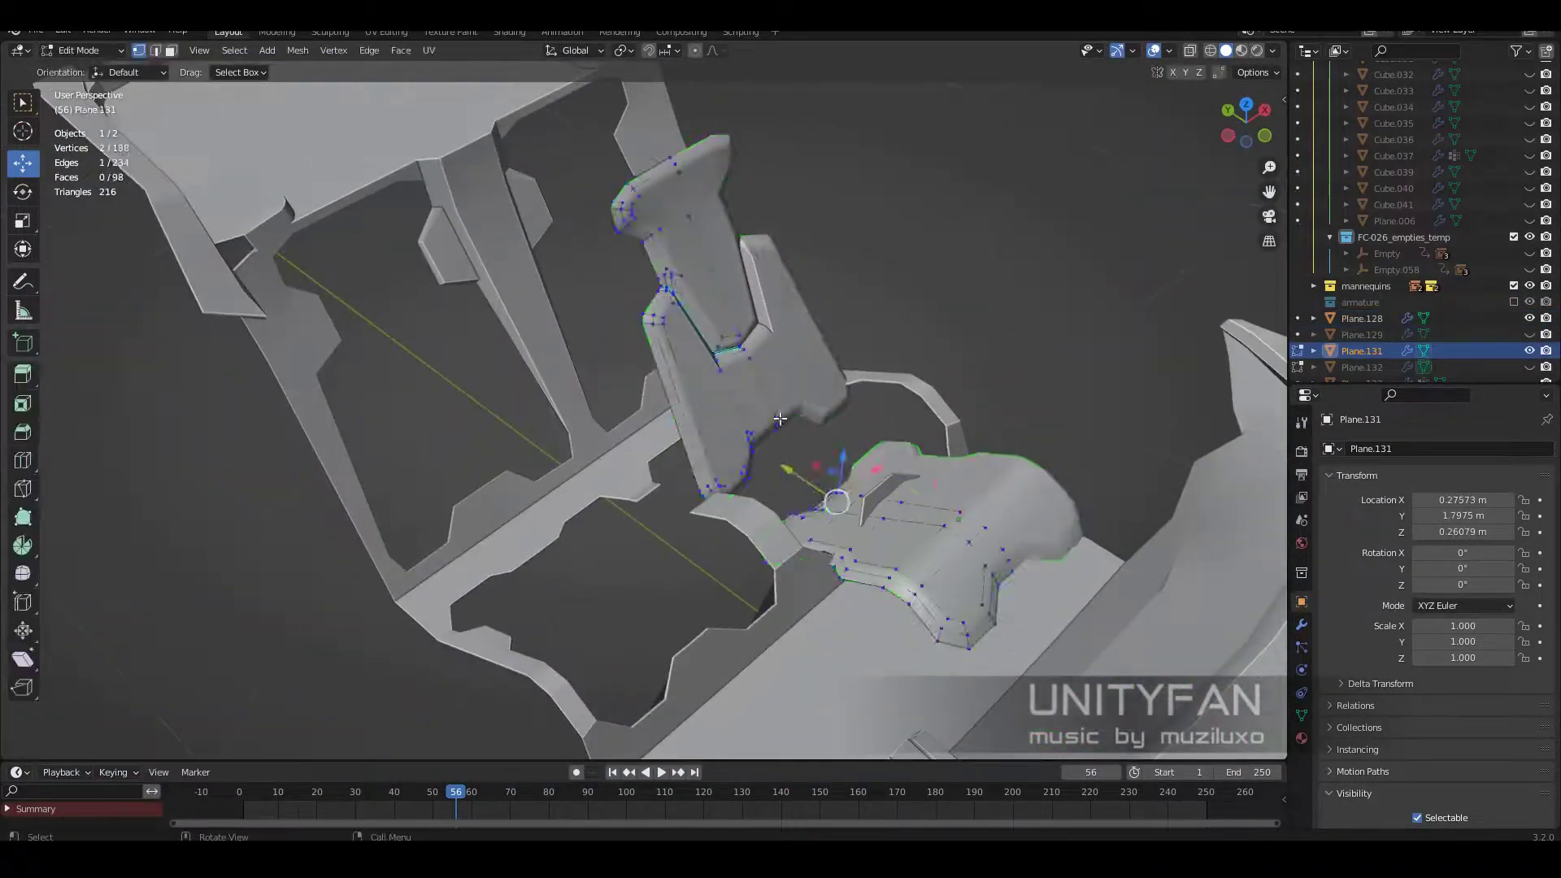
{"action": "key", "text": "a"}
{"action": "key", "text": "KP_7"}
{"action": "key", "text": "g"}
{"action": "left_click", "coordinate": [755, 574]}
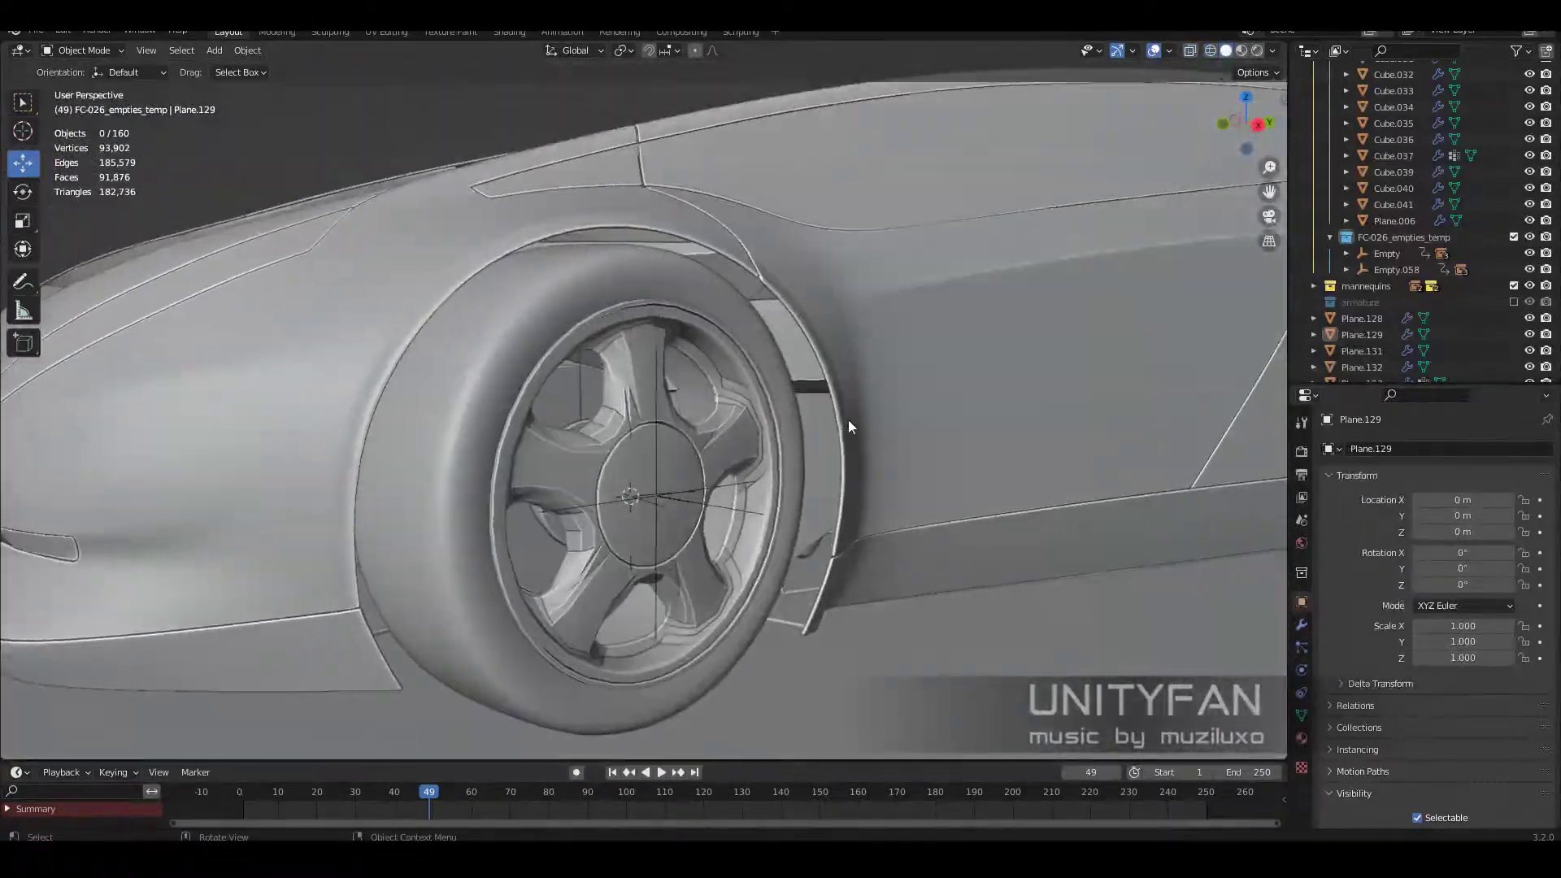
Step: Stop the door animation and orbit around the car to inspect the open gull-wing door
{"action": "key", "text": "space"}
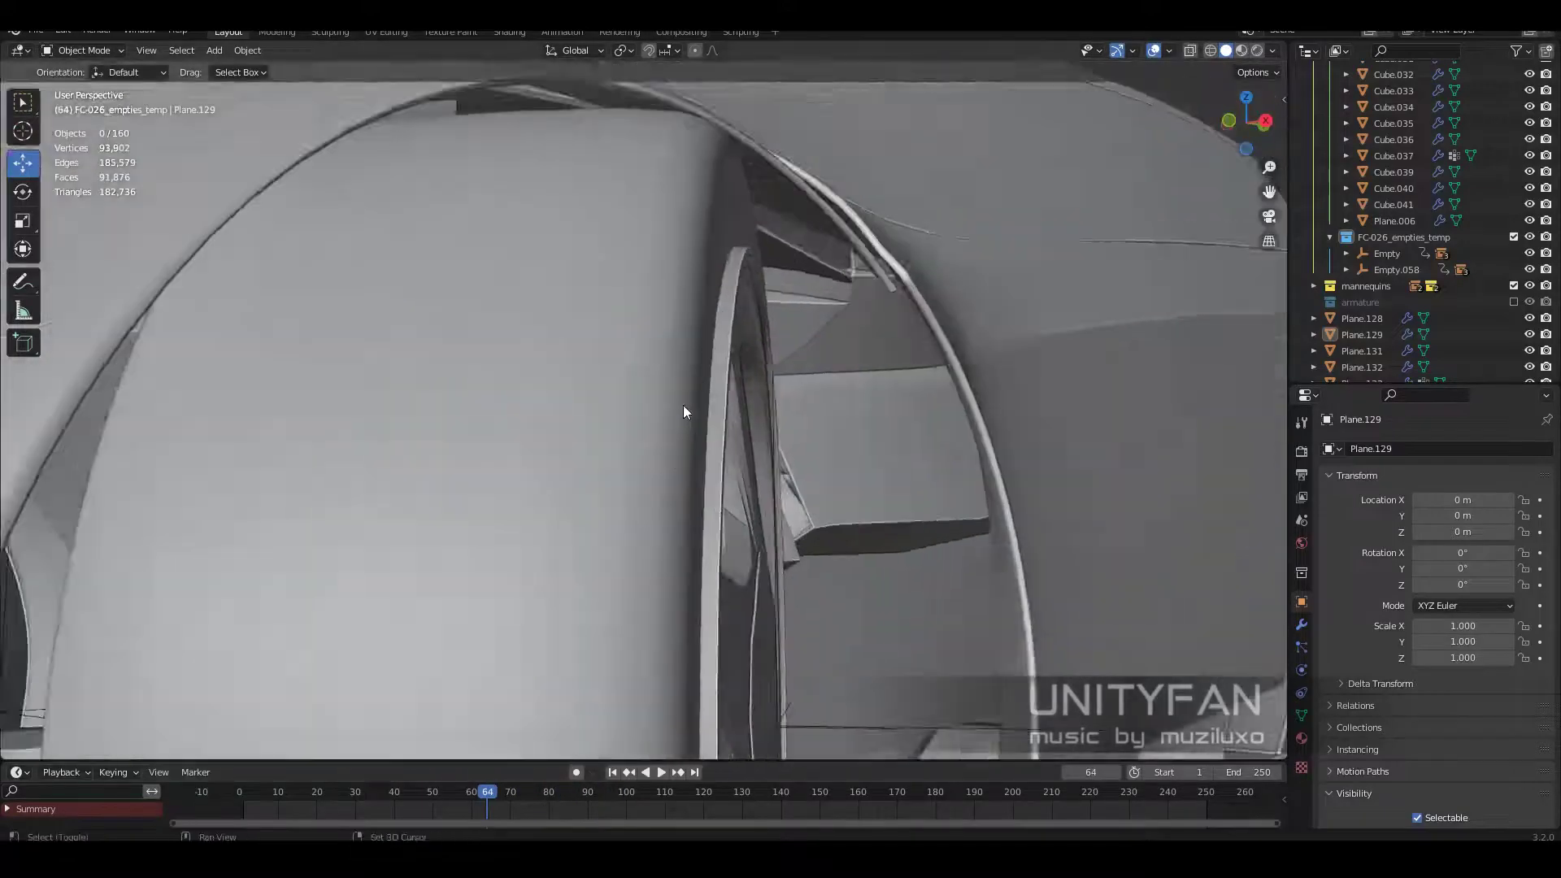
{"action": "mouse_move", "coordinate": [683, 405]}
{"action": "middle_mouse_down"}
{"action": "mouse_move", "coordinate": [753, 520]}
{"action": "mouse_move", "coordinate": [664, 584]}
{"action": "mouse_move", "coordinate": [662, 470]}
{"action": "mouse_move", "coordinate": [790, 452]}
{"action": "middle_mouse_up"}
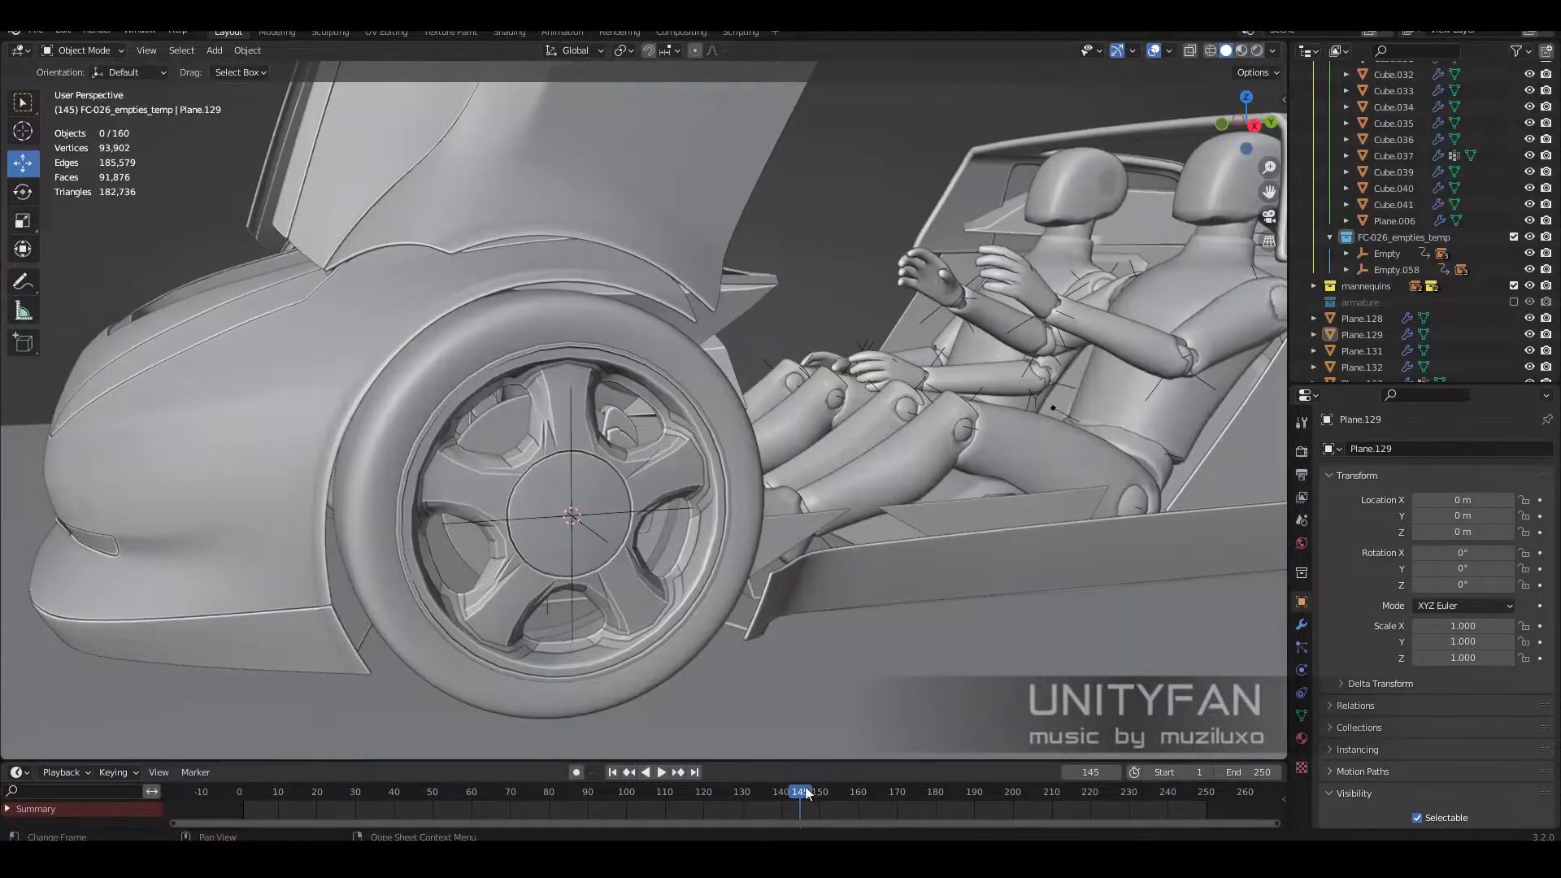
{"action": "mouse_move", "coordinate": [773, 655]}
{"action": "middle_mouse_down"}
{"action": "mouse_move", "coordinate": [775, 534]}
{"action": "mouse_move", "coordinate": [847, 498]}
{"action": "mouse_move", "coordinate": [837, 538]}
{"action": "mouse_move", "coordinate": [749, 510]}
{"action": "mouse_move", "coordinate": [952, 534]}
{"action": "mouse_move", "coordinate": [845, 642]}
{"action": "mouse_move", "coordinate": [776, 783]}
{"action": "middle_mouse_up"}
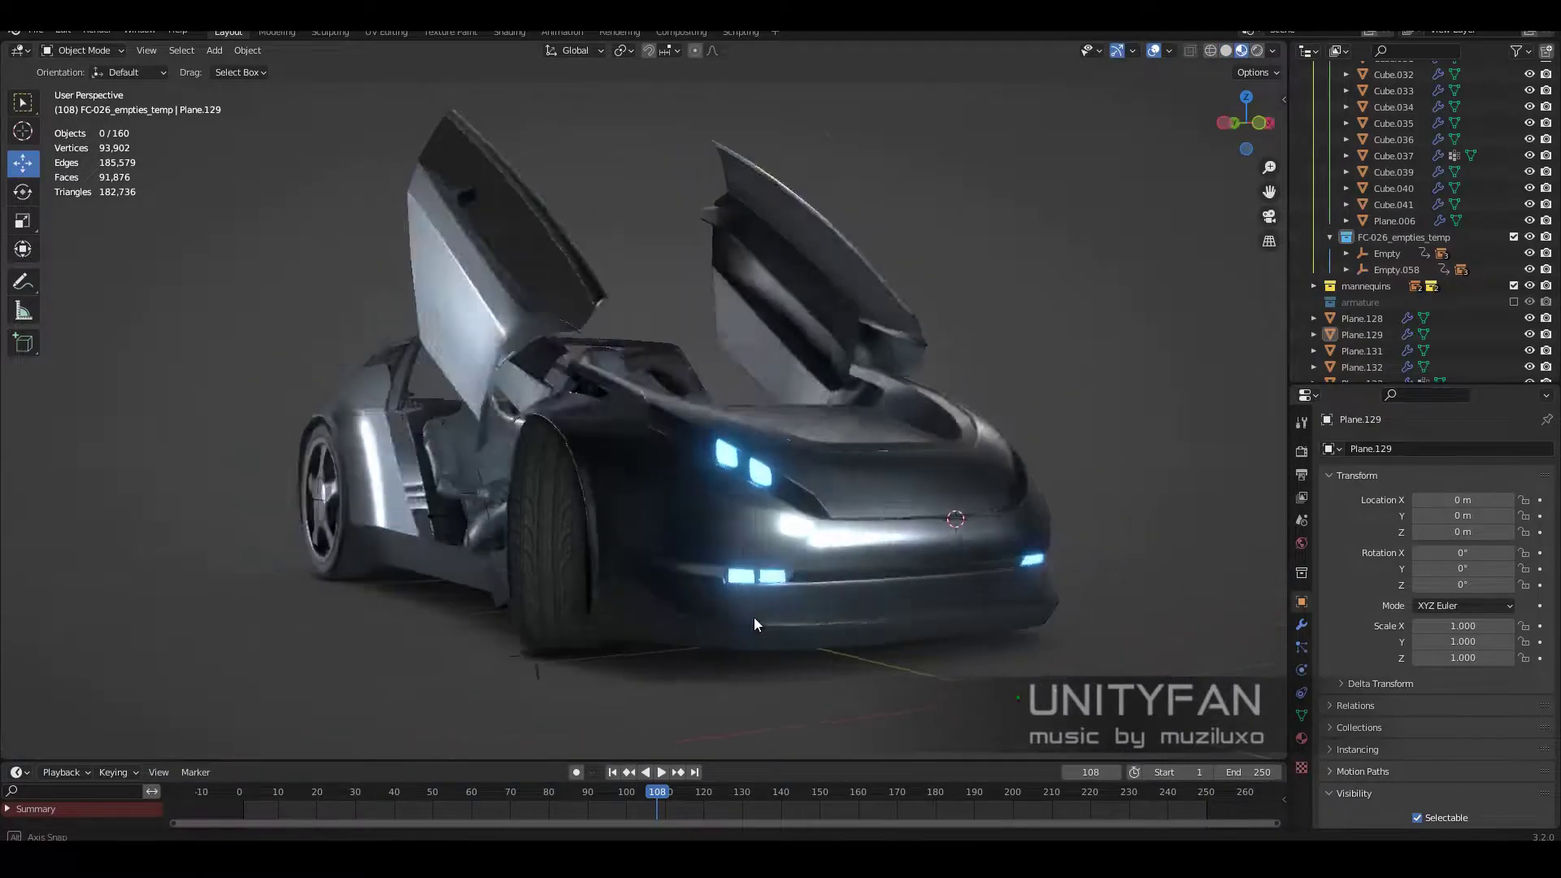
{"action": "middle_click_drag", "start_coordinate": [604, 624], "coordinate": [709, 619]}
{"action": "mouse_move", "coordinate": [895, 622]}
{"action": "middle_mouse_down"}
{"action": "mouse_move", "coordinate": [794, 627]}
{"action": "mouse_move", "coordinate": [842, 598]}
{"action": "mouse_move", "coordinate": [837, 558]}
{"action": "mouse_move", "coordinate": [588, 565]}
{"action": "mouse_move", "coordinate": [808, 488]}
{"action": "mouse_move", "coordinate": [721, 459]}
{"action": "middle_mouse_up"}
Step: Select the cockpit trim piece Plane.128 beside the wheel and enter Edit Mode
{"action": "key", "text": "Tab"}
{"action": "key", "text": "Tab"}
{"action": "left_click", "coordinate": [740, 537]}
{"action": "mouse_move", "coordinate": [740, 537]}
{"action": "middle_mouse_down"}
{"action": "mouse_move", "coordinate": [736, 491]}
{"action": "mouse_move", "coordinate": [797, 516]}
{"action": "mouse_move", "coordinate": [805, 597]}
{"action": "mouse_move", "coordinate": [725, 570]}
{"action": "mouse_move", "coordinate": [748, 583]}
{"action": "mouse_move", "coordinate": [725, 504]}
{"action": "middle_mouse_up"}
{"action": "left_click", "coordinate": [724, 504]}
{"action": "key", "text": "Tab"}
Step: In edge select, pick the gap's border edges by the wheel arch and reposition their vertices
{"action": "left_click", "coordinate": [154, 51]}
{"action": "left_click", "coordinate": [746, 382]}
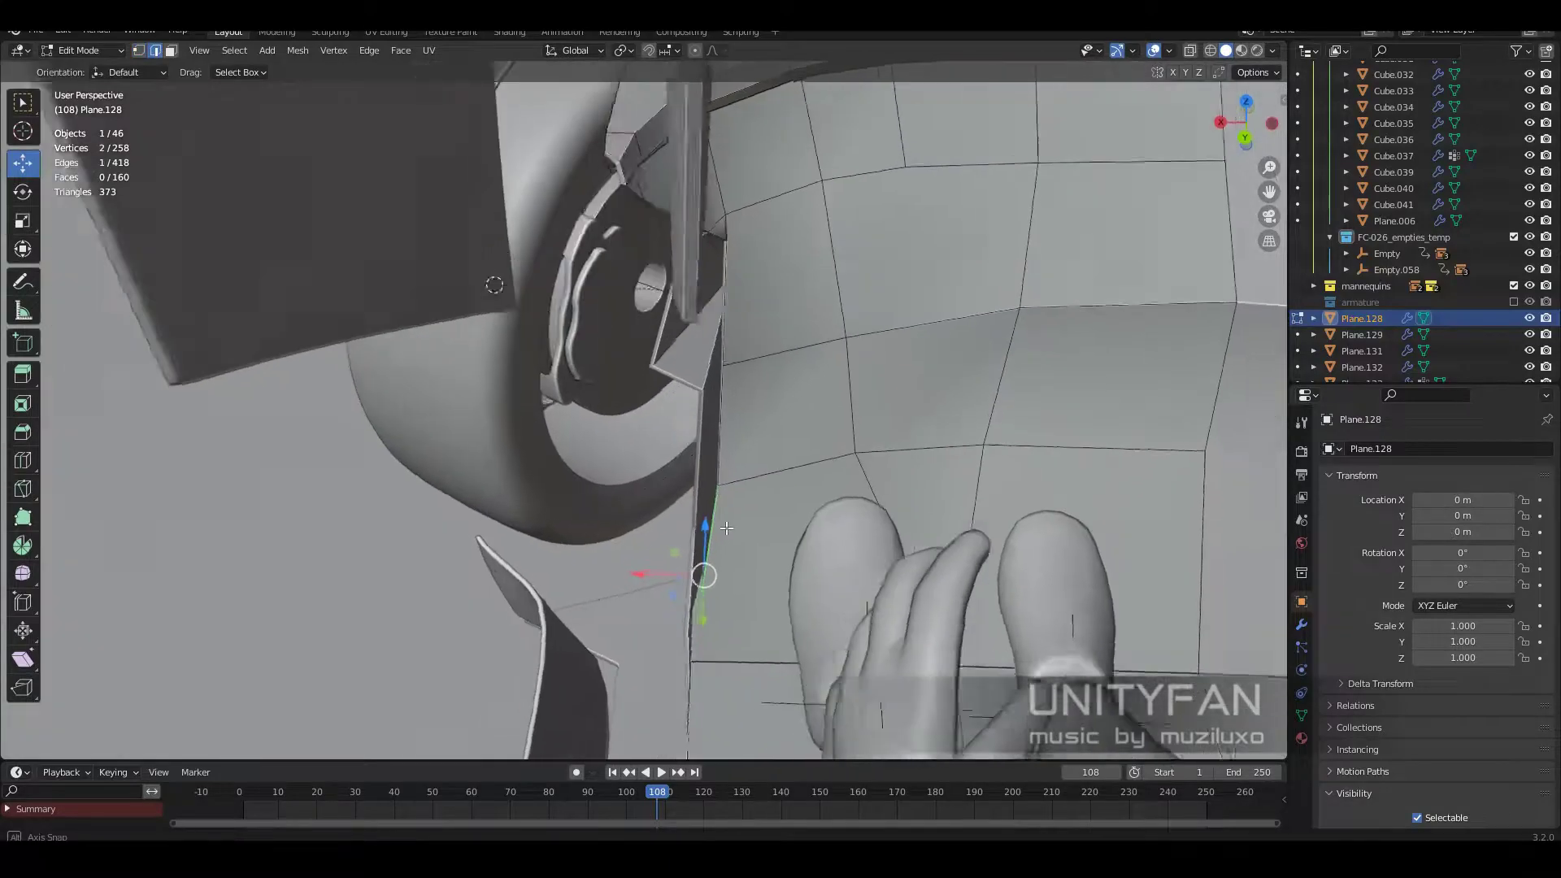
{"action": "middle_click_drag", "start_coordinate": [746, 382], "coordinate": [275, 128]}
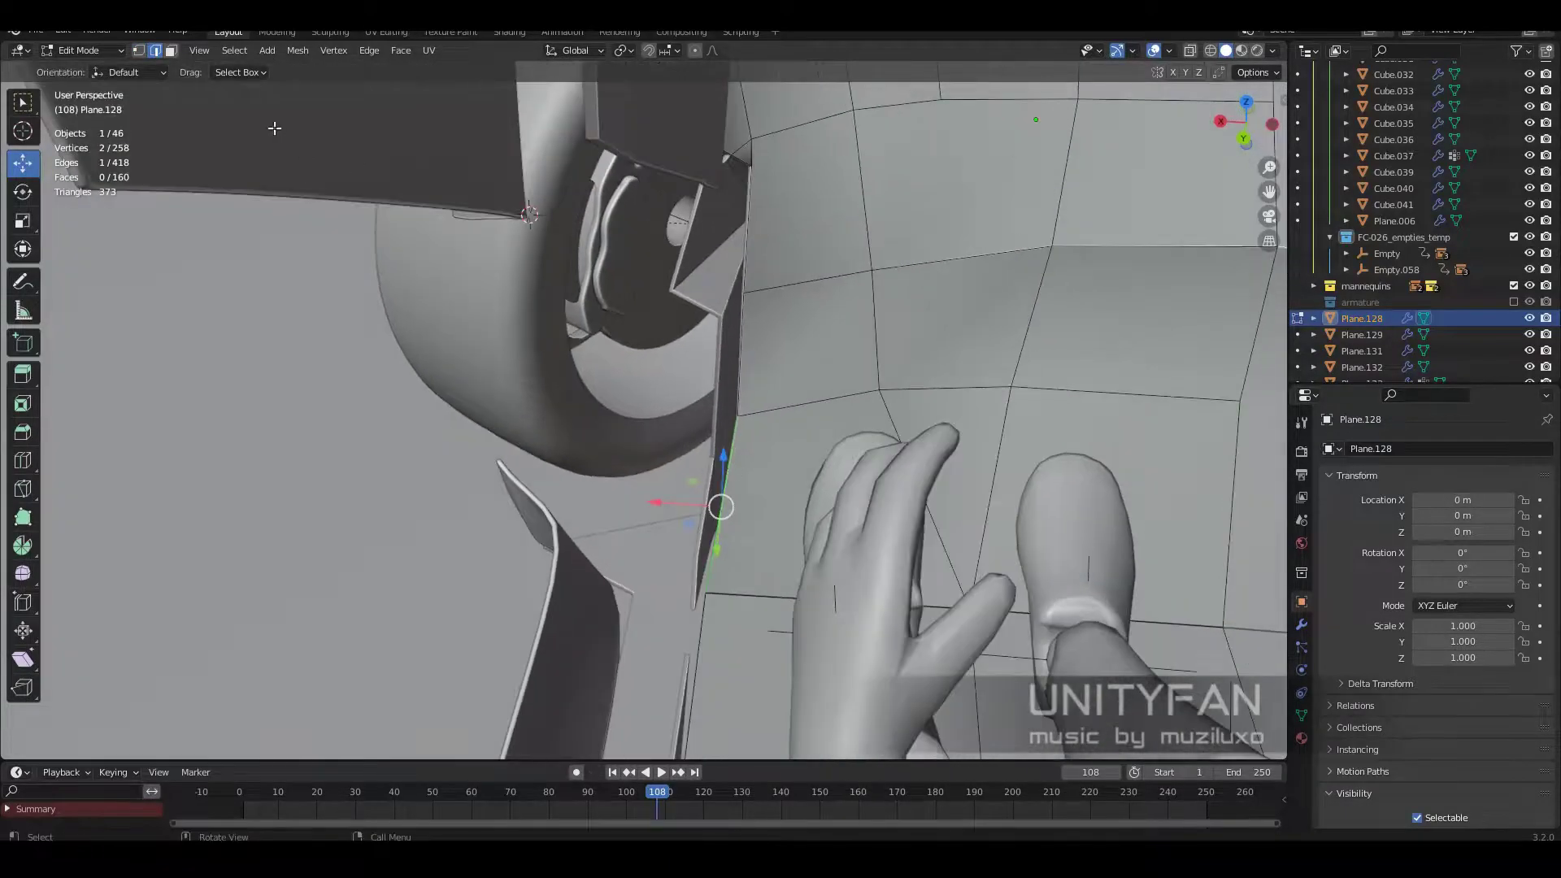
{"action": "left_click", "coordinate": [638, 297]}
{"action": "middle_click_drag", "start_coordinate": [638, 297], "coordinate": [610, 427]}
{"action": "left_click", "coordinate": [609, 427], "text": "shift"}
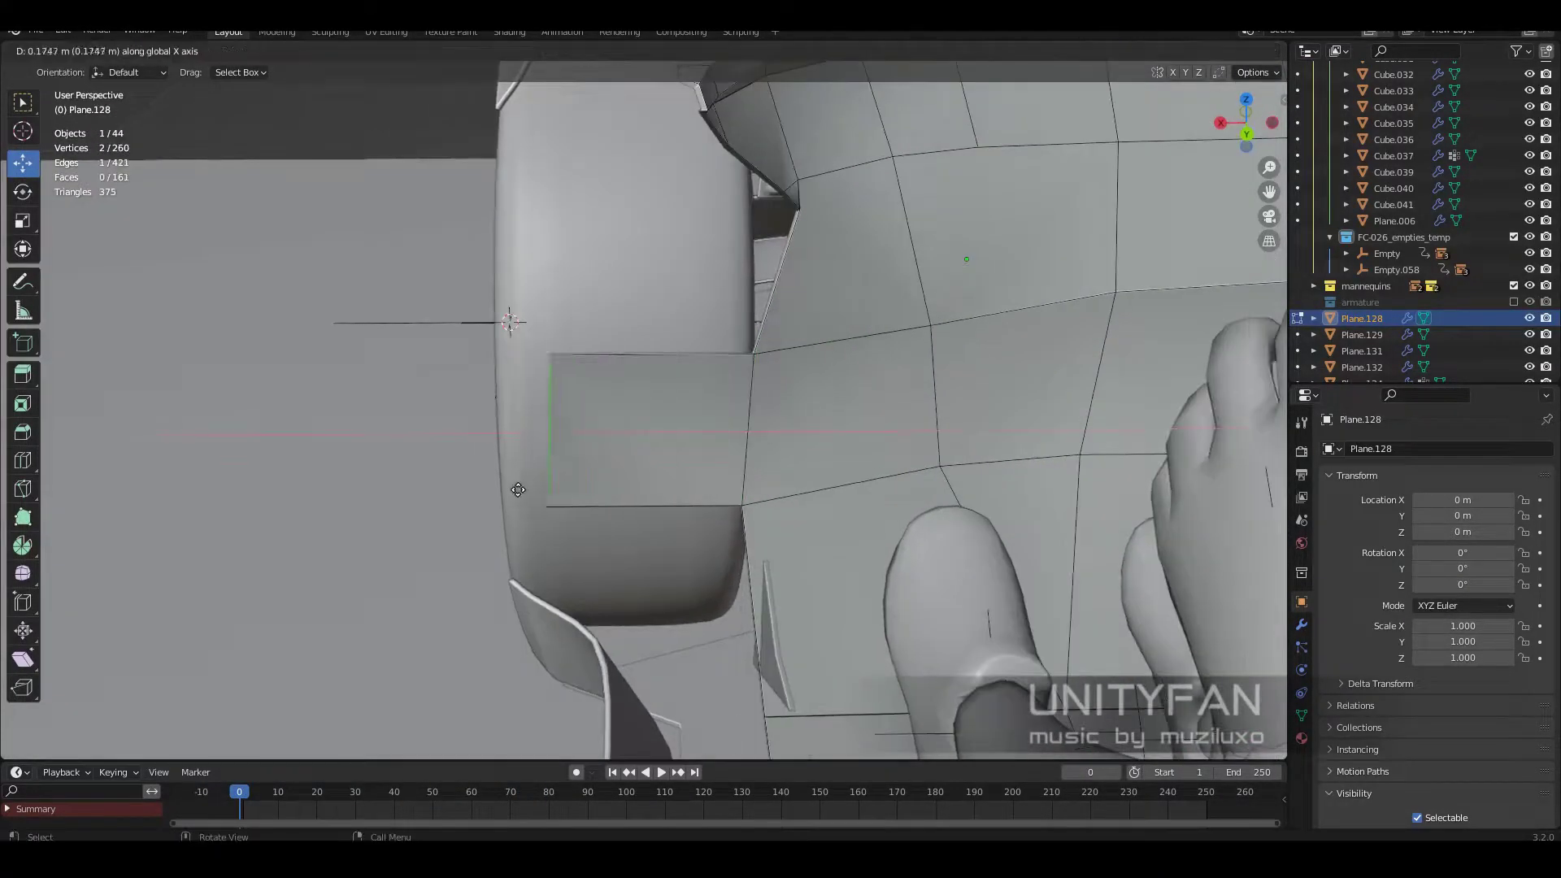
{"action": "left_click", "coordinate": [518, 490]}
Step: Extrude the border edge toward the wheel and subdivide it to add a vertex
{"action": "scroll", "coordinate": [518, 490], "scroll_direction": "down", "scroll_amount": 5}
{"action": "middle_click_drag", "start_coordinate": [518, 489], "coordinate": [771, 491]}
{"action": "key", "text": "e"}
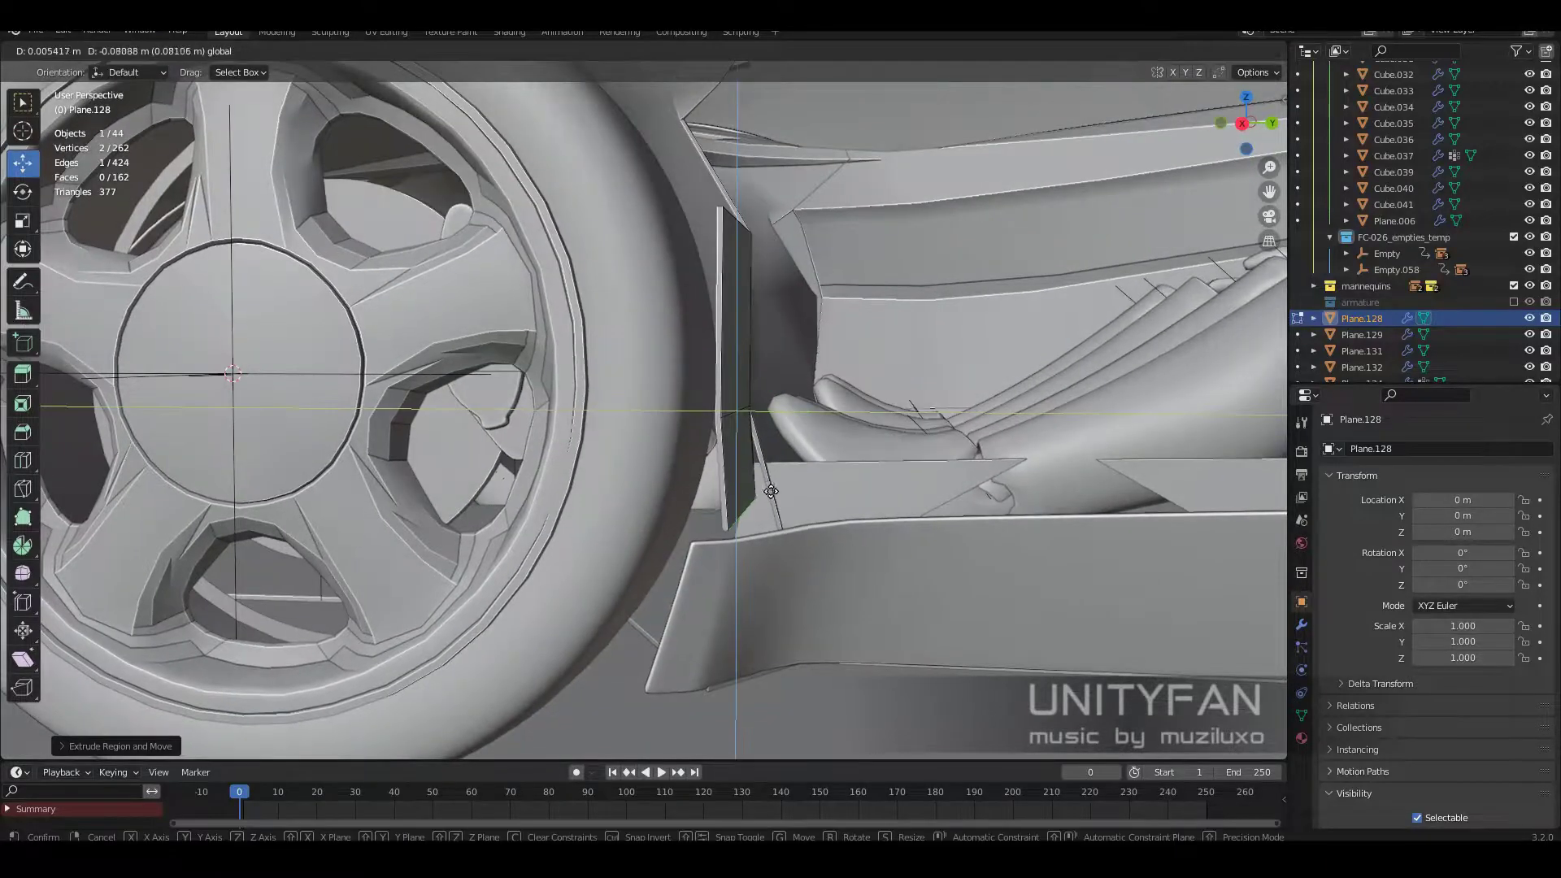
{"action": "left_click", "coordinate": [771, 491]}
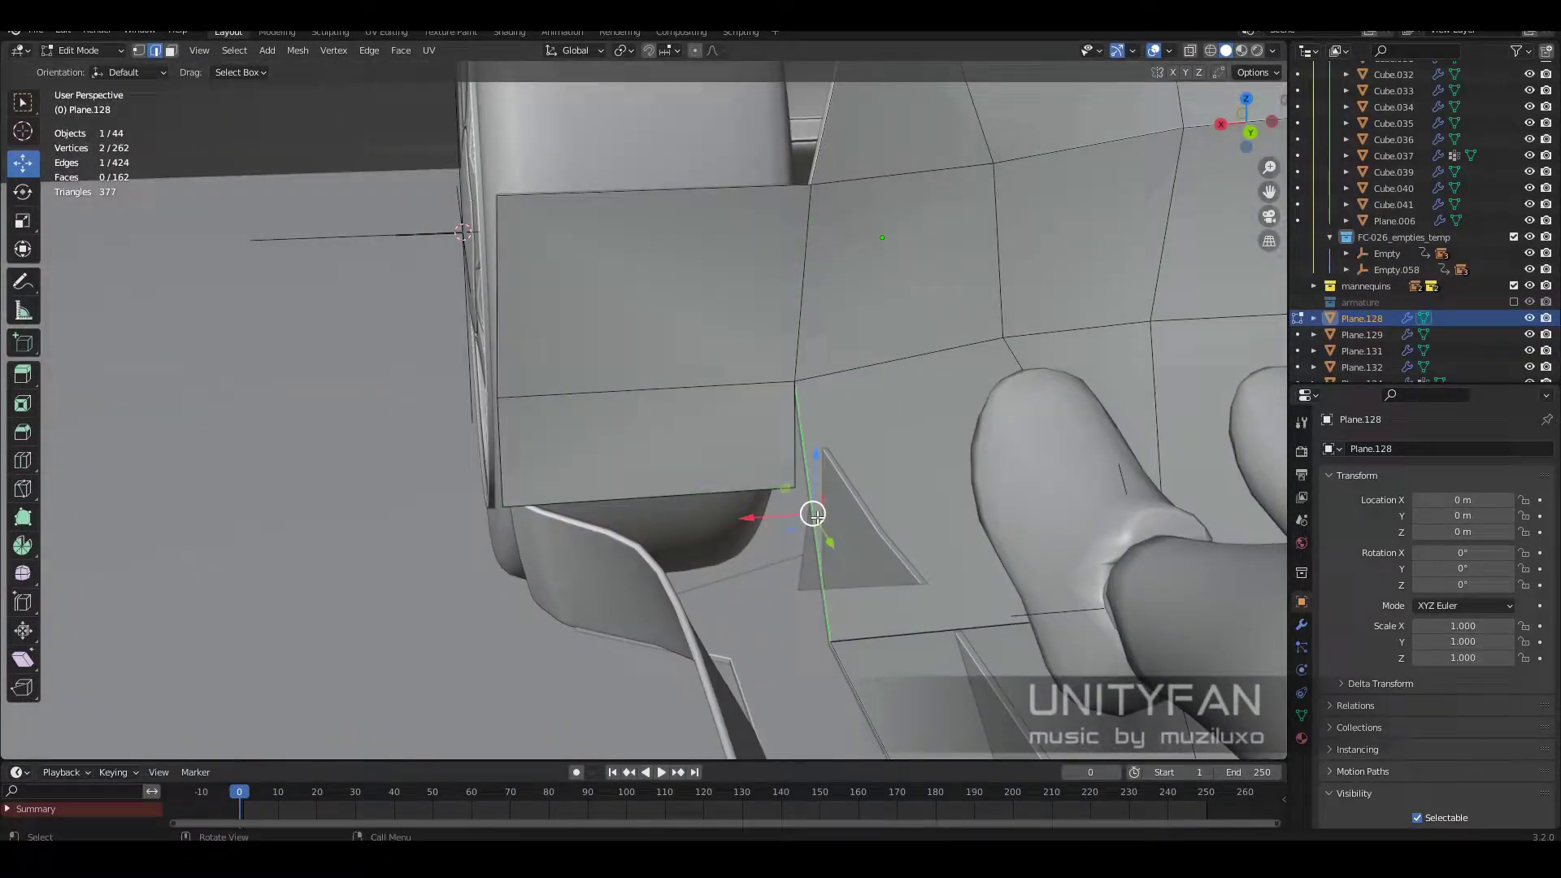
{"action": "right_click", "coordinate": [812, 512]}
{"action": "left_click", "coordinate": [773, 374]}
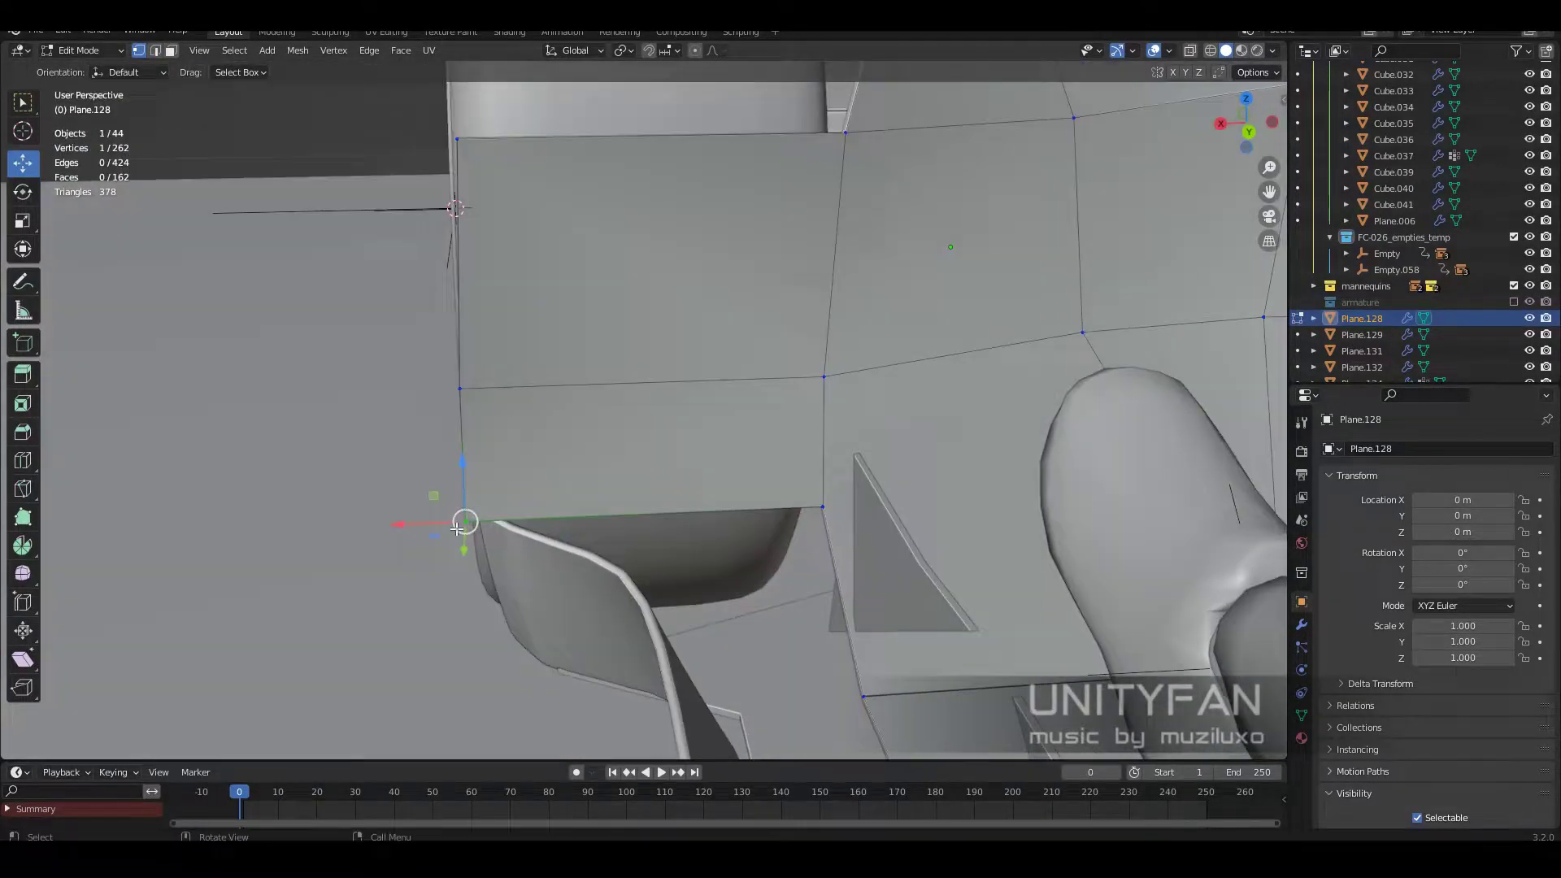
Step: Extrude the floor edge near the sill into a new floor face
{"action": "mouse_move", "coordinate": [840, 486]}
{"action": "middle_mouse_down"}
{"action": "mouse_move", "coordinate": [574, 436]}
{"action": "mouse_move", "coordinate": [406, 325]}
{"action": "middle_mouse_up"}
{"action": "key", "text": "2"}
{"action": "left_click", "coordinate": [574, 436]}
{"action": "key", "text": "e"}
{"action": "left_click", "coordinate": [144, 54]}
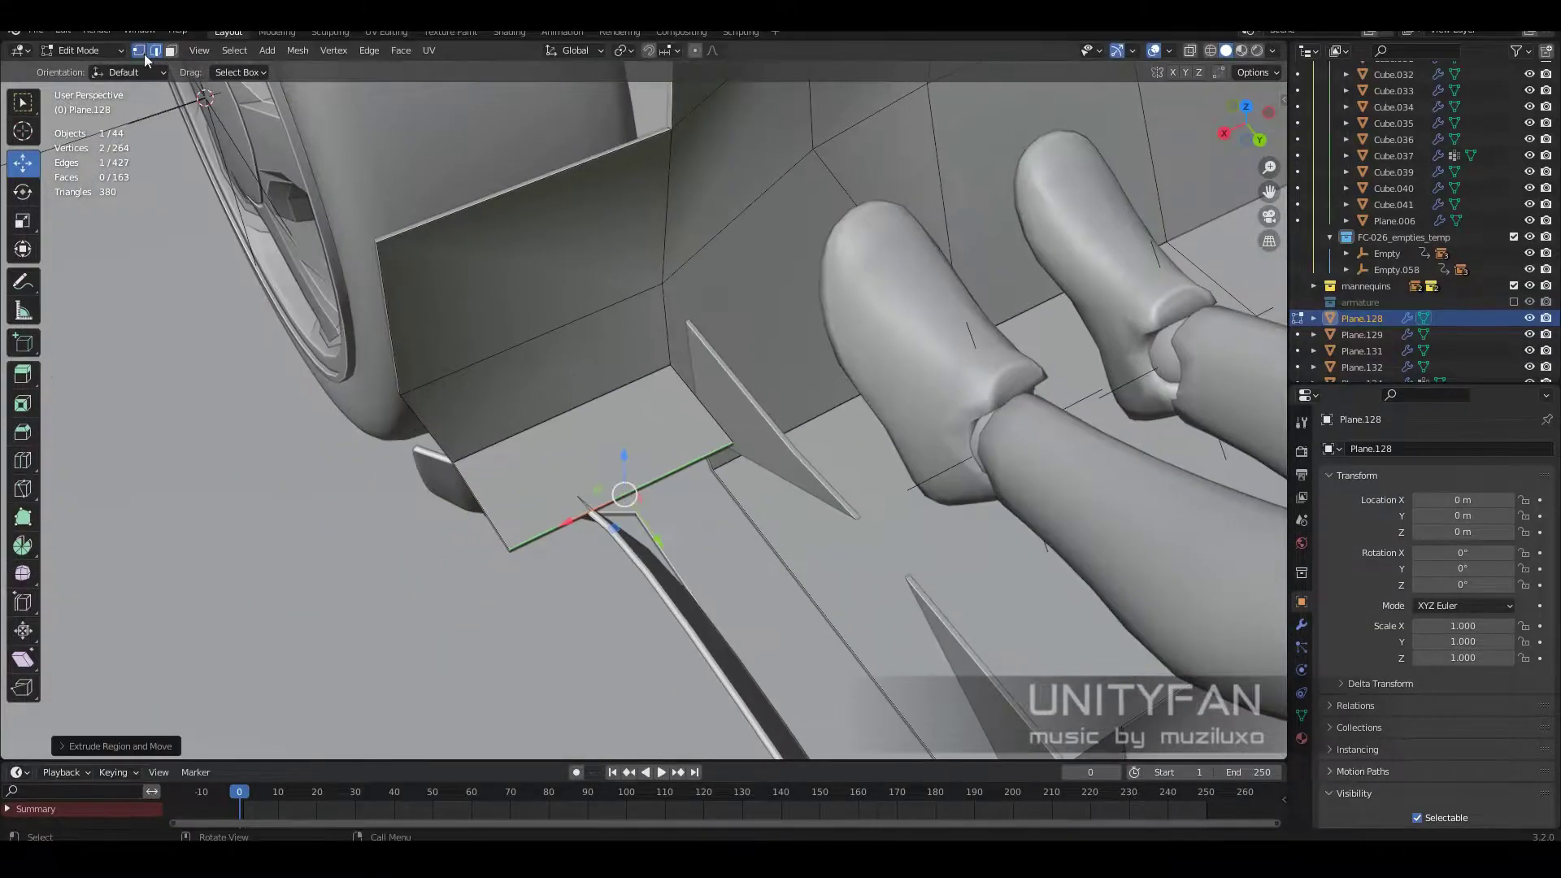
{"action": "left_click", "coordinate": [552, 561]}
{"action": "middle_click_drag", "start_coordinate": [551, 561], "coordinate": [310, 476]}
Step: Move the new face's corner vertex and its neighbour to fit the footwell
{"action": "middle_click_drag", "start_coordinate": [779, 525], "coordinate": [515, 571]}
{"action": "left_click", "coordinate": [515, 572]}
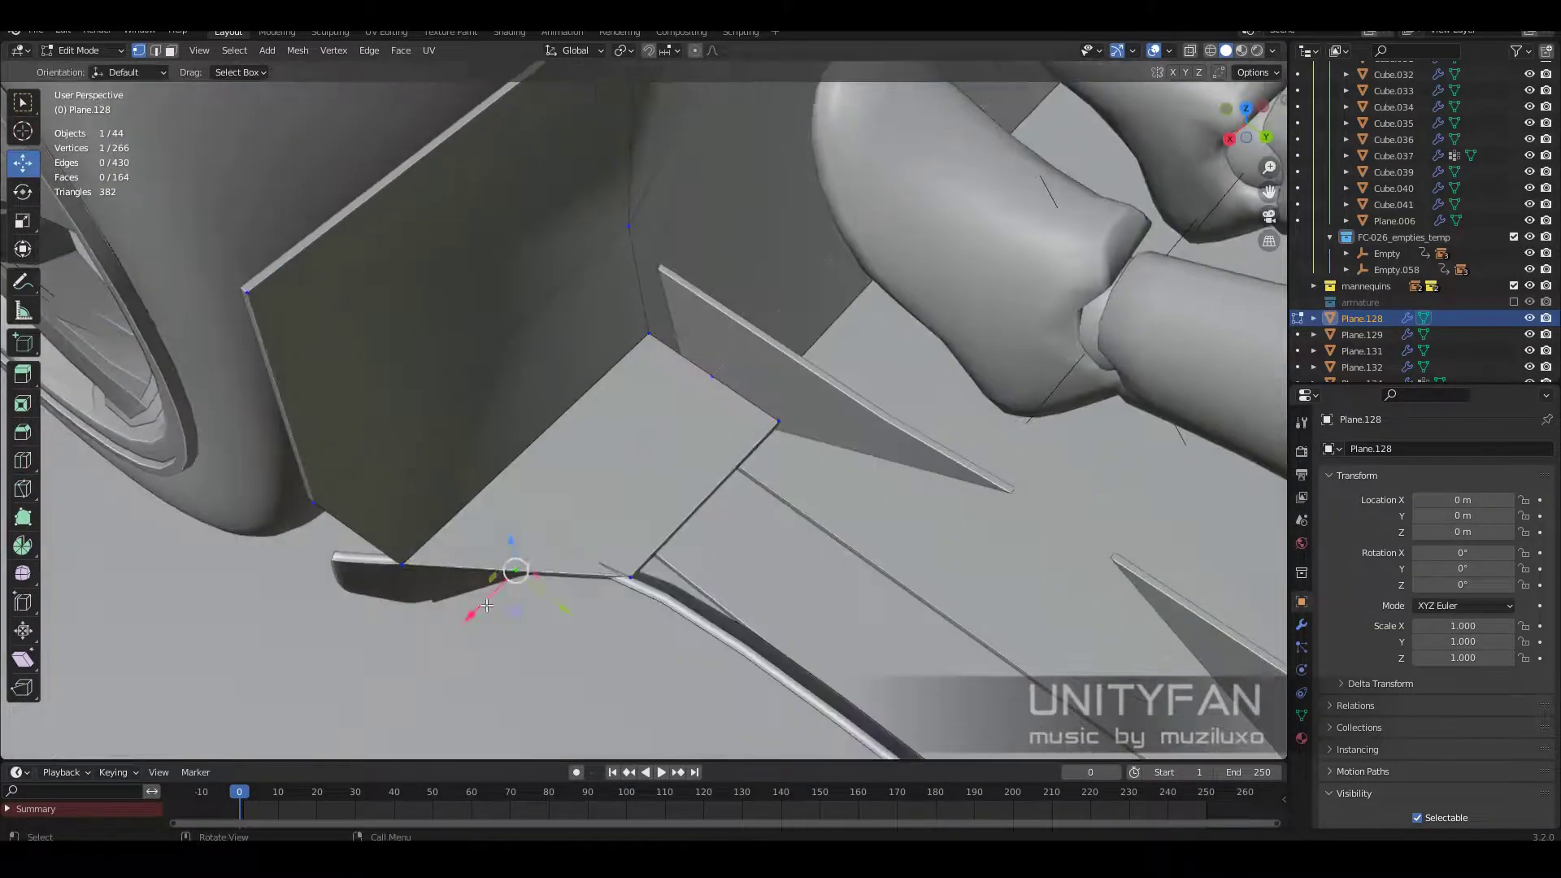
{"action": "left_click", "coordinate": [382, 588]}
{"action": "mouse_move", "coordinate": [382, 588]}
{"action": "middle_mouse_down"}
{"action": "mouse_move", "coordinate": [488, 520]}
{"action": "mouse_move", "coordinate": [478, 417]}
{"action": "mouse_move", "coordinate": [455, 382]}
{"action": "middle_mouse_up"}
{"action": "left_click", "coordinate": [488, 521], "text": "shift"}
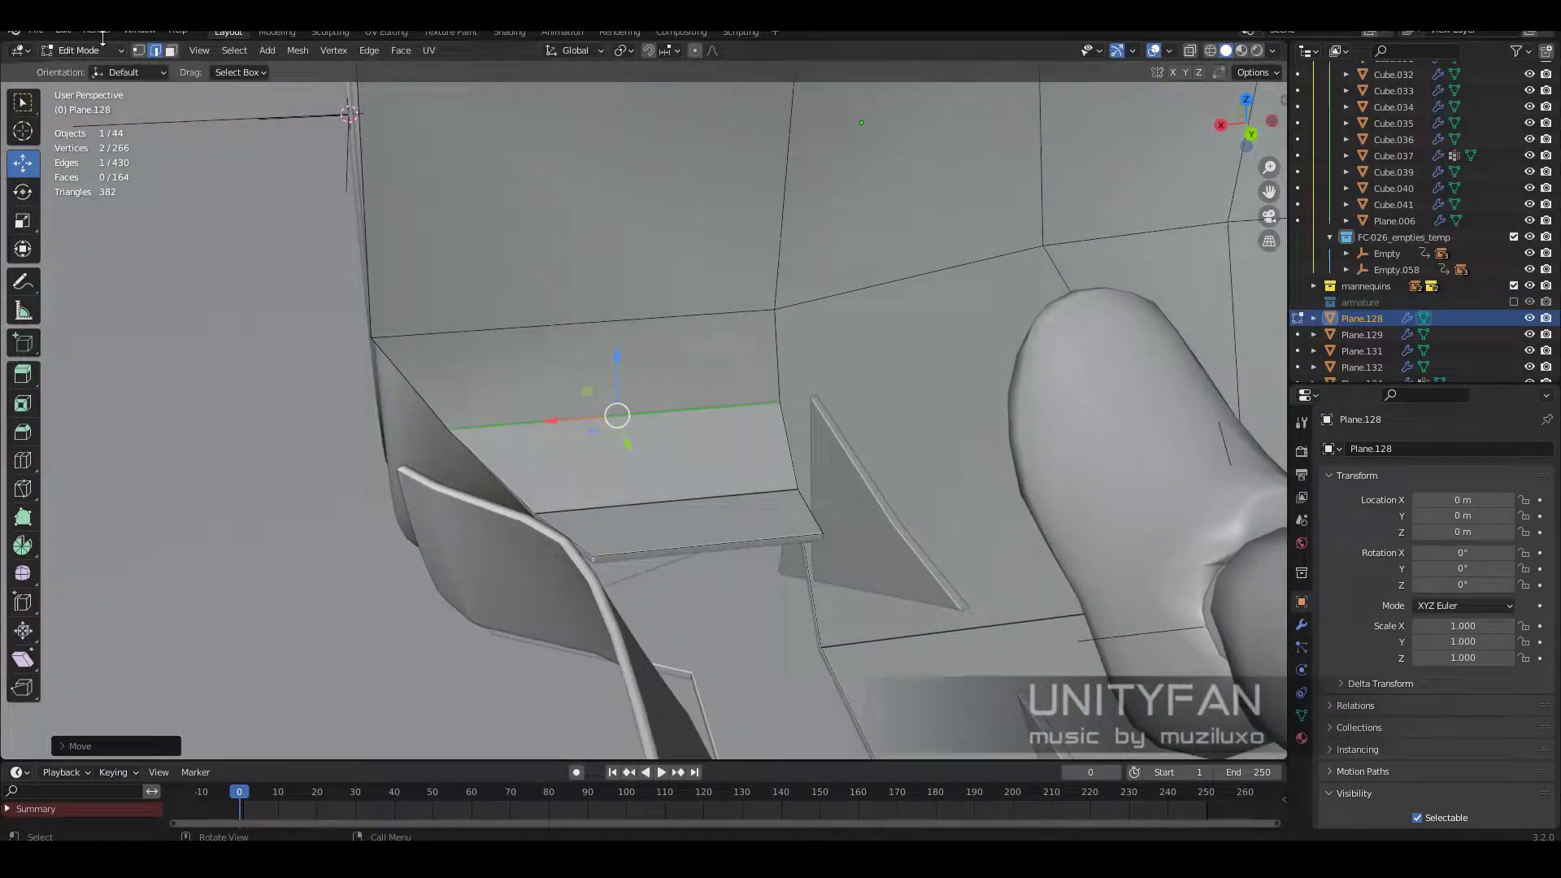
{"action": "left_click", "coordinate": [383, 435]}
{"action": "middle_click_drag", "start_coordinate": [383, 436], "coordinate": [569, 366]}
{"action": "scroll", "coordinate": [766, 411], "scroll_direction": "down", "scroll_amount": 5}
Step: Check the panel against the whole car in Object Mode, then resume editing Plane.128
{"action": "key", "text": "Tab"}
{"action": "middle_click_drag", "start_coordinate": [699, 380], "coordinate": [573, 445]}
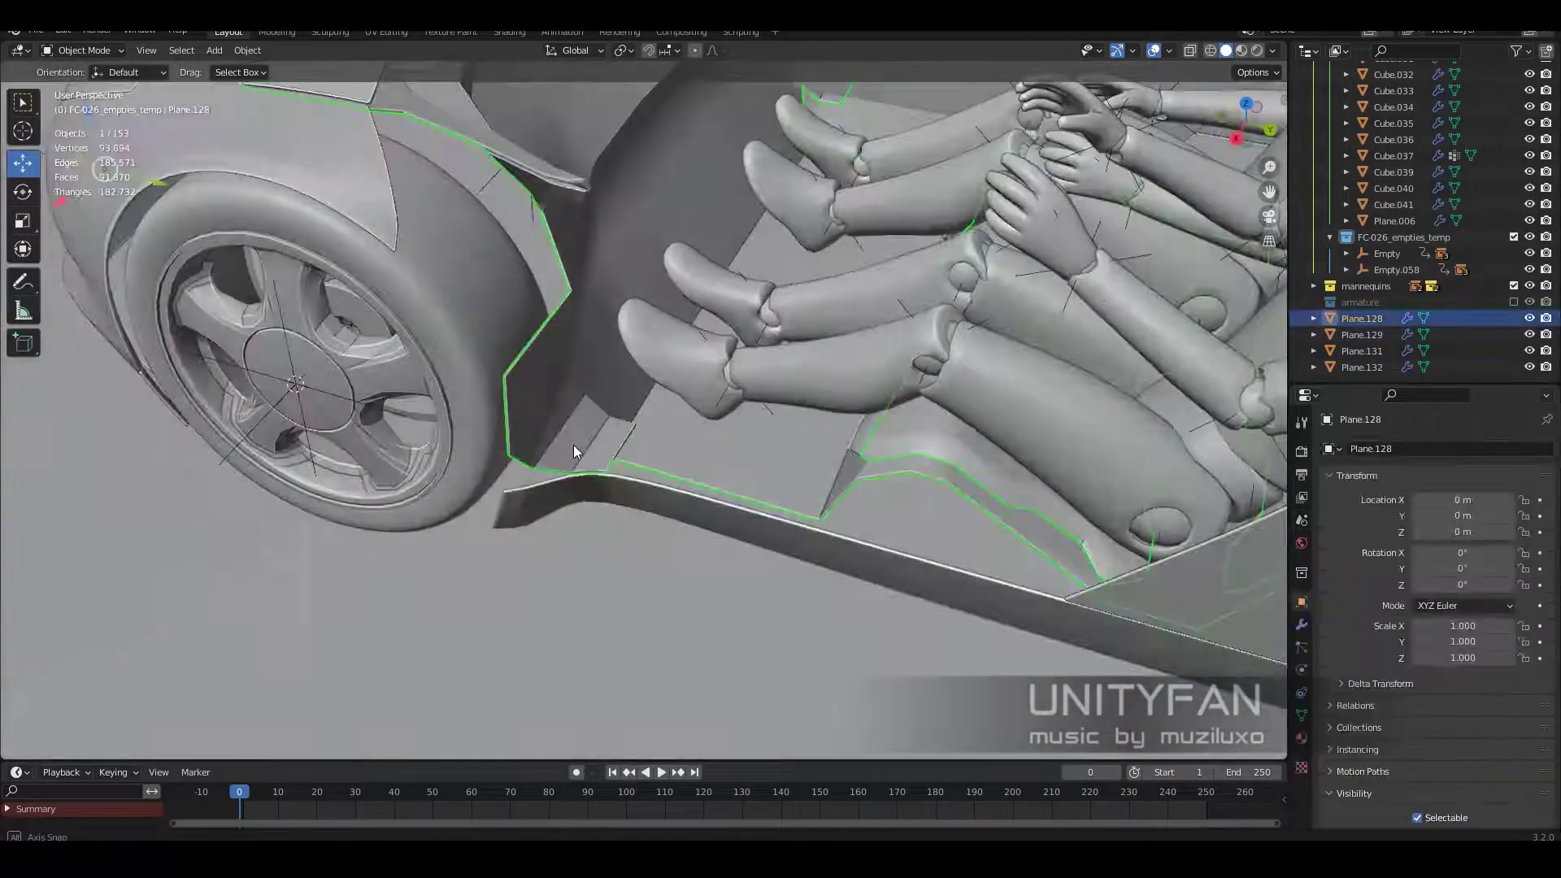
{"action": "key", "text": "Tab"}
{"action": "scroll", "coordinate": [573, 446], "scroll_direction": "up", "scroll_amount": 3}
{"action": "middle_click_drag", "start_coordinate": [690, 537], "coordinate": [143, 52]}
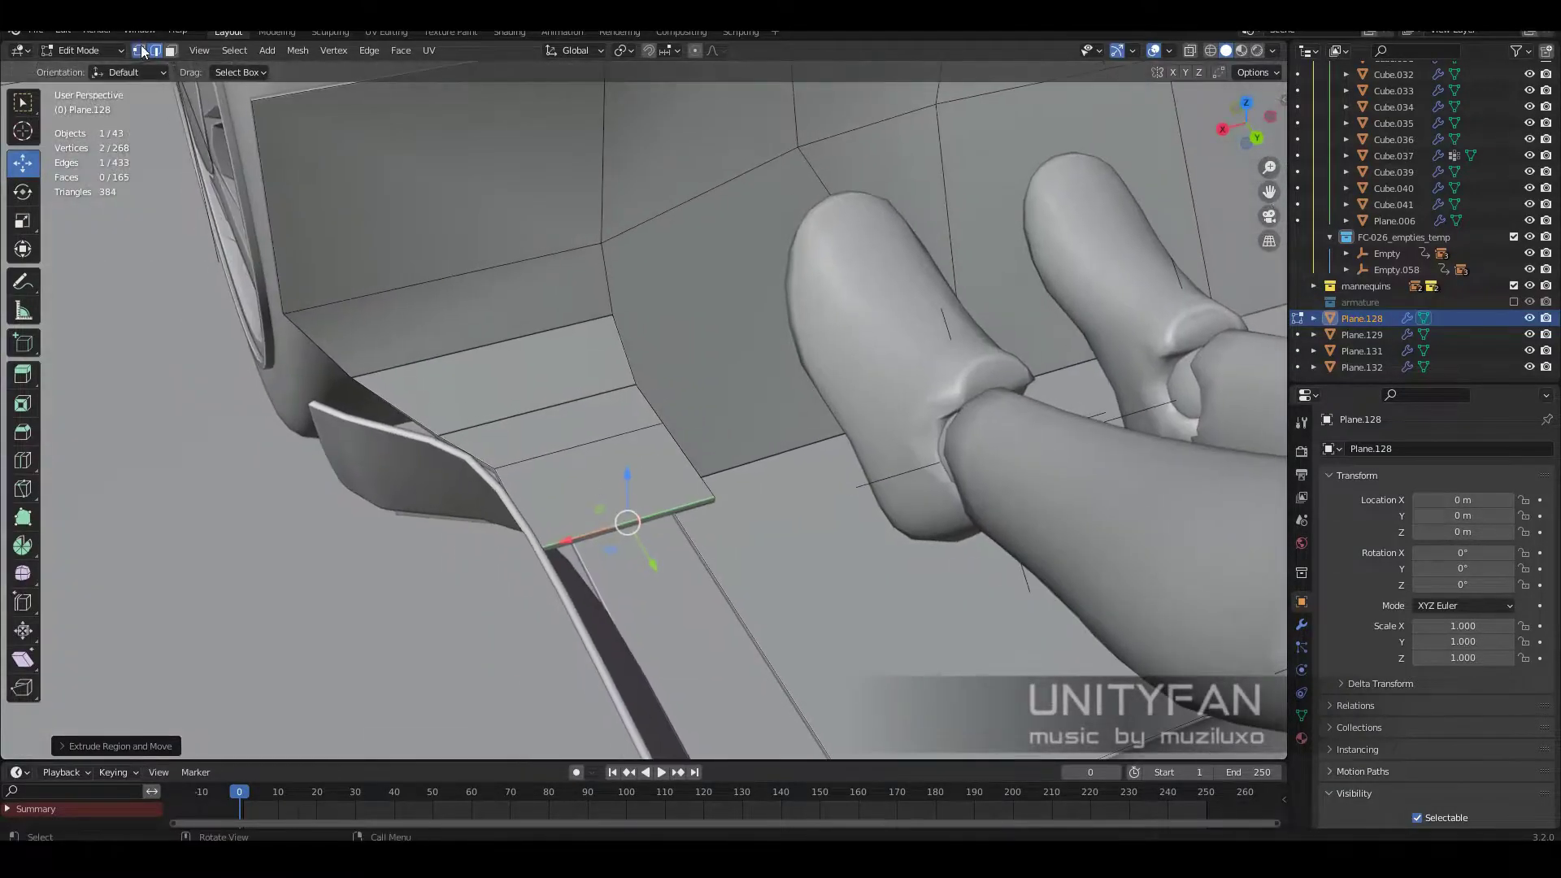
{"action": "middle_click_drag", "start_coordinate": [634, 513], "coordinate": [163, 54]}
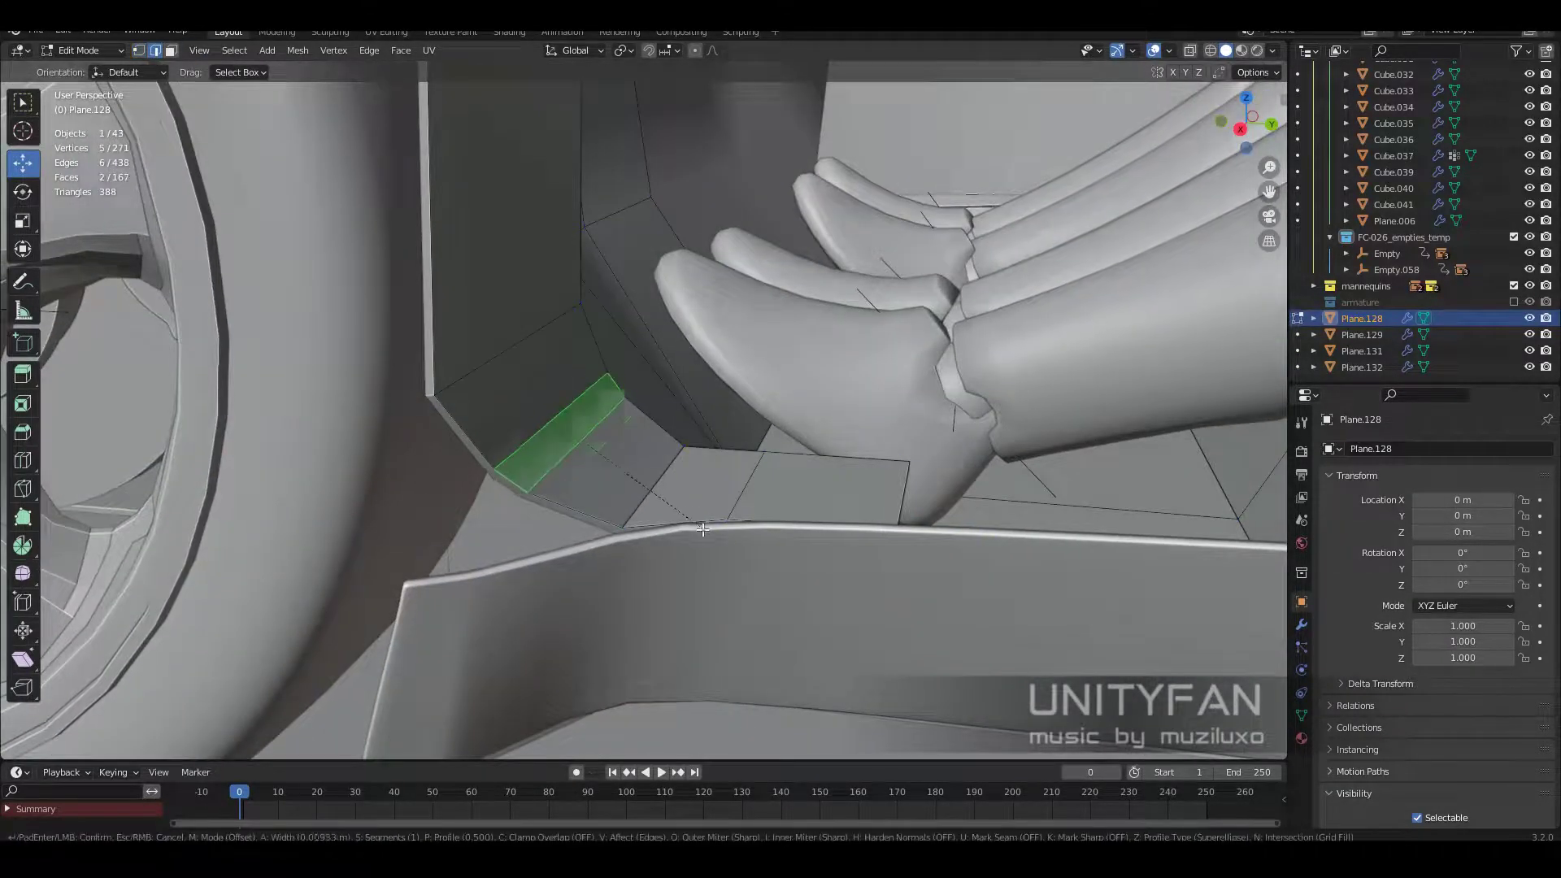
Step: Bevel the floor edge and extrude two floor strips along the sill
{"action": "left_click", "coordinate": [703, 529]}
{"action": "middle_click_drag", "start_coordinate": [703, 529], "coordinate": [624, 451]}
{"action": "mouse_move", "coordinate": [567, 380]}
{"action": "middle_mouse_down"}
{"action": "mouse_move", "coordinate": [574, 553]}
{"action": "mouse_move", "coordinate": [799, 465]}
{"action": "mouse_move", "coordinate": [878, 539]}
{"action": "middle_mouse_up"}
{"action": "key", "text": "Tab"}
{"action": "key", "text": "Tab"}
{"action": "key", "text": "Tab"}
{"action": "left_click", "coordinate": [834, 482]}
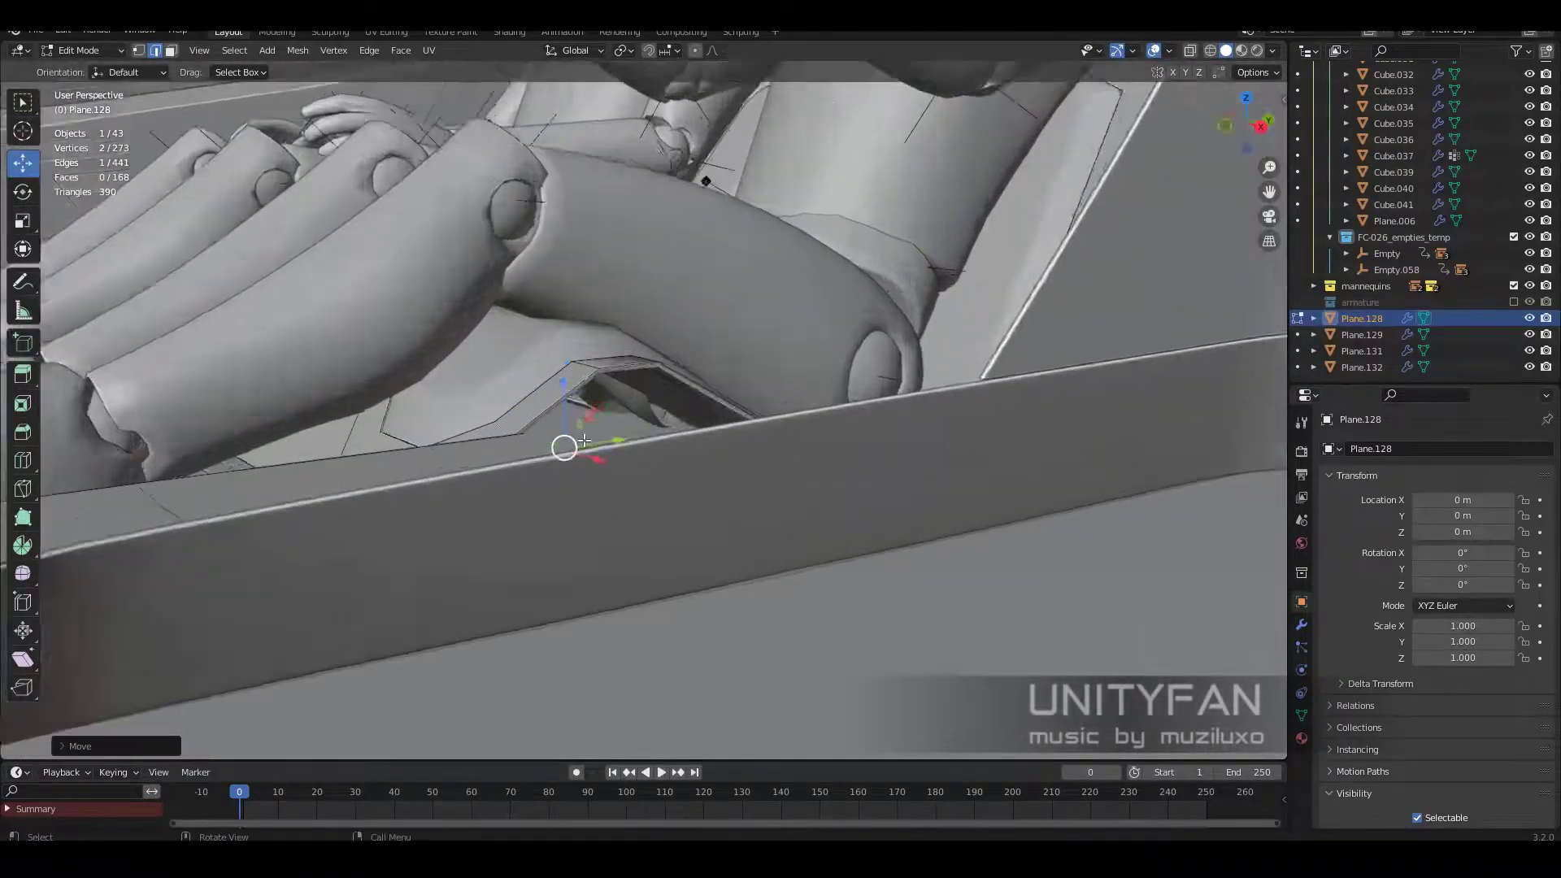
{"action": "middle_click_drag", "start_coordinate": [799, 508], "coordinate": [545, 386]}
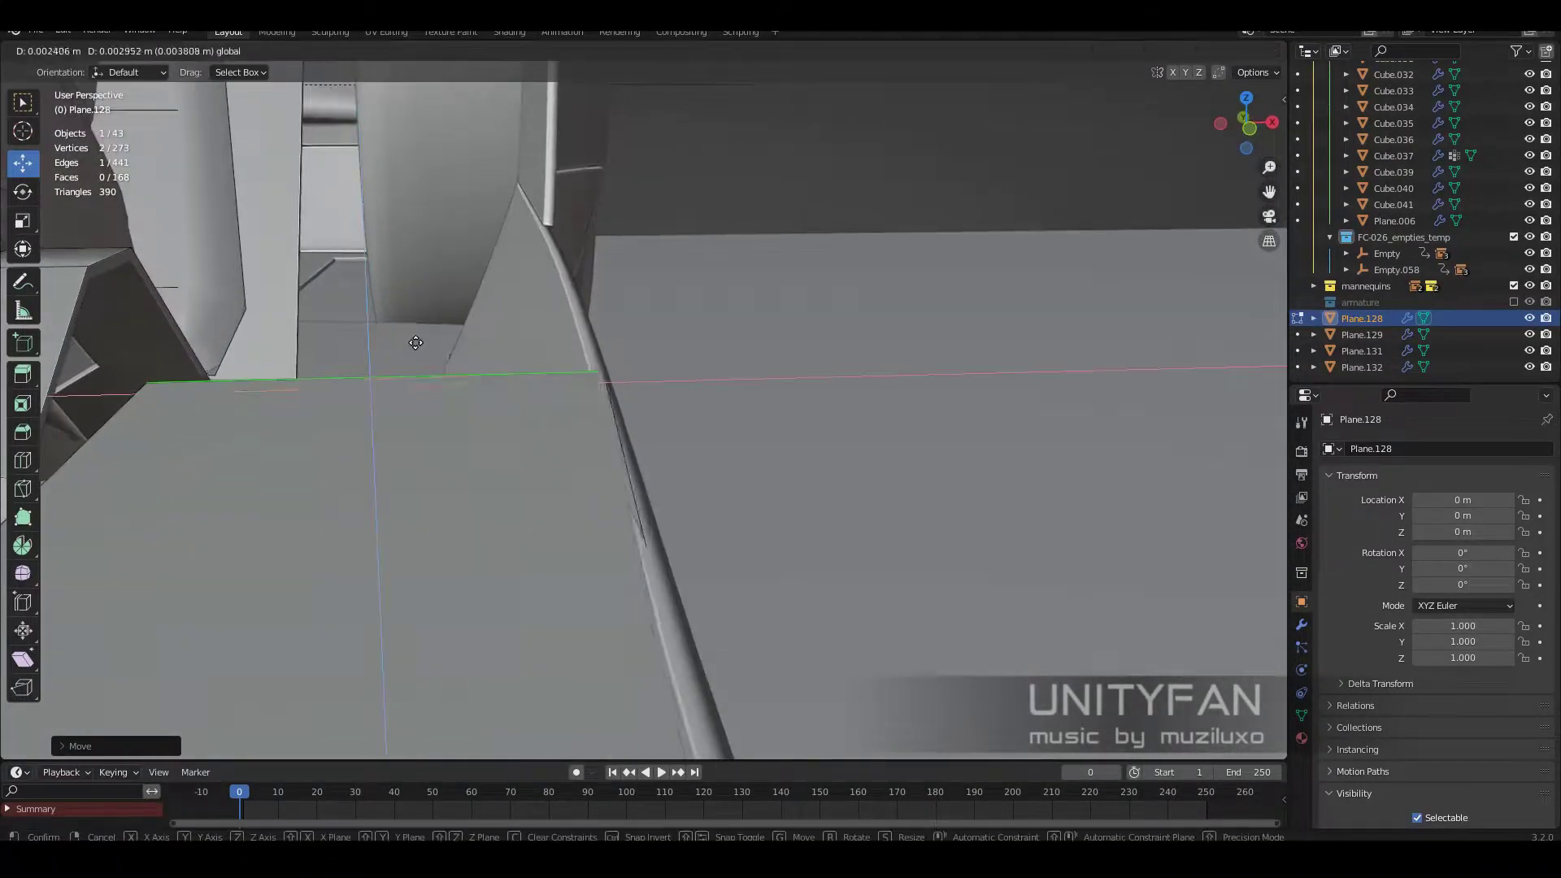
{"action": "left_click", "coordinate": [416, 343]}
{"action": "mouse_move", "coordinate": [416, 343]}
{"action": "middle_mouse_down"}
{"action": "mouse_move", "coordinate": [700, 551]}
{"action": "mouse_move", "coordinate": [745, 505]}
{"action": "middle_mouse_up"}
{"action": "left_click", "coordinate": [783, 435]}
{"action": "mouse_move", "coordinate": [784, 436]}
{"action": "middle_mouse_down"}
{"action": "mouse_move", "coordinate": [643, 529]}
{"action": "mouse_move", "coordinate": [595, 440]}
{"action": "middle_mouse_up"}
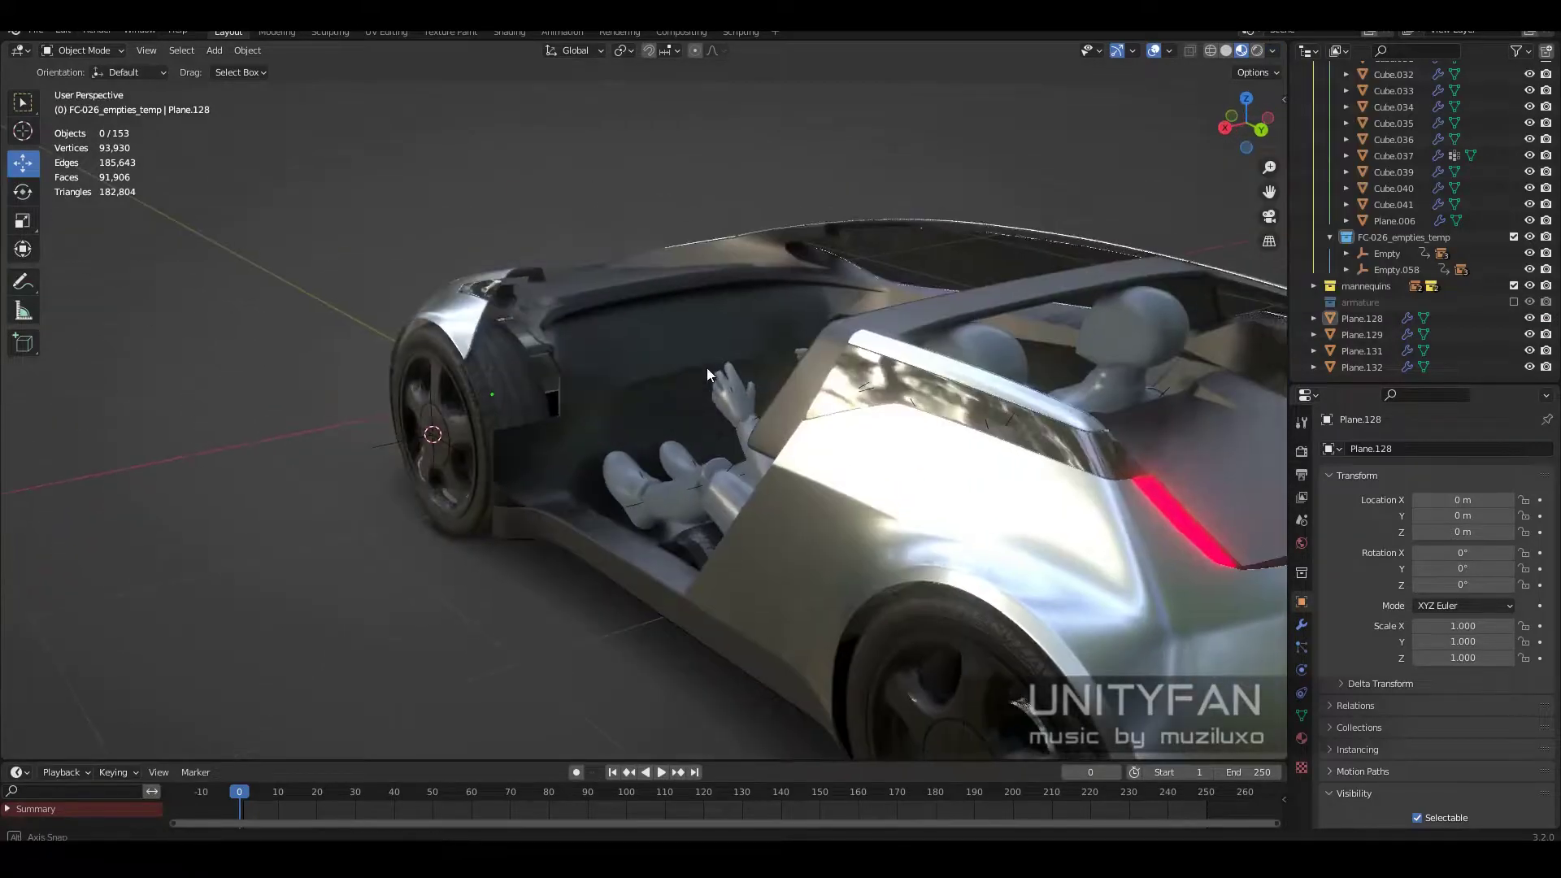
Step: Loop-cut the side panel by the mannequin and inspect the cabin from outside
{"action": "mouse_move", "coordinate": [706, 367]}
{"action": "middle_mouse_down"}
{"action": "mouse_move", "coordinate": [899, 336]}
{"action": "mouse_move", "coordinate": [901, 480]}
{"action": "middle_mouse_up"}
{"action": "scroll", "coordinate": [895, 350], "scroll_direction": "up", "scroll_amount": 3}
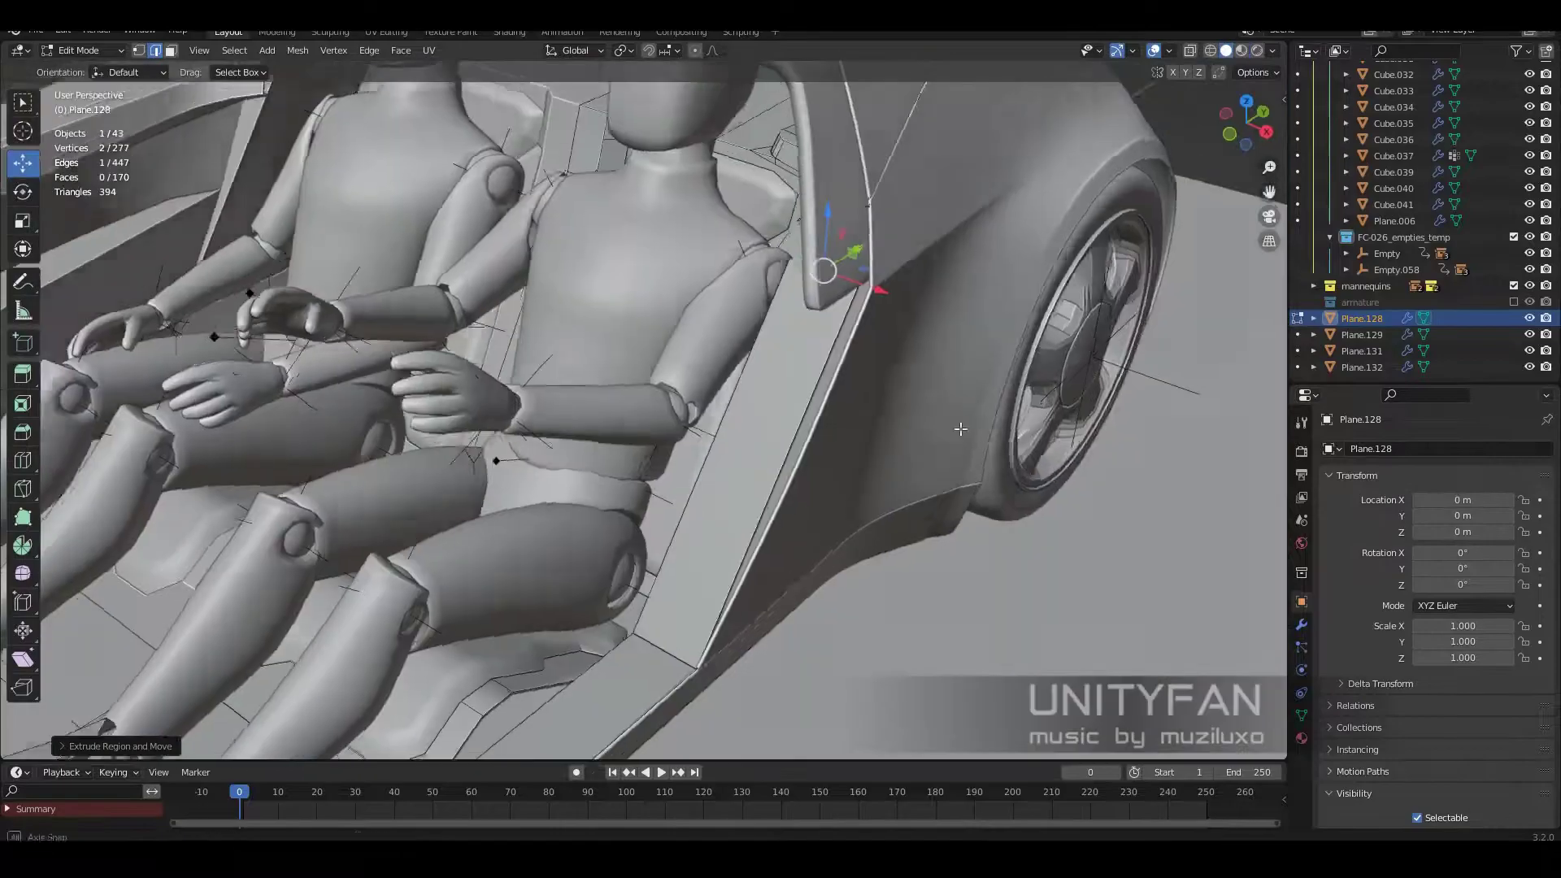
{"action": "middle_click_drag", "start_coordinate": [983, 310], "coordinate": [763, 450]}
{"action": "key", "text": "ctrl+r"}
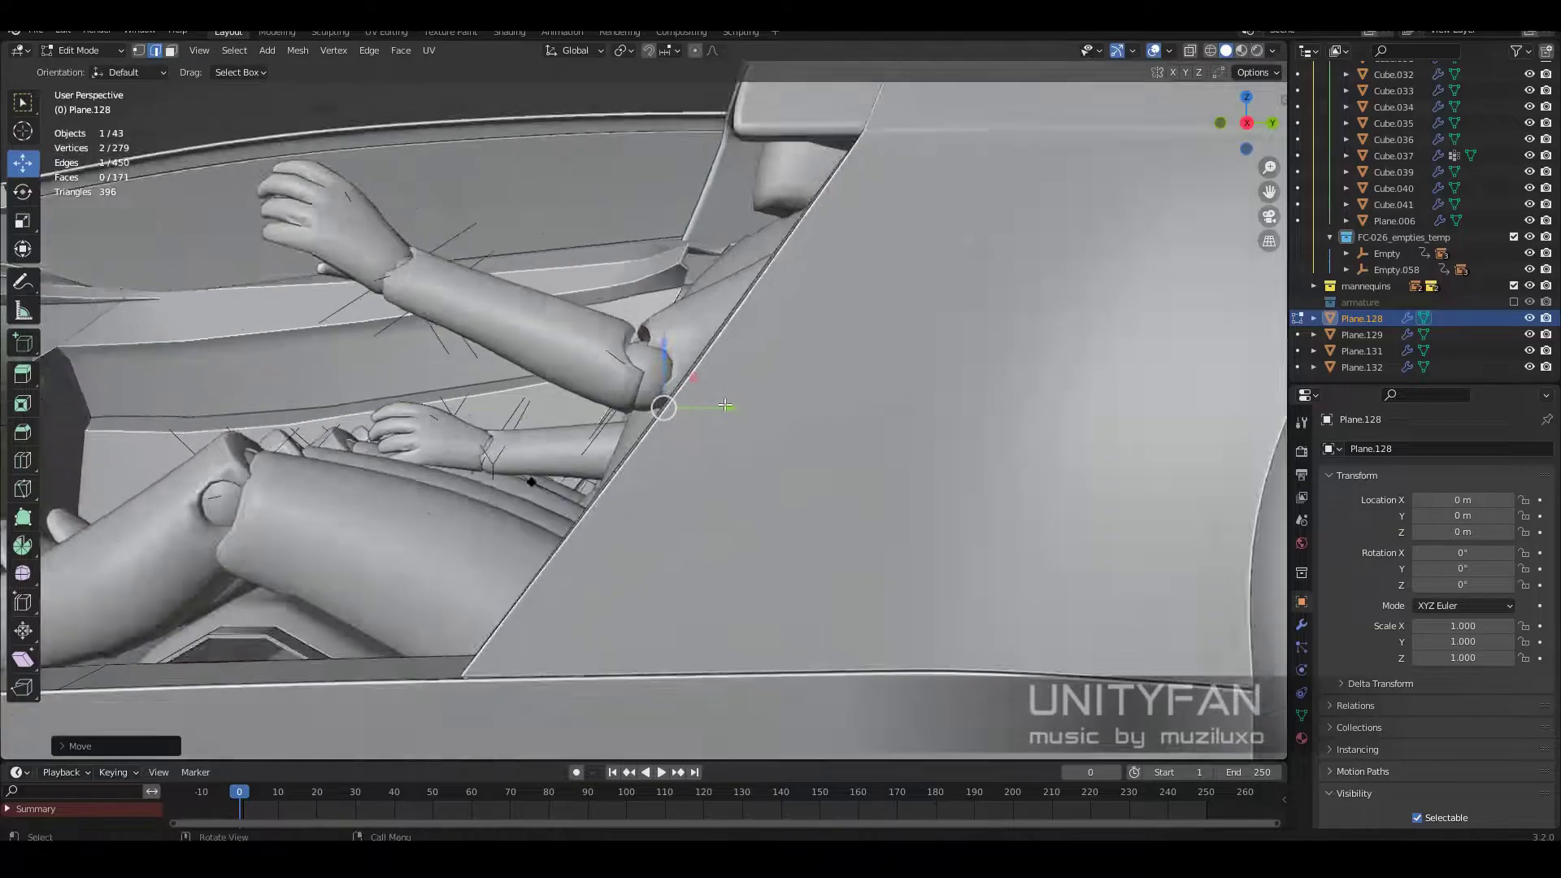
{"action": "key", "text": "Tab"}
{"action": "scroll", "coordinate": [967, 477], "scroll_direction": "down", "scroll_amount": 5}
{"action": "mouse_move", "coordinate": [967, 470]}
{"action": "middle_mouse_down"}
{"action": "mouse_move", "coordinate": [958, 495]}
{"action": "mouse_move", "coordinate": [592, 469]}
{"action": "mouse_move", "coordinate": [767, 462]}
{"action": "mouse_move", "coordinate": [587, 461]}
{"action": "middle_mouse_up"}
{"action": "key", "text": "Tab"}
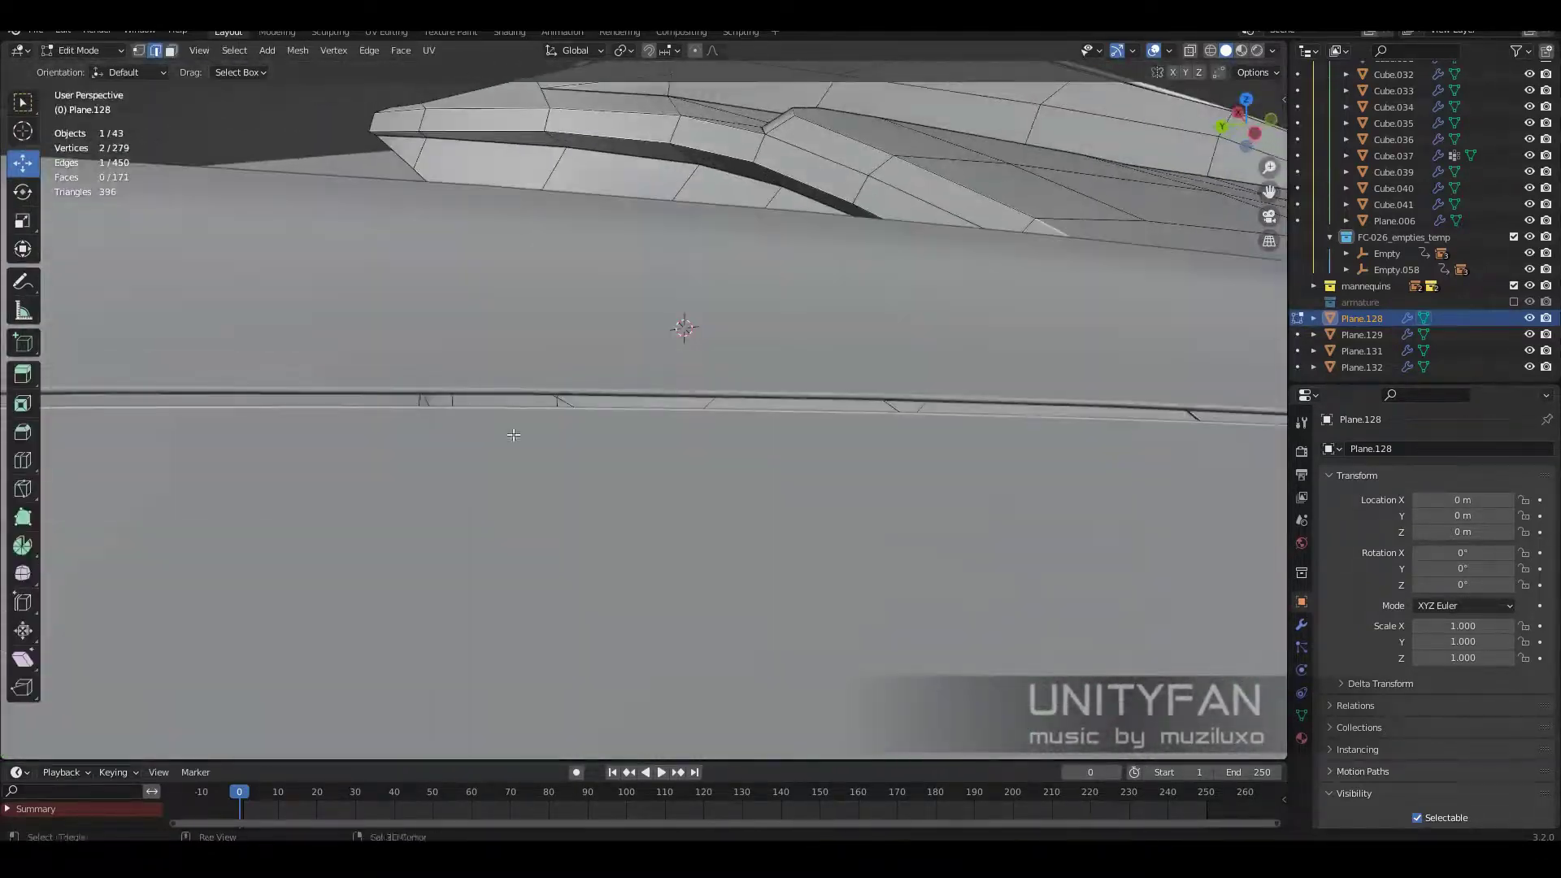
{"action": "scroll", "coordinate": [587, 462], "scroll_direction": "up", "scroll_amount": 5}
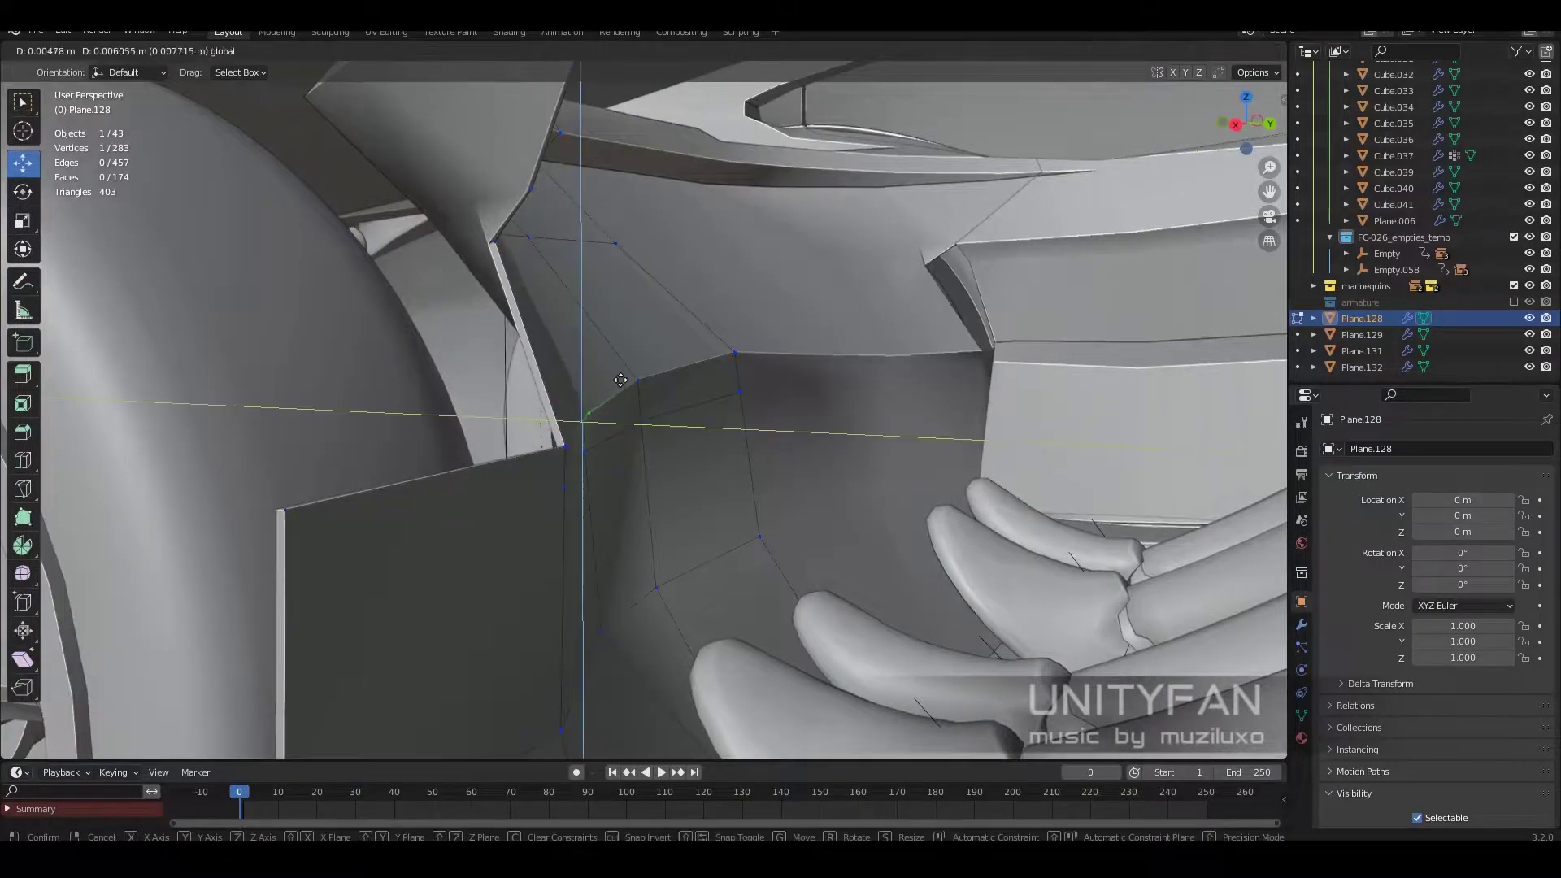
{"action": "mouse_move", "coordinate": [483, 494]}
{"action": "middle_mouse_down"}
{"action": "mouse_move", "coordinate": [753, 446]}
{"action": "mouse_move", "coordinate": [593, 519]}
{"action": "mouse_move", "coordinate": [861, 470]}
{"action": "mouse_move", "coordinate": [877, 535]}
{"action": "middle_mouse_up"}
Step: In vertex select, connect vertex pairs with two new edges across the panel
{"action": "key", "text": "Tab"}
{"action": "scroll", "coordinate": [753, 446], "scroll_direction": "down", "scroll_amount": 5}
{"action": "scroll", "coordinate": [860, 470], "scroll_direction": "up", "scroll_amount": 3}
{"action": "key", "text": "Tab"}
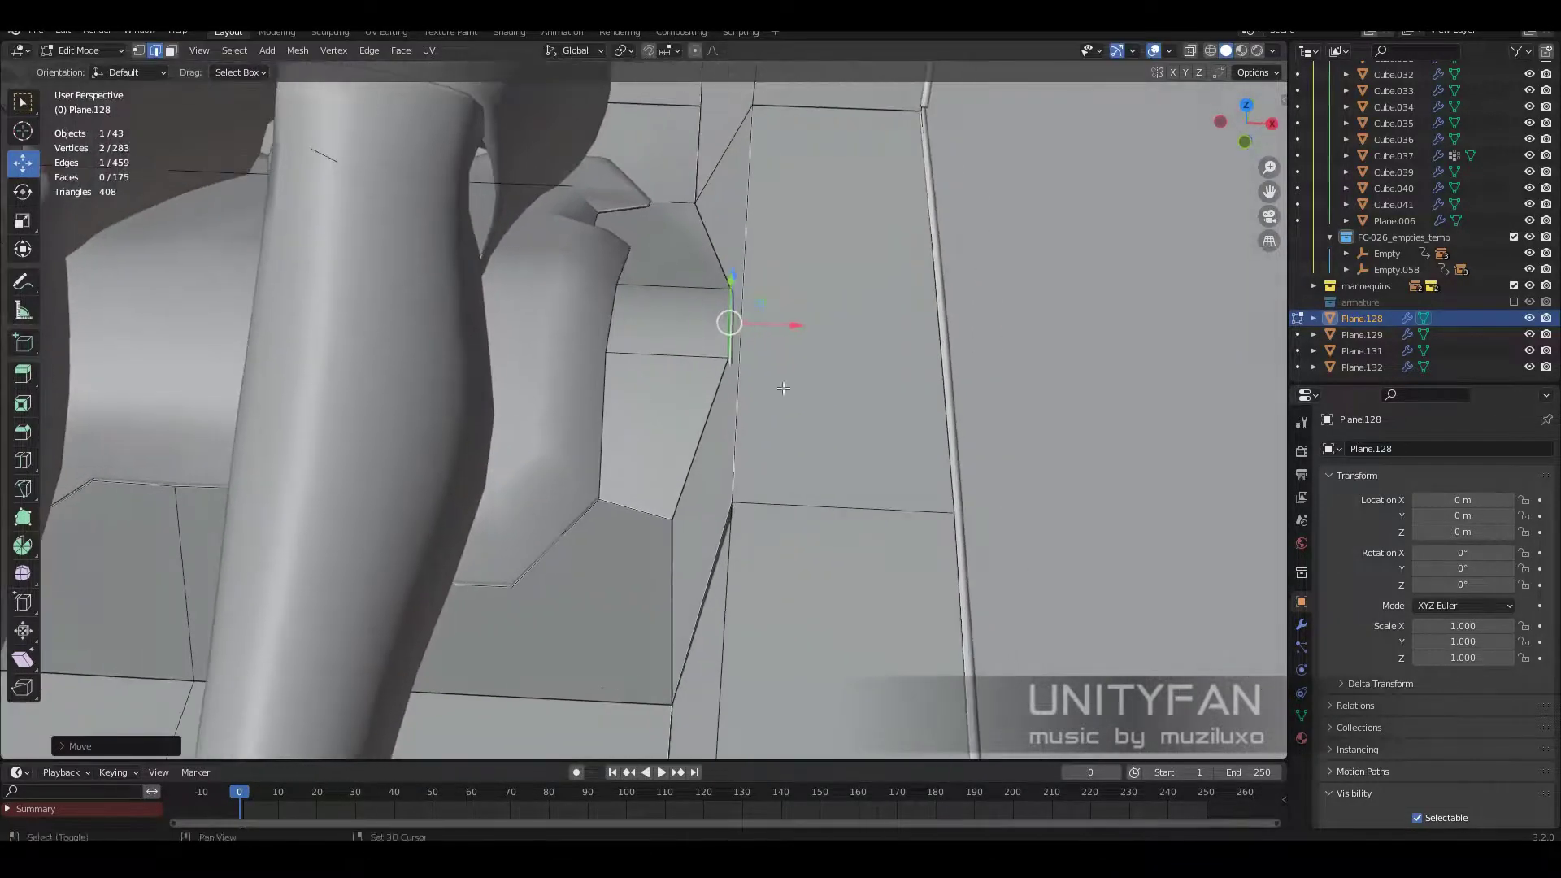
{"action": "left_click", "coordinate": [144, 50]}
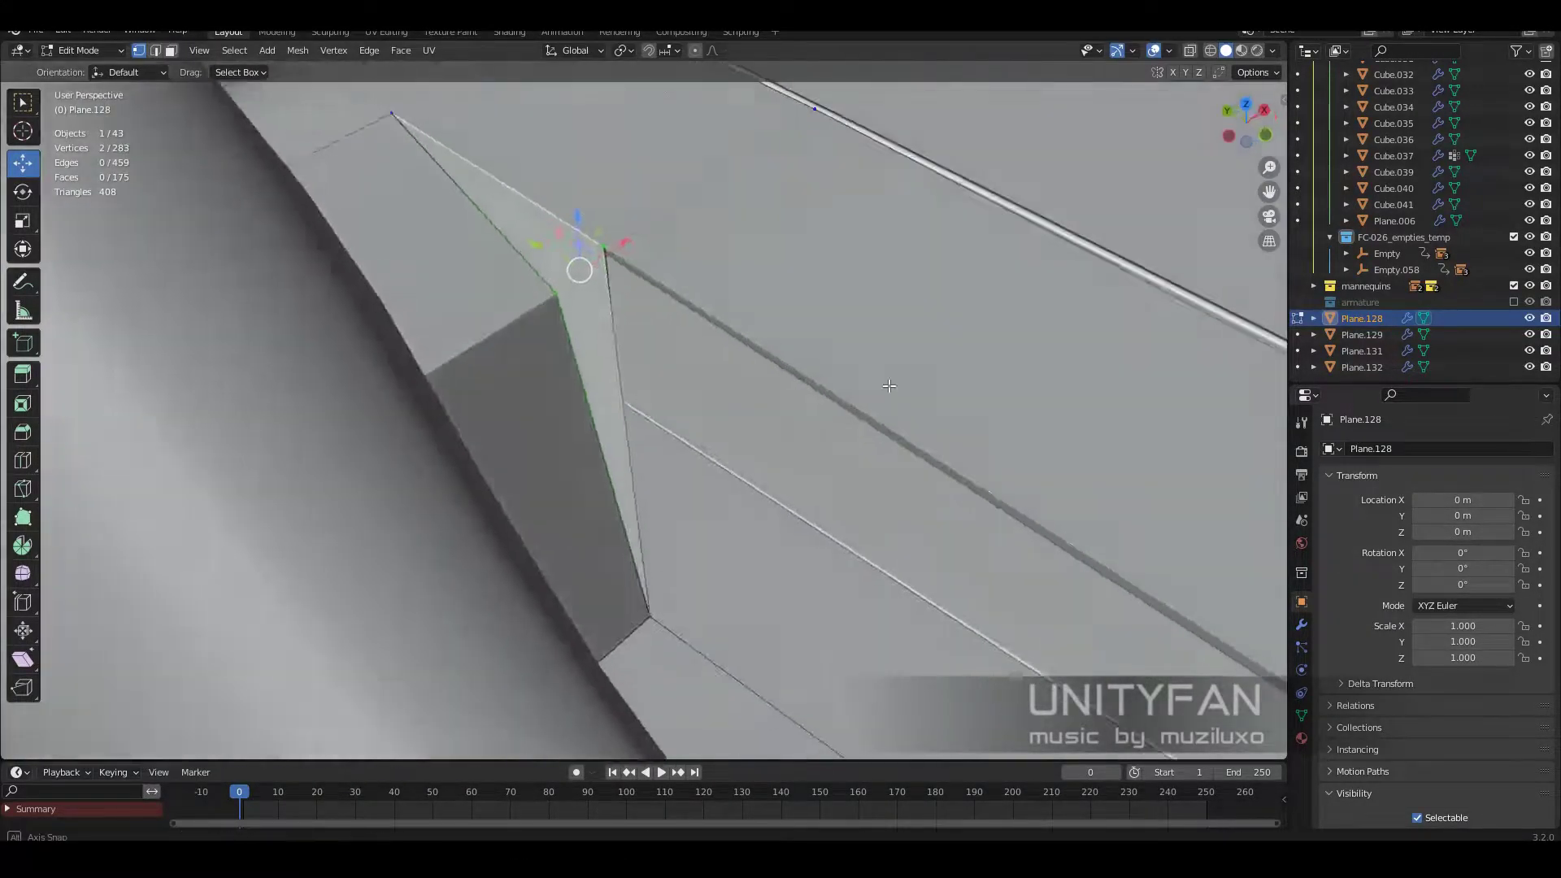
{"action": "key", "text": "j"}
{"action": "middle_click_drag", "start_coordinate": [889, 385], "coordinate": [826, 511]}
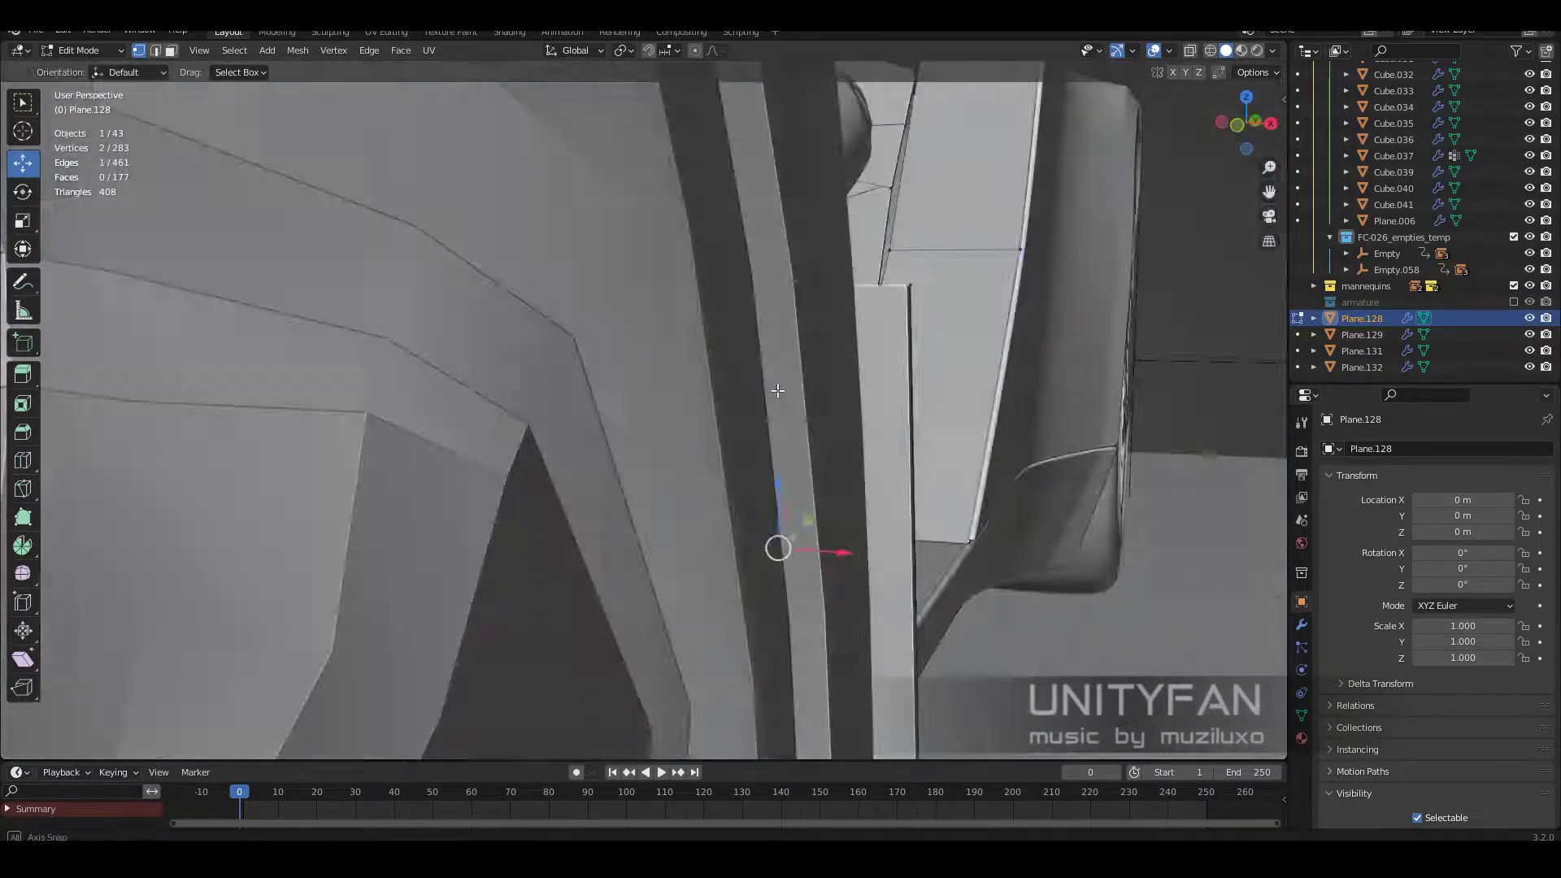
{"action": "key", "text": "j"}
{"action": "mouse_move", "coordinate": [785, 376]}
{"action": "middle_mouse_down"}
{"action": "mouse_move", "coordinate": [882, 480]}
{"action": "mouse_move", "coordinate": [769, 495]}
{"action": "middle_mouse_up"}
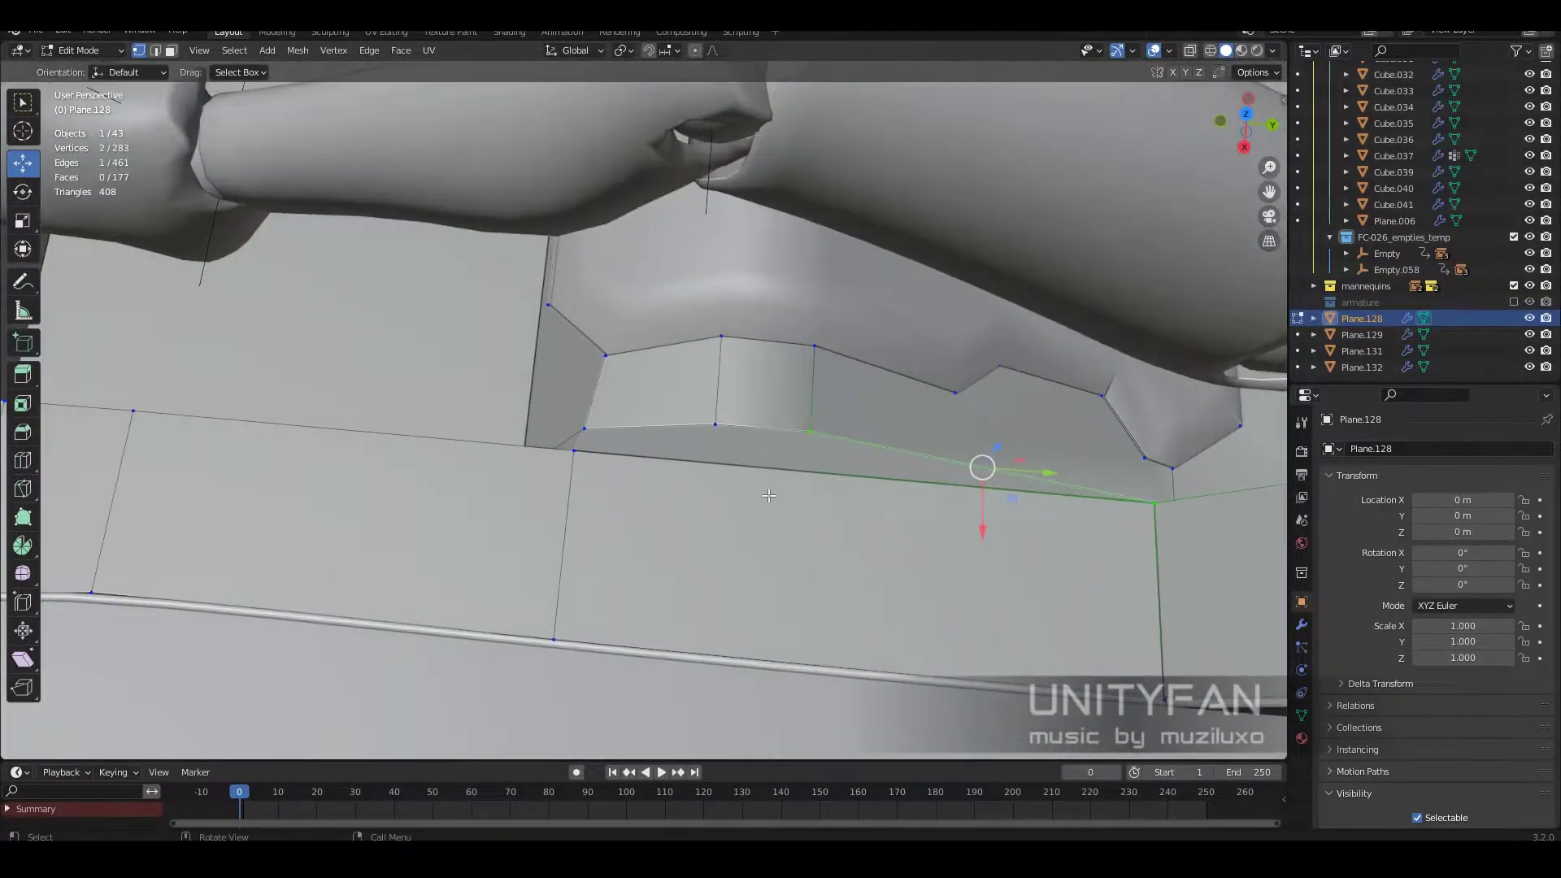
Step: Knife-cut the panel along the sill and below the seat
{"action": "left_click", "coordinate": [705, 644]}
{"action": "key", "text": "Return"}
{"action": "mouse_move", "coordinate": [709, 640]}
{"action": "middle_mouse_down"}
{"action": "mouse_move", "coordinate": [700, 474]}
{"action": "mouse_move", "coordinate": [722, 550]}
{"action": "middle_mouse_up"}
{"action": "left_click", "coordinate": [730, 645]}
{"action": "key", "text": "Return"}
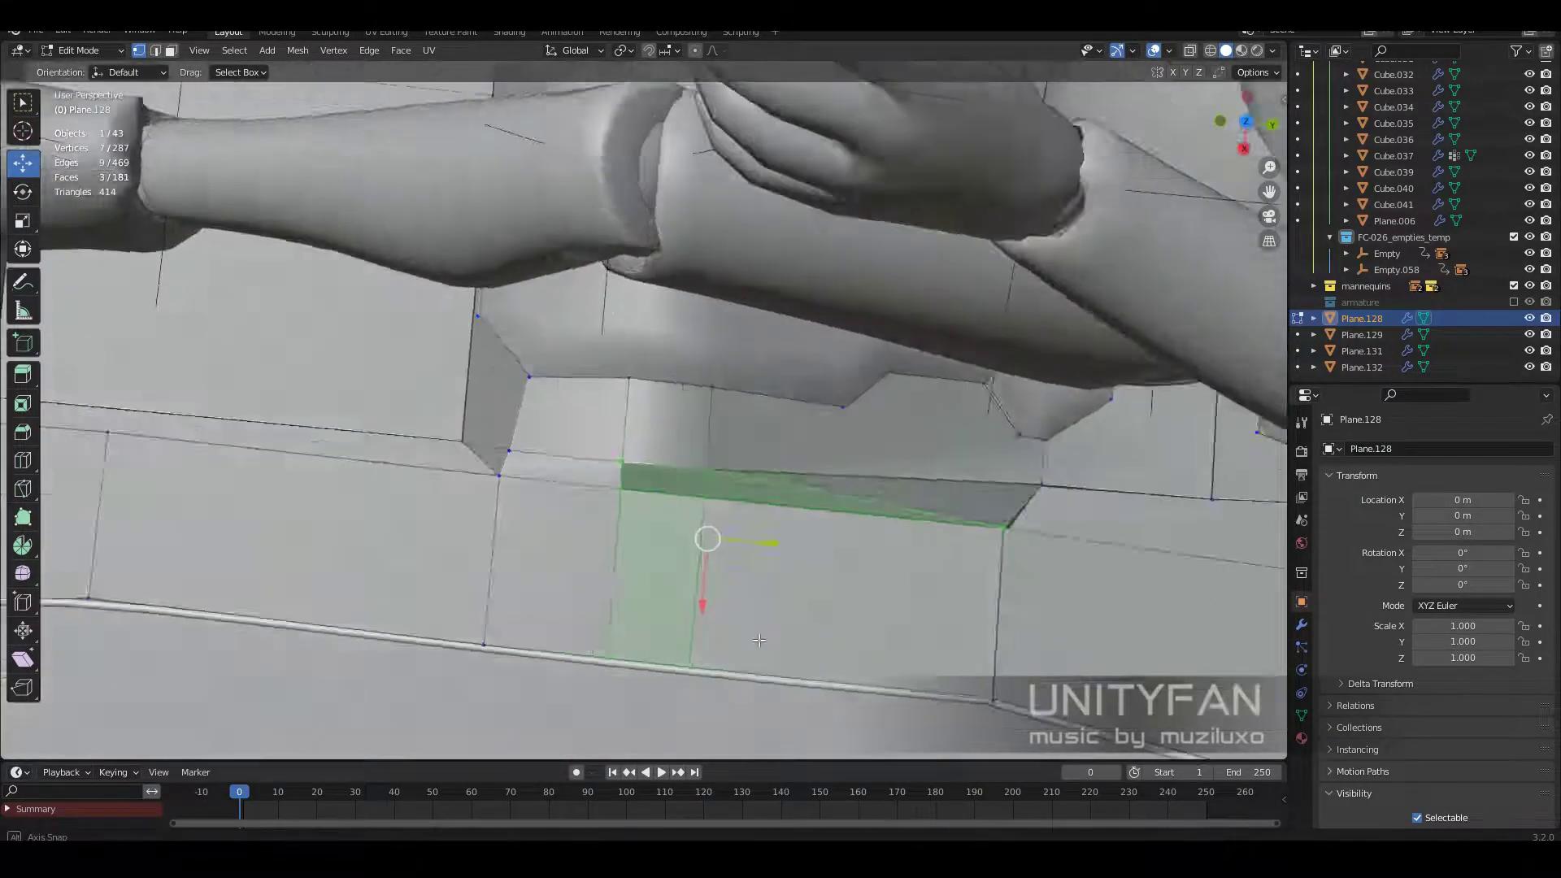
{"action": "middle_click_drag", "start_coordinate": [736, 643], "coordinate": [390, 180]}
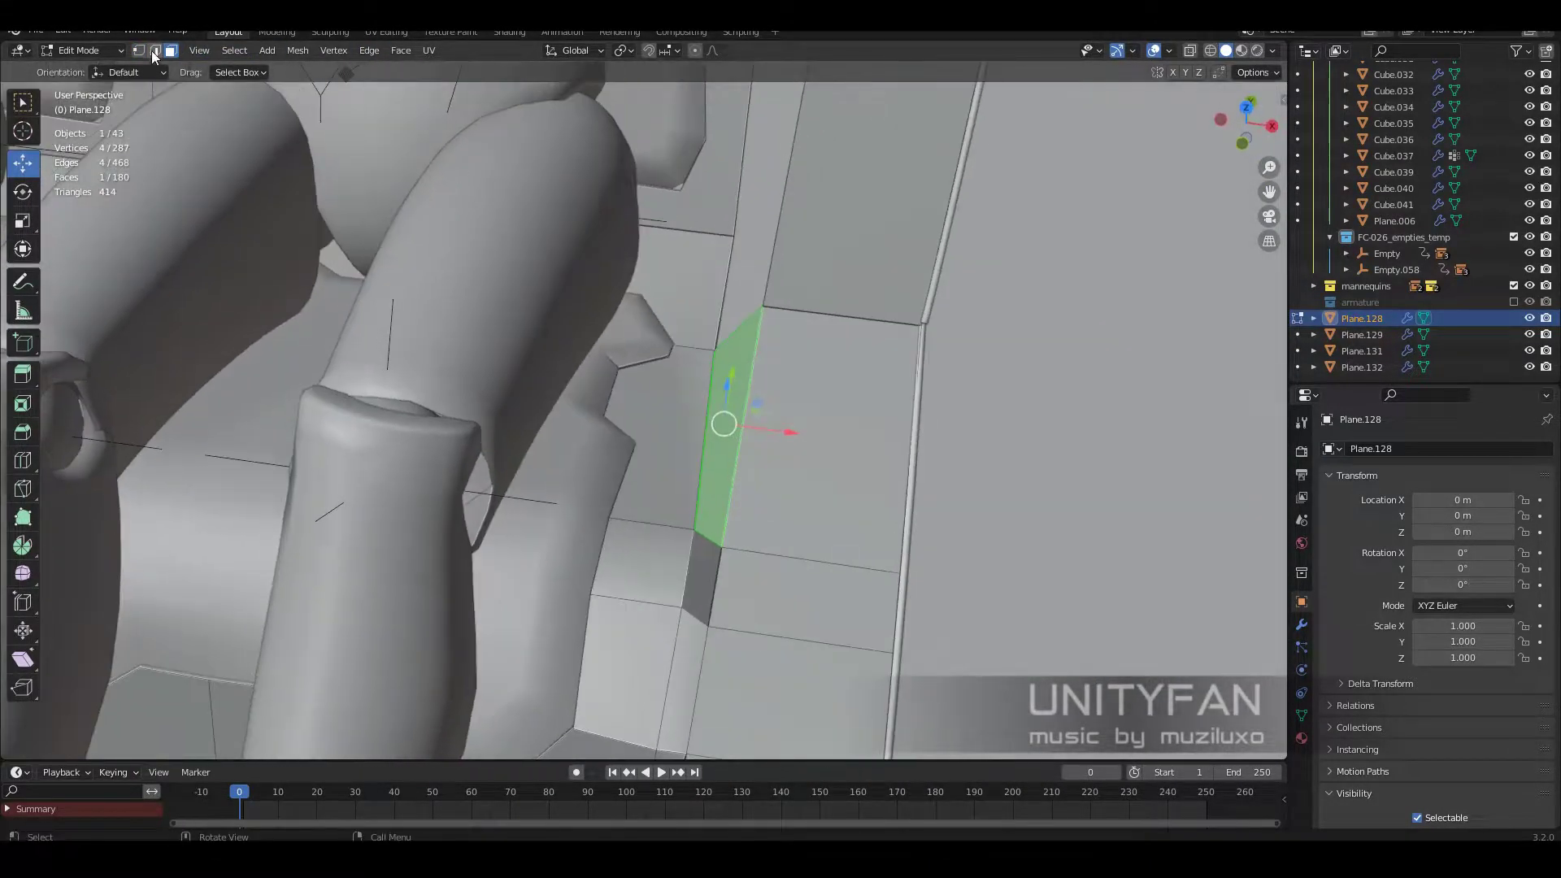
{"action": "middle_click_drag", "start_coordinate": [767, 461], "coordinate": [923, 439]}
Step: Fill the remaining gap with a face, knife-cut across it, and return to Object Mode
{"action": "key", "text": "1"}
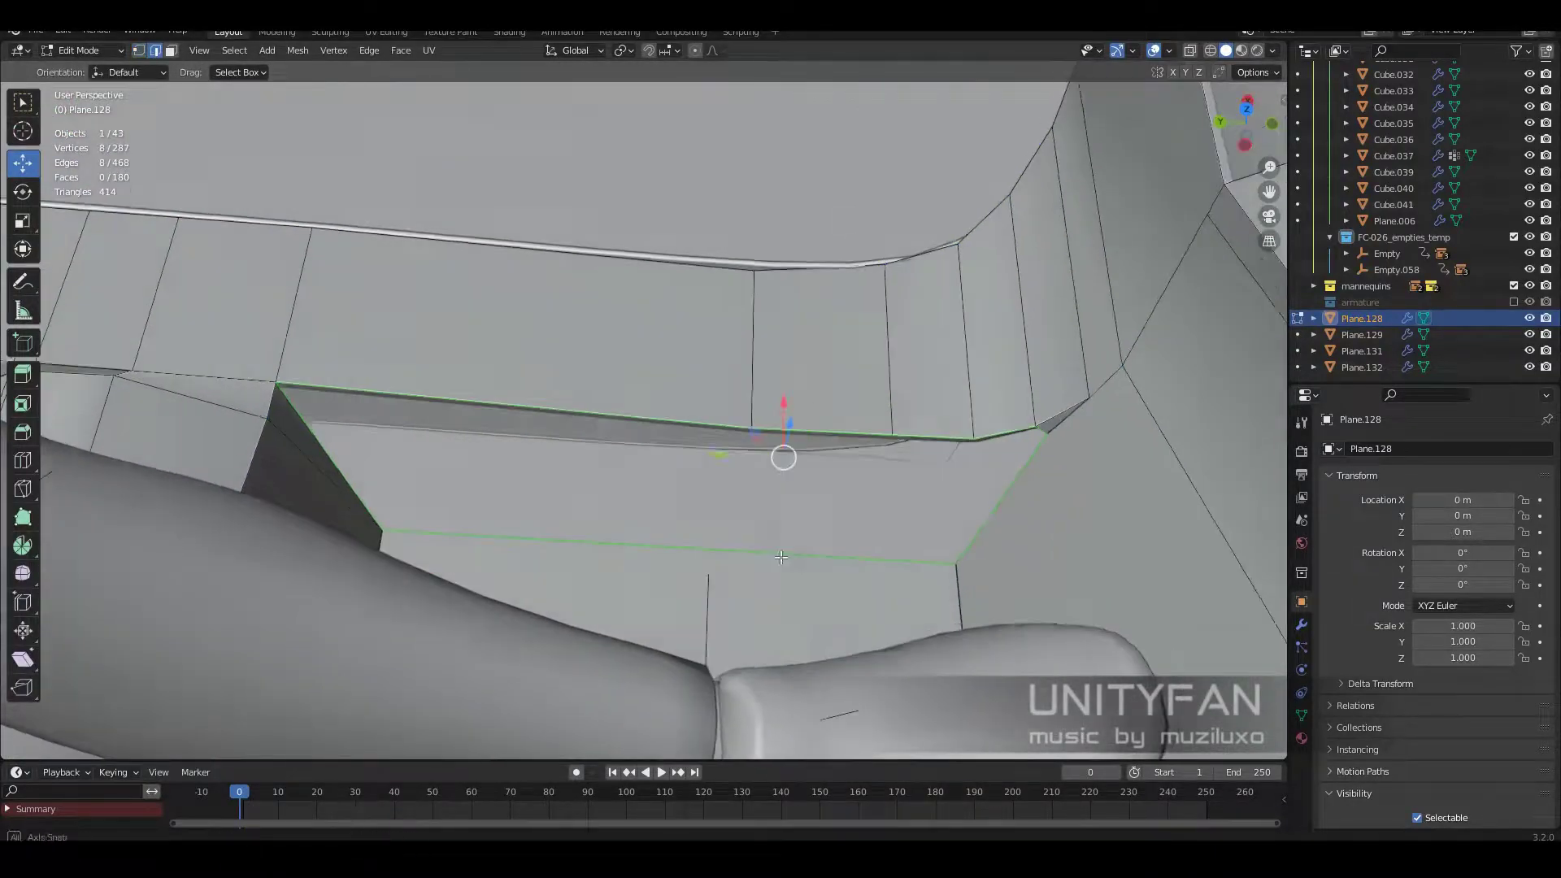
{"action": "key", "text": "f"}
{"action": "middle_click_drag", "start_coordinate": [781, 557], "coordinate": [698, 388]}
{"action": "key", "text": "1"}
{"action": "key", "text": "k"}
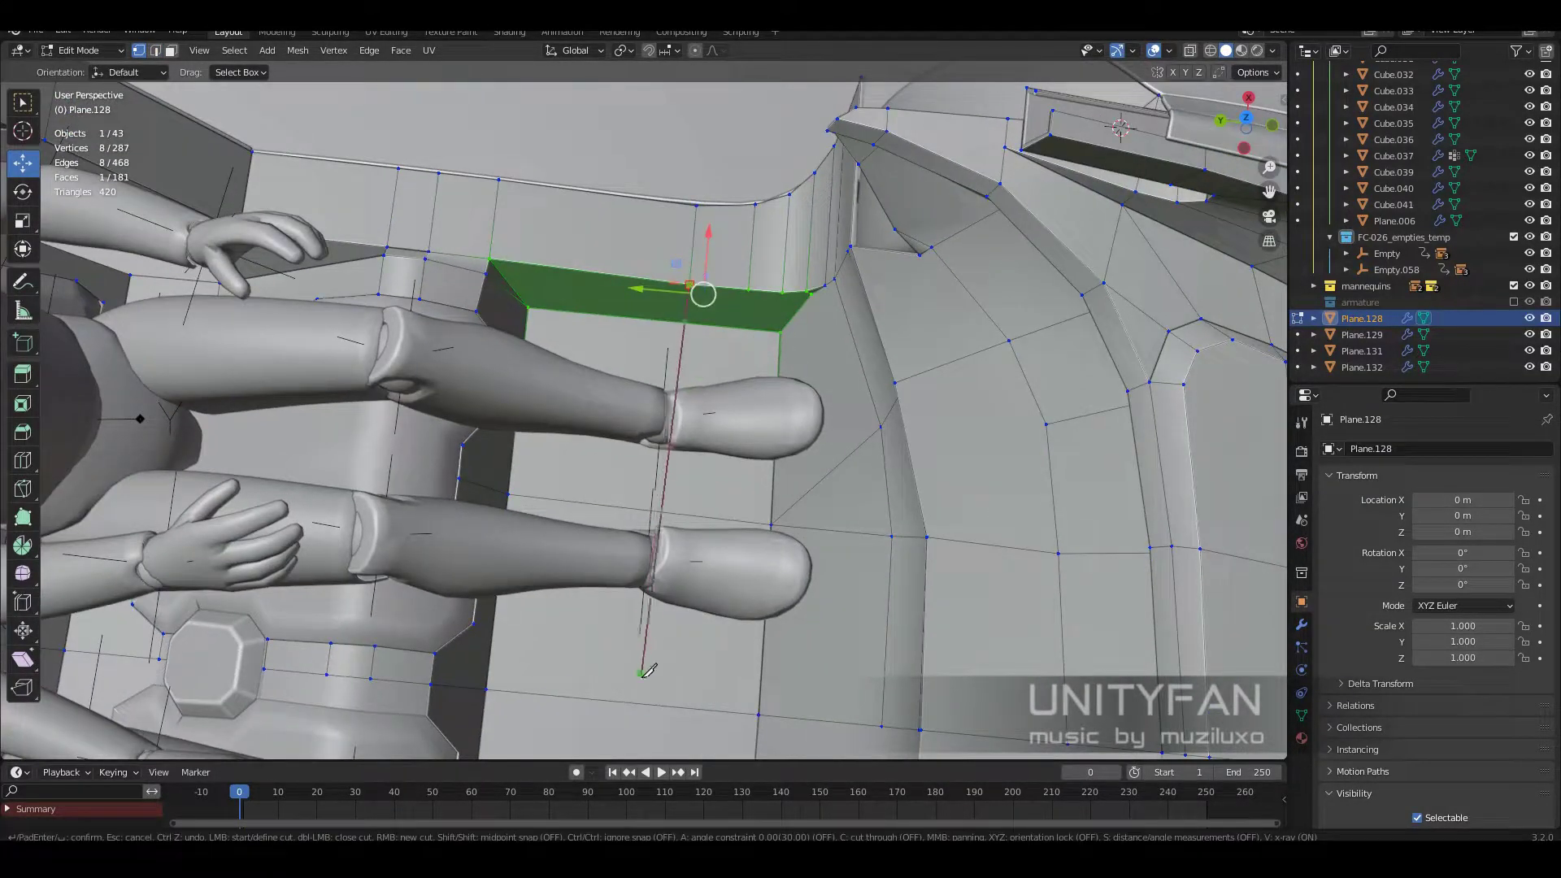
{"action": "key", "text": "Escape"}
{"action": "scroll", "coordinate": [648, 671], "scroll_direction": "down", "scroll_amount": 3}
{"action": "key", "text": "Tab"}
{"action": "mouse_move", "coordinate": [648, 671]}
{"action": "middle_mouse_down"}
{"action": "mouse_move", "coordinate": [661, 470]}
{"action": "mouse_move", "coordinate": [720, 520]}
{"action": "mouse_move", "coordinate": [953, 539]}
{"action": "middle_mouse_up"}
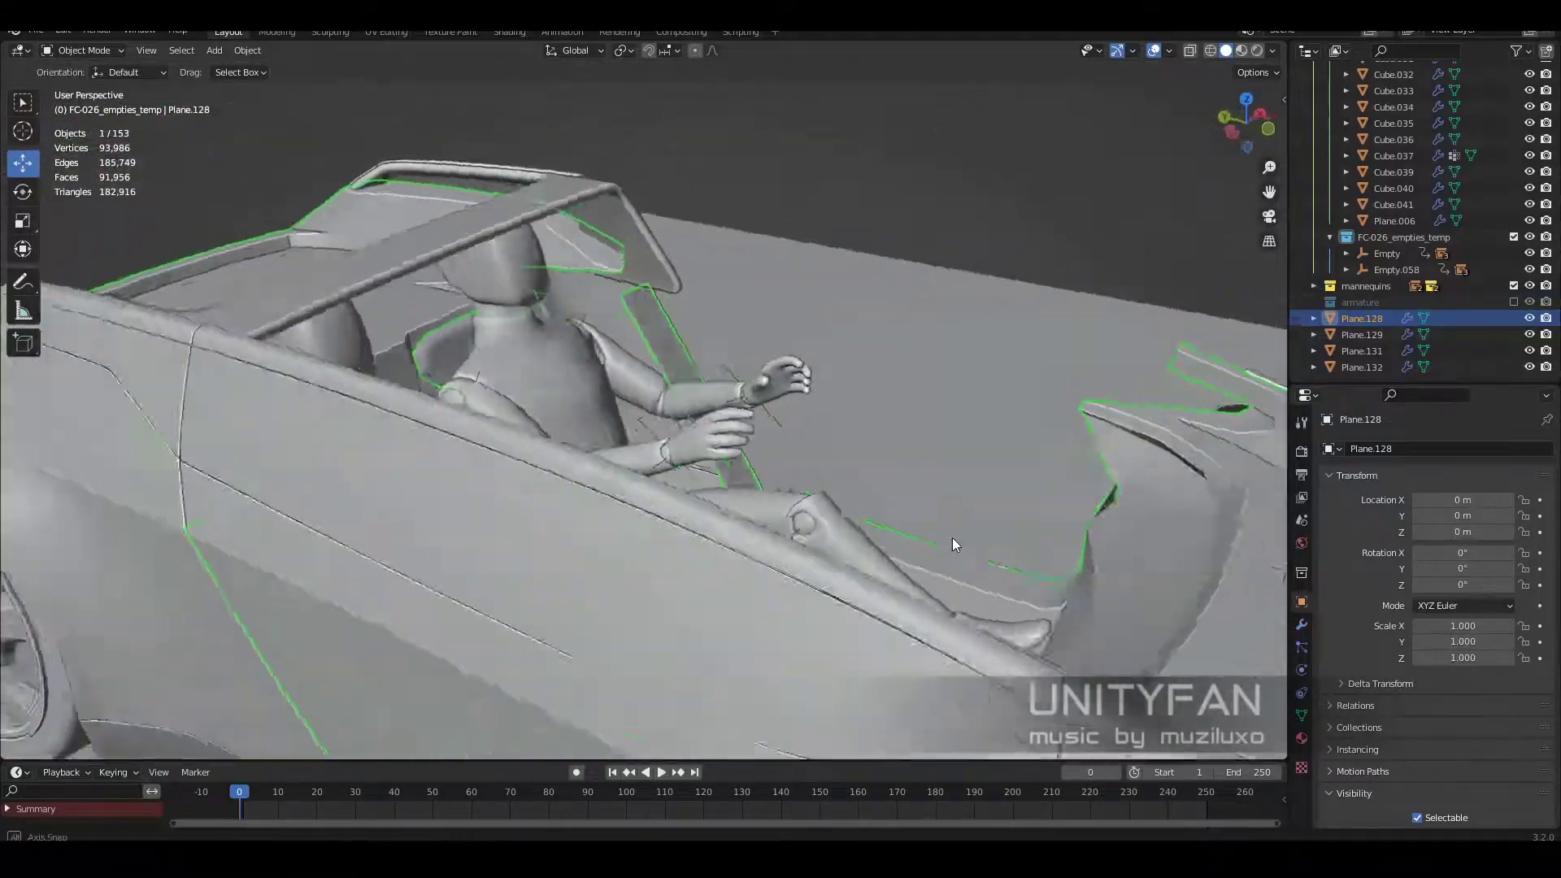
Step: Deselect all, preview materials briefly, return to solid shading and move to frame 71
{"action": "scroll", "coordinate": [953, 539], "scroll_direction": "down", "scroll_amount": 5}
{"action": "key", "text": "alt+a"}
{"action": "key", "text": "z"}
{"action": "left_click", "coordinate": [809, 436]}
{"action": "mouse_move", "coordinate": [639, 431]}
{"action": "middle_mouse_down"}
{"action": "mouse_move", "coordinate": [859, 374]}
{"action": "mouse_move", "coordinate": [841, 439]}
{"action": "middle_mouse_up"}
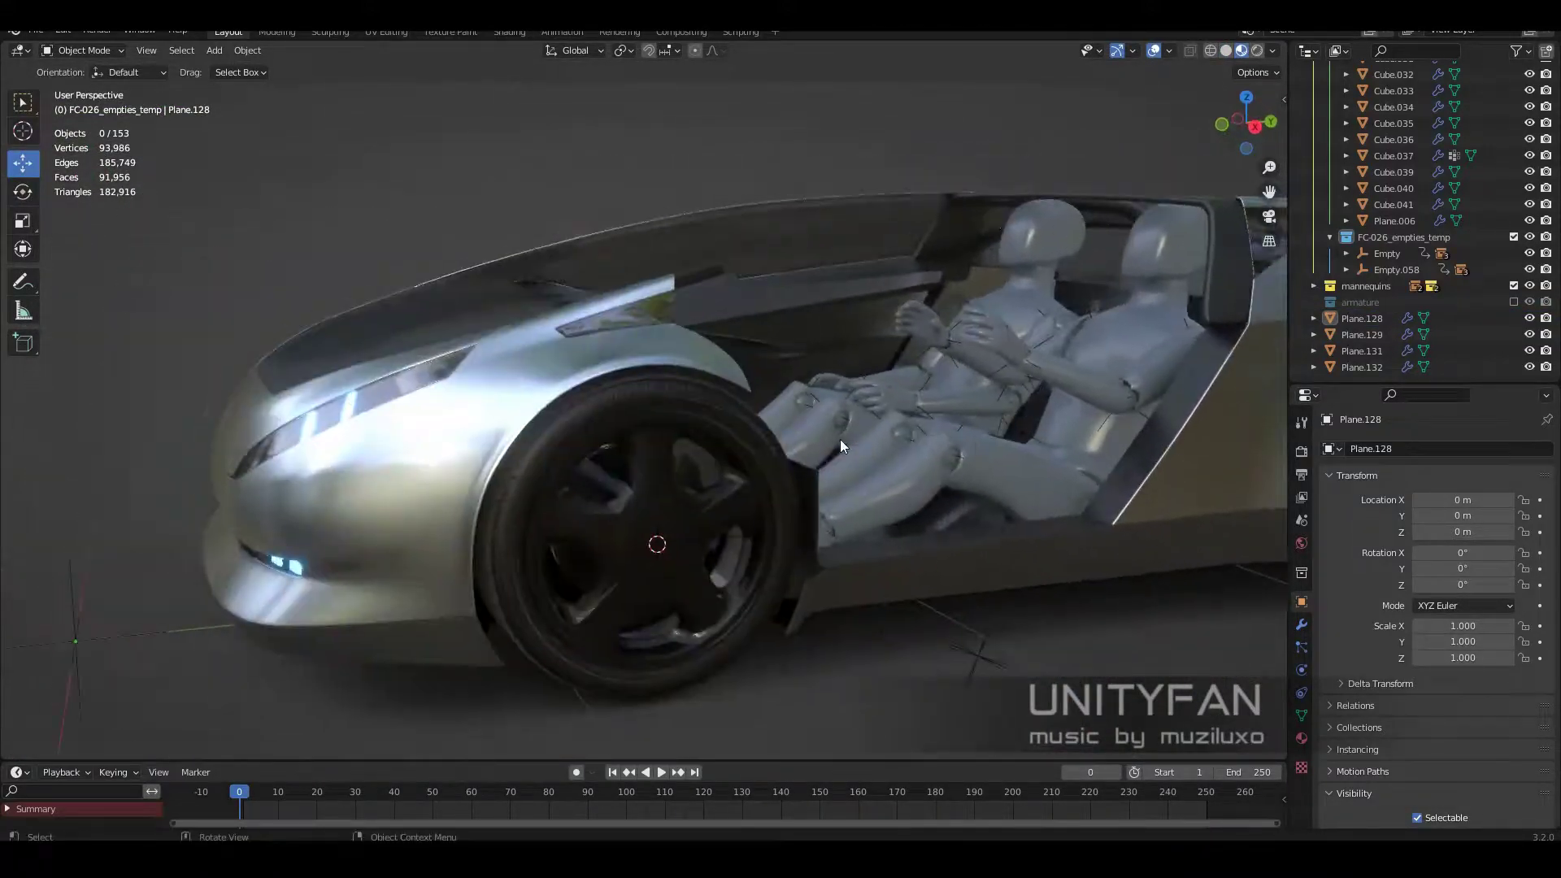
{"action": "key", "text": "z"}
{"action": "left_click", "coordinate": [931, 496]}
{"action": "left_click", "coordinate": [514, 792]}
{"action": "mouse_move", "coordinate": [755, 519]}
{"action": "middle_mouse_down"}
{"action": "mouse_move", "coordinate": [725, 603]}
{"action": "mouse_move", "coordinate": [677, 603]}
{"action": "middle_mouse_up"}
{"action": "scroll", "coordinate": [1465, 330], "scroll_direction": "up", "scroll_amount": 2}
{"action": "scroll", "coordinate": [1465, 330], "scroll_direction": "up", "scroll_amount": 2}
{"action": "scroll", "coordinate": [1505, 244], "scroll_direction": "up", "scroll_amount": 4}
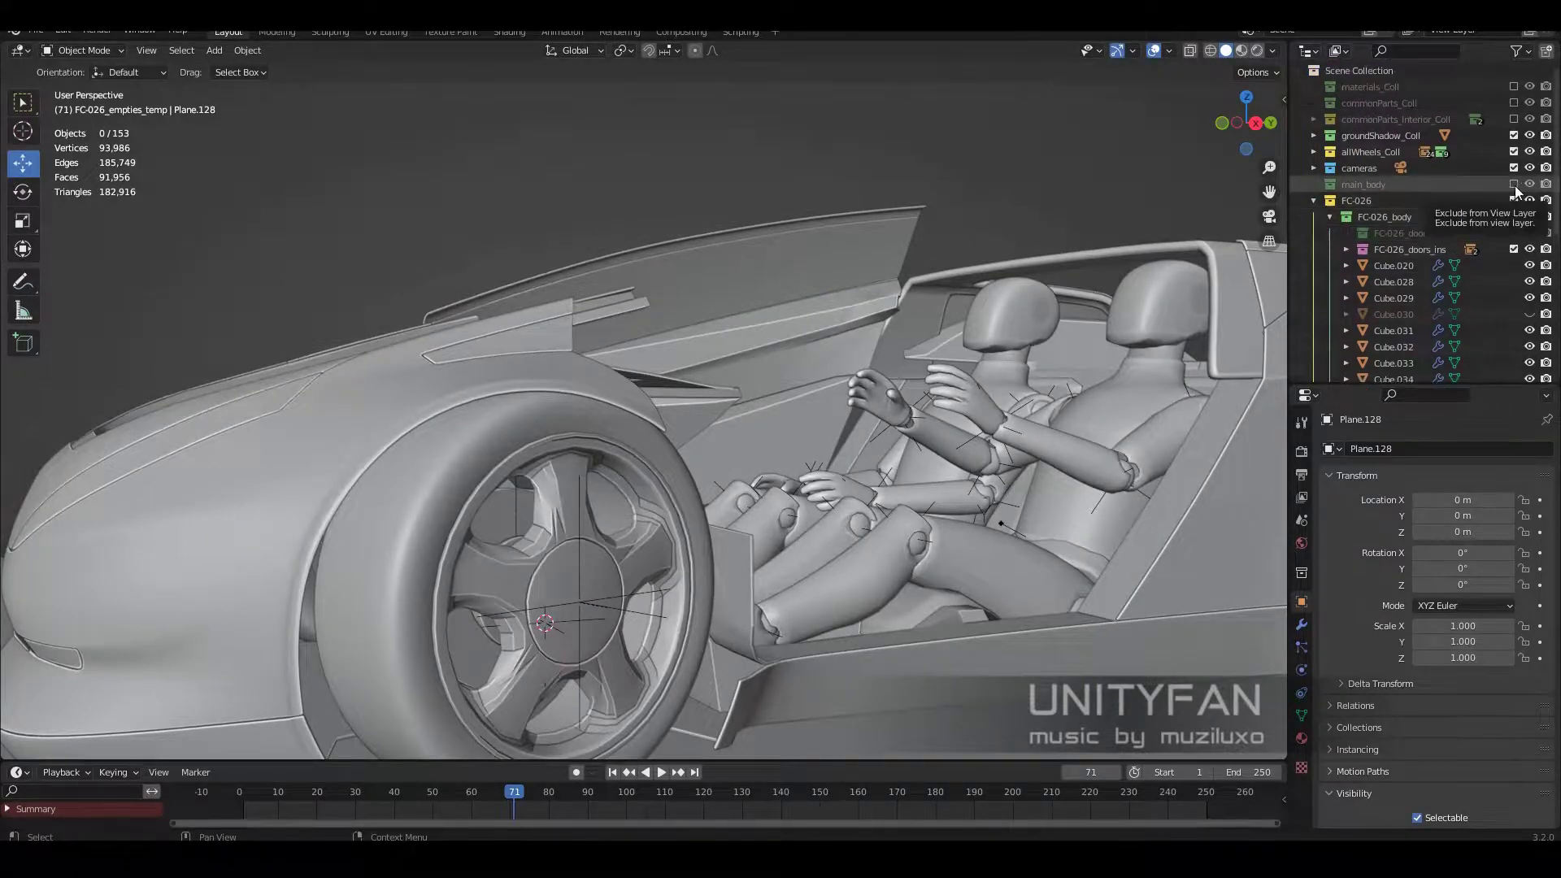
Step: Exclude FC-026 and put Plane.128 into a new collection named FC-026_interior
{"action": "left_click", "coordinate": [1513, 200]}
{"action": "middle_click_drag", "start_coordinate": [1242, 452], "coordinate": [949, 383]}
{"action": "left_click", "coordinate": [949, 383]}
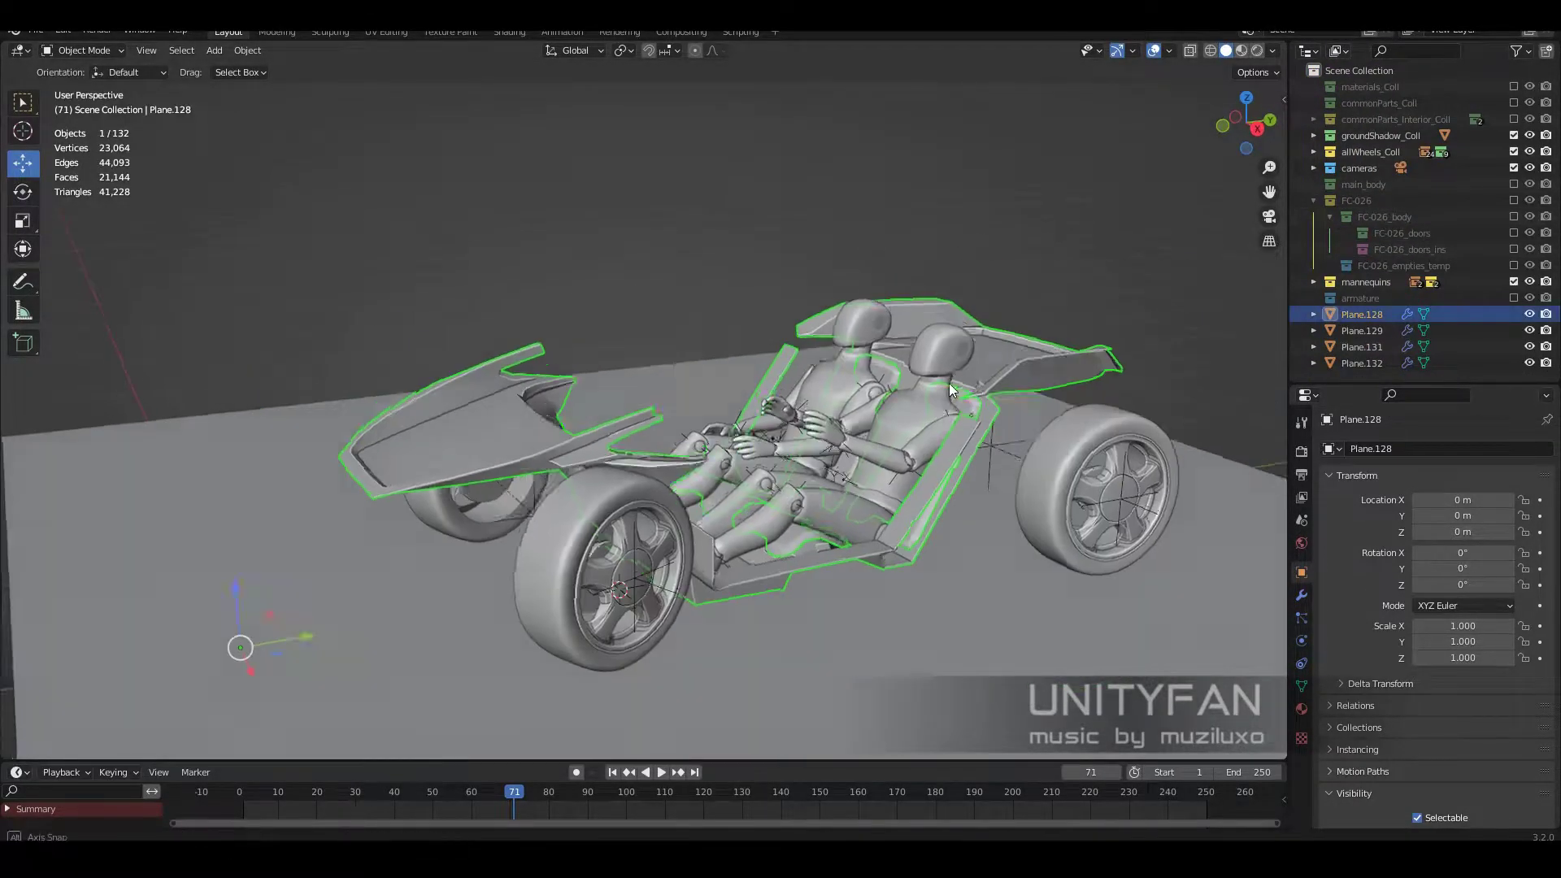
{"action": "right_click", "coordinate": [1383, 65]}
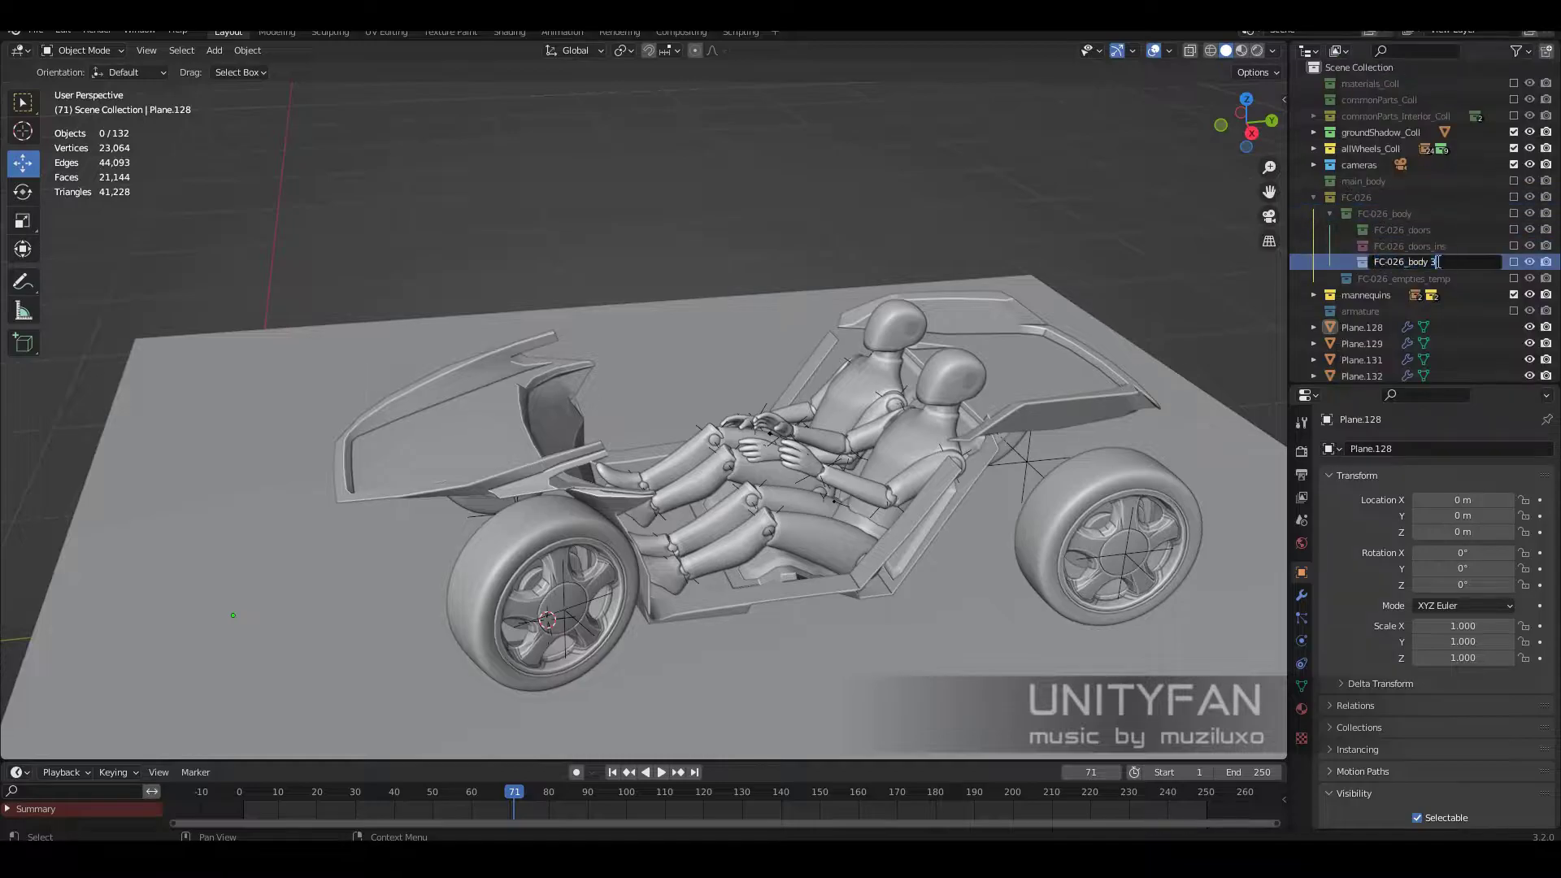
{"action": "type", "text": "interior"}
{"action": "key", "text": "Return"}
{"action": "scroll", "coordinate": [1330, 338], "scroll_direction": "down", "scroll_amount": 1}
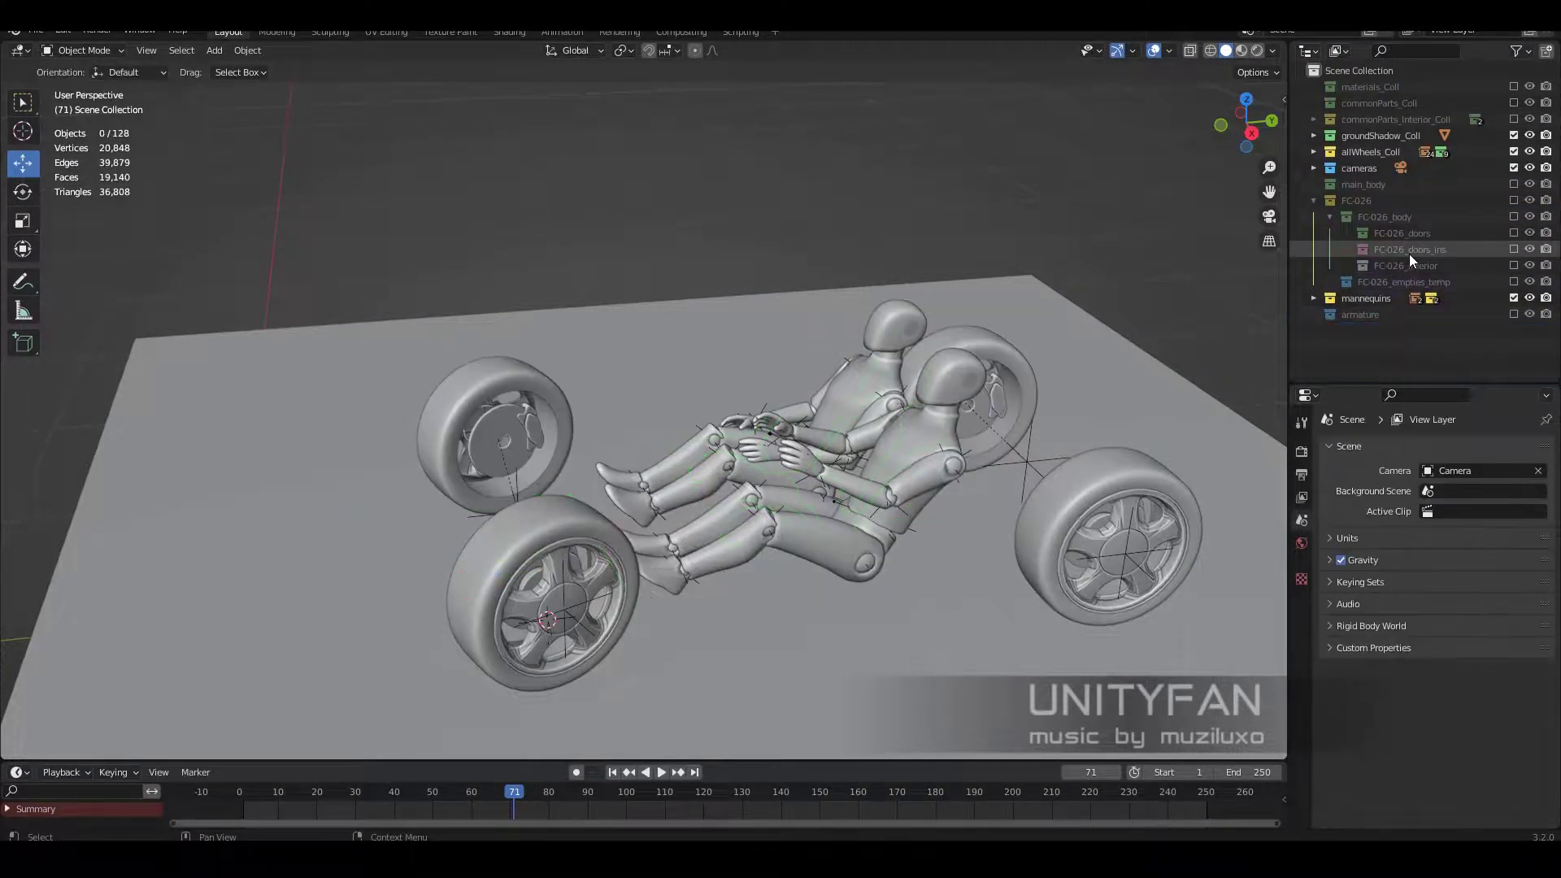
Step: Give FC-026_interior a colour tag and look over the interior and car body
{"action": "left_click", "coordinate": [1301, 523]}
{"action": "mouse_move", "coordinate": [1104, 377]}
{"action": "middle_mouse_down"}
{"action": "mouse_move", "coordinate": [1050, 340]}
{"action": "mouse_move", "coordinate": [997, 480]}
{"action": "middle_mouse_up"}
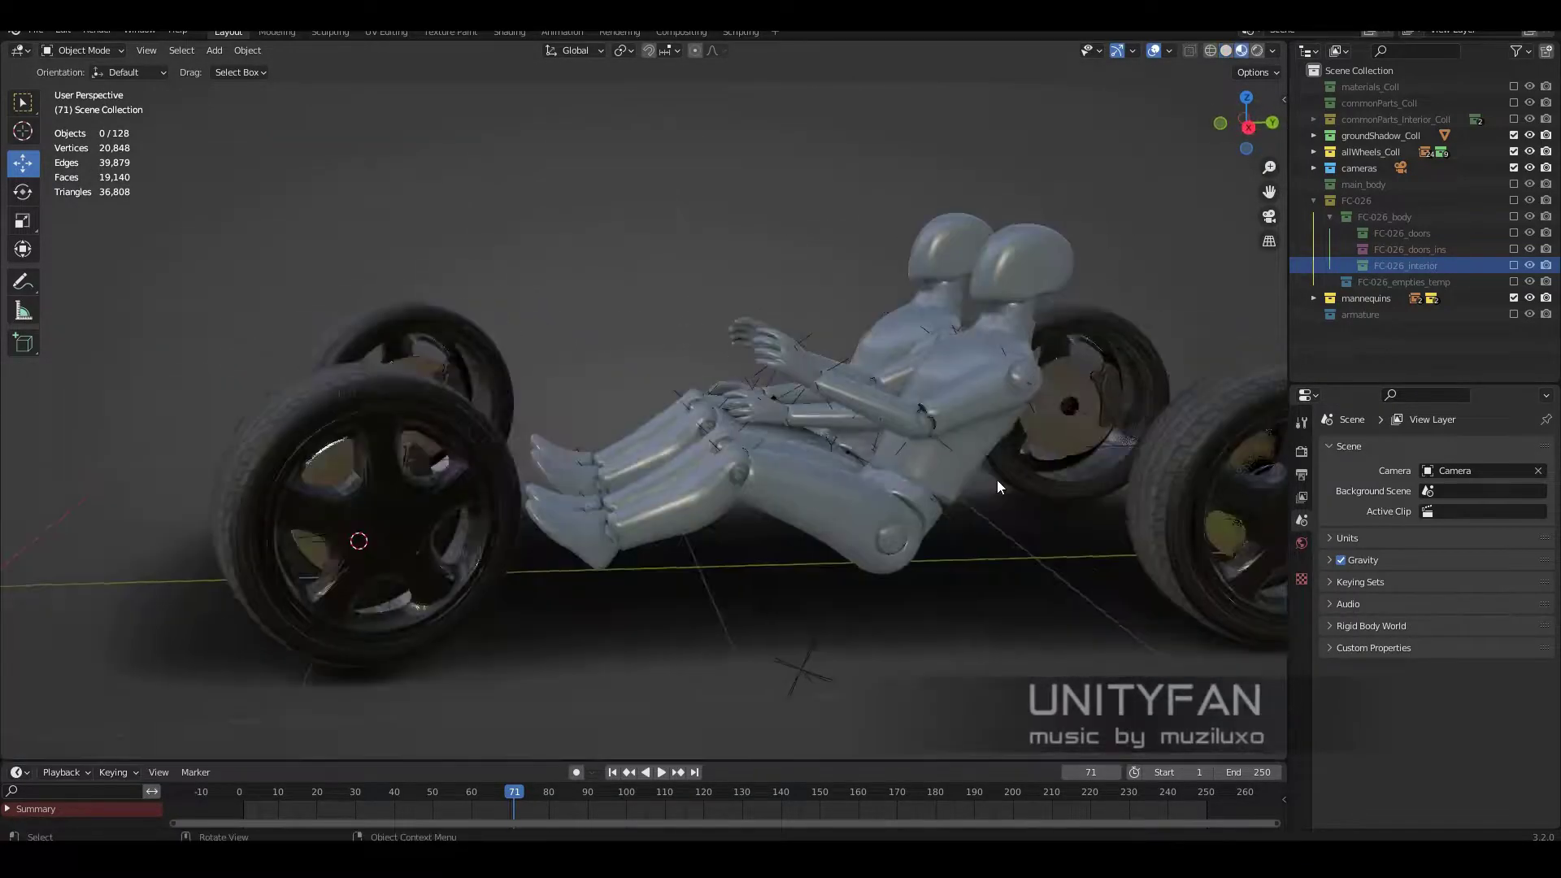
{"action": "mouse_move", "coordinate": [1279, 459]}
{"action": "middle_mouse_down"}
{"action": "mouse_move", "coordinate": [958, 437]}
{"action": "mouse_move", "coordinate": [765, 353]}
{"action": "middle_mouse_up"}
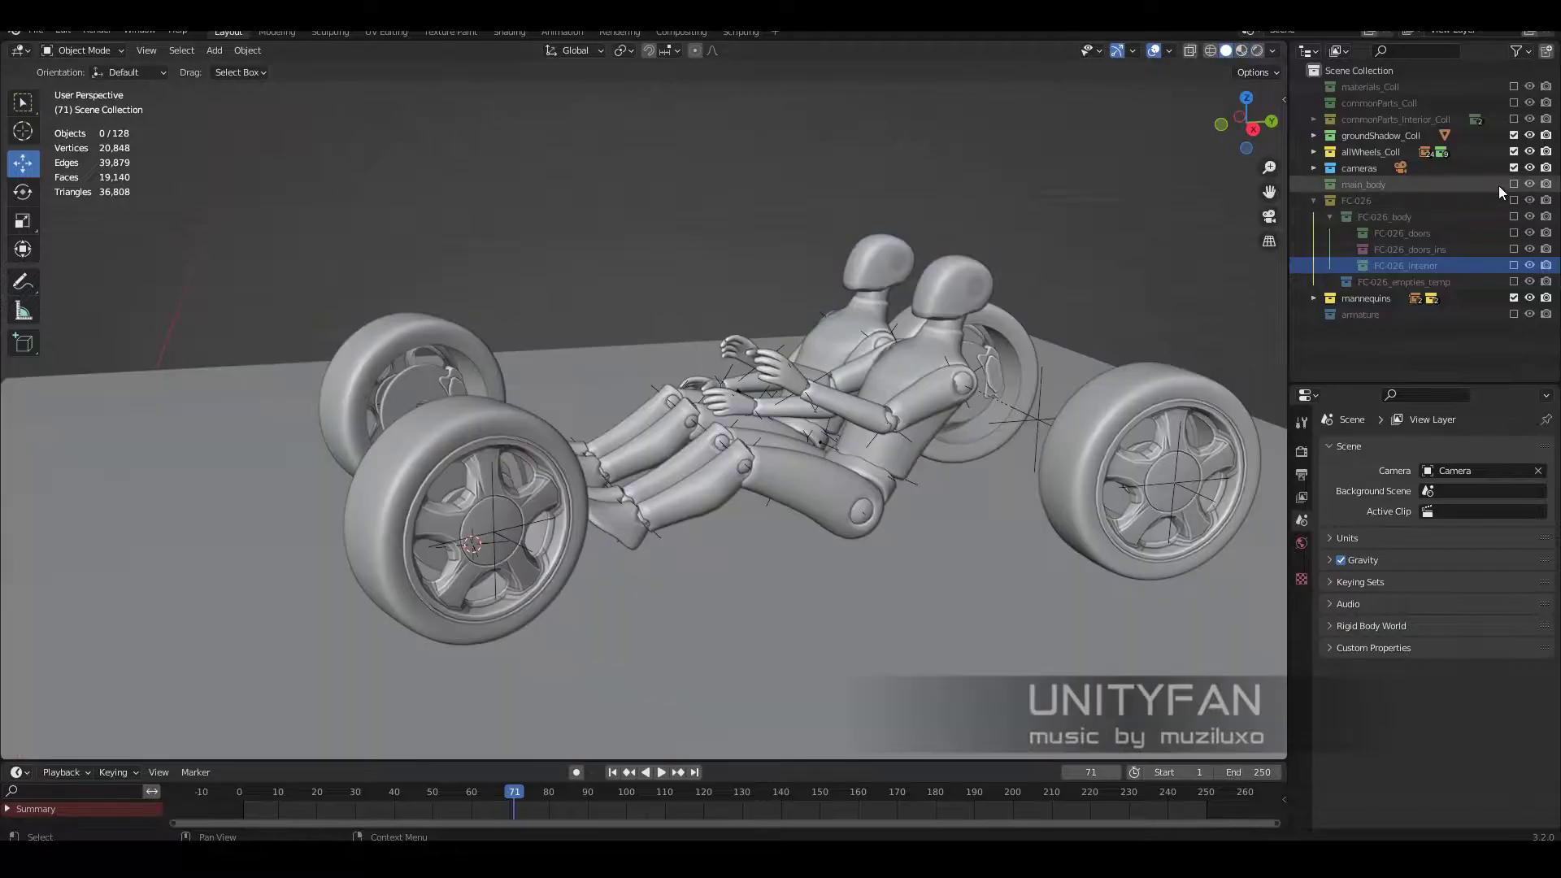
{"action": "mouse_move", "coordinate": [723, 412]}
{"action": "middle_mouse_down"}
{"action": "mouse_move", "coordinate": [769, 454]}
{"action": "mouse_move", "coordinate": [950, 459]}
{"action": "middle_mouse_up"}
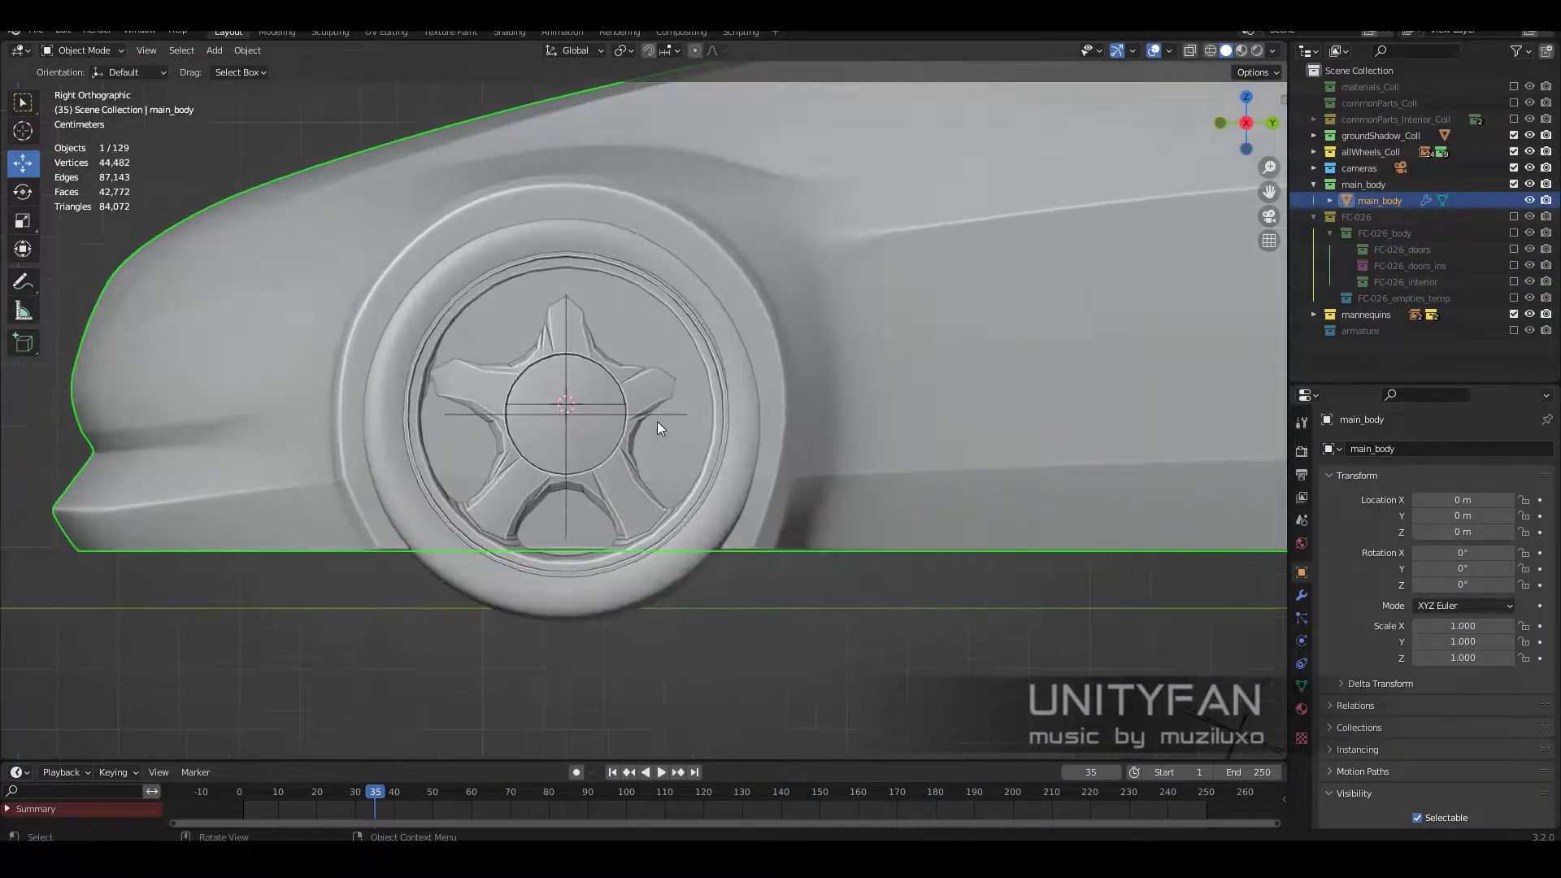
Step: At frame 4, add a 32-vertex mesh circle at the front wheel
{"action": "left_click", "coordinate": [657, 418]}
{"action": "left_click_drag", "start_coordinate": [273, 799], "coordinate": [255, 799]}
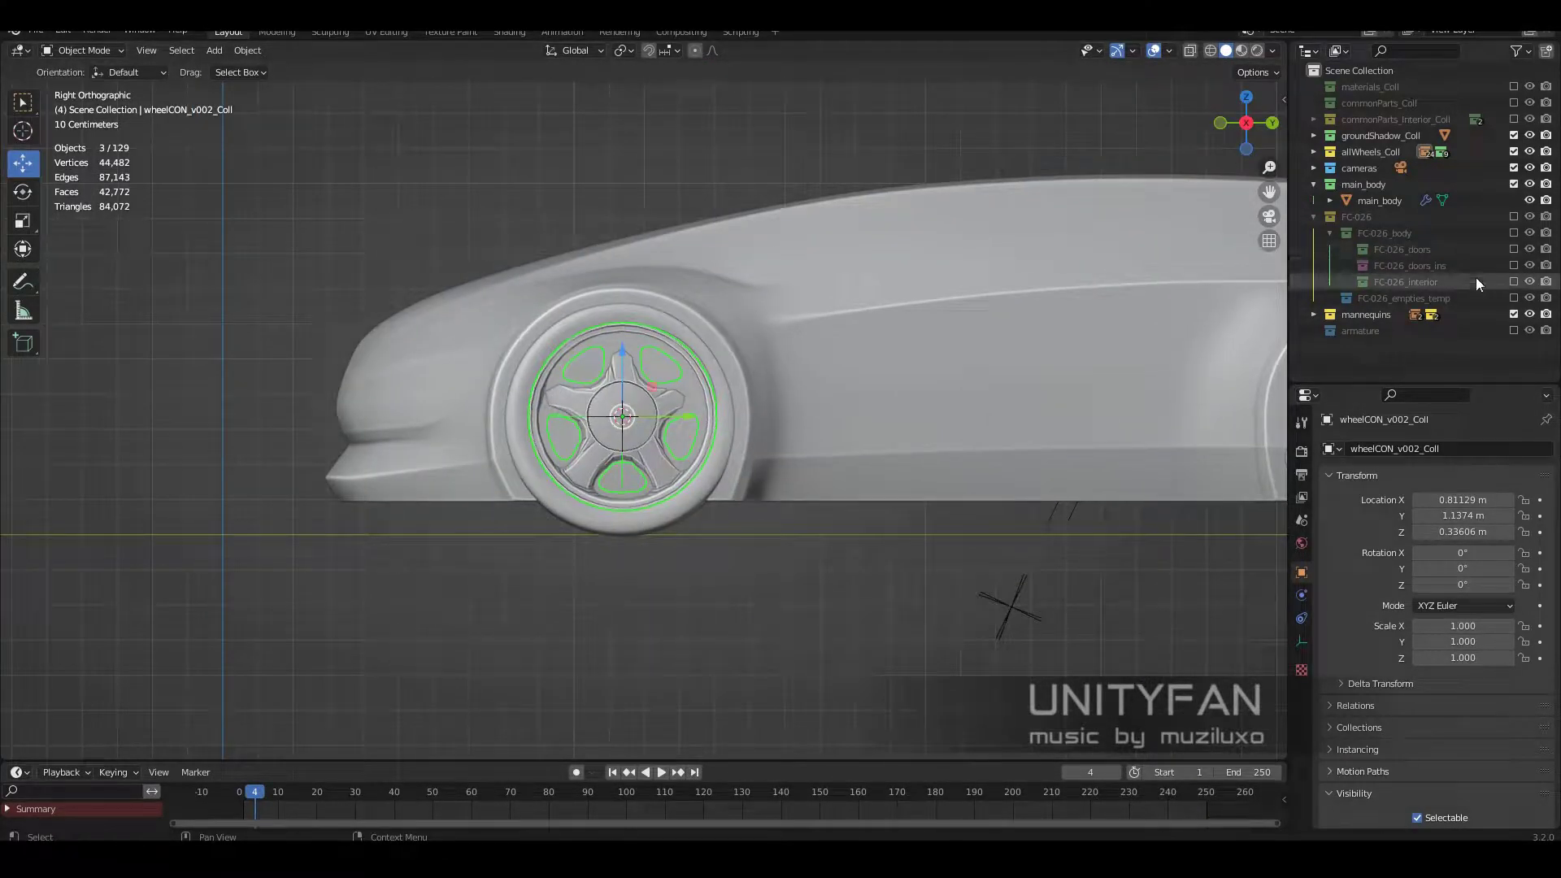
{"action": "scroll", "coordinate": [823, 429], "scroll_direction": "up", "scroll_amount": 1}
{"action": "scroll", "coordinate": [891, 452], "scroll_direction": "down", "scroll_amount": 2}
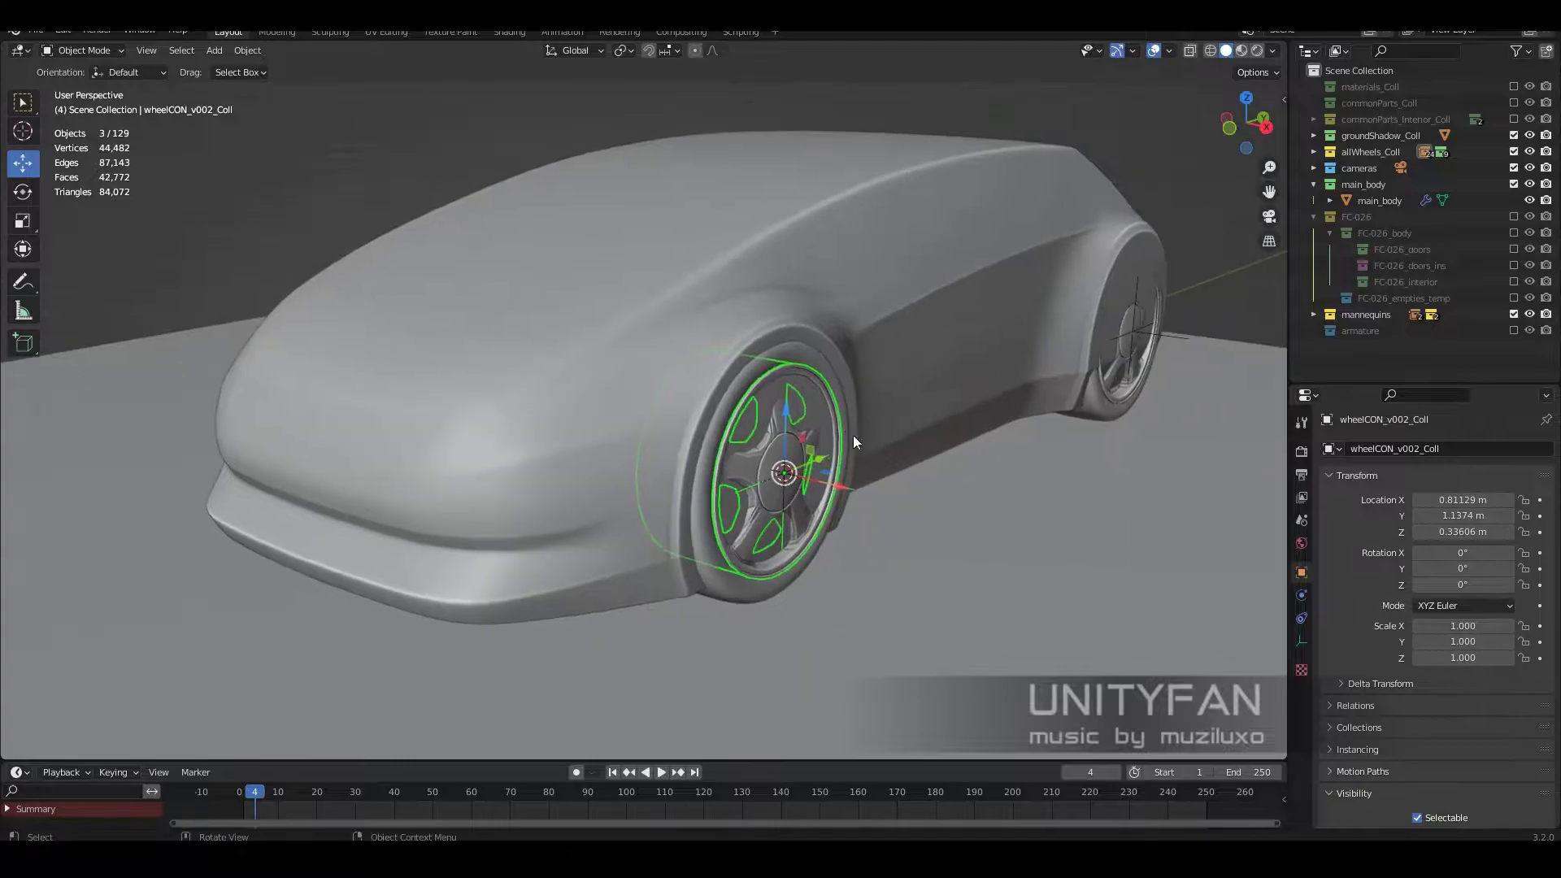
{"action": "key", "text": "shift+a"}
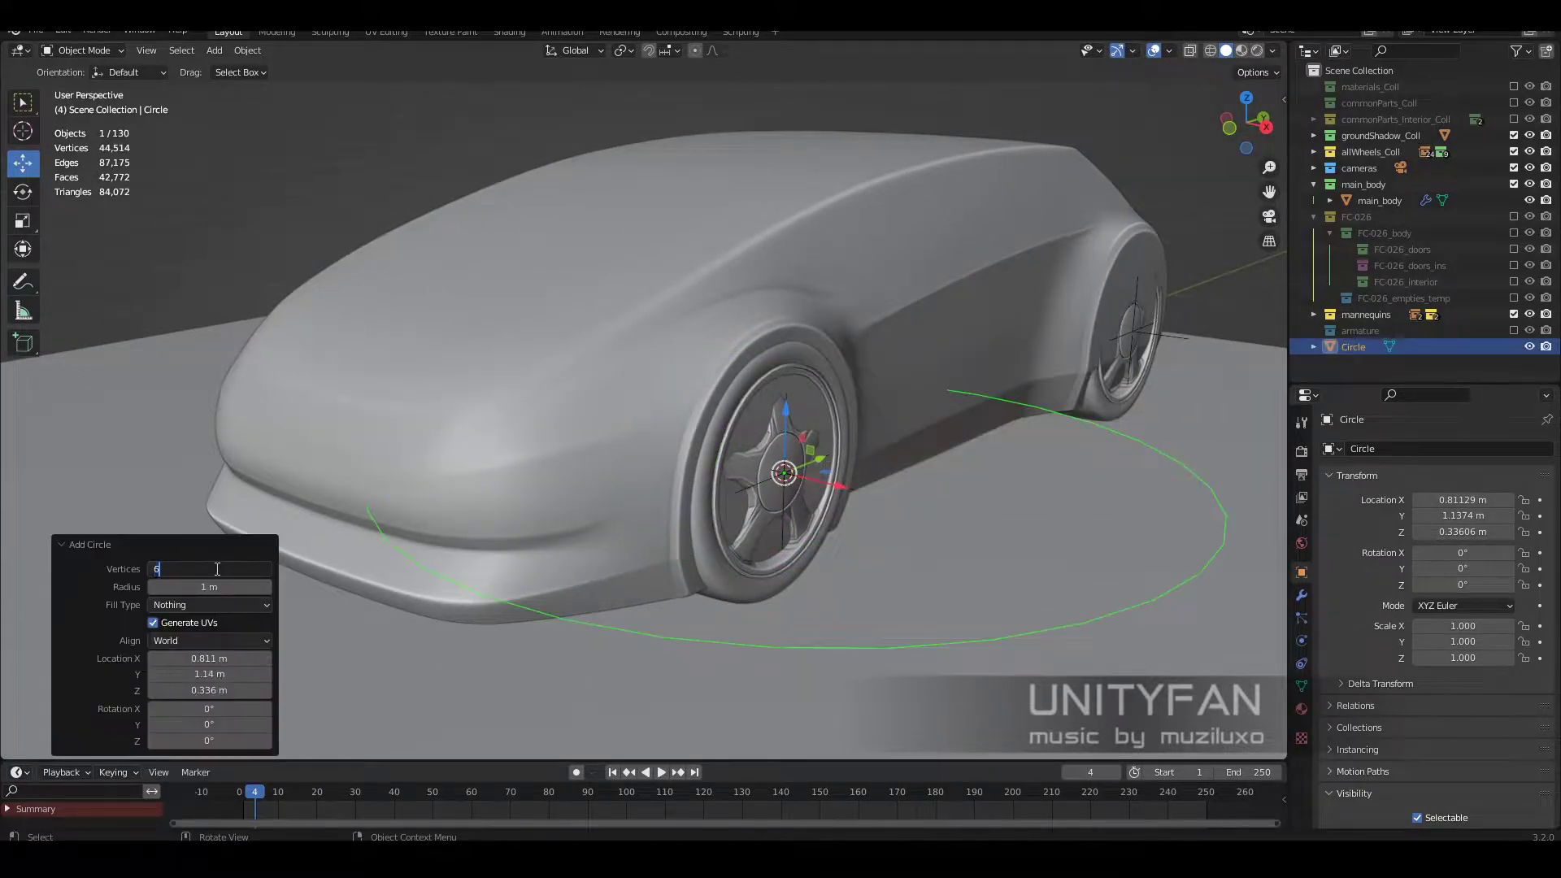
{"action": "type", "text": "4"}
{"action": "key", "text": "Return"}
Step: Rotate the circle 90° on Y and scale it to 0.385 to fit the wheel
{"action": "key", "text": "KP_1"}
{"action": "key", "text": "r"}
{"action": "key", "text": "y"}
{"action": "key", "text": "9"}
{"action": "key", "text": "0"}
{"action": "key", "text": "Return"}
{"action": "key", "text": "KP_3"}
{"action": "key", "text": "s"}
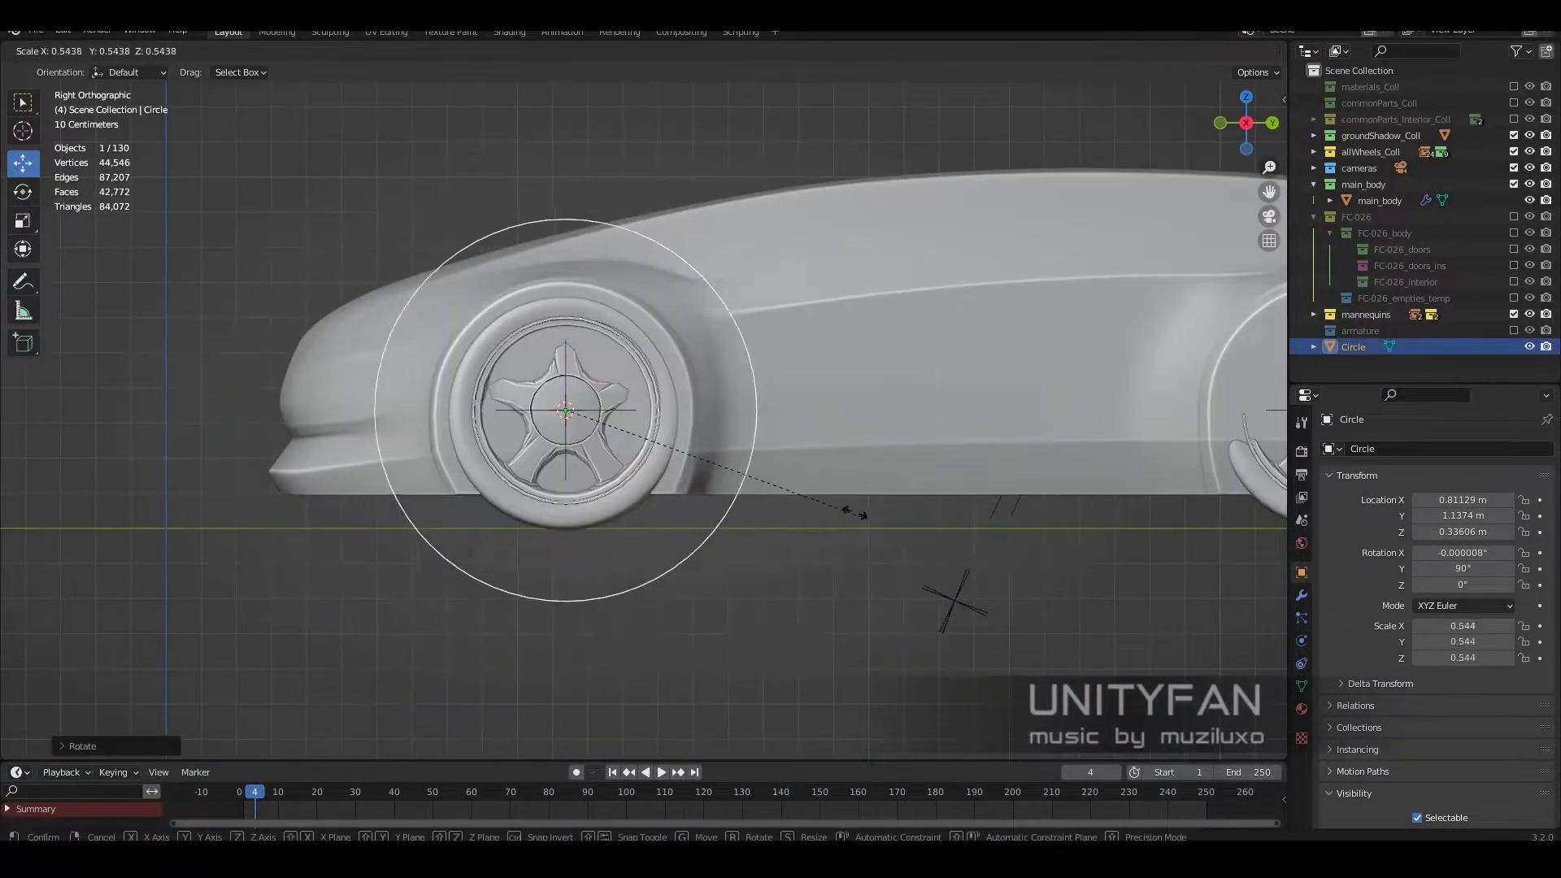
{"action": "left_click", "coordinate": [781, 497]}
{"action": "scroll", "coordinate": [846, 452], "scroll_direction": "up", "scroll_amount": 2}
{"action": "middle_click_drag", "start_coordinate": [846, 452], "coordinate": [951, 493]}
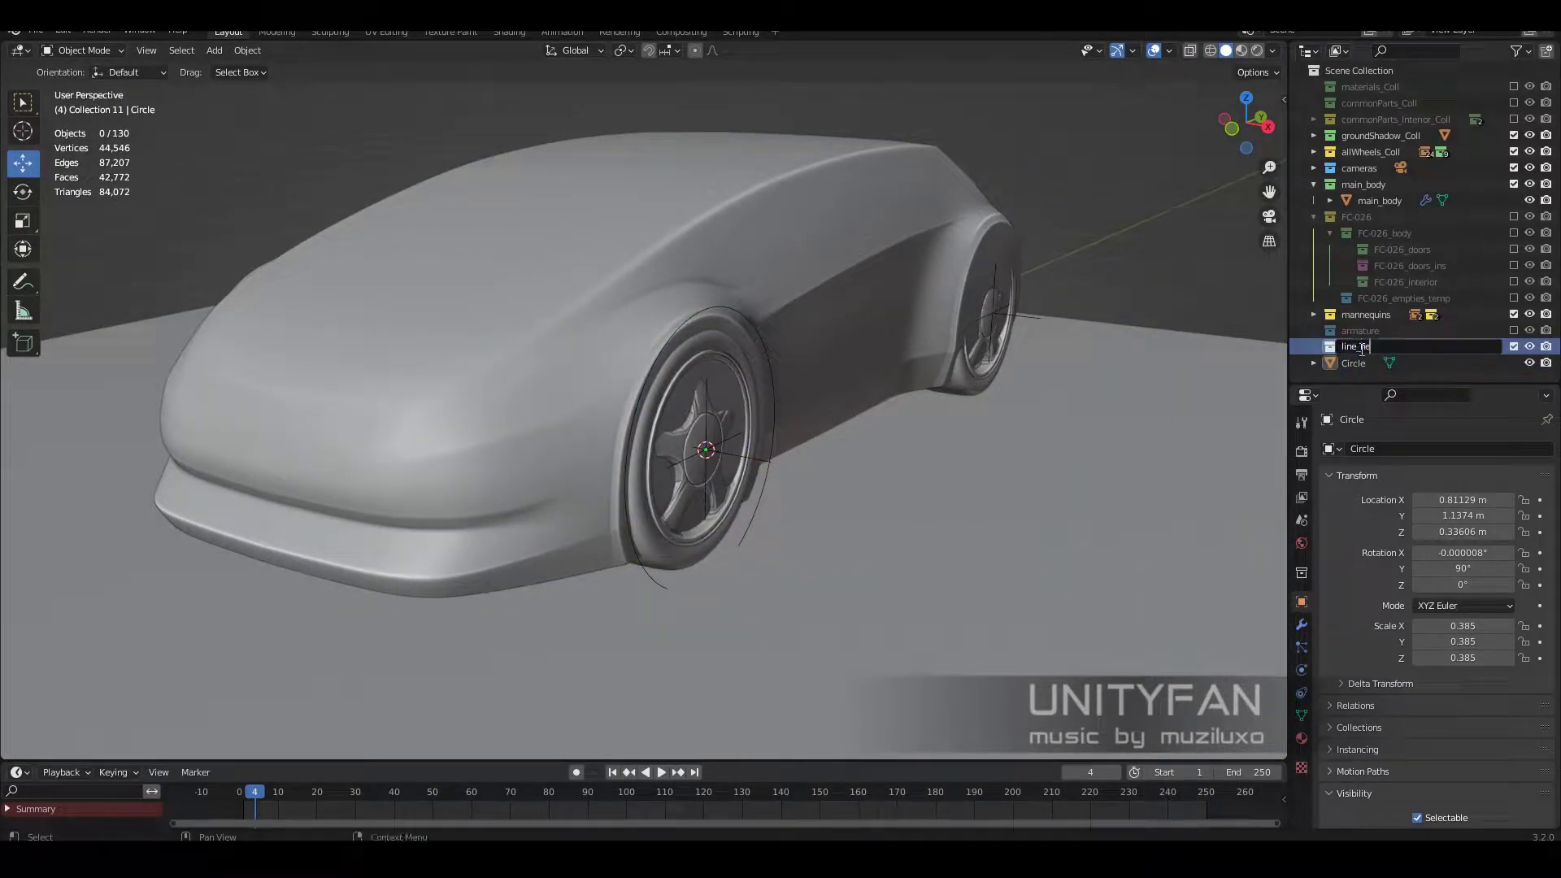
Step: Duplicate the helper circle and snap the copy to the rear wheel centre
{"action": "left_click", "coordinate": [1370, 362]}
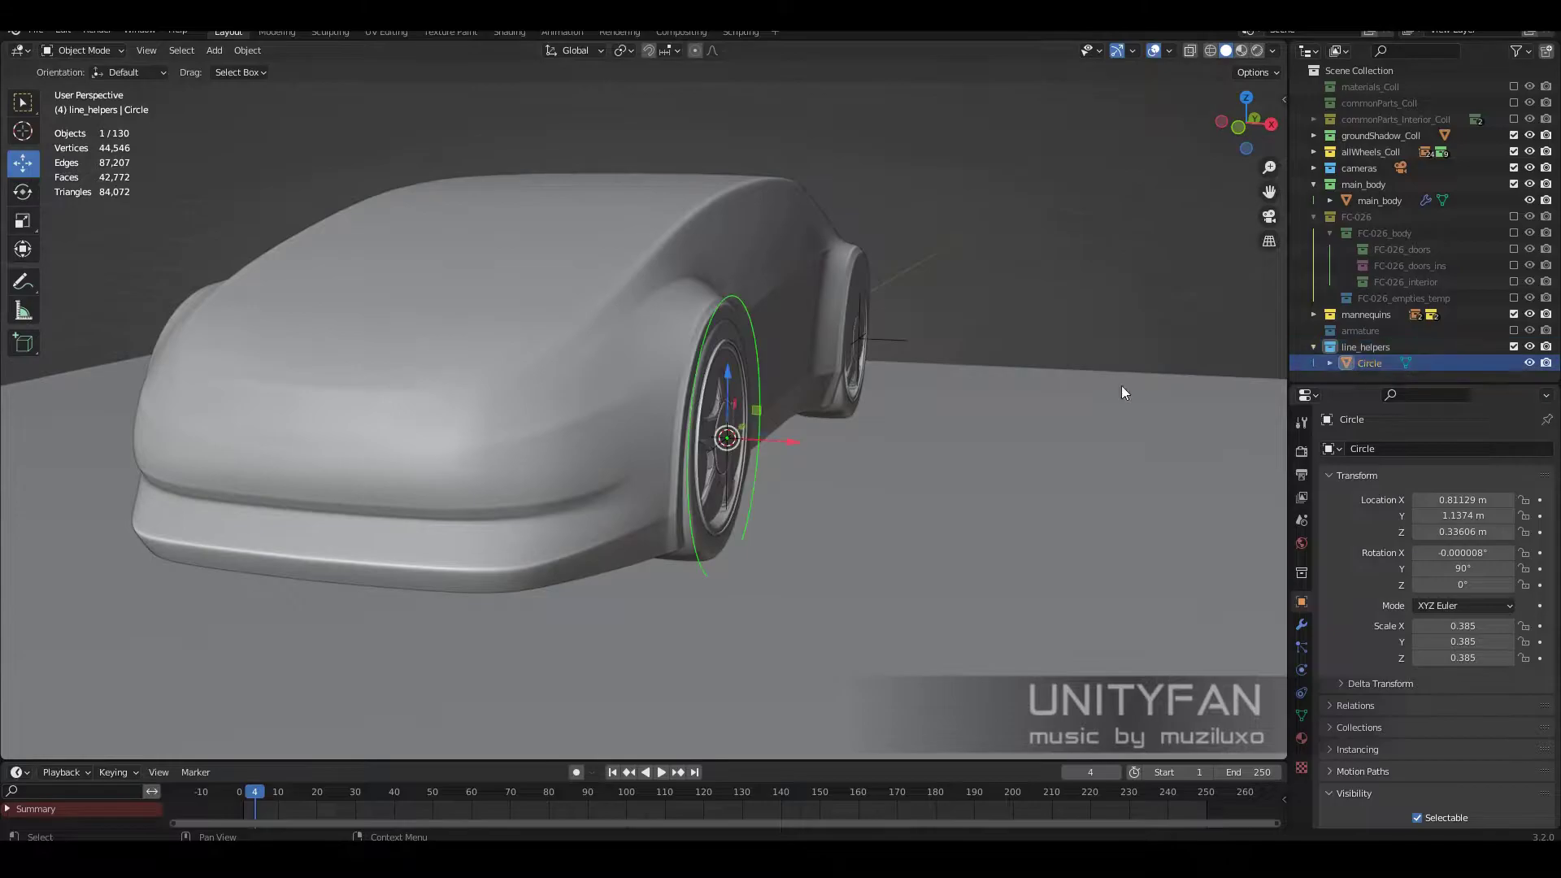
{"action": "key", "text": "KP_3"}
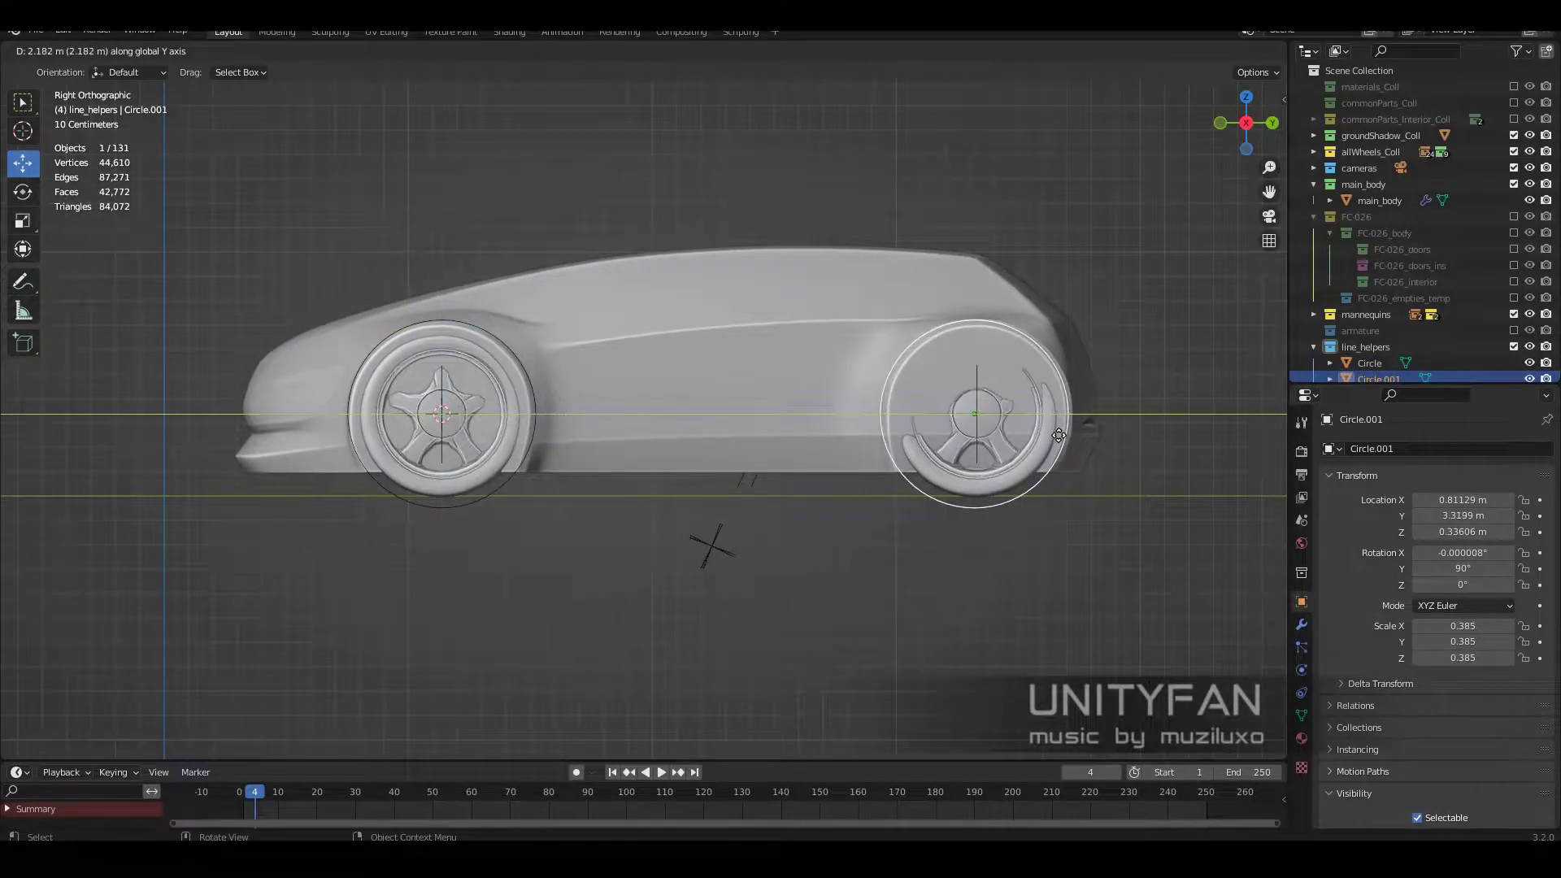
{"action": "left_click", "coordinate": [1059, 436]}
{"action": "scroll", "coordinate": [867, 387], "scroll_direction": "down", "scroll_amount": 3}
{"action": "scroll", "coordinate": [867, 398], "scroll_direction": "up", "scroll_amount": 3}
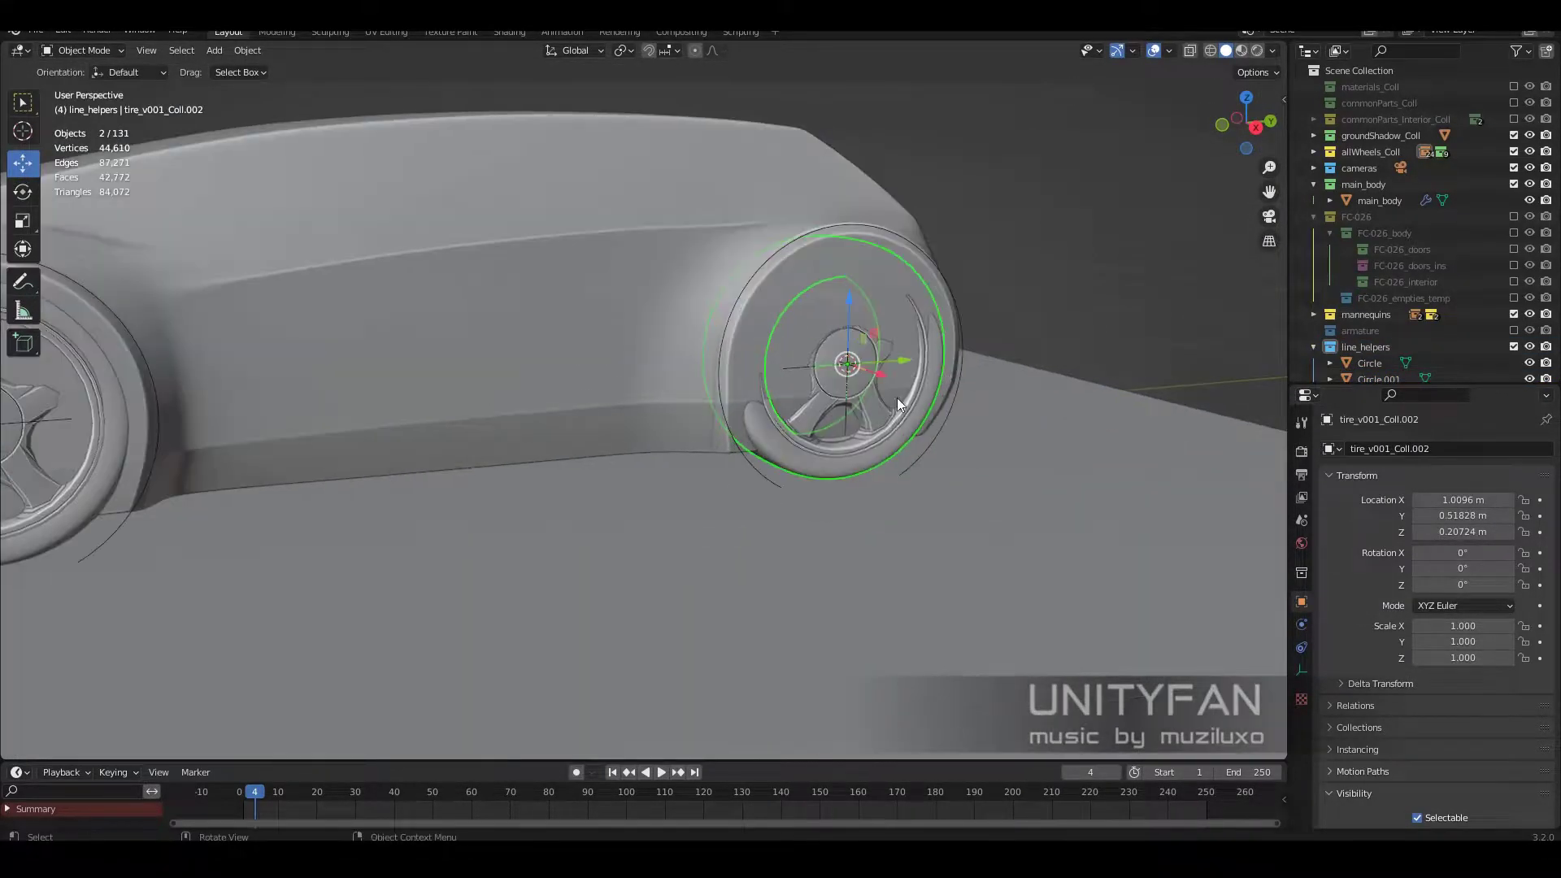
{"action": "left_click", "coordinate": [898, 404]}
{"action": "key", "text": "KP_3"}
{"action": "scroll", "coordinate": [903, 324], "scroll_direction": "up", "scroll_amount": 3}
{"action": "key", "text": "shift+s"}
Step: Enter Edit Mode on the car body main_body with see-through view toggled
{"action": "left_click", "coordinate": [896, 450]}
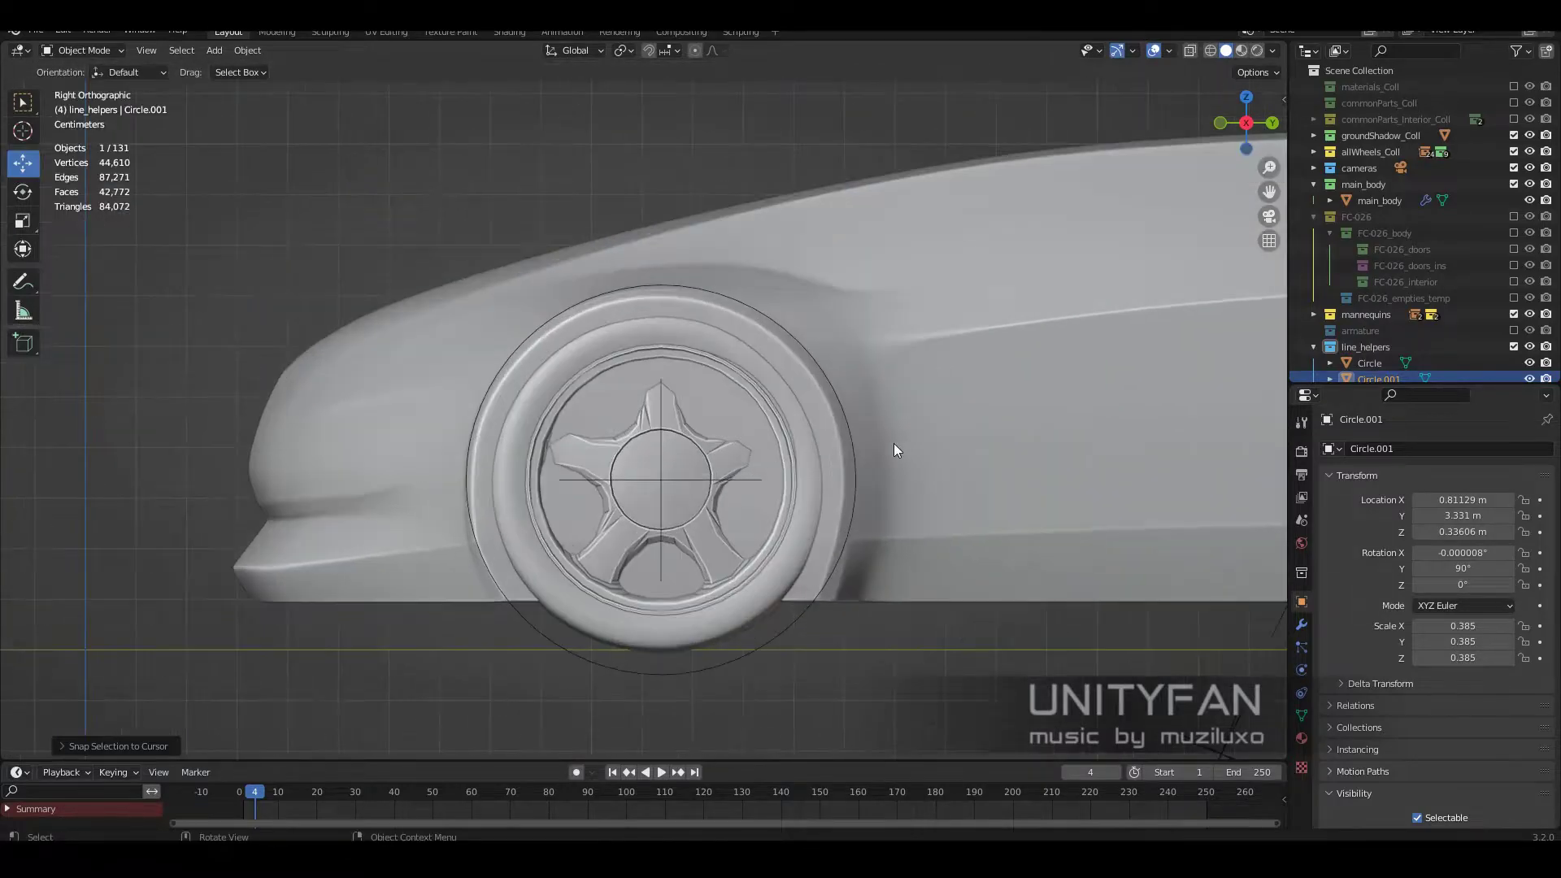
{"action": "key", "text": "Tab"}
{"action": "key", "text": "alt+z"}
{"action": "scroll", "coordinate": [767, 453], "scroll_direction": "up", "scroll_amount": 5}
{"action": "key", "text": "alt+z"}
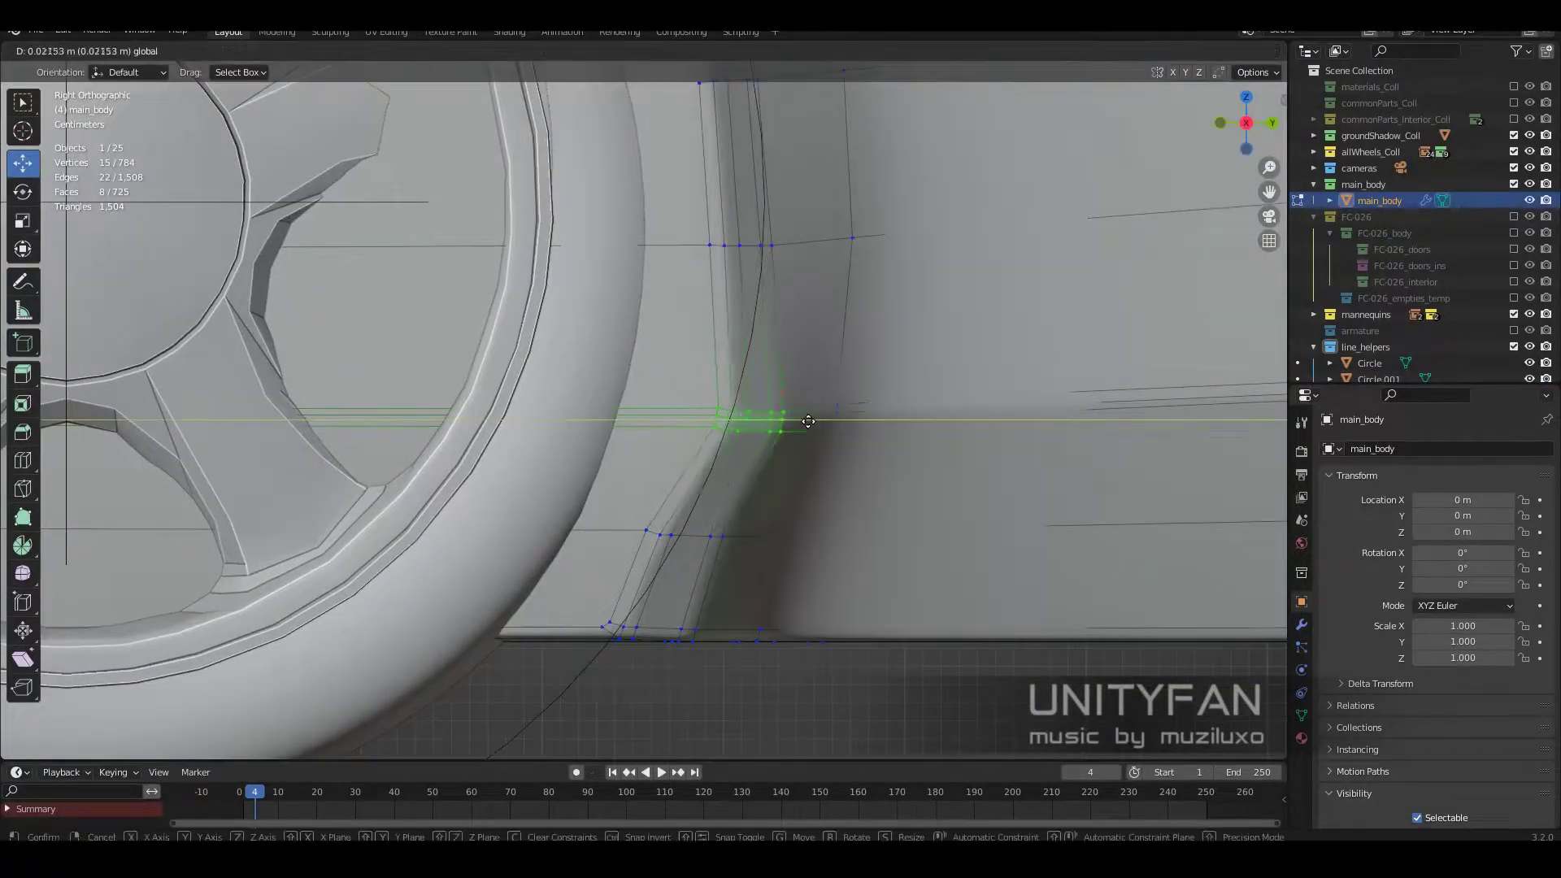
Step: Confirm the earlier move and select more wheel-arch vertices in see-through Right view
{"action": "left_click", "coordinate": [808, 421]}
{"action": "key", "text": "alt+z"}
{"action": "key", "text": "alt+z"}
{"action": "key", "text": "alt+z"}
{"action": "middle_click_drag", "start_coordinate": [691, 455], "coordinate": [634, 318]}
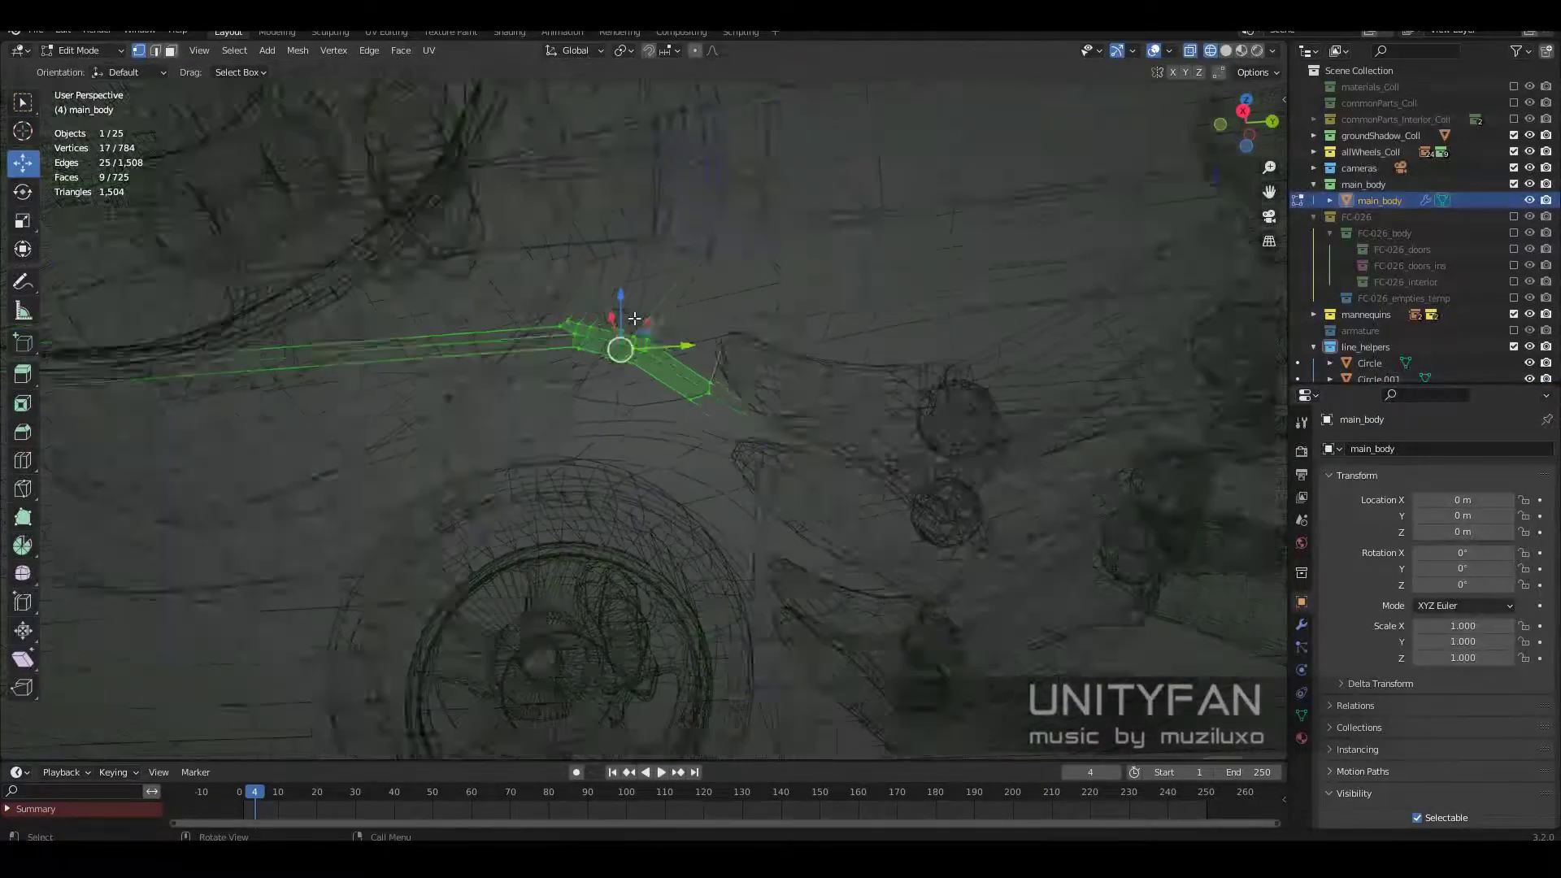
{"action": "key", "text": "KP_3"}
{"action": "middle_click_drag", "start_coordinate": [763, 498], "coordinate": [761, 504]}
{"action": "left_click", "coordinate": [761, 505], "text": "shift"}
{"action": "key", "text": "KP_3"}
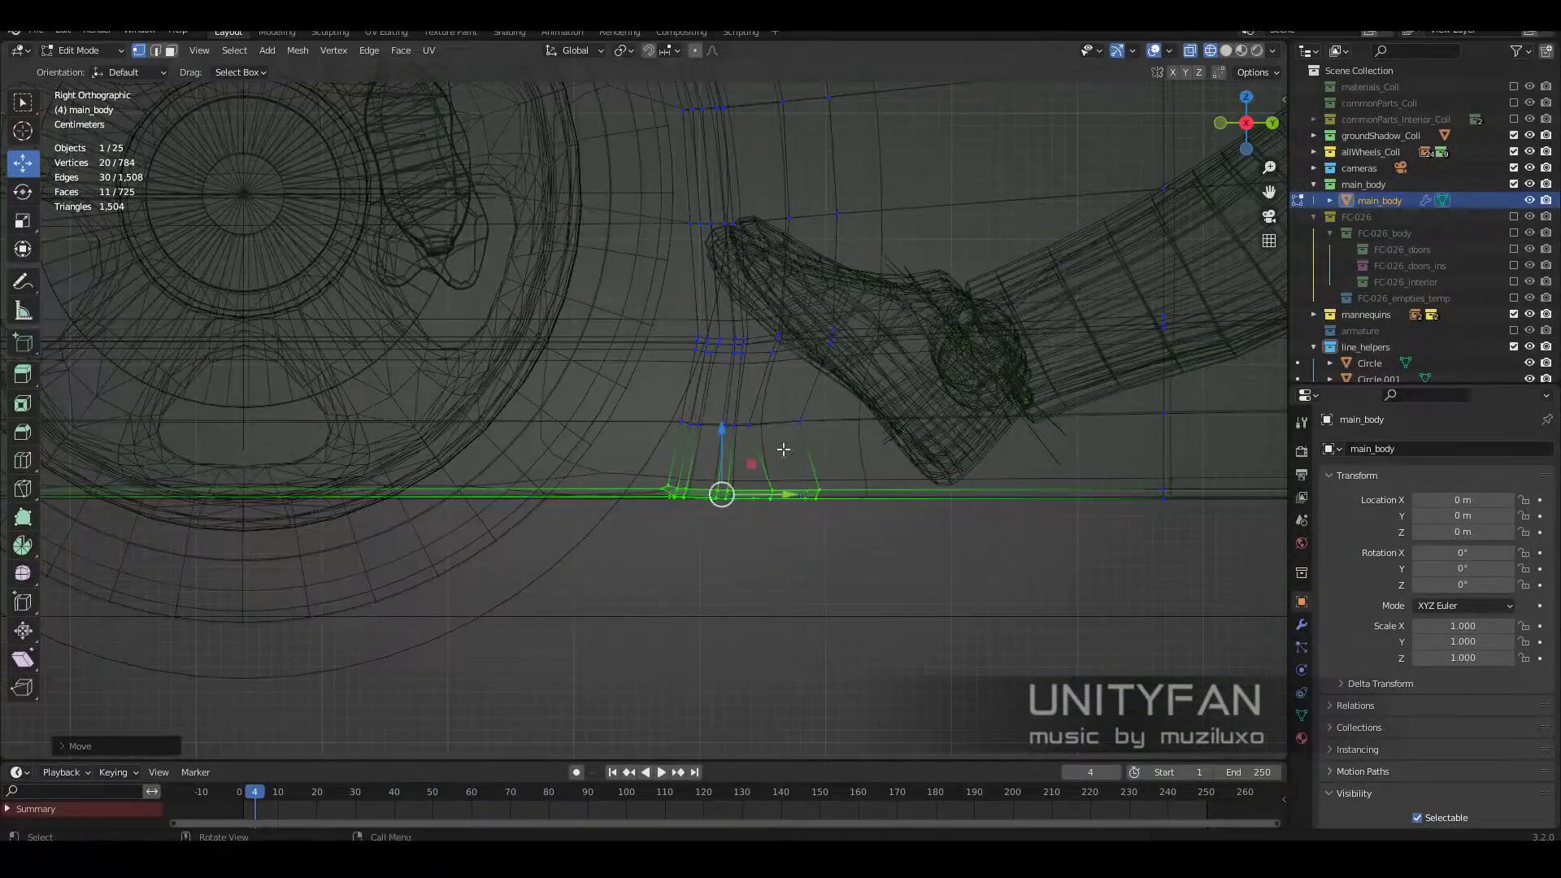
{"action": "scroll", "coordinate": [783, 449], "scroll_direction": "up", "scroll_amount": 3}
{"action": "left_click", "coordinate": [821, 523]}
Step: Move the selected arch vertices in several passes to follow the guide circle
{"action": "key", "text": "g"}
{"action": "scroll", "coordinate": [813, 510], "scroll_direction": "up", "scroll_amount": 2}
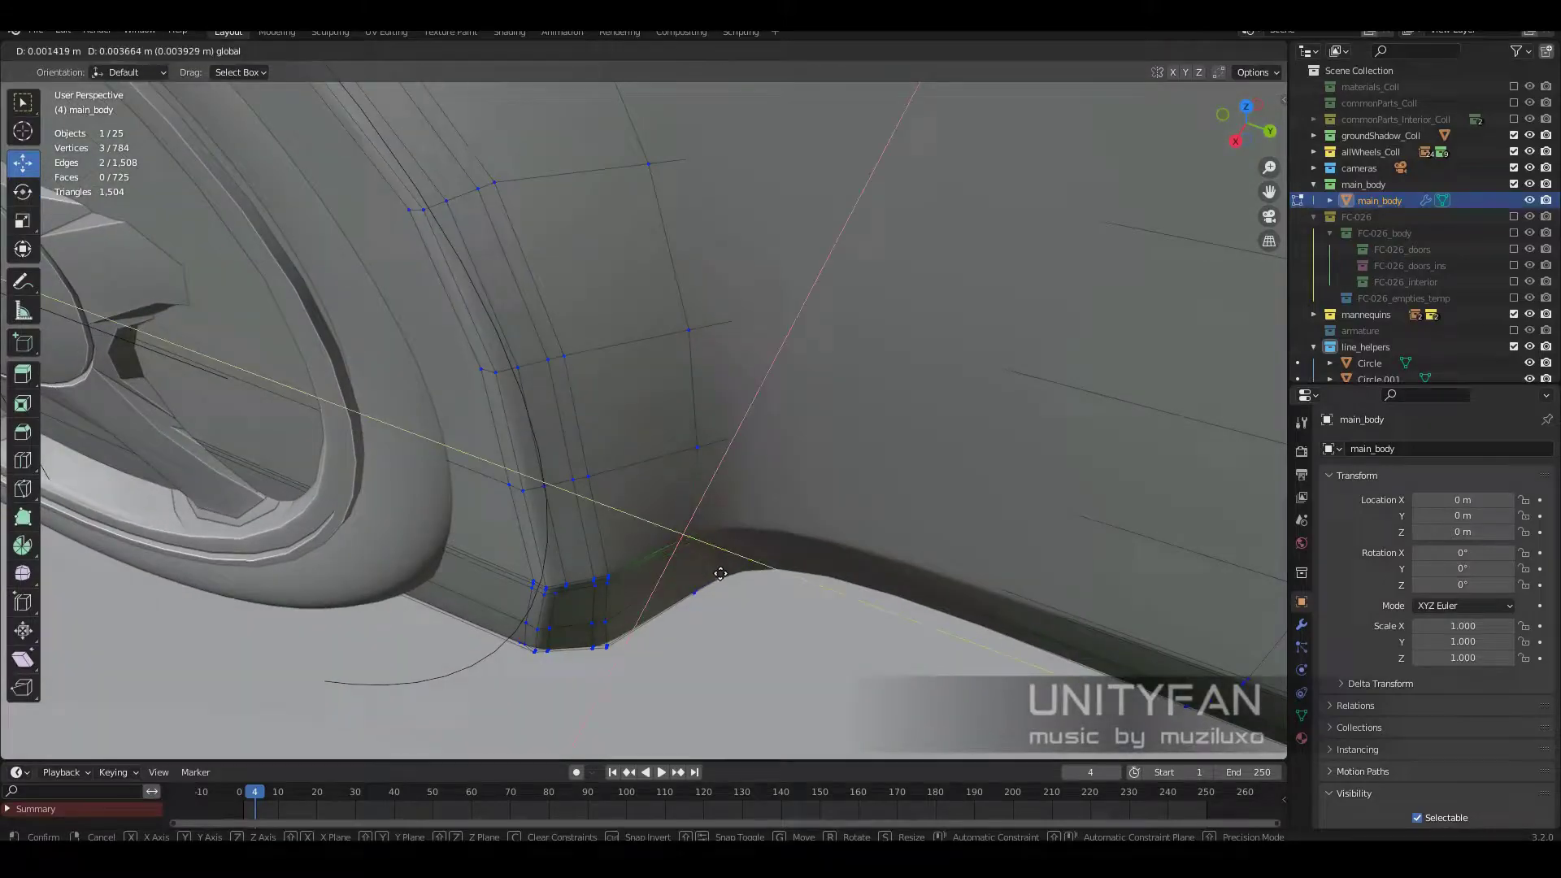
{"action": "middle_click_drag", "start_coordinate": [878, 561], "coordinate": [746, 513]}
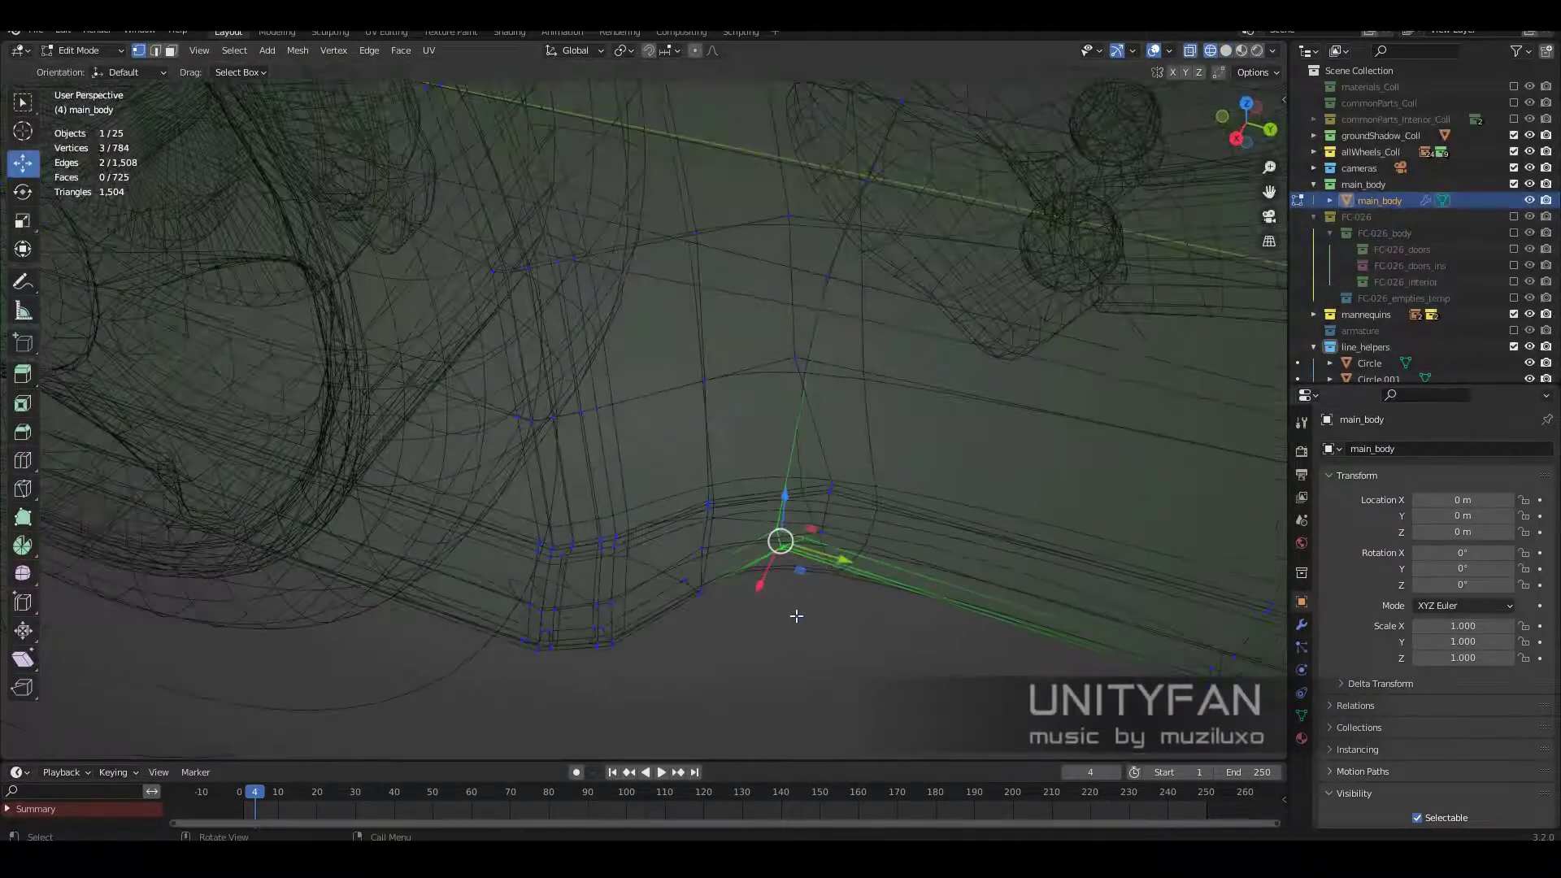
{"action": "left_click", "coordinate": [878, 582]}
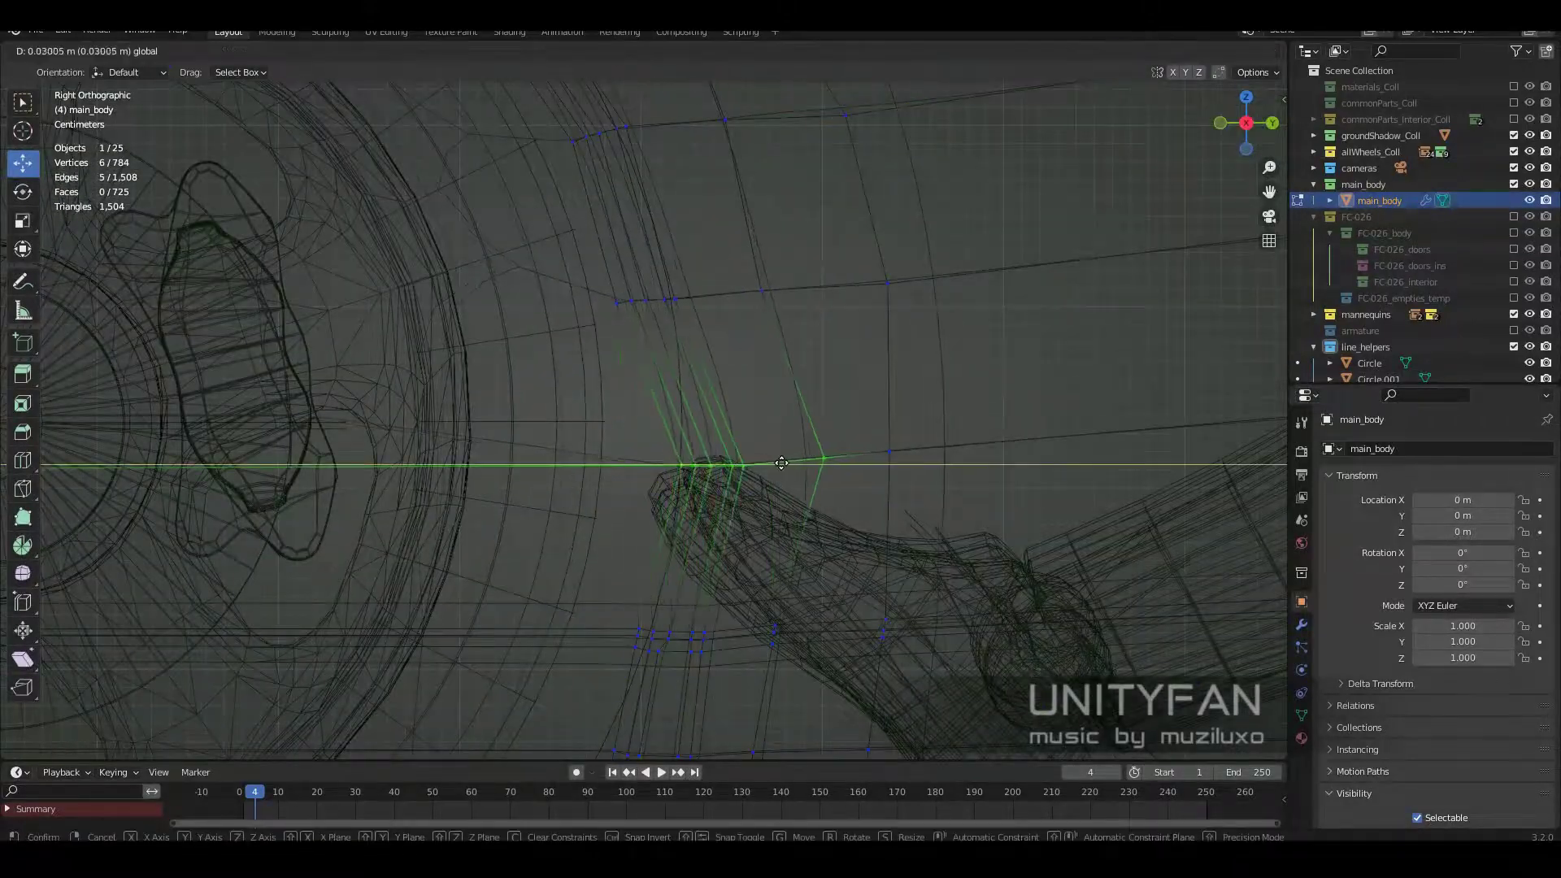
{"action": "left_click", "coordinate": [782, 463]}
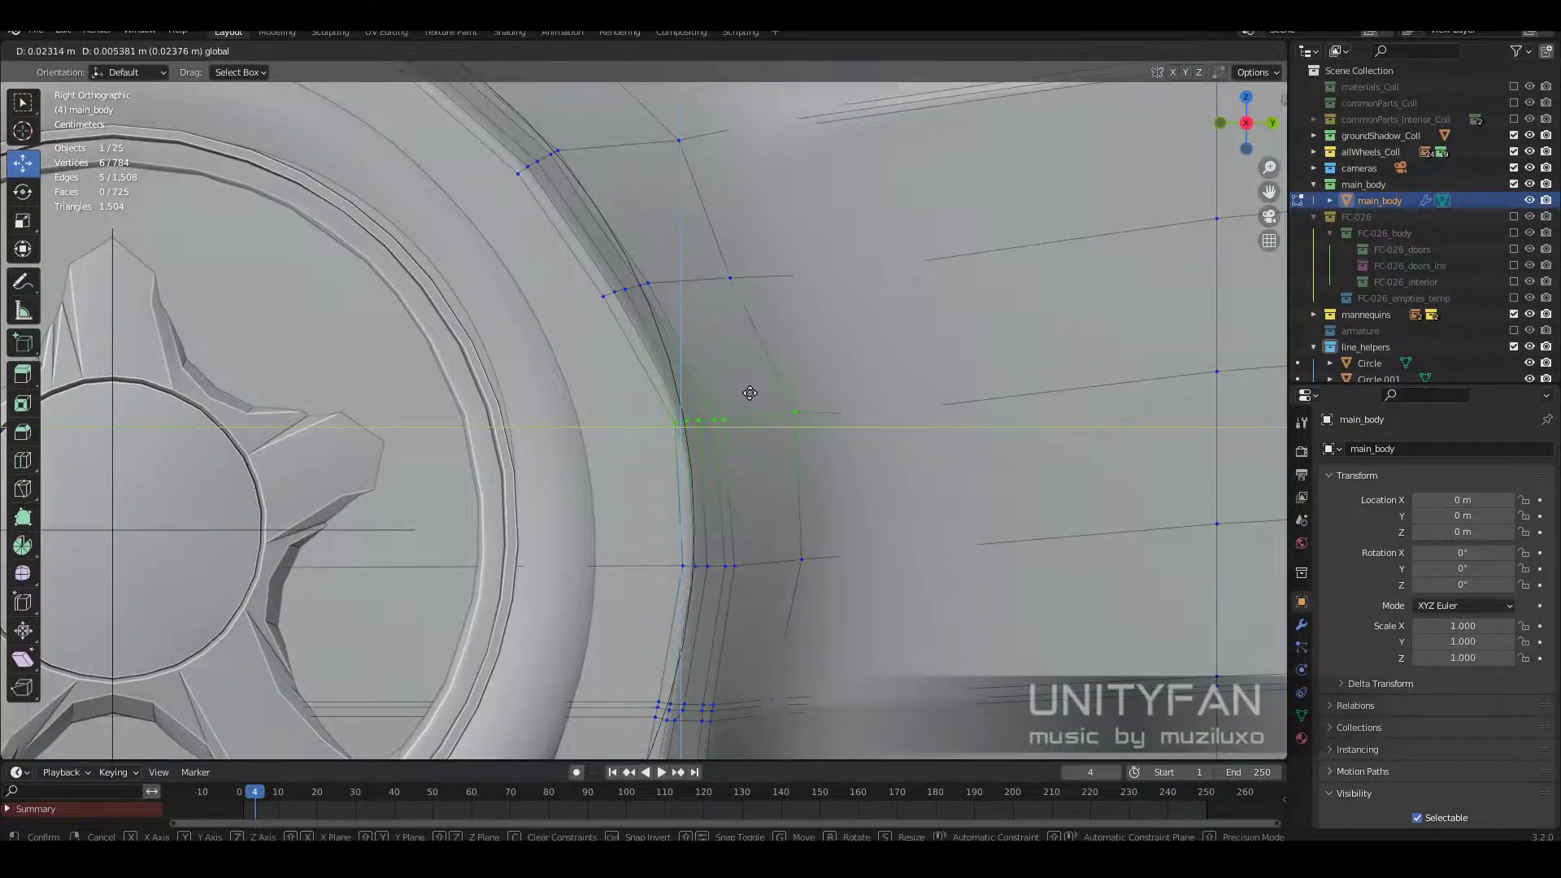
{"action": "left_click", "coordinate": [750, 393]}
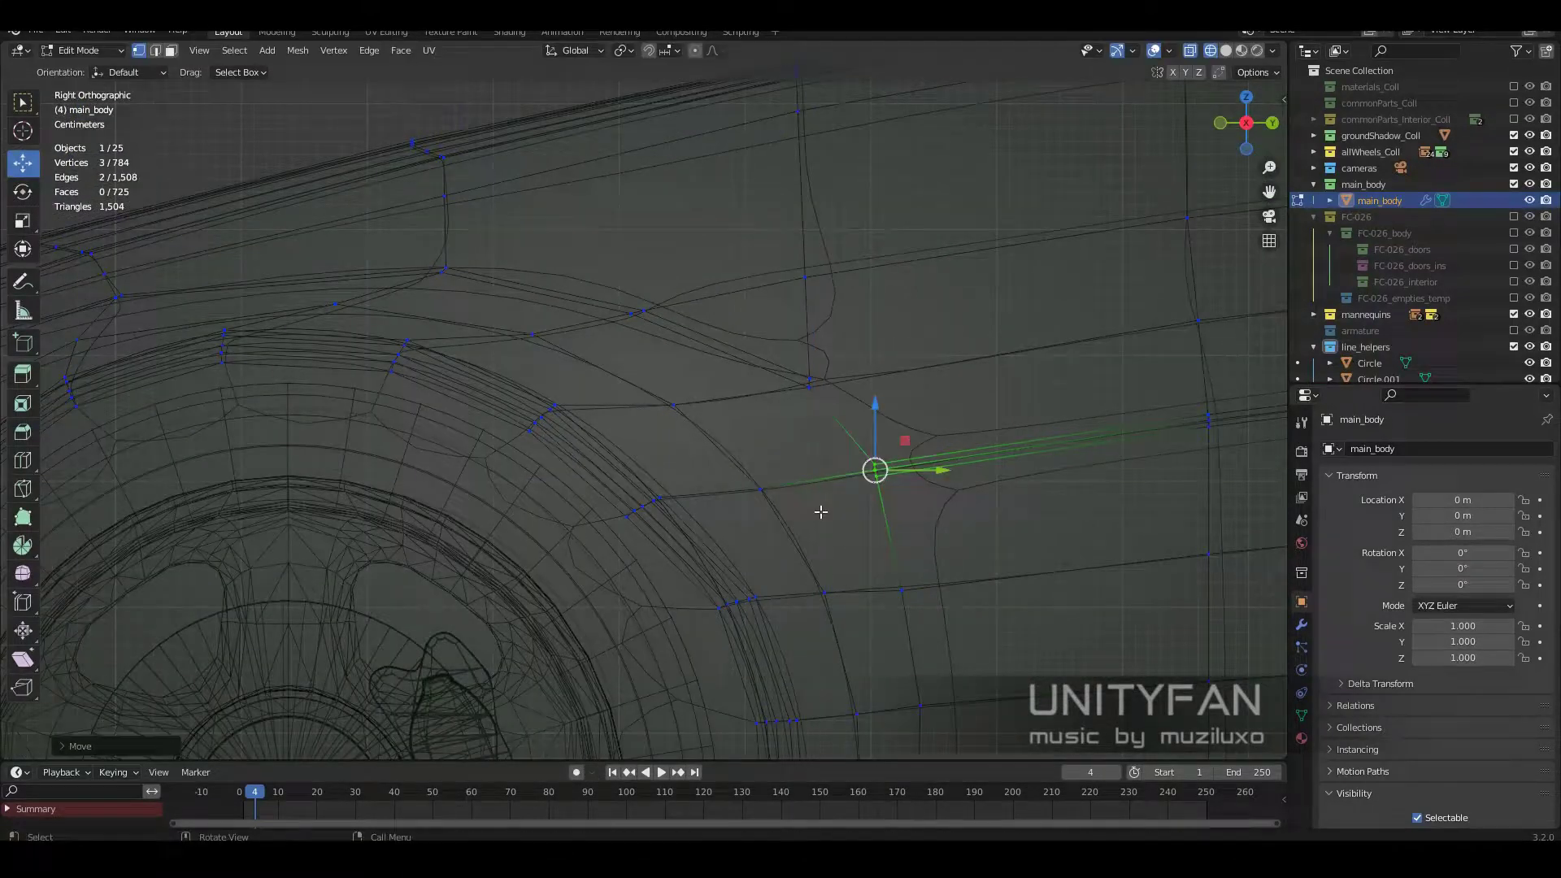
{"action": "left_click_drag", "start_coordinate": [753, 530], "coordinate": [608, 436]}
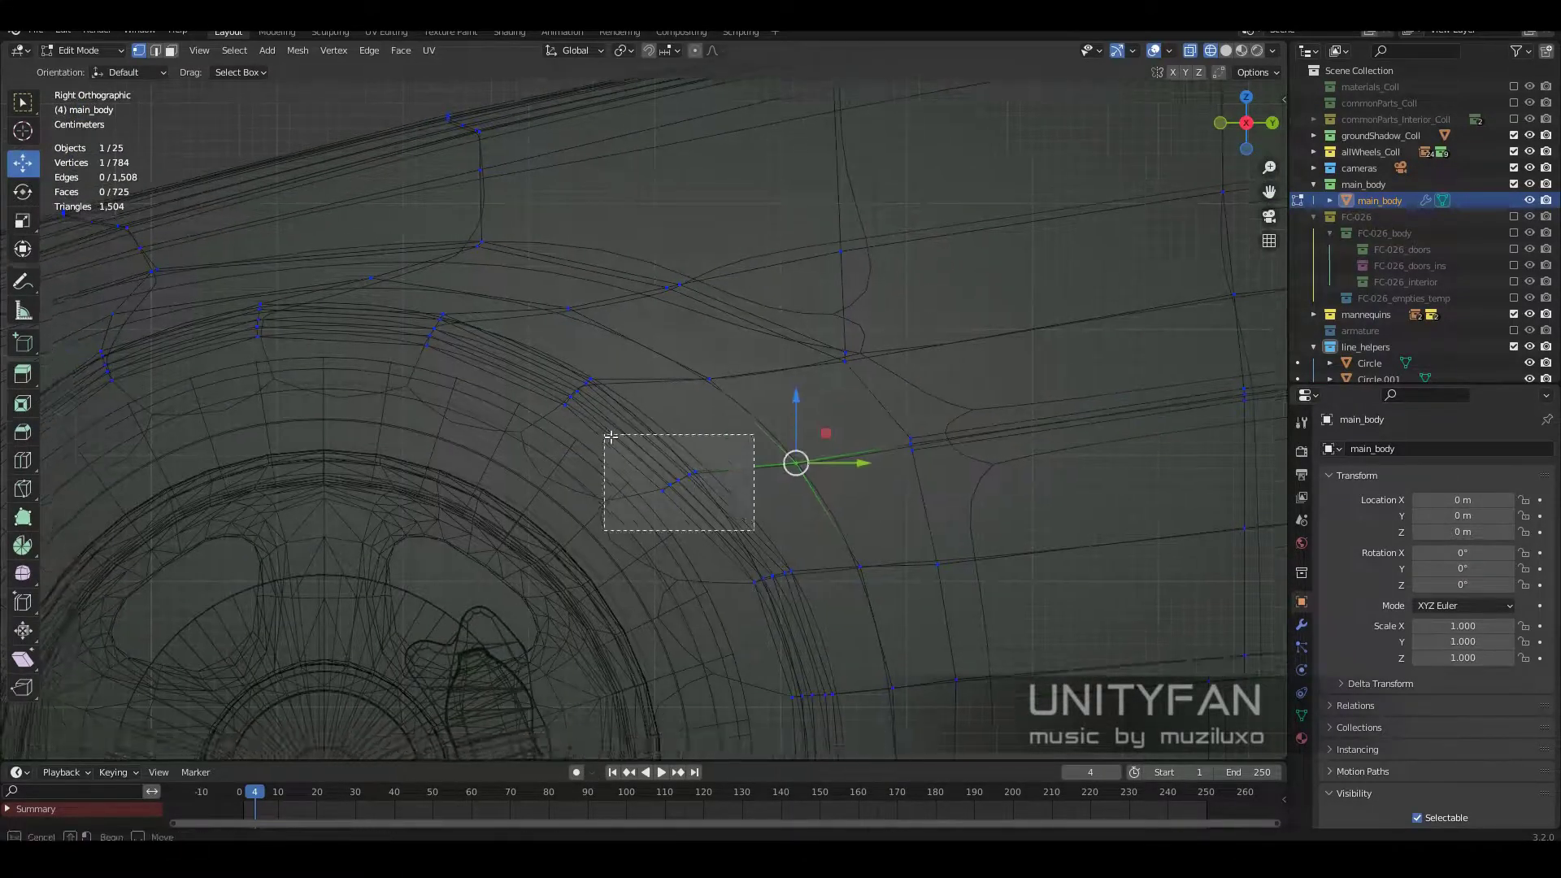
{"action": "key", "text": "z"}
{"action": "key", "text": "g"}
{"action": "left_click", "coordinate": [732, 374]}
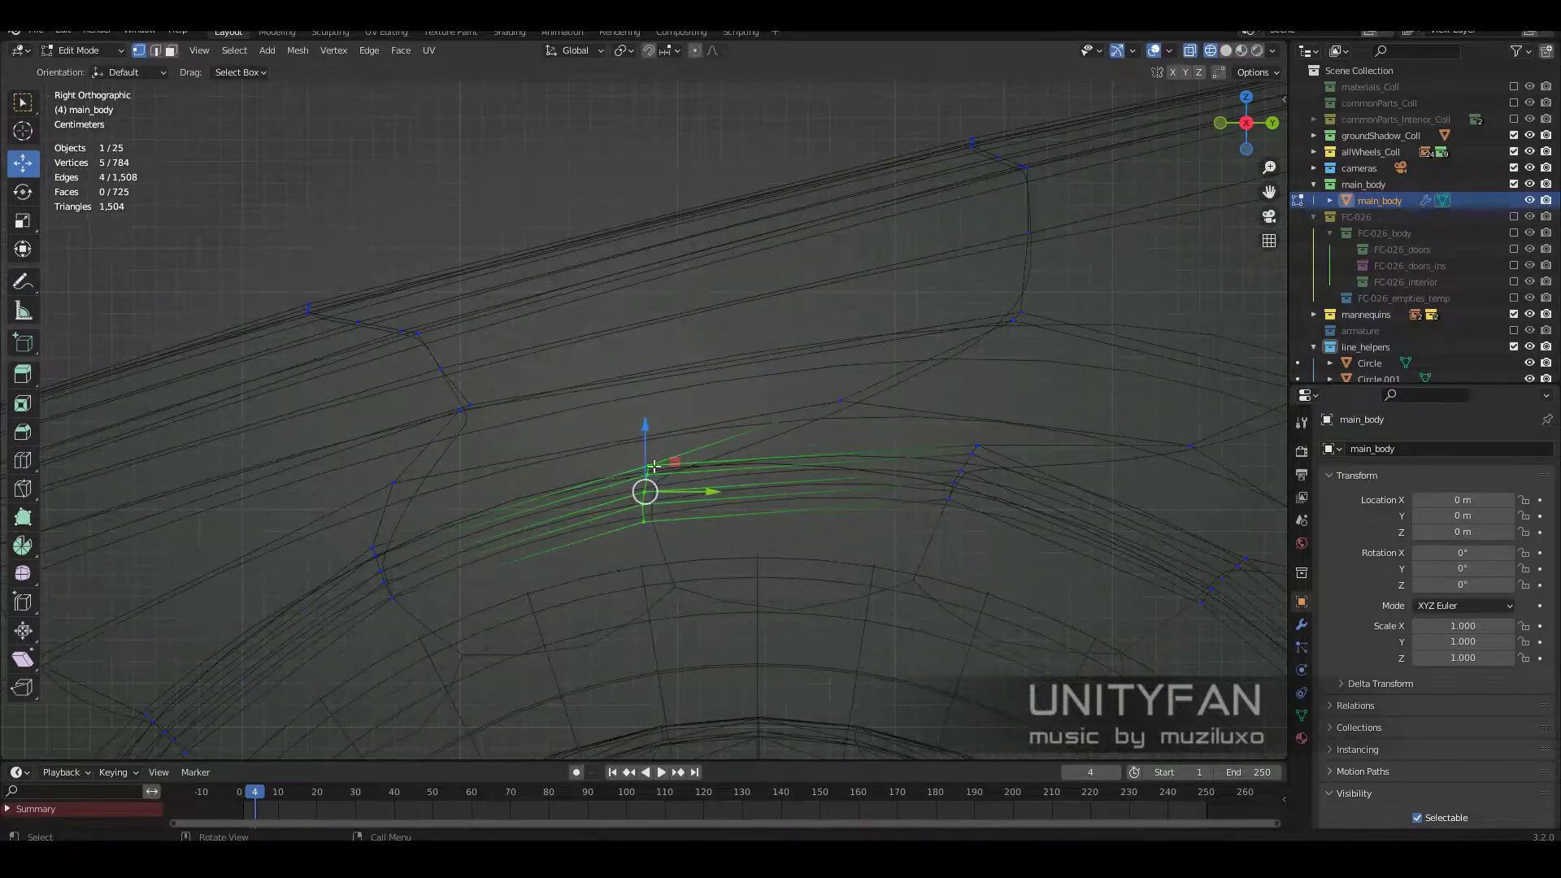
Step: Fine-tune the arch vertices with plane-locked (Shift+Z) moves, then return to Object Mode
{"action": "key", "text": "g"}
{"action": "left_click", "coordinate": [592, 421]}
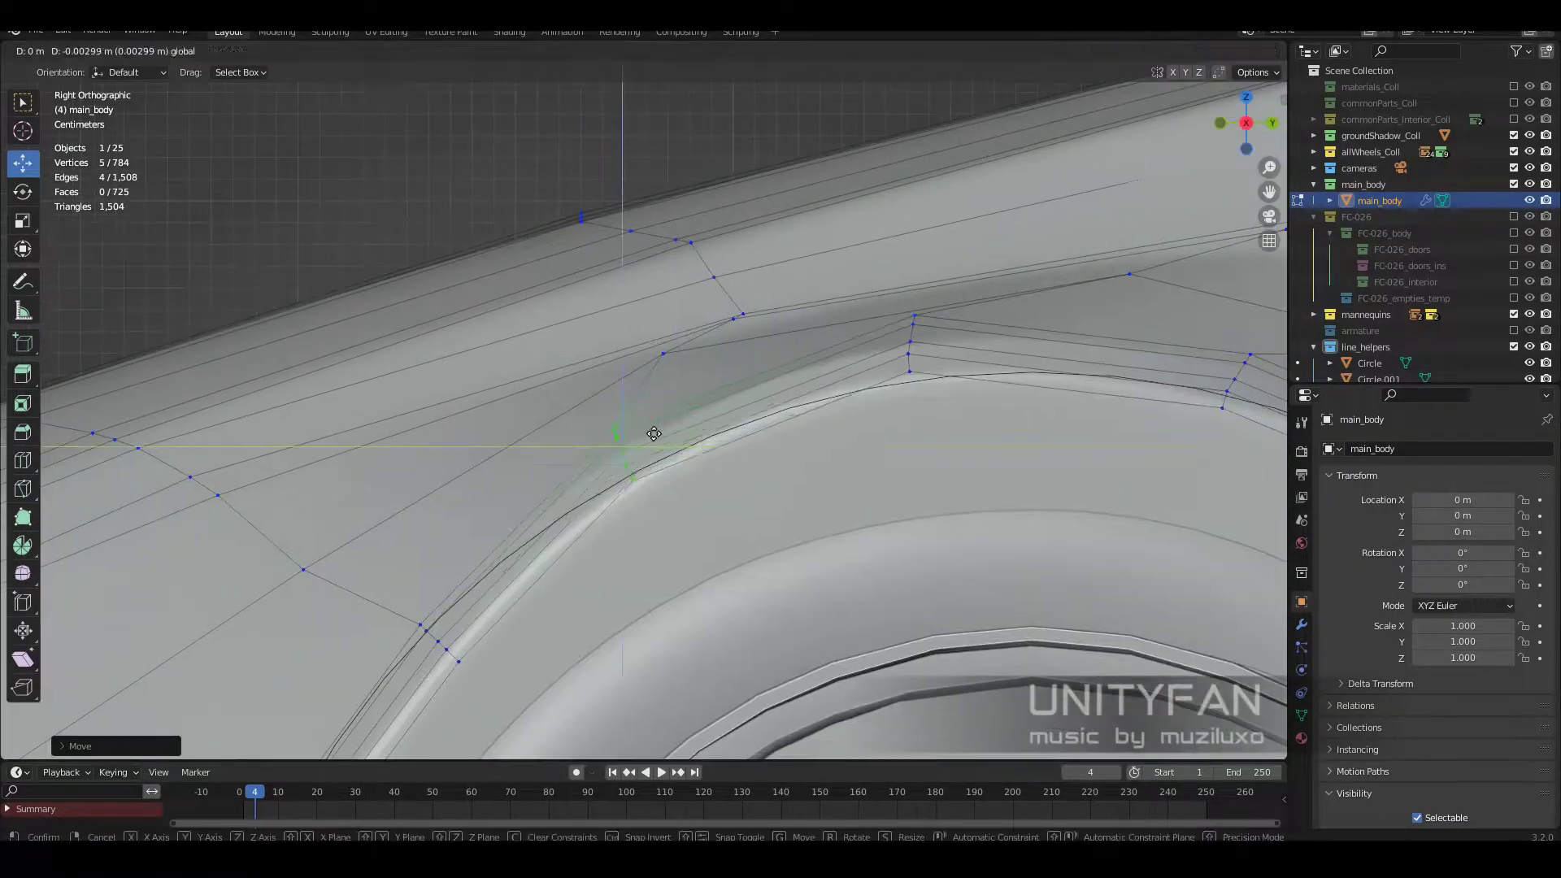
{"action": "key", "text": "g"}
{"action": "key", "text": "shift+z"}
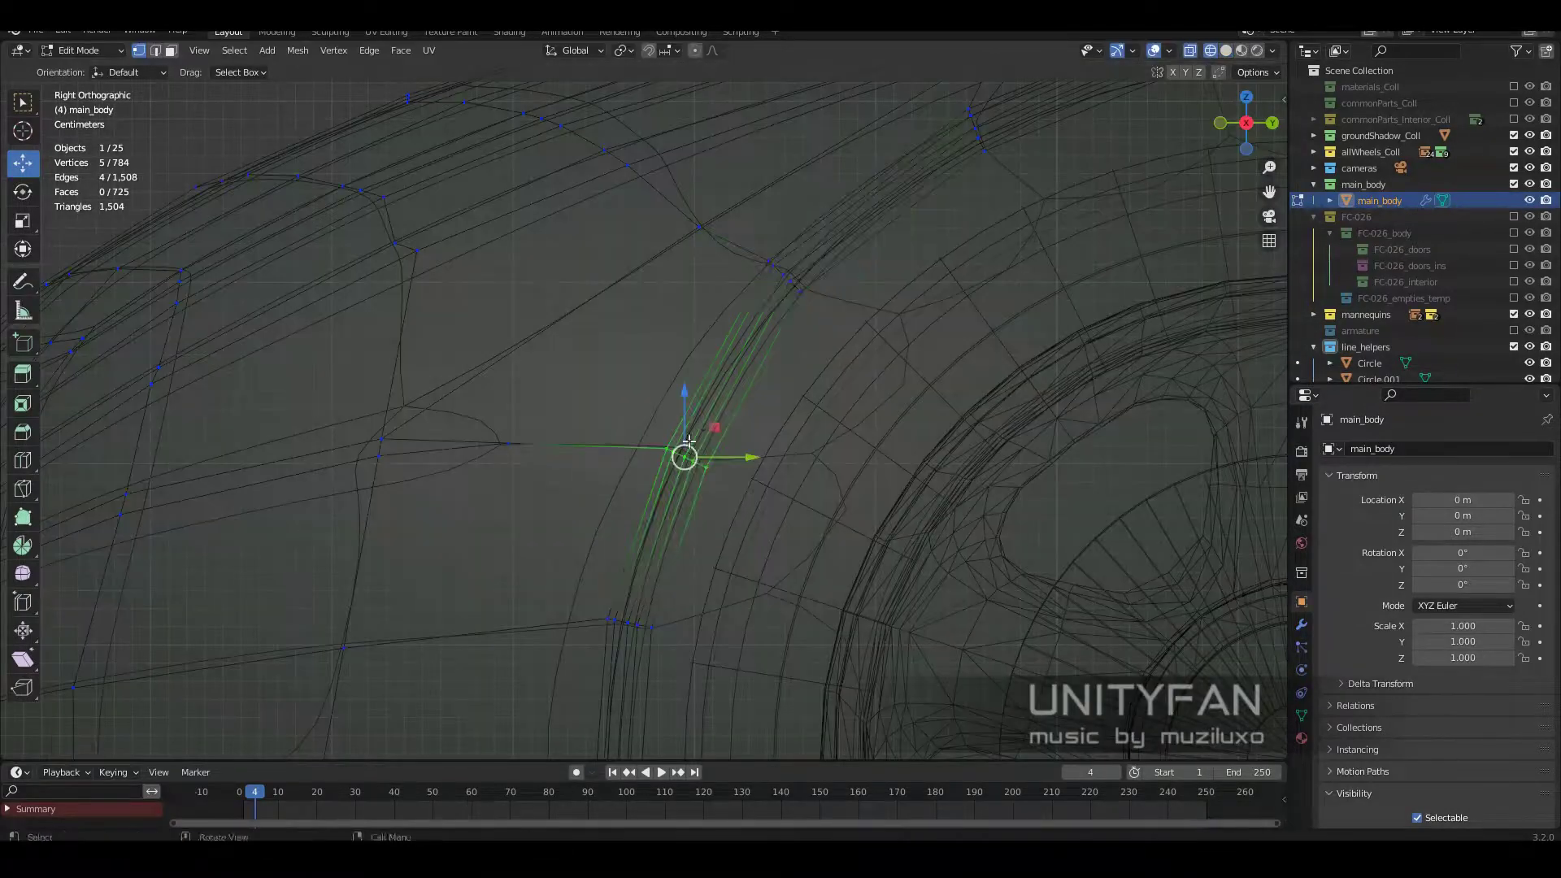
{"action": "key", "text": "shift+z"}
{"action": "key", "text": "shift+z"}
{"action": "key", "text": "shift+z"}
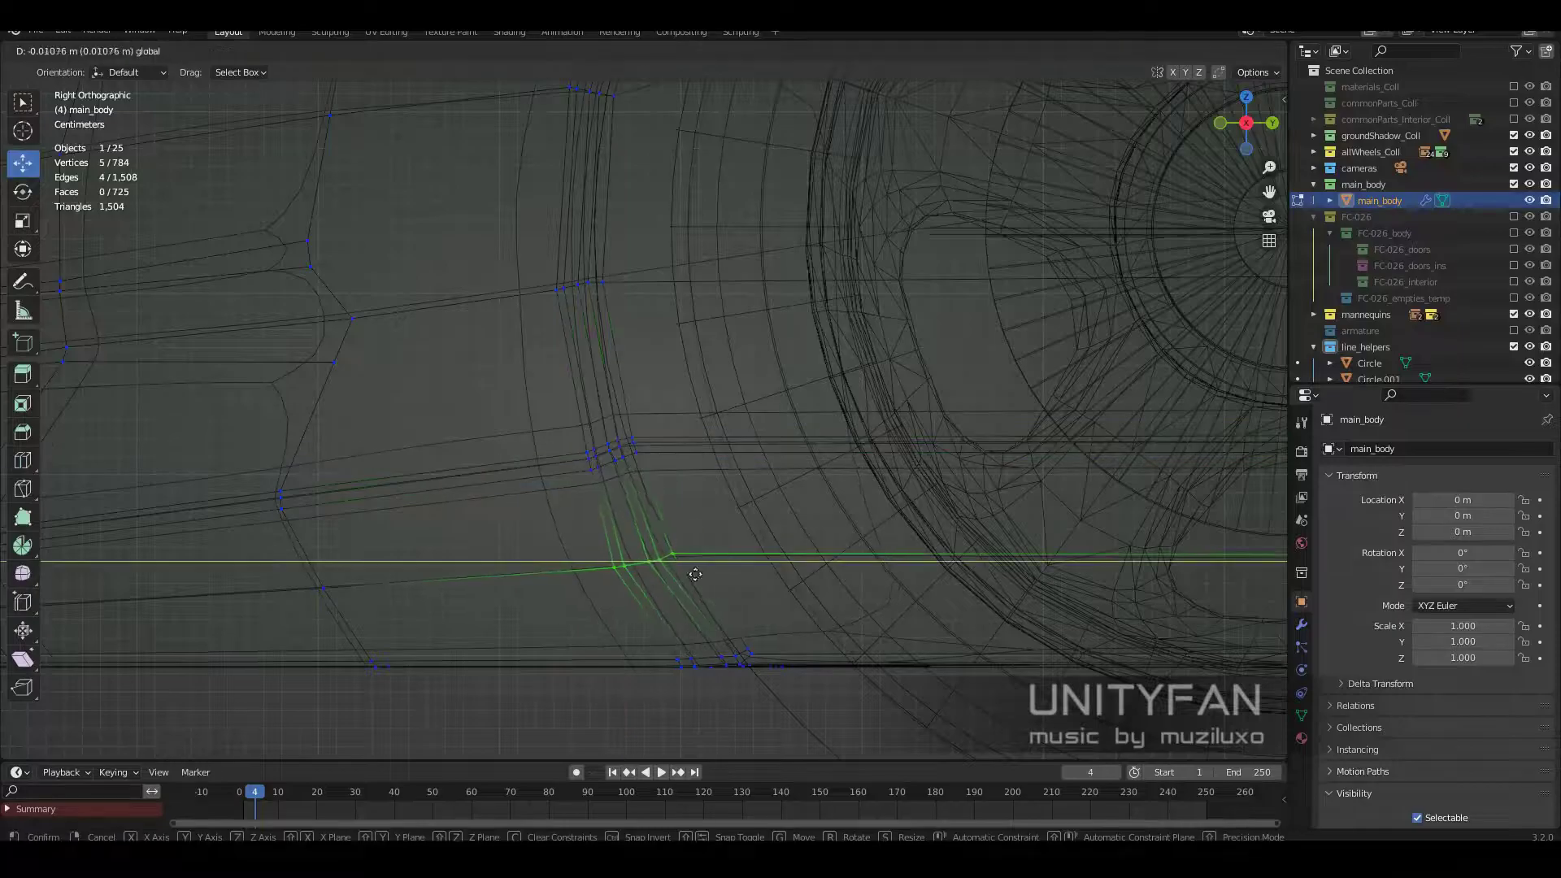
{"action": "left_click", "coordinate": [695, 575]}
{"action": "mouse_move", "coordinate": [700, 553]}
{"action": "middle_mouse_down"}
{"action": "mouse_move", "coordinate": [911, 472]}
{"action": "mouse_move", "coordinate": [1189, 201]}
{"action": "middle_mouse_up"}
{"action": "scroll", "coordinate": [911, 471], "scroll_direction": "down", "scroll_amount": 3}
{"action": "key", "text": "Tab"}
Step: Apply the glossy red MatCap and enter Edit Mode at the front wheel arch
{"action": "left_click", "coordinate": [1285, 128]}
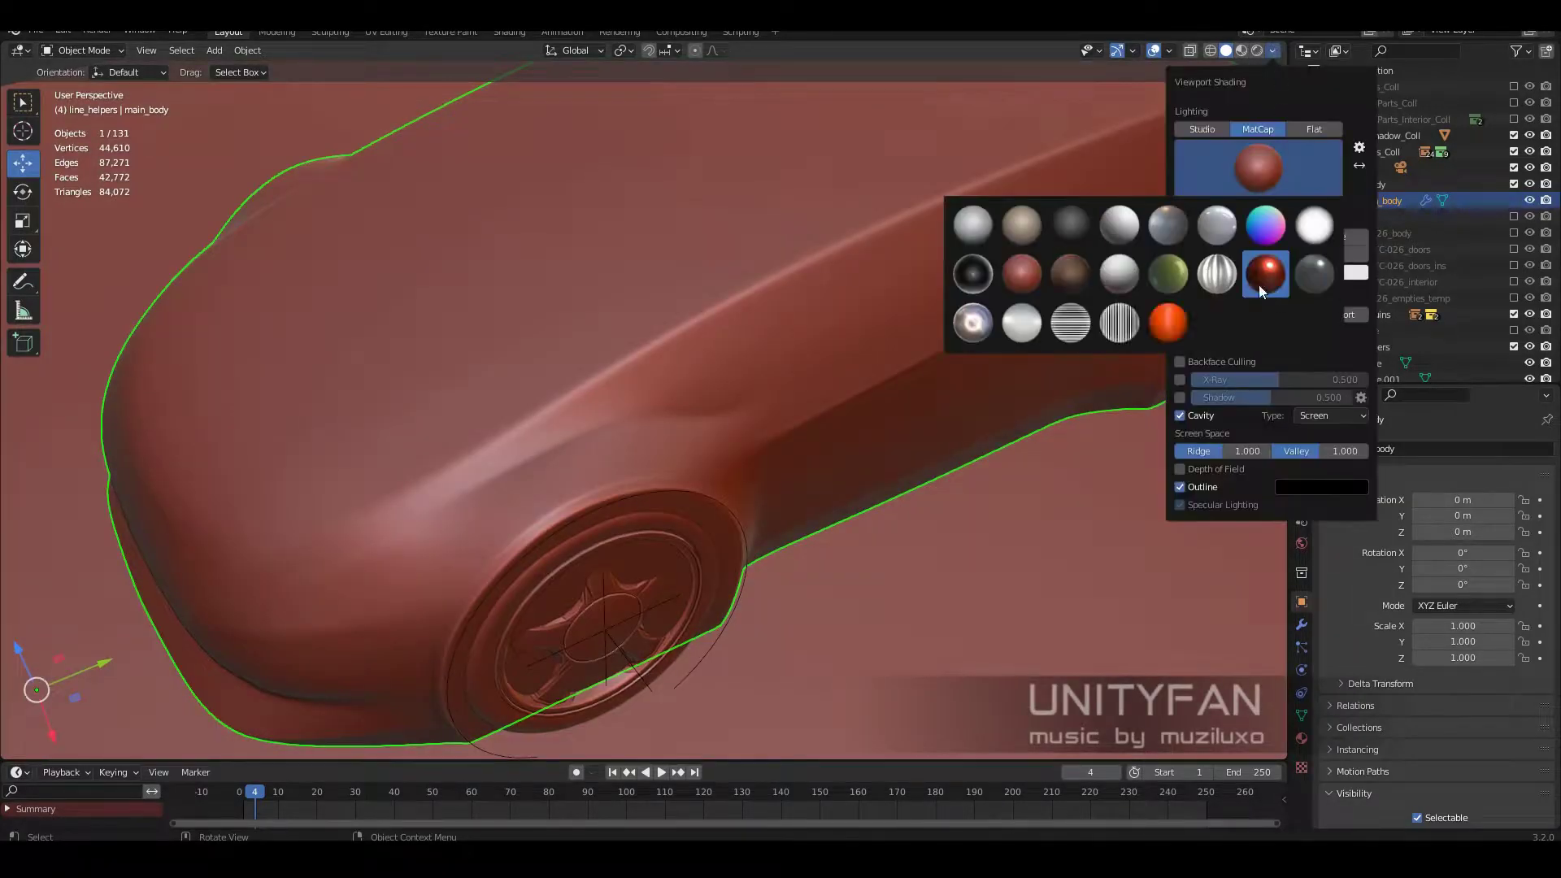
{"action": "left_click", "coordinate": [1259, 285]}
{"action": "key", "text": "Tab"}
{"action": "mouse_move", "coordinate": [872, 404]}
{"action": "middle_mouse_down"}
{"action": "mouse_move", "coordinate": [784, 543]}
{"action": "mouse_move", "coordinate": [844, 501]}
{"action": "middle_mouse_up"}
{"action": "middle_click_drag", "start_coordinate": [824, 387], "coordinate": [793, 359]}
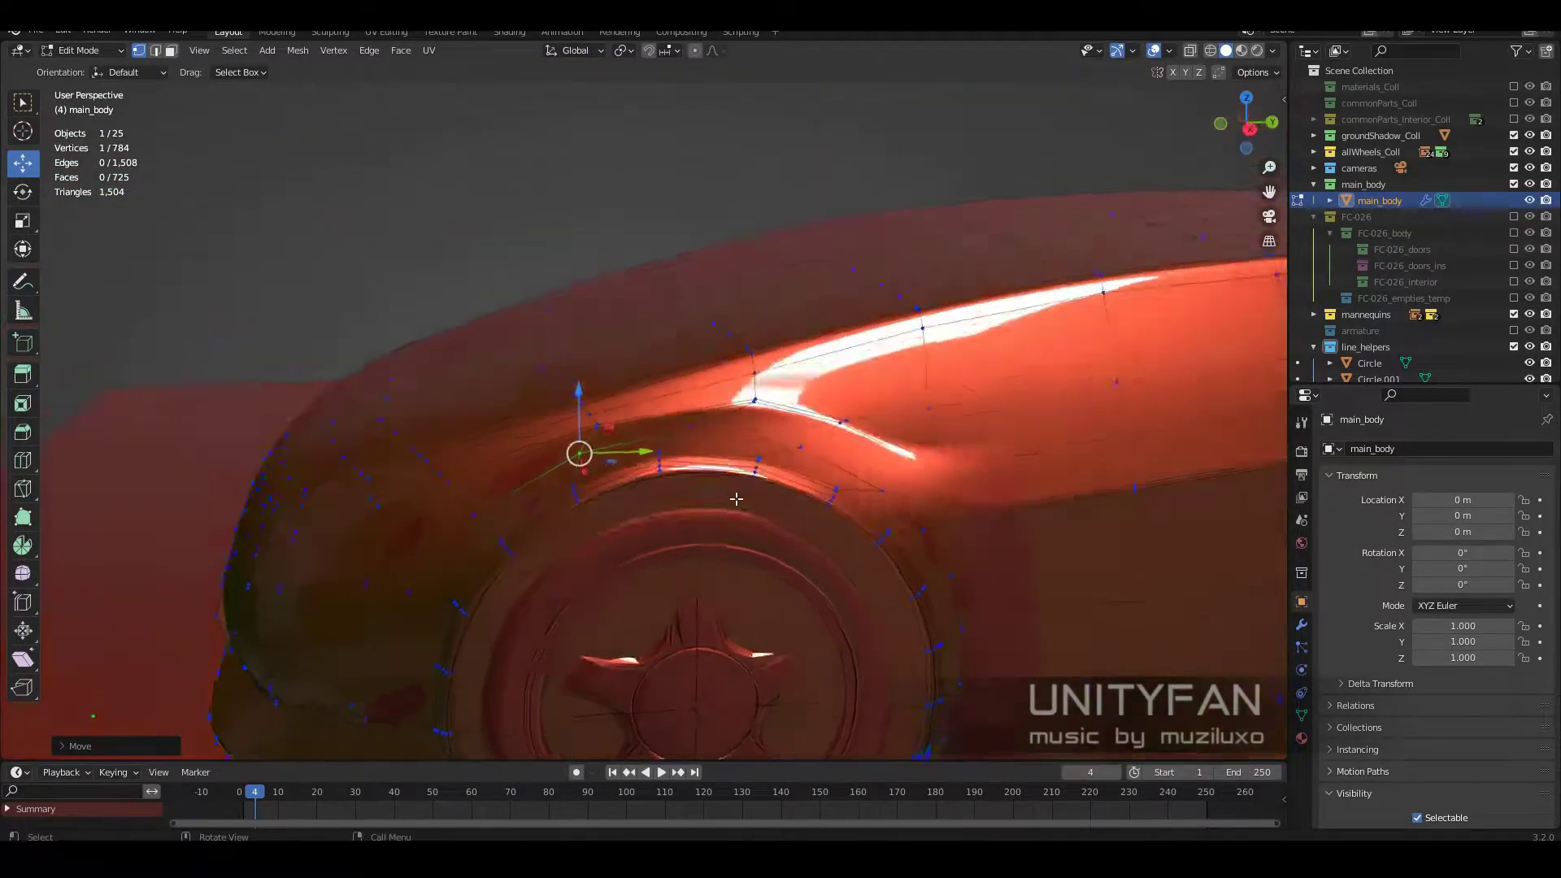
{"action": "mouse_move", "coordinate": [867, 452]}
{"action": "middle_mouse_down"}
{"action": "mouse_move", "coordinate": [852, 583]}
{"action": "mouse_move", "coordinate": [637, 436]}
{"action": "mouse_move", "coordinate": [882, 481]}
{"action": "mouse_move", "coordinate": [887, 500]}
{"action": "mouse_move", "coordinate": [767, 488]}
{"action": "mouse_move", "coordinate": [698, 379]}
{"action": "middle_mouse_up"}
{"action": "left_click", "coordinate": [851, 583]}
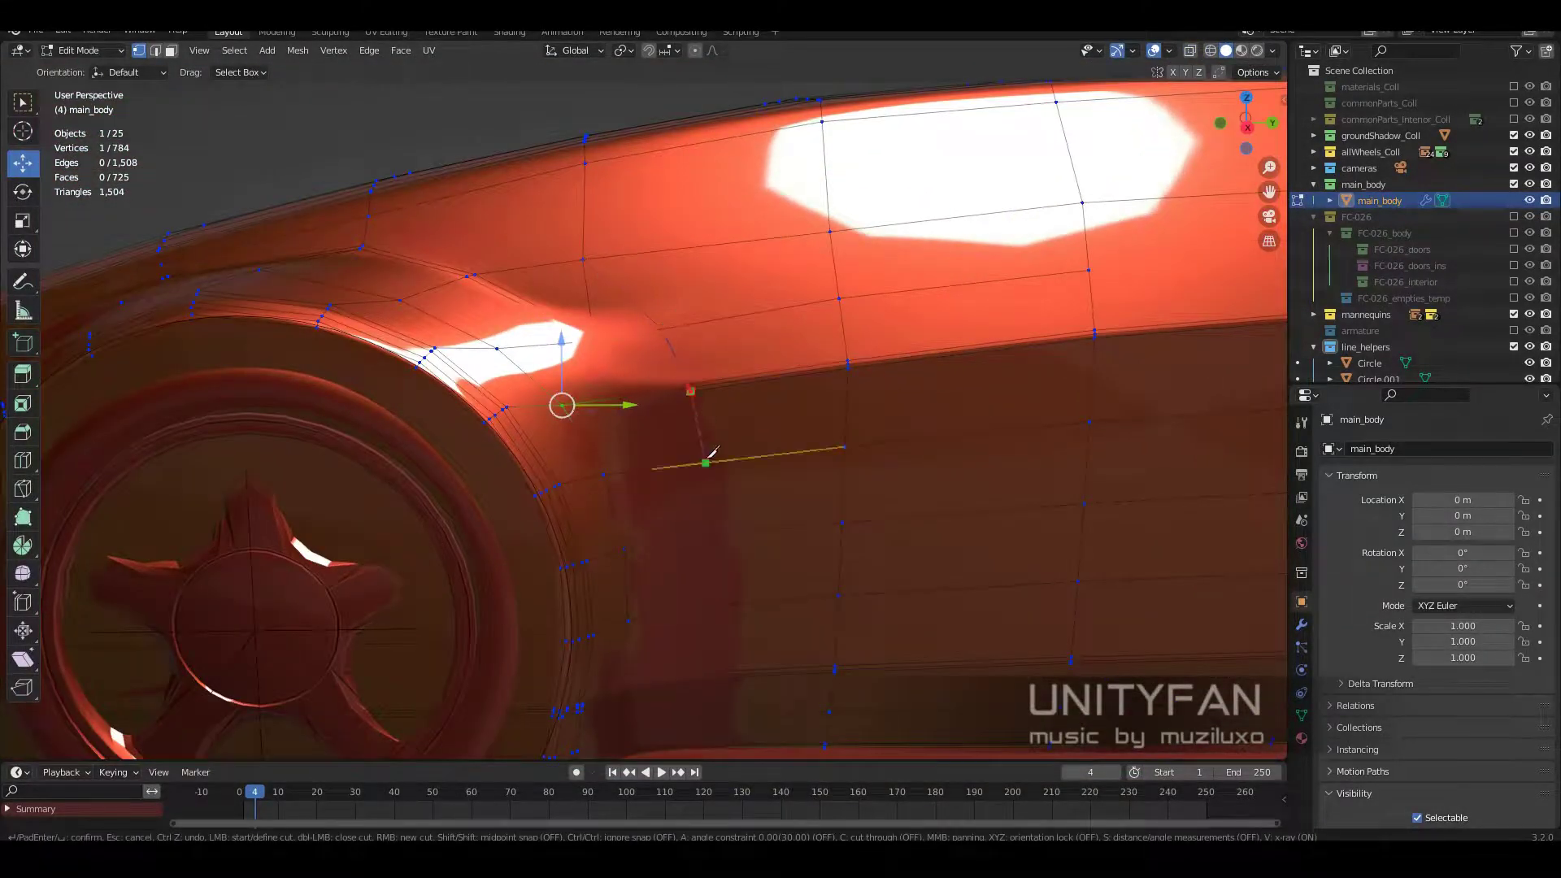
Step: Knife-cut a new edge across the fender behind the wheel arch
{"action": "left_click", "coordinate": [706, 460]}
{"action": "scroll", "coordinate": [716, 455], "scroll_direction": "down", "scroll_amount": 4, "text": "shift"}
{"action": "mouse_move", "coordinate": [709, 602]}
{"action": "middle_mouse_down"}
{"action": "mouse_move", "coordinate": [770, 533]}
{"action": "mouse_move", "coordinate": [756, 409]}
{"action": "mouse_move", "coordinate": [705, 383]}
{"action": "middle_mouse_up"}
{"action": "key", "text": "v"}
{"action": "key", "text": "shift+z"}
{"action": "middle_click_drag", "start_coordinate": [716, 487], "coordinate": [746, 518]}
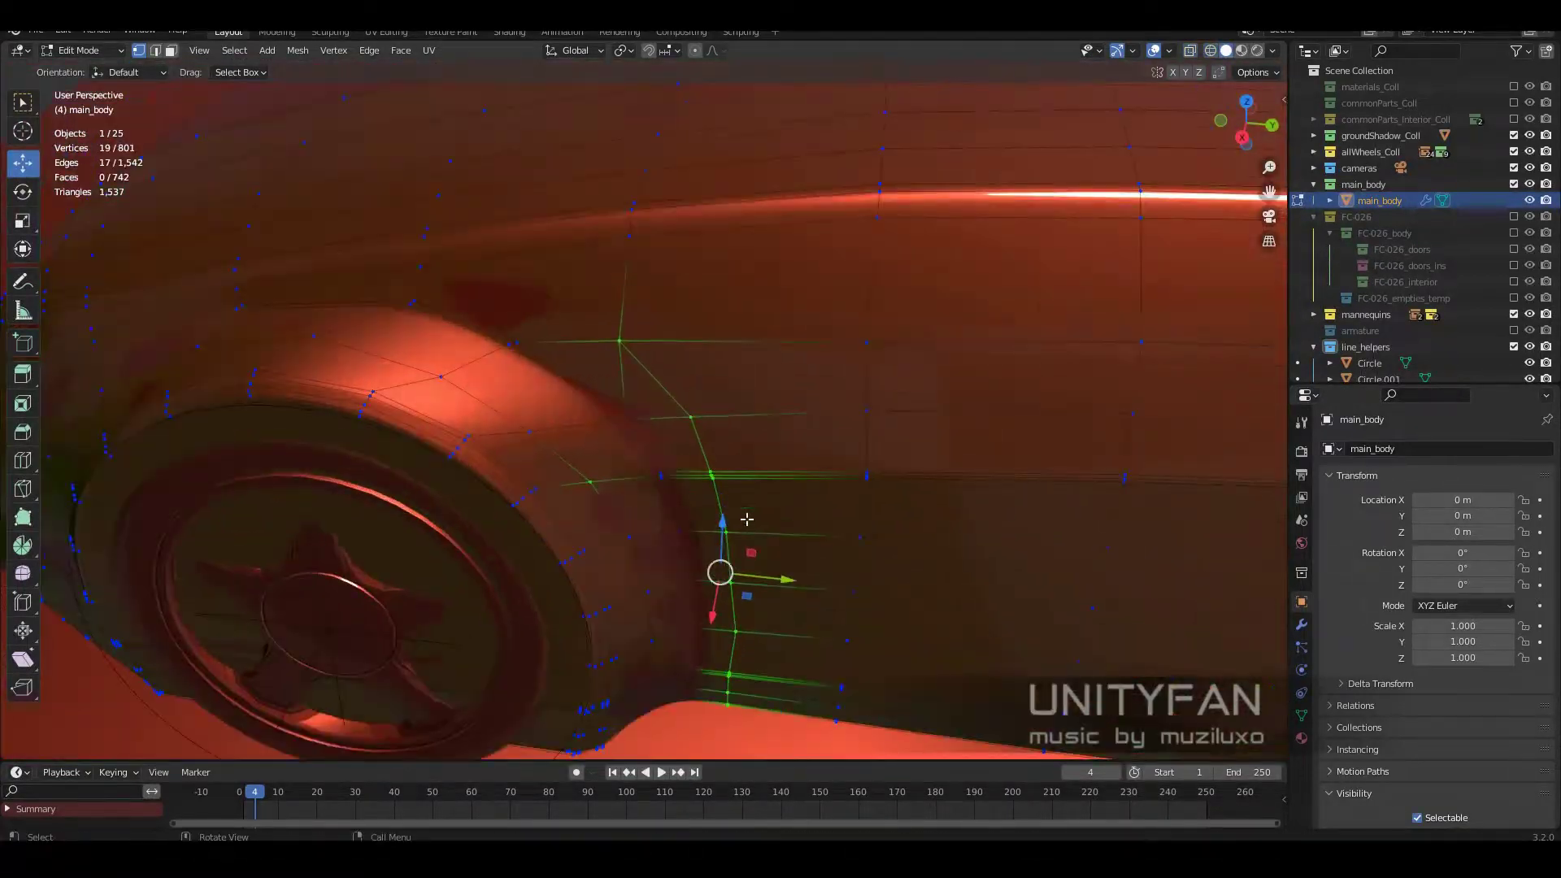
Step: Show the main_body modifier stack and review the smoothed fender cut
{"action": "key", "text": "Tab"}
{"action": "middle_click_drag", "start_coordinate": [599, 383], "coordinate": [742, 443]}
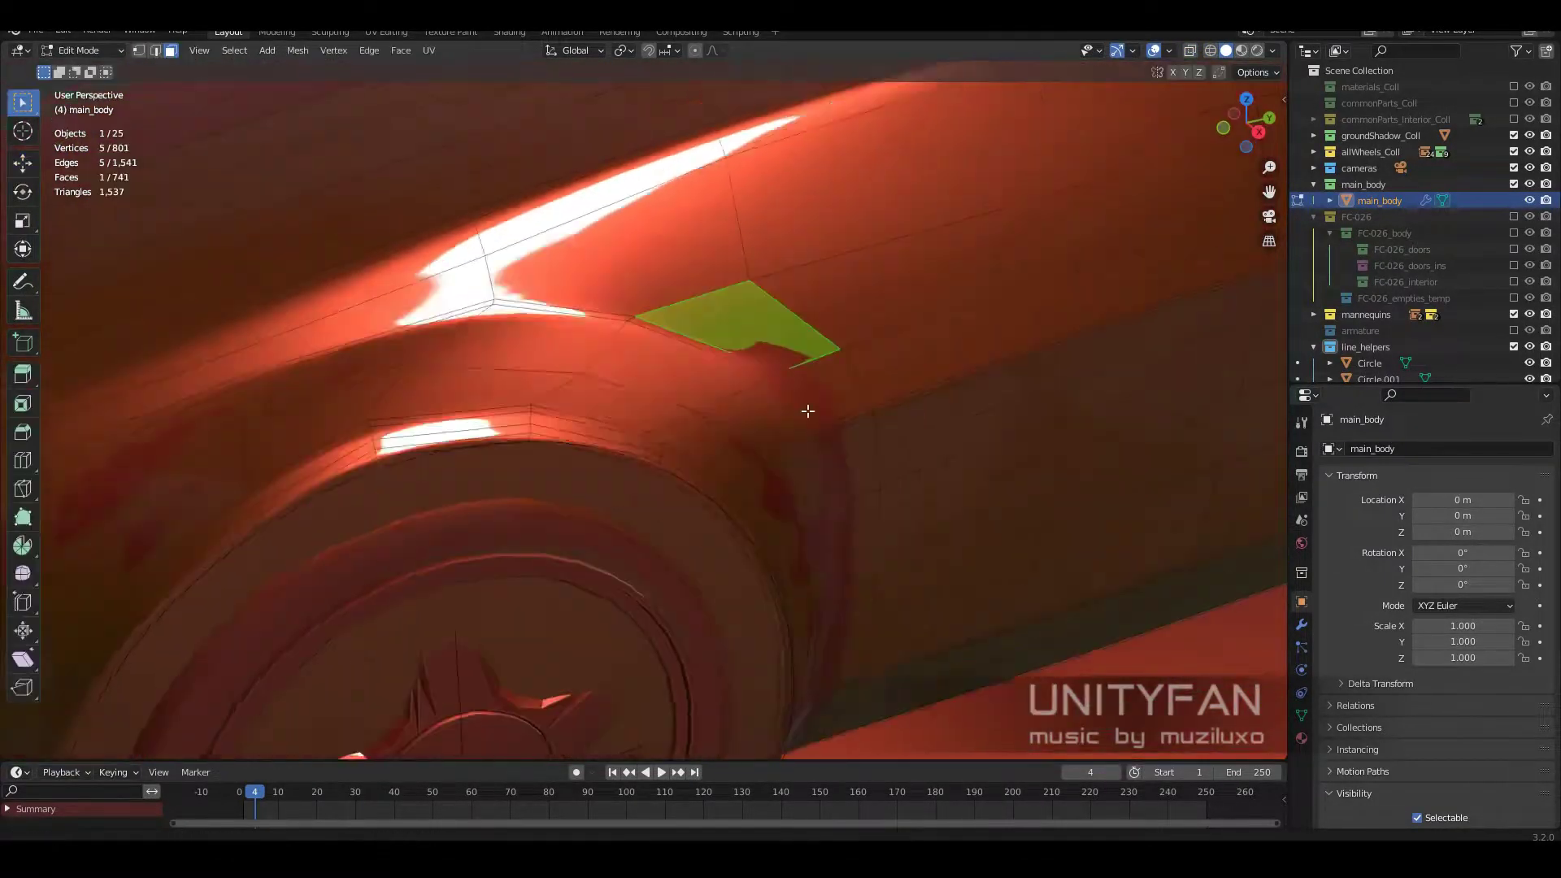
{"action": "left_click", "coordinate": [1302, 624]}
{"action": "key", "text": "Tab"}
{"action": "mouse_move", "coordinate": [849, 463]}
{"action": "middle_mouse_down"}
{"action": "mouse_move", "coordinate": [784, 480]}
{"action": "mouse_move", "coordinate": [660, 406]}
{"action": "mouse_move", "coordinate": [761, 516]}
{"action": "mouse_move", "coordinate": [690, 480]}
{"action": "mouse_move", "coordinate": [857, 505]}
{"action": "mouse_move", "coordinate": [1043, 378]}
{"action": "mouse_move", "coordinate": [924, 392]}
{"action": "middle_mouse_up"}
{"action": "left_click", "coordinate": [660, 406]}
{"action": "key", "text": "Tab"}
Step: Exclude the line_helpers collection and enter Edit Mode on main_body
{"action": "scroll", "coordinate": [690, 480], "scroll_direction": "down", "scroll_amount": 5}
{"action": "left_click", "coordinate": [1514, 347]}
{"action": "scroll", "coordinate": [923, 392], "scroll_direction": "up", "scroll_amount": 4}
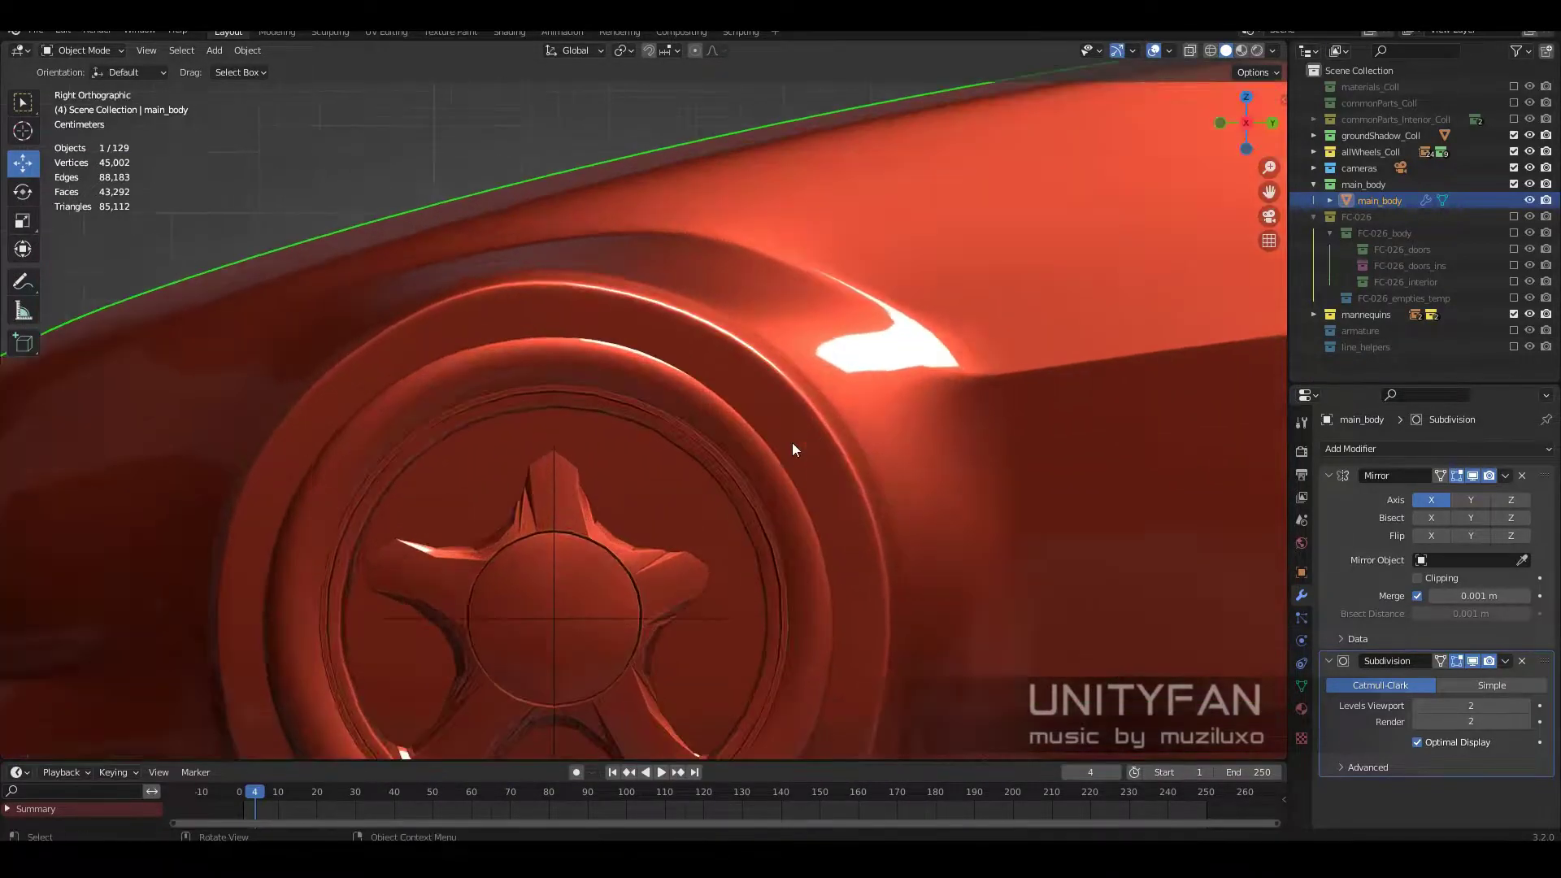
{"action": "key", "text": "Tab"}
{"action": "scroll", "coordinate": [959, 394], "scroll_direction": "up", "scroll_amount": 5}
Step: Select a shortest vertex path along the wheel arch and move it into place
{"action": "left_click", "coordinate": [846, 323], "text": "ctrl"}
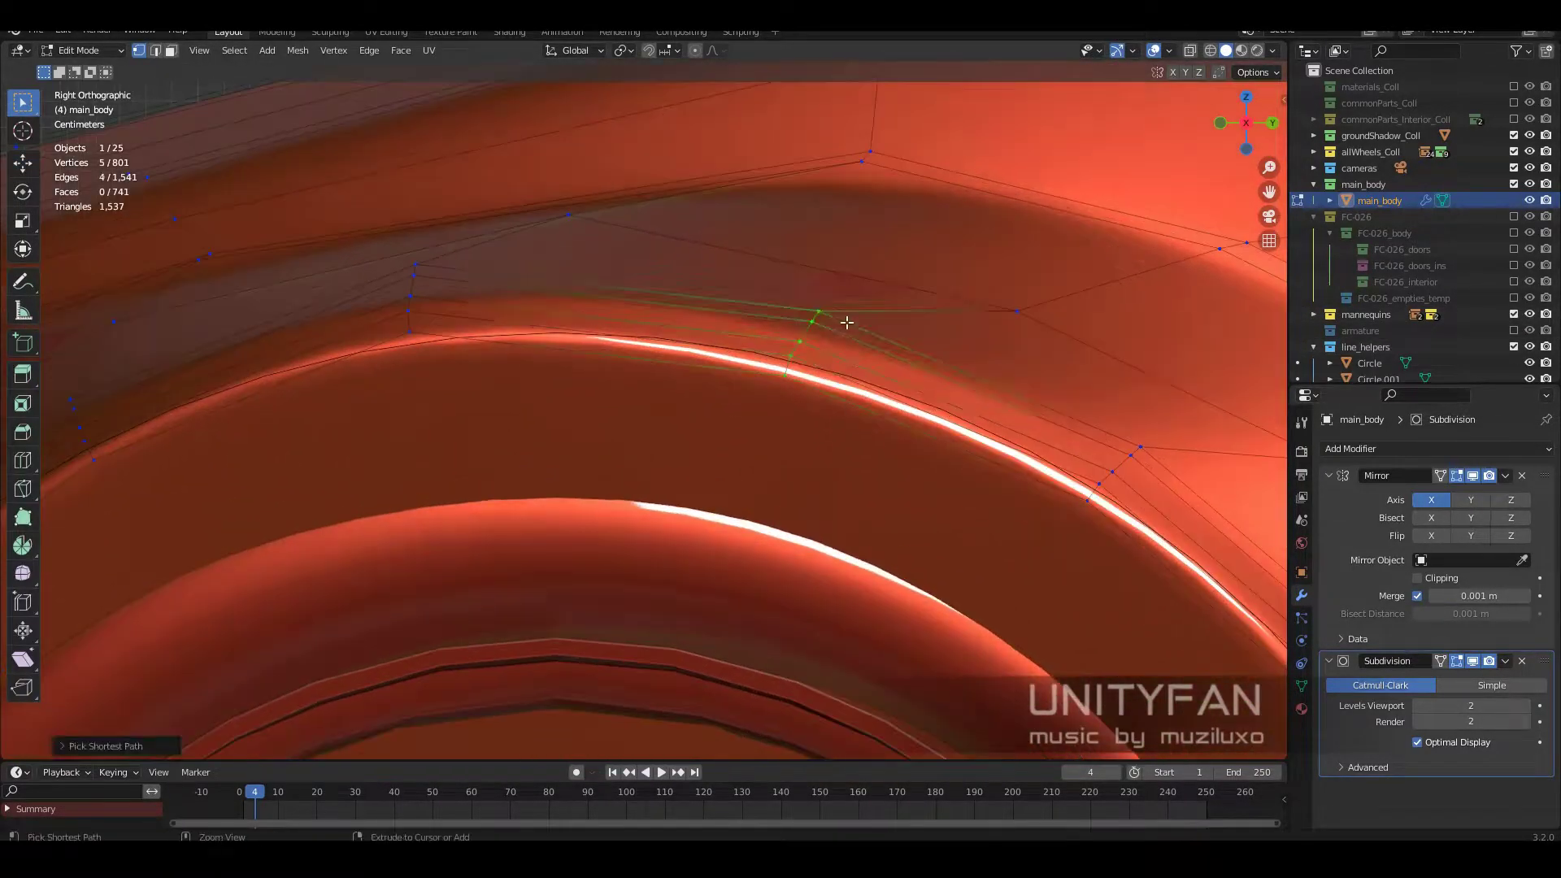
{"action": "left_click_drag", "start_coordinate": [819, 323], "coordinate": [735, 394]}
{"action": "middle_click_drag", "start_coordinate": [735, 394], "coordinate": [1199, 328], "text": "shift"}
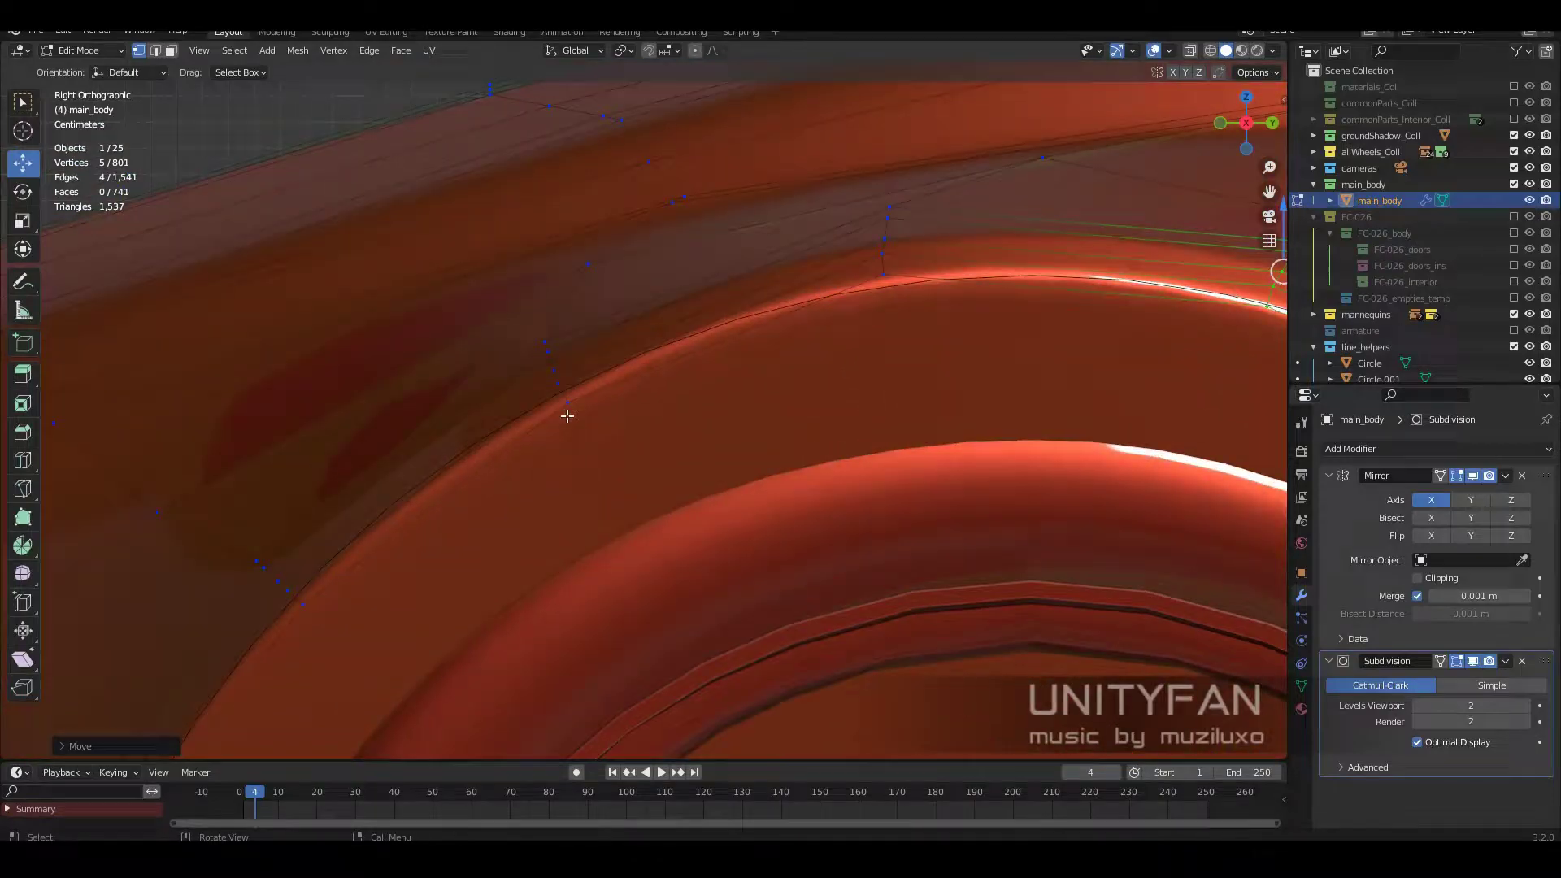
{"action": "left_click", "coordinate": [566, 337]}
{"action": "mouse_move", "coordinate": [566, 336]}
{"action": "middle_mouse_down", "text": "shift"}
{"action": "mouse_move", "coordinate": [732, 534]}
{"action": "mouse_move", "coordinate": [854, 367]}
{"action": "middle_mouse_up", "text": "shift"}
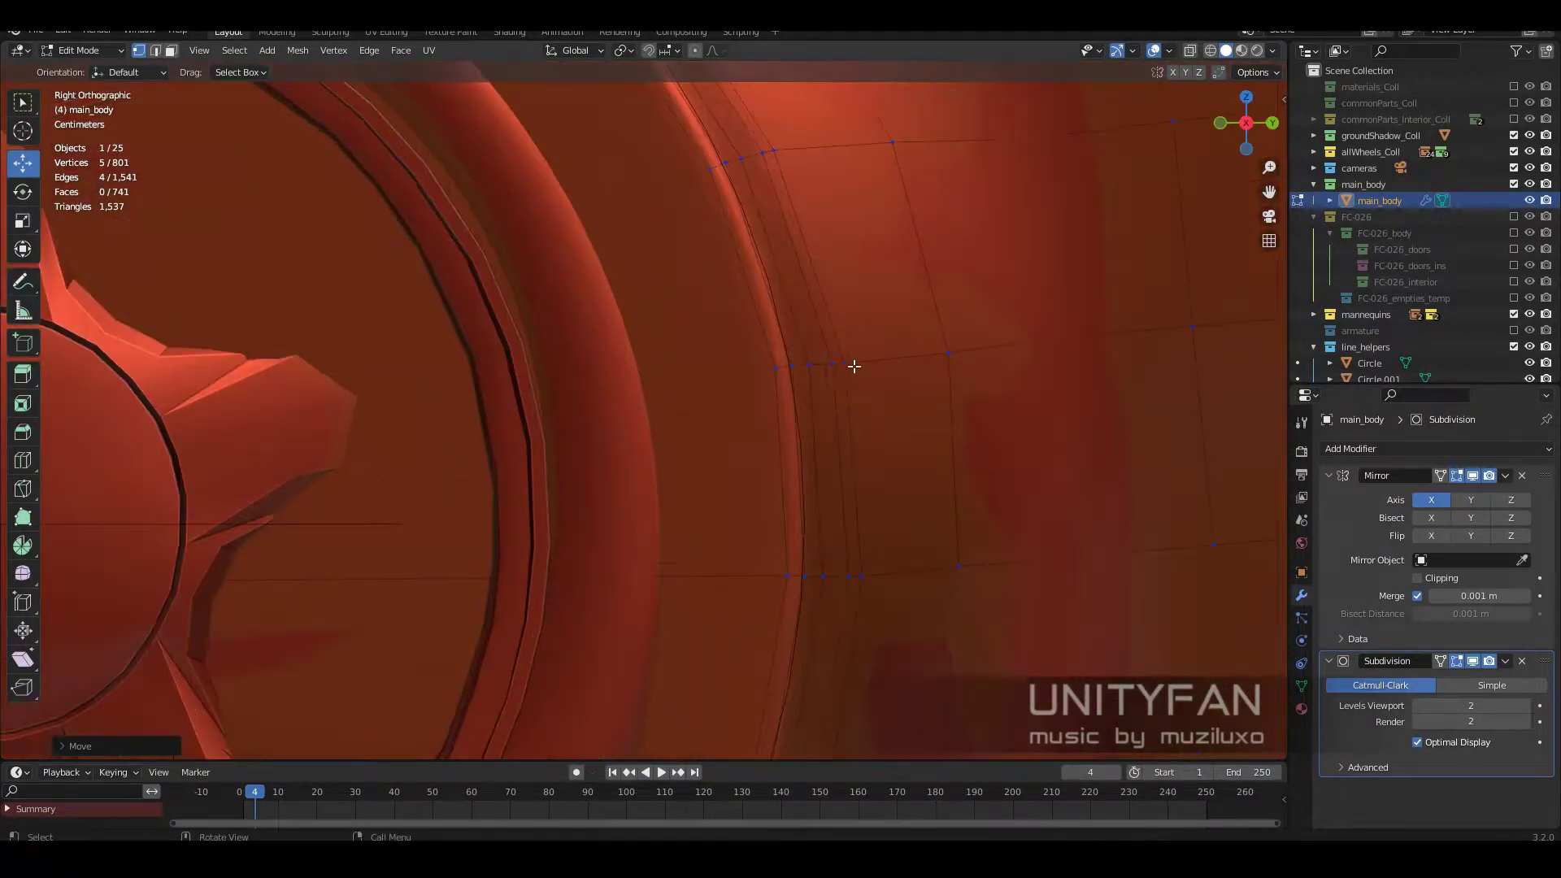
Step: Move a single arch vertex within the side plane using Shift+X
{"action": "left_click", "coordinate": [854, 367]}
{"action": "scroll", "coordinate": [854, 366], "scroll_direction": "down", "scroll_amount": 3}
{"action": "scroll", "coordinate": [852, 539], "scroll_direction": "up", "scroll_amount": 5}
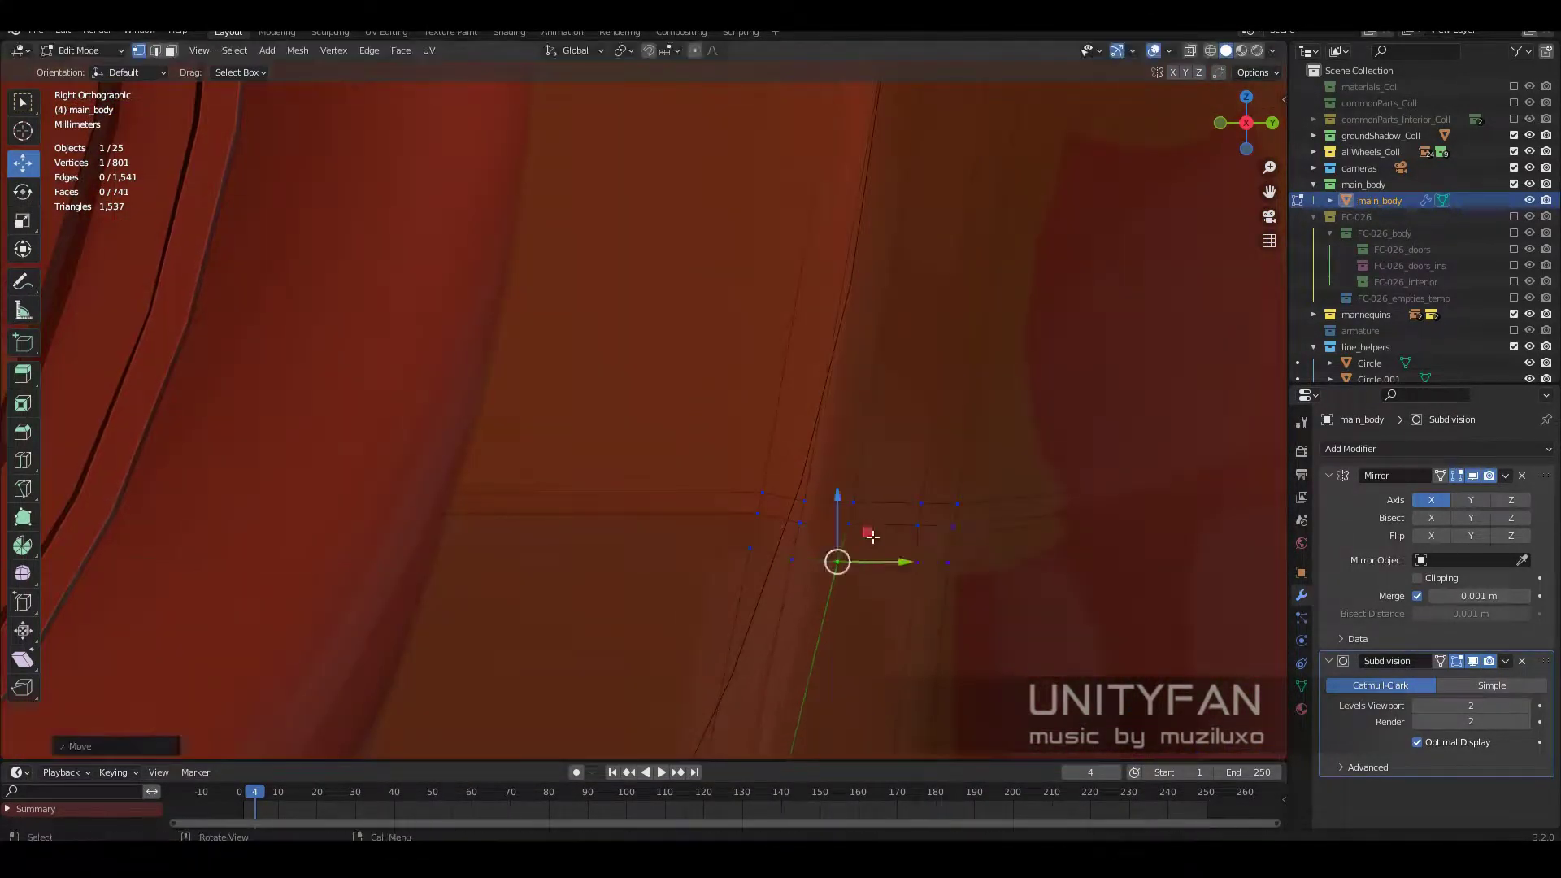
{"action": "left_click", "coordinate": [978, 568]}
{"action": "scroll", "coordinate": [978, 568], "scroll_direction": "down", "scroll_amount": 4}
{"action": "scroll", "coordinate": [734, 435], "scroll_direction": "up", "scroll_amount": 2}
{"action": "scroll", "coordinate": [816, 393], "scroll_direction": "up", "scroll_amount": 2}
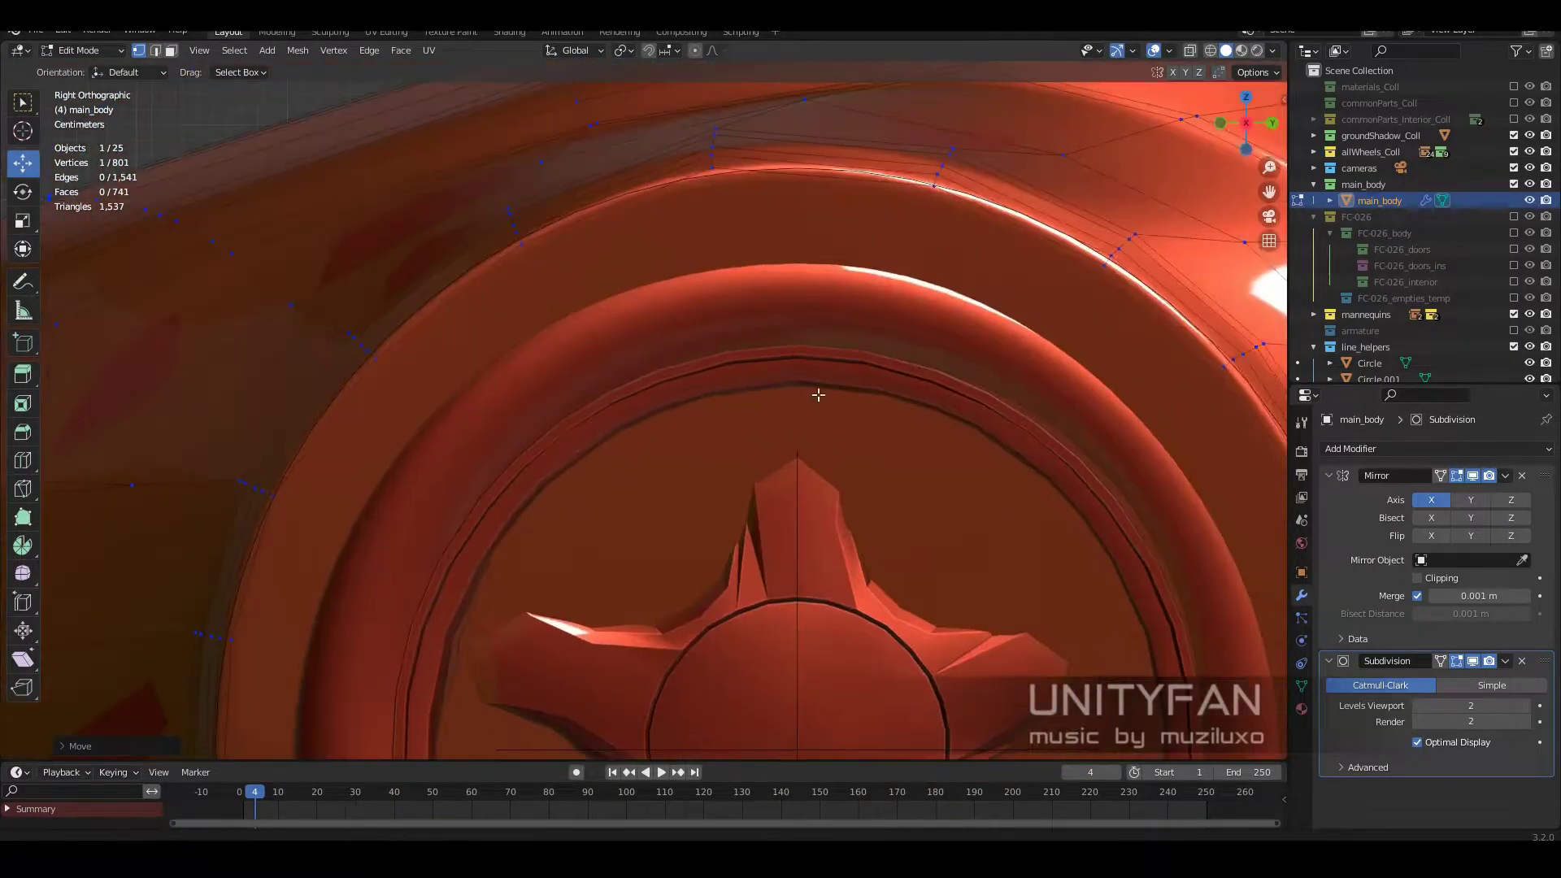
{"action": "scroll", "coordinate": [681, 333], "scroll_direction": "up", "scroll_amount": 2}
{"action": "scroll", "coordinate": [681, 334], "scroll_direction": "up", "scroll_amount": 2}
{"action": "key", "text": "g"}
{"action": "key", "text": "shift+x"}
{"action": "left_click", "coordinate": [1108, 336]}
Step: Inspect the reshaped wheel arch in Object Mode, briefly re-entering Edit Mode on the body
{"action": "scroll", "coordinate": [960, 464], "scroll_direction": "down", "scroll_amount": 2}
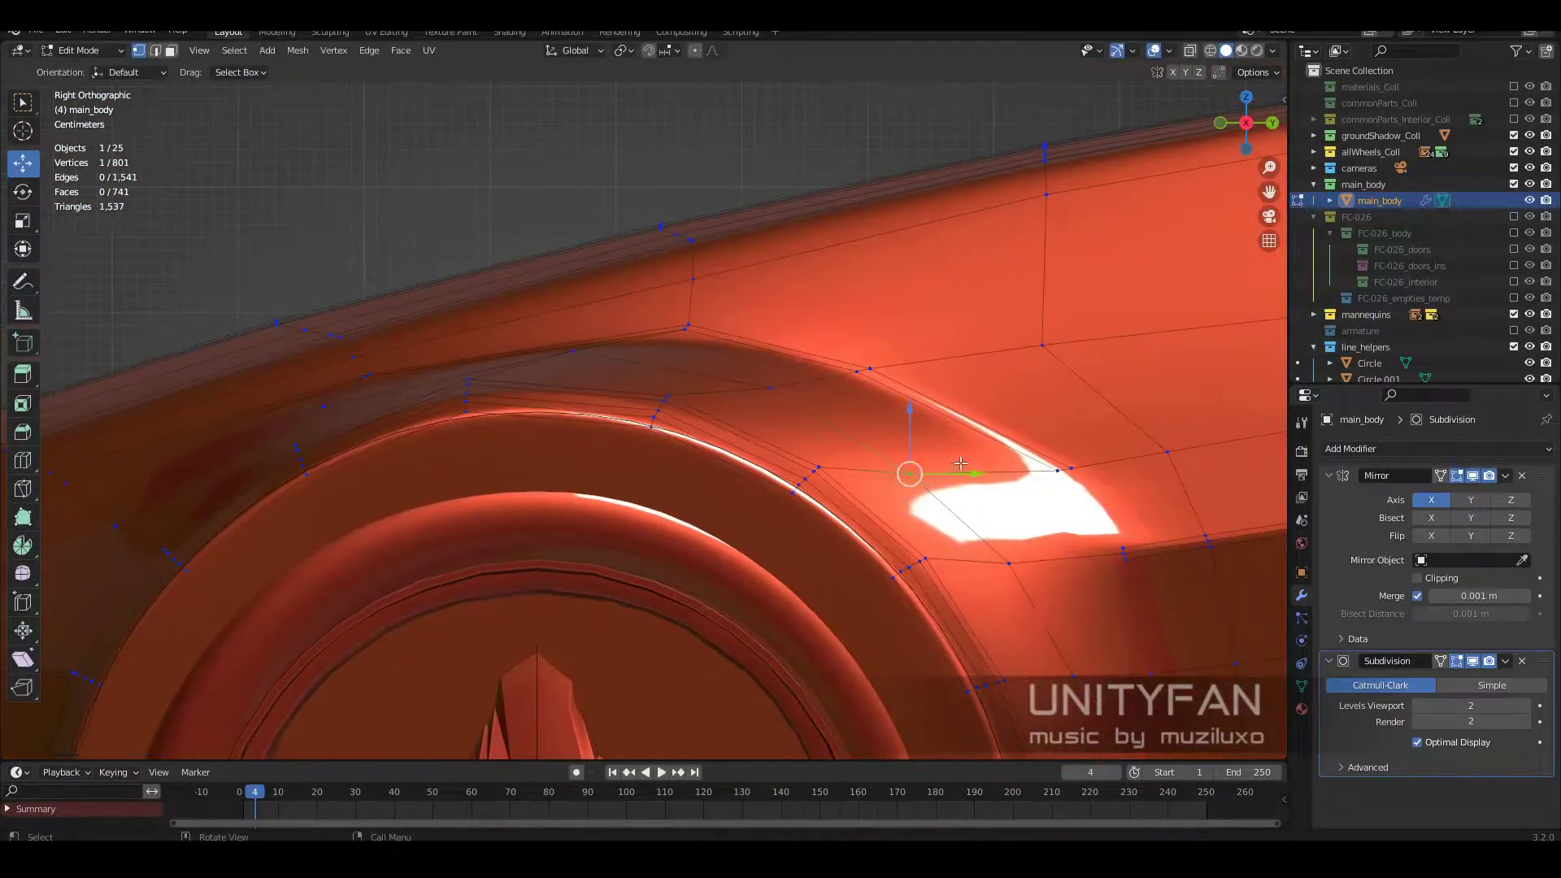
{"action": "scroll", "coordinate": [1032, 551], "scroll_direction": "down", "scroll_amount": 3}
{"action": "mouse_move", "coordinate": [1046, 529]}
{"action": "middle_mouse_down"}
{"action": "mouse_move", "coordinate": [1056, 496]}
{"action": "mouse_move", "coordinate": [1116, 499]}
{"action": "middle_mouse_up"}
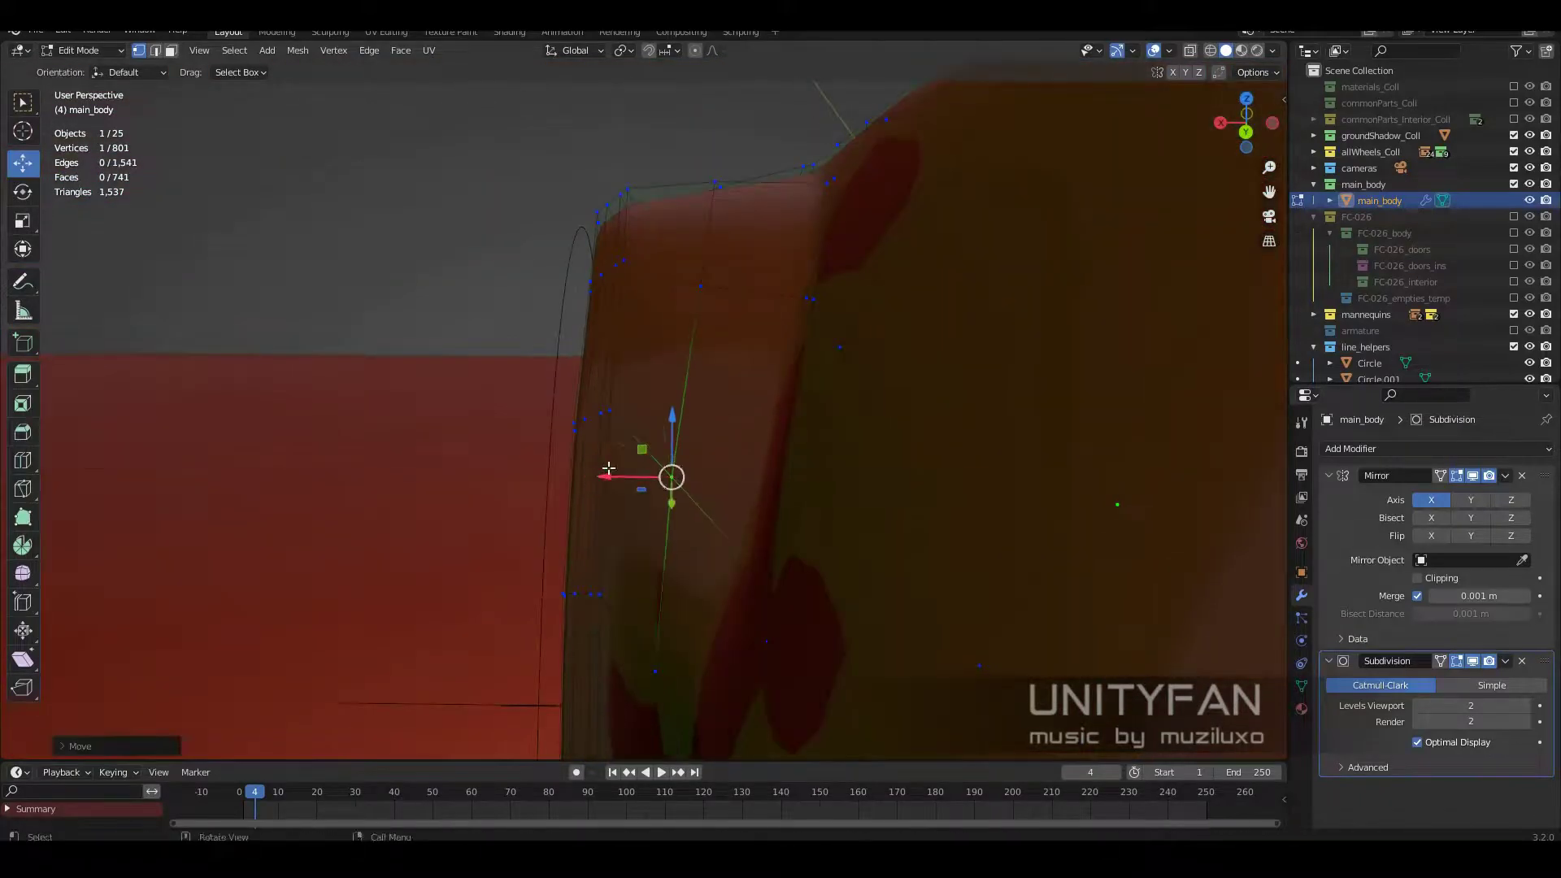
{"action": "scroll", "coordinate": [702, 474], "scroll_direction": "up", "scroll_amount": 3}
{"action": "scroll", "coordinate": [703, 474], "scroll_direction": "down", "scroll_amount": 3}
{"action": "key", "text": "Tab"}
{"action": "scroll", "coordinate": [756, 442], "scroll_direction": "down", "scroll_amount": 3}
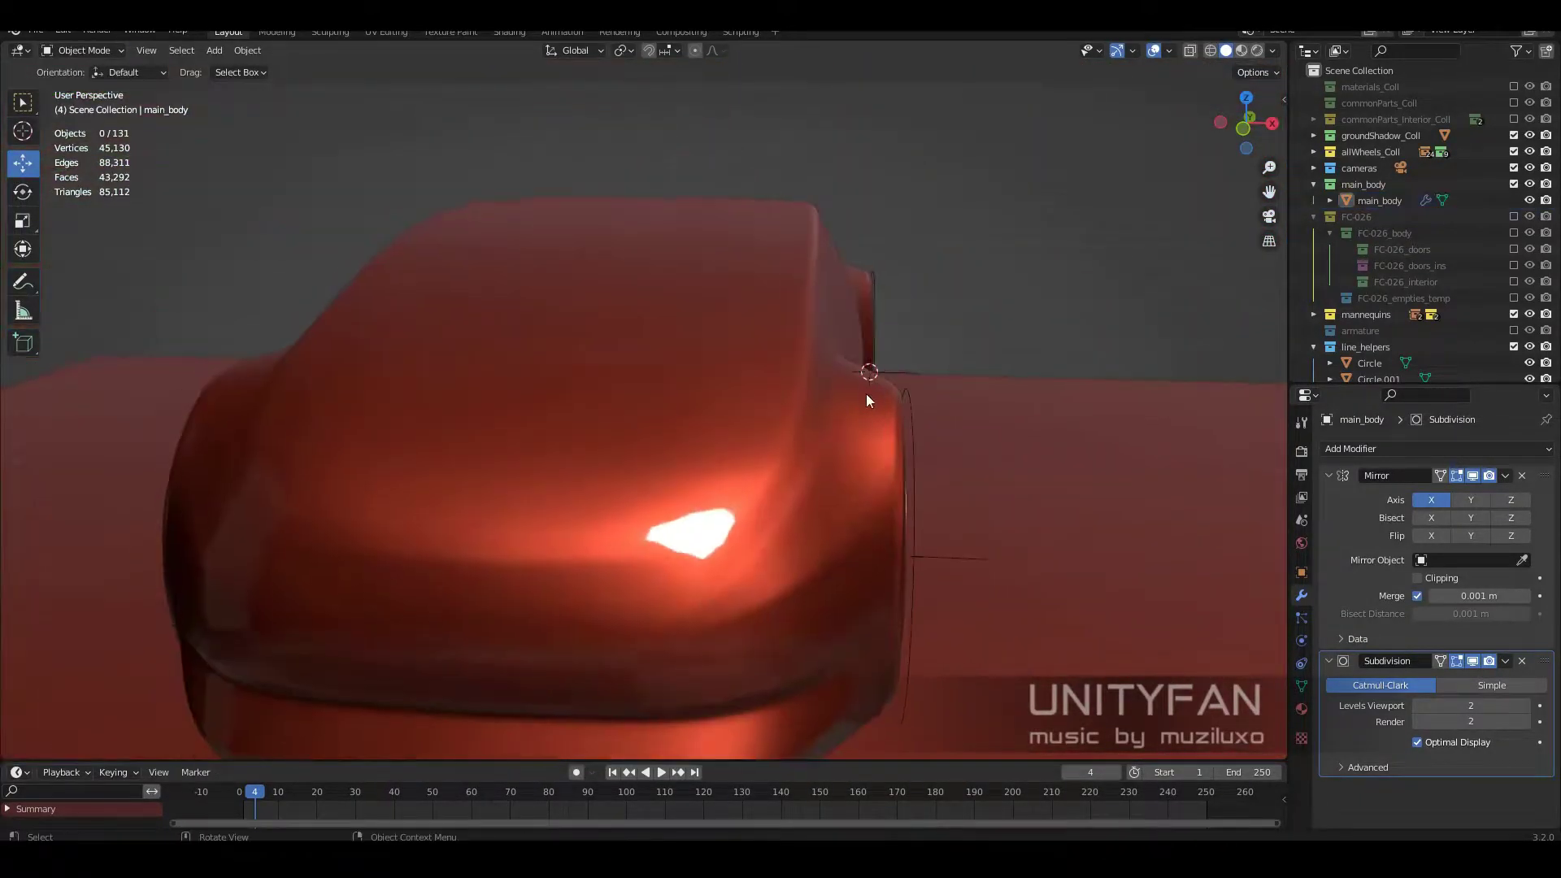
{"action": "left_click", "coordinate": [613, 300]}
{"action": "mouse_move", "coordinate": [613, 300]}
{"action": "middle_mouse_down"}
{"action": "mouse_move", "coordinate": [760, 462]}
{"action": "mouse_move", "coordinate": [774, 458]}
{"action": "middle_mouse_up"}
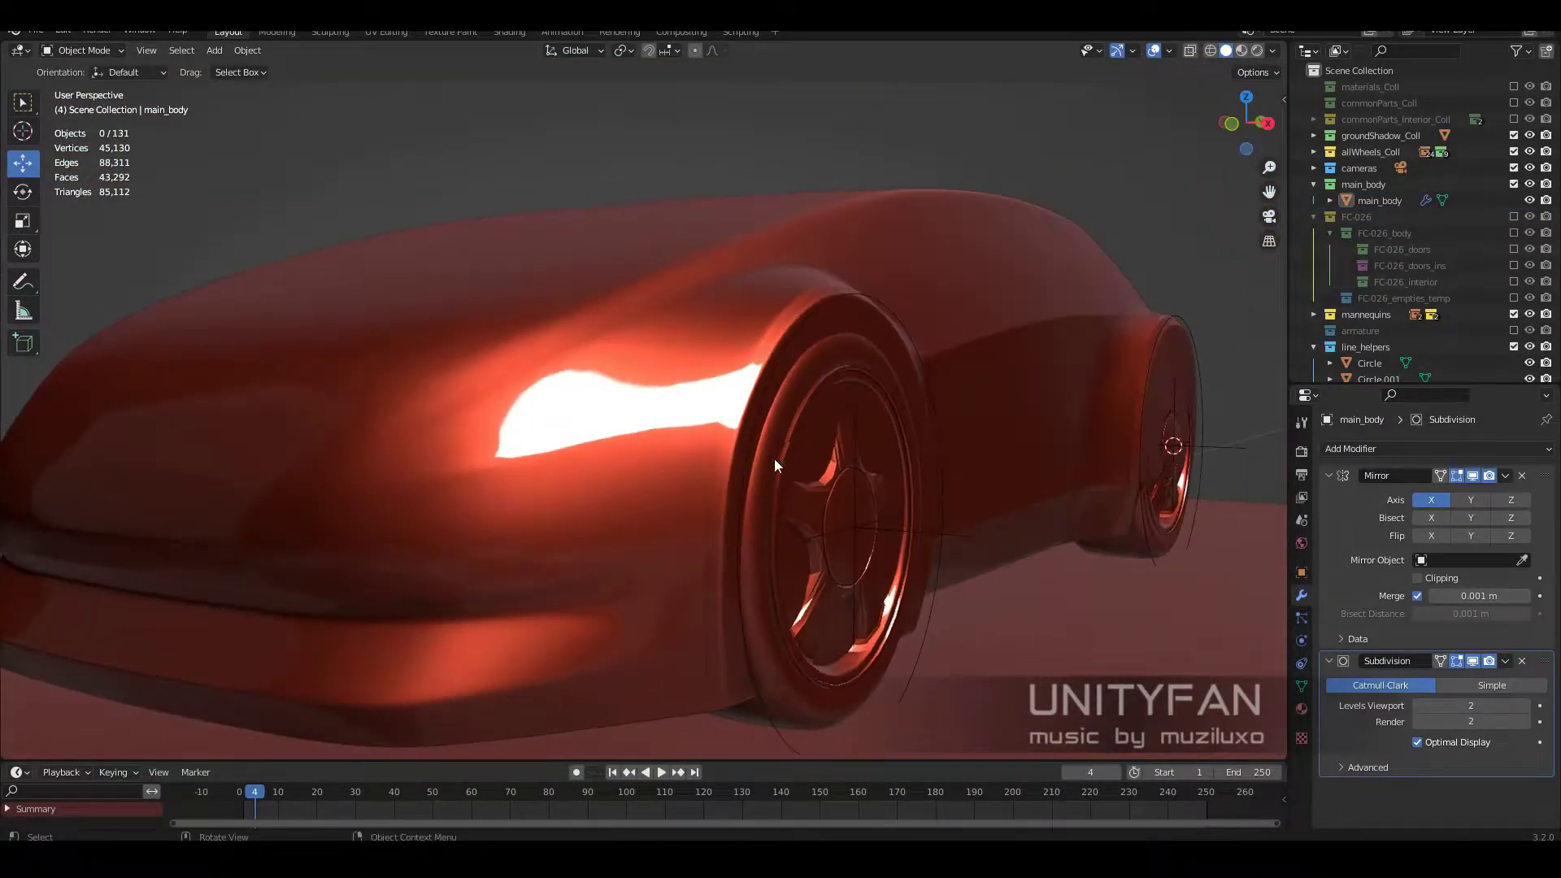
{"action": "key", "text": "Tab"}
{"action": "scroll", "coordinate": [753, 395], "scroll_direction": "up", "scroll_amount": 3}
{"action": "key", "text": "Tab"}
{"action": "scroll", "coordinate": [752, 395], "scroll_direction": "down", "scroll_amount": 3}
{"action": "mouse_move", "coordinate": [772, 391]}
{"action": "middle_mouse_down"}
{"action": "mouse_move", "coordinate": [797, 416]}
{"action": "mouse_move", "coordinate": [684, 422]}
{"action": "mouse_move", "coordinate": [771, 463]}
{"action": "middle_mouse_up"}
{"action": "scroll", "coordinate": [641, 428], "scroll_direction": "up", "scroll_amount": 3}
Step: Enter Edit Mode in Right view and move a wheel-arch edge loop
{"action": "left_click", "coordinate": [675, 412]}
{"action": "key", "text": "KP_3"}
{"action": "key", "text": "Tab"}
{"action": "scroll", "coordinate": [676, 412], "scroll_direction": "up", "scroll_amount": 4}
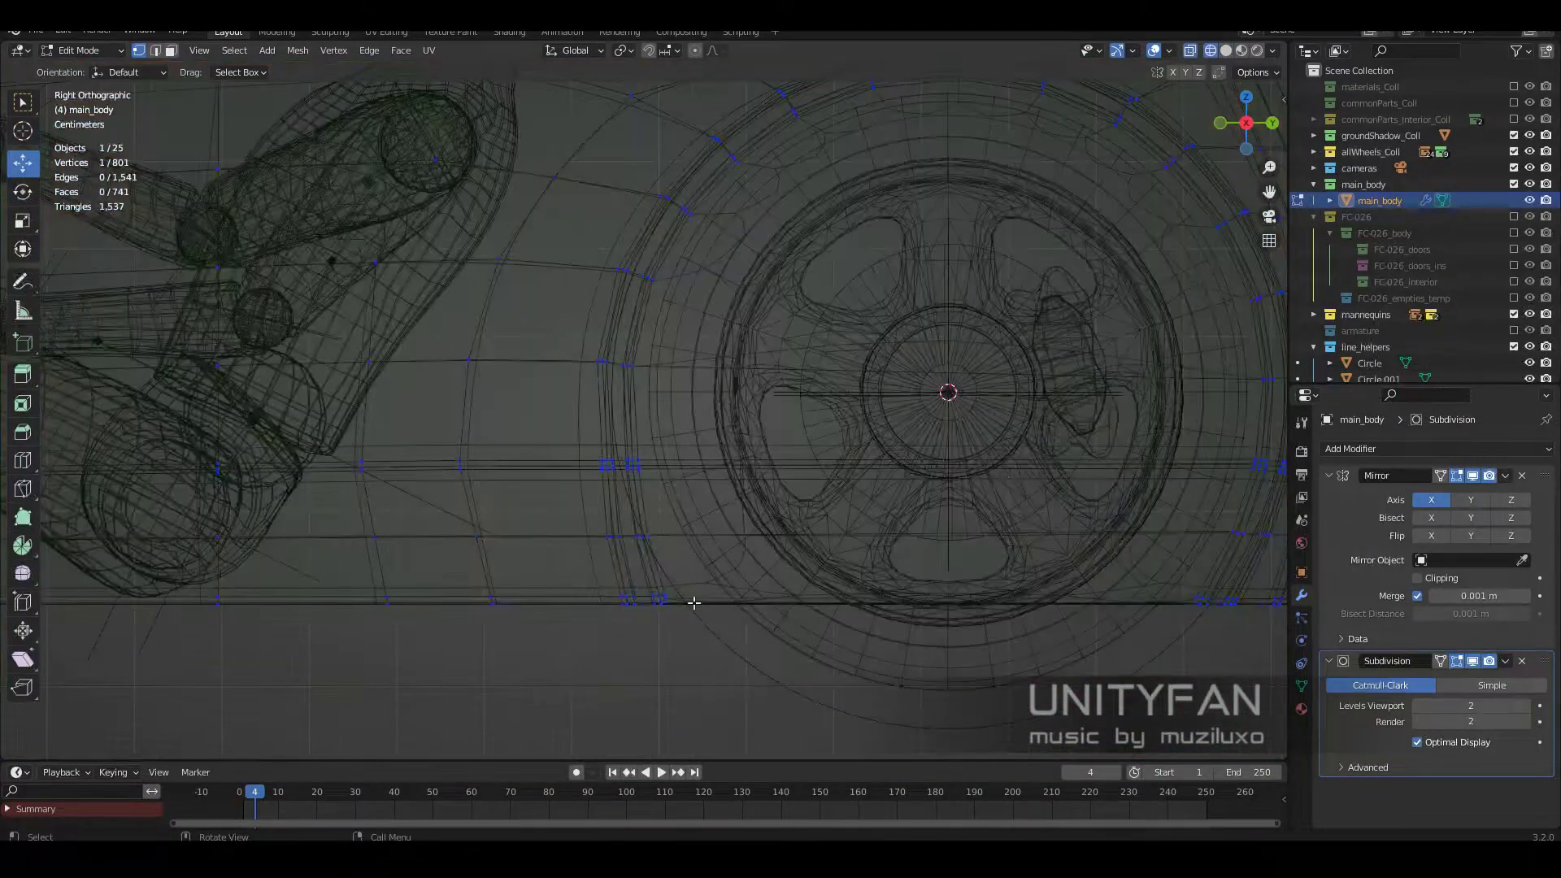
{"action": "key", "text": "alt+z"}
{"action": "left_click", "coordinate": [795, 485], "text": "alt"}
{"action": "key", "text": "alt+z"}
{"action": "scroll", "coordinate": [672, 511], "scroll_direction": "up", "scroll_amount": 3}
{"action": "key", "text": "g"}
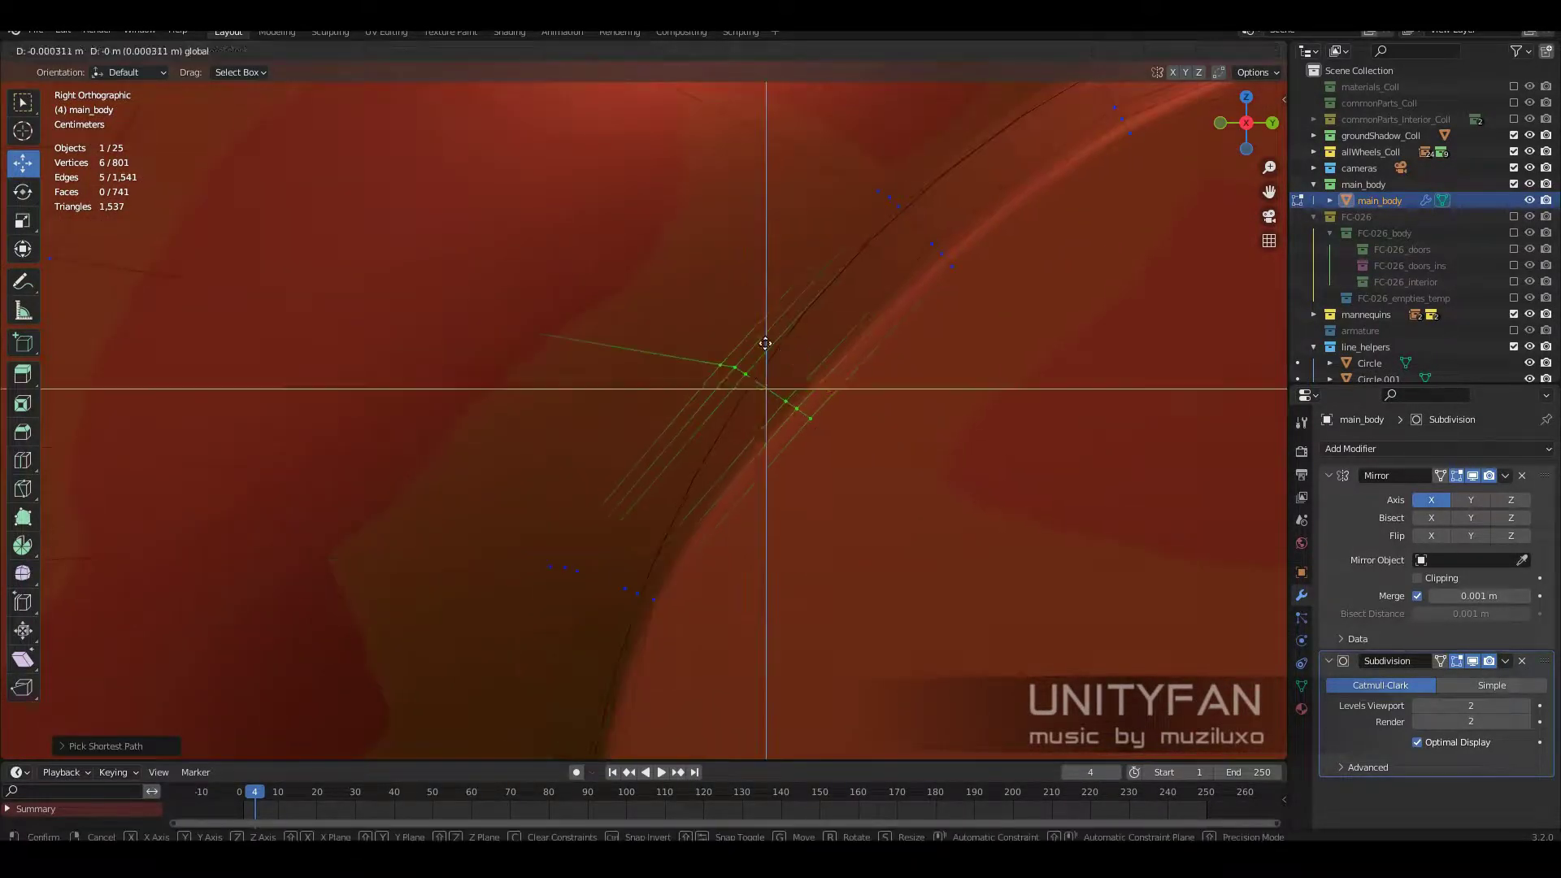
{"action": "left_click", "coordinate": [765, 343]}
{"action": "scroll", "coordinate": [852, 353], "scroll_direction": "down", "scroll_amount": 2}
Step: Reposition the arch loop again, toggling X-ray to check the vertices
{"action": "key", "text": "g"}
{"action": "left_click", "coordinate": [785, 507]}
{"action": "scroll", "coordinate": [786, 507], "scroll_direction": "up", "scroll_amount": 3}
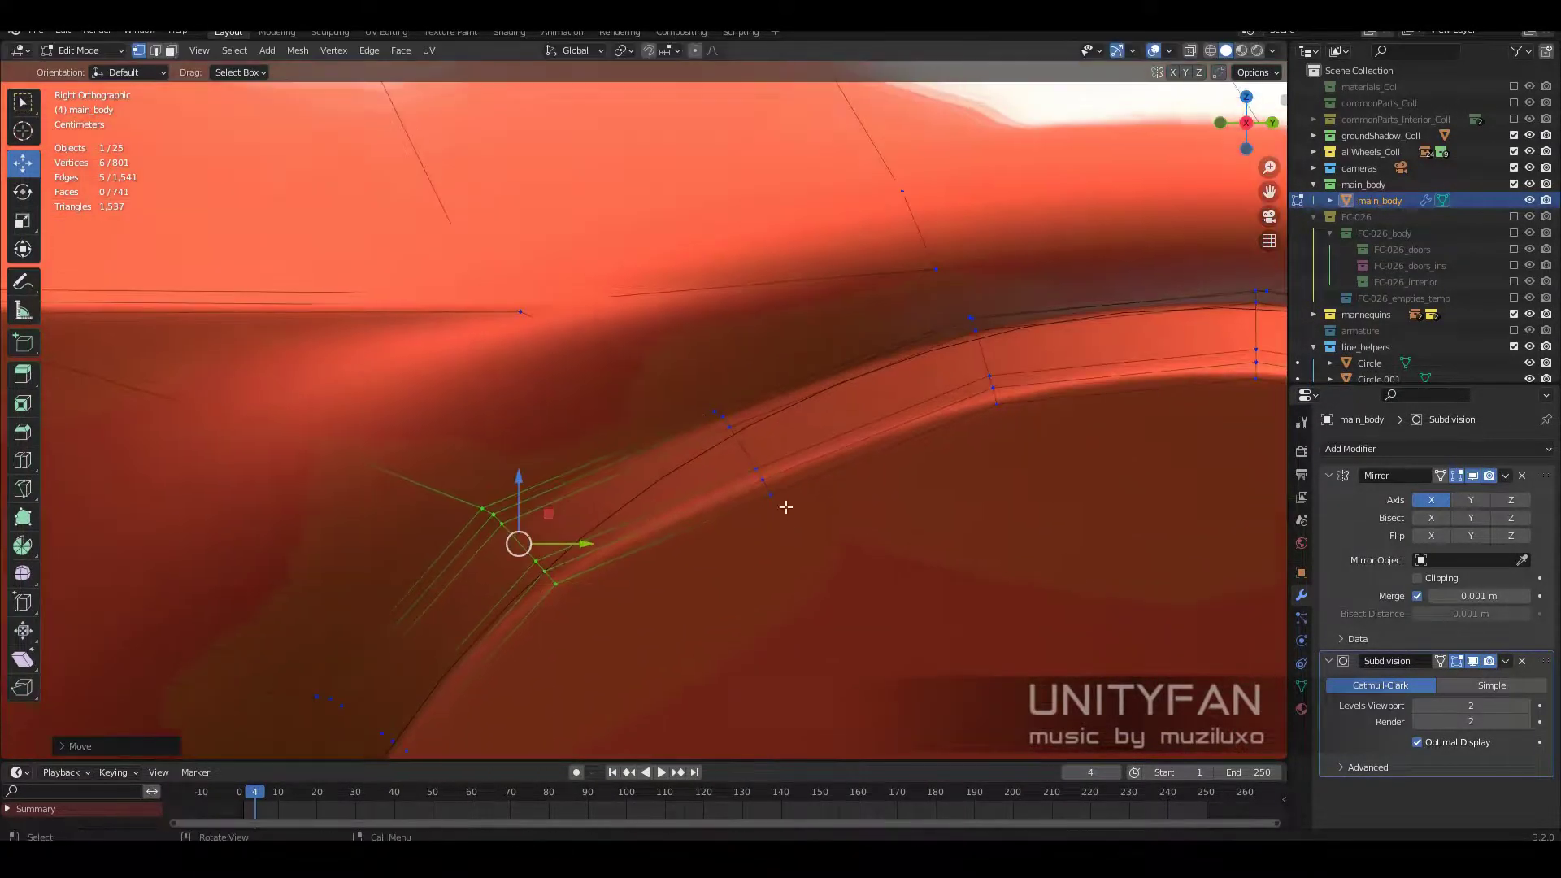
{"action": "left_click", "coordinate": [746, 388]}
{"action": "key", "text": "alt+z"}
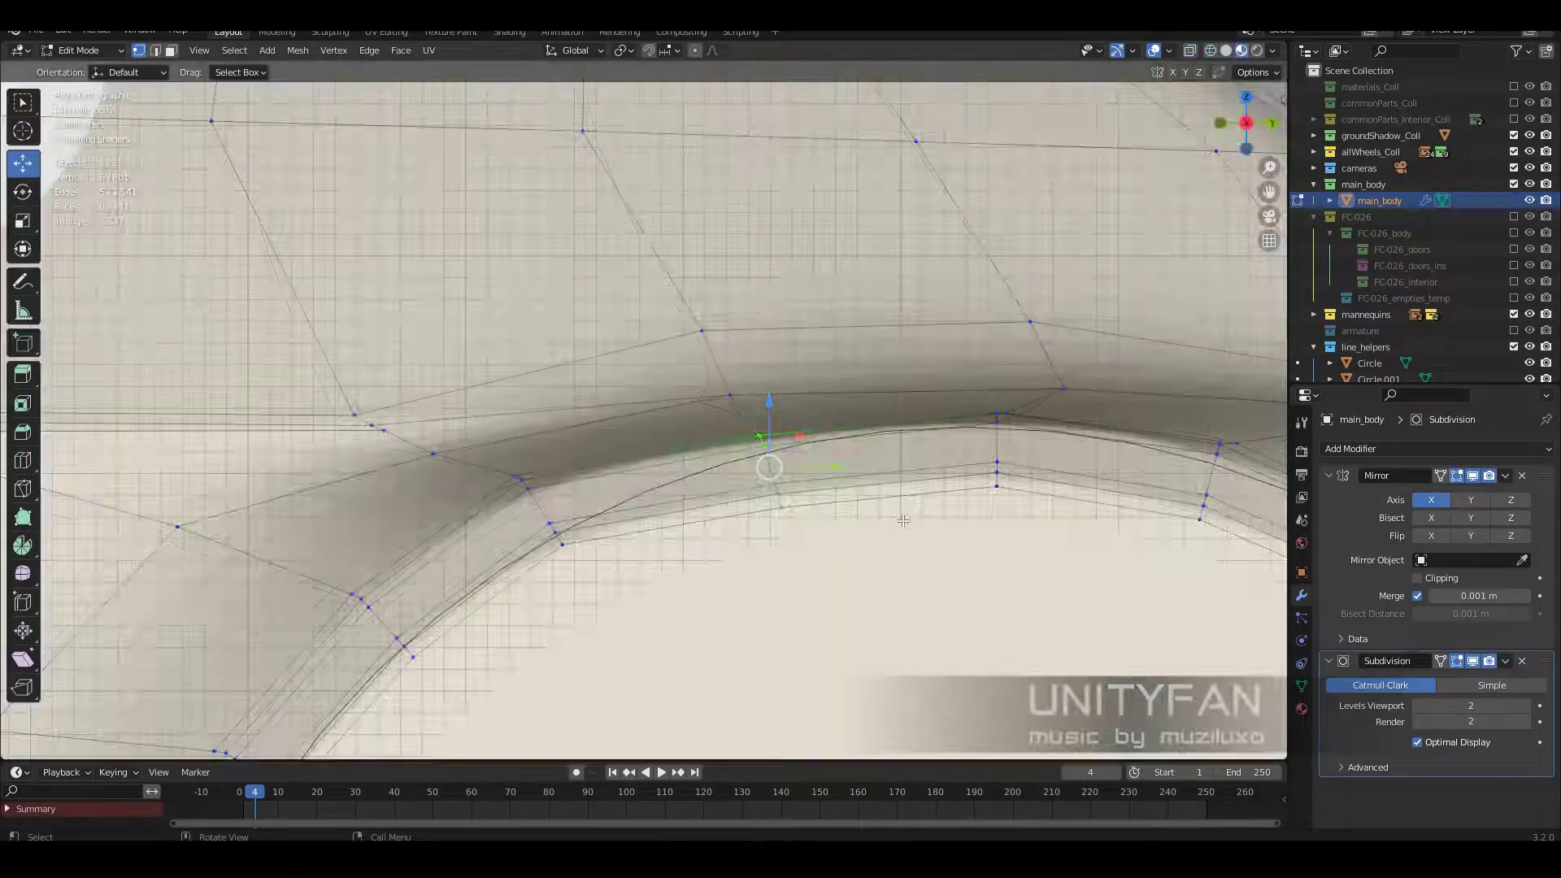
{"action": "key", "text": "alt+z"}
{"action": "middle_click_drag", "start_coordinate": [829, 485], "coordinate": [808, 448], "text": "shift"}
{"action": "key", "text": "alt+z"}
{"action": "key", "text": "alt+z"}
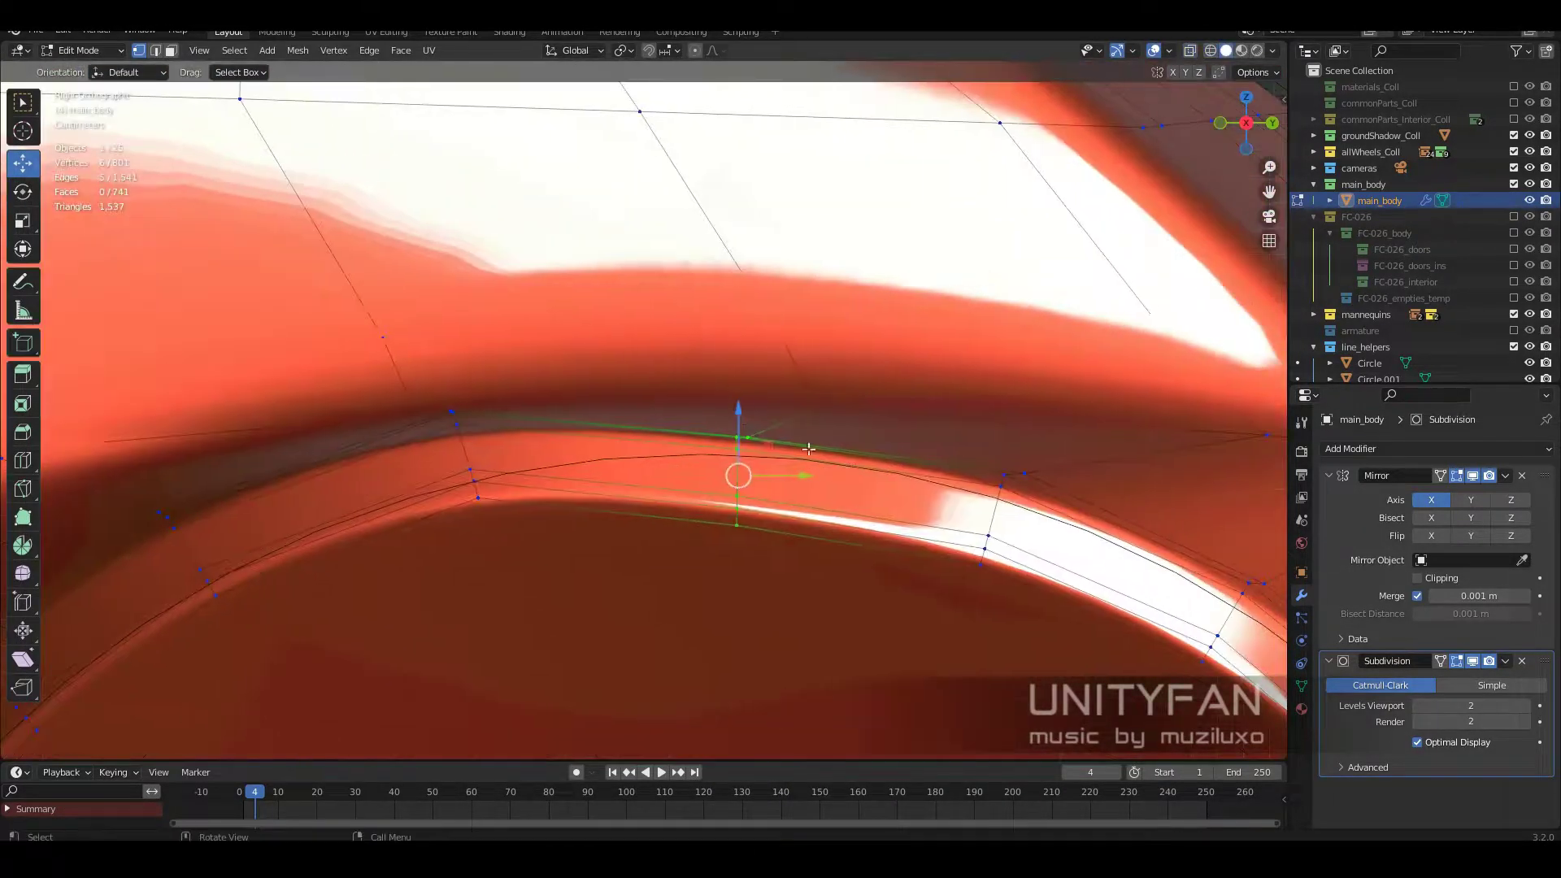
{"action": "left_click", "coordinate": [728, 355]}
Step: Make further small moves to the arch vertices until they sit correctly
{"action": "key", "text": "alt+z"}
{"action": "key", "text": "alt+z"}
{"action": "middle_click_drag", "start_coordinate": [728, 356], "coordinate": [752, 488], "text": "shift"}
{"action": "key", "text": "z"}
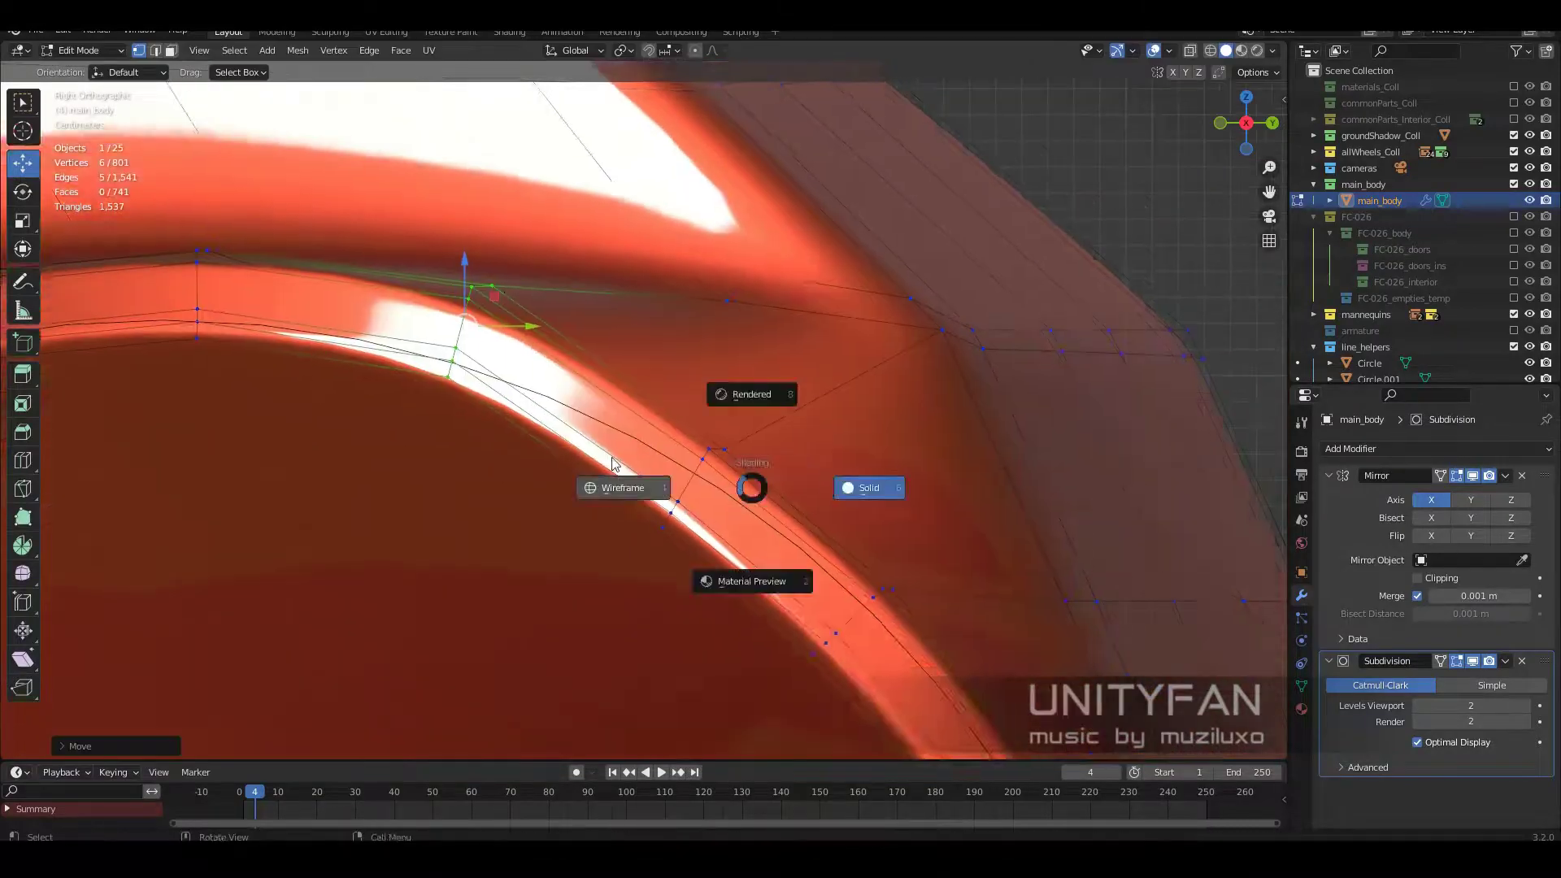
{"action": "left_click", "coordinate": [736, 430]}
{"action": "key", "text": "z"}
{"action": "mouse_move", "coordinate": [737, 430]}
{"action": "middle_mouse_down", "text": "shift"}
{"action": "mouse_move", "coordinate": [693, 420]}
{"action": "mouse_move", "coordinate": [707, 401]}
{"action": "mouse_move", "coordinate": [799, 528]}
{"action": "middle_mouse_up", "text": "shift"}
{"action": "left_click", "coordinate": [705, 412]}
{"action": "key", "text": "alt+z"}
{"action": "key", "text": "alt+z"}
{"action": "key", "text": "g"}
{"action": "left_click", "coordinate": [738, 448]}
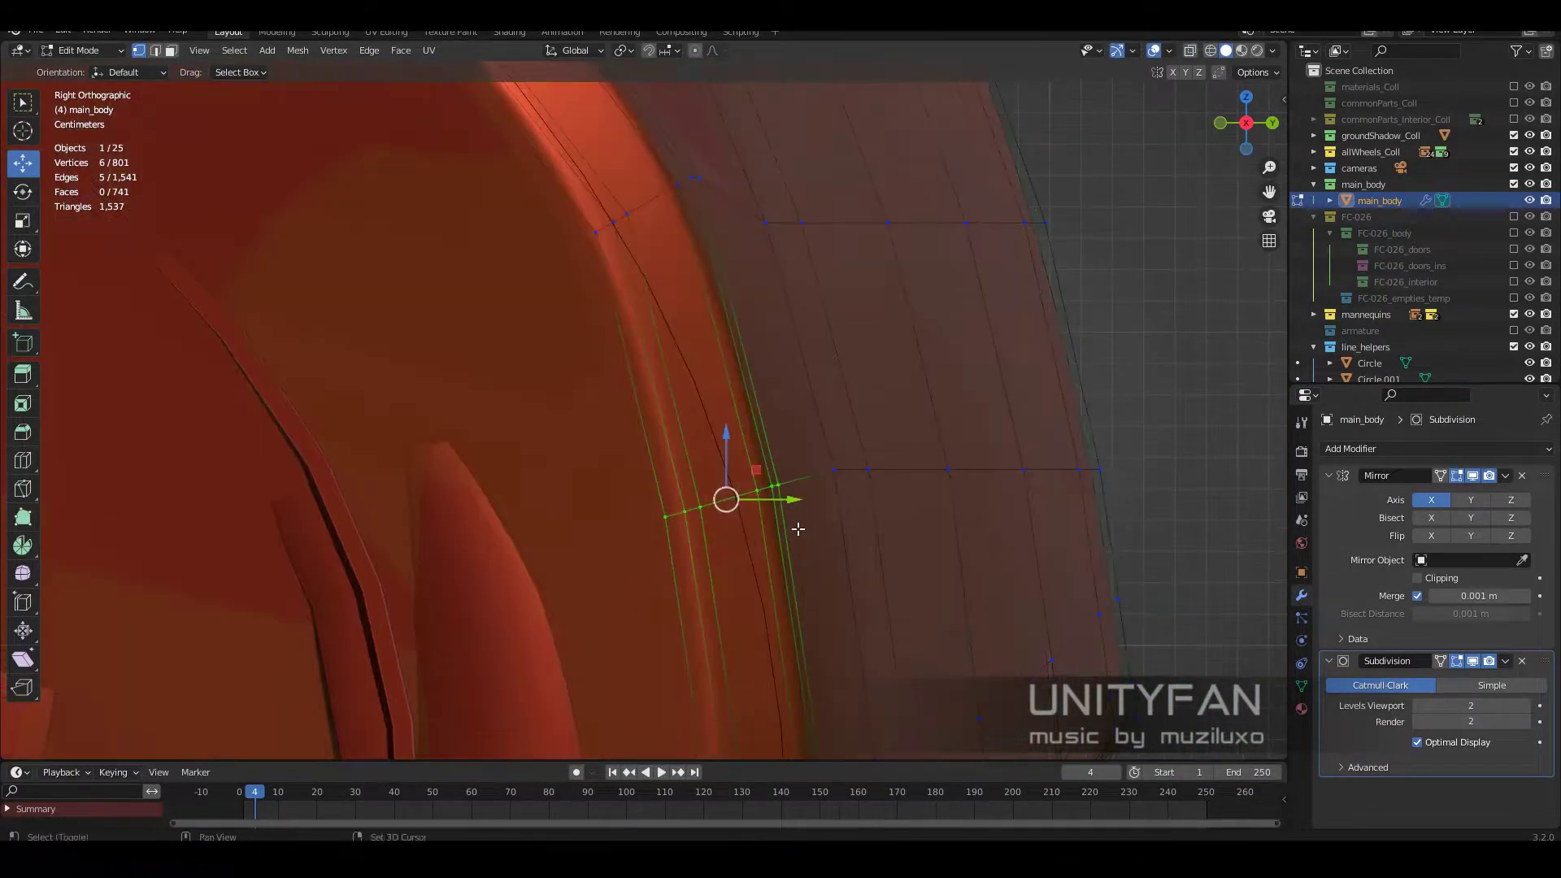
Step: Box-select 23 lower panel vertices behind the arch in X-ray and move them
{"action": "key", "text": "alt+z"}
{"action": "left_click_drag", "start_coordinate": [750, 541], "coordinate": [547, 419]}
{"action": "key", "text": "alt+z"}
{"action": "key", "text": "alt+z"}
{"action": "left_click_drag", "start_coordinate": [726, 524], "coordinate": [656, 453]}
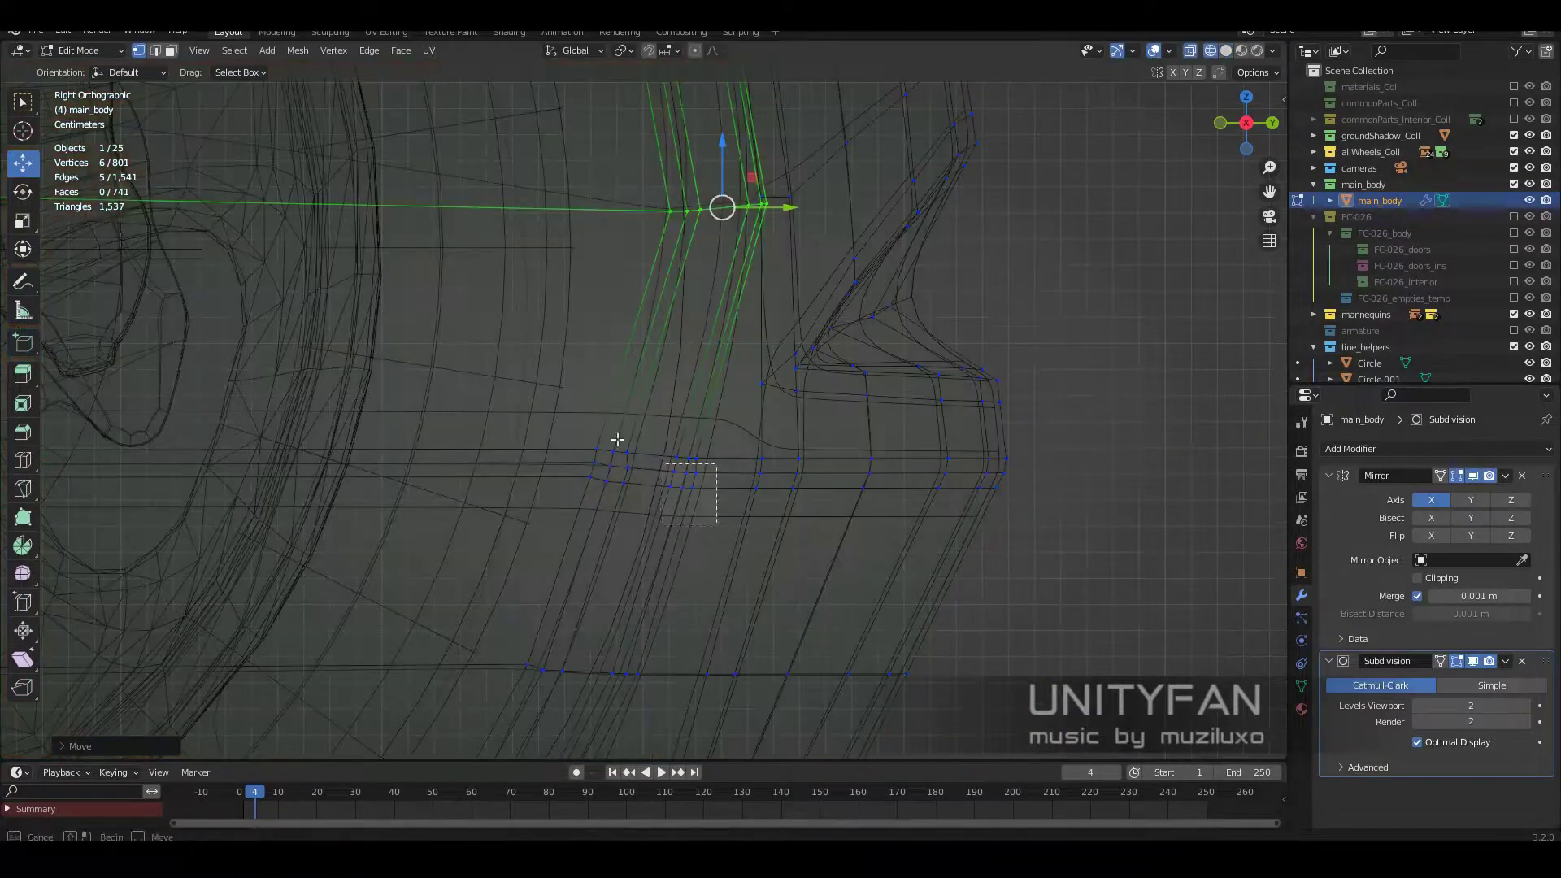
{"action": "key", "text": "g"}
{"action": "left_click", "coordinate": [762, 472]}
{"action": "middle_click_drag", "start_coordinate": [762, 472], "coordinate": [830, 339], "text": "shift"}
{"action": "key", "text": "alt+z"}
{"action": "left_click_drag", "start_coordinate": [690, 523], "coordinate": [432, 642]}
{"action": "key", "text": "alt+z"}
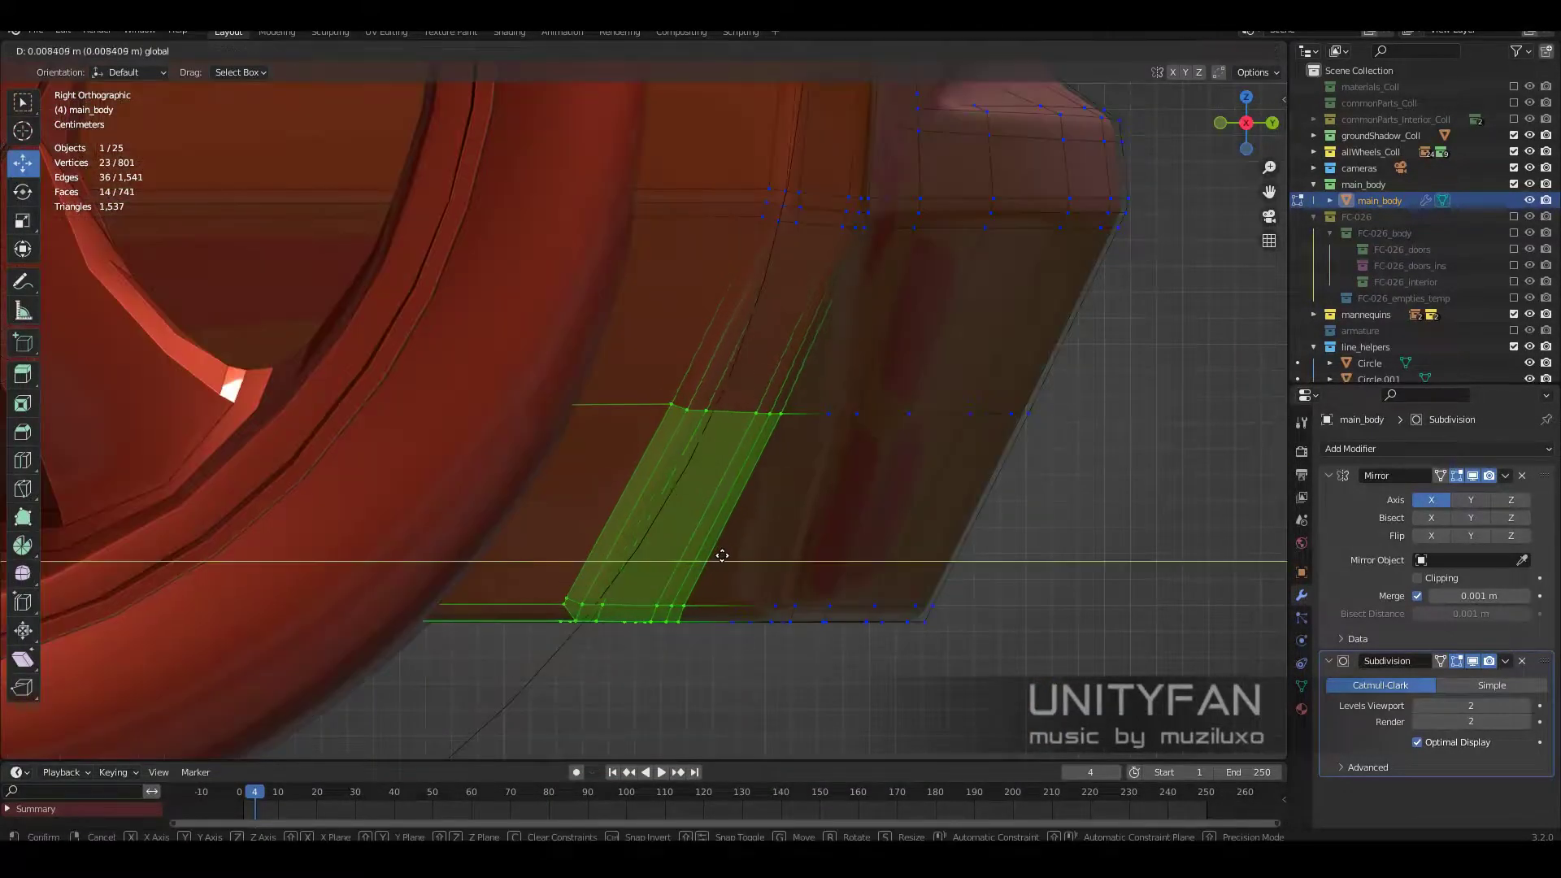
Step: Adjust one vertex near the arch, then inspect the car outside Edit Mode
{"action": "mouse_move", "coordinate": [737, 489]}
{"action": "middle_mouse_down"}
{"action": "mouse_move", "coordinate": [582, 446]}
{"action": "mouse_move", "coordinate": [596, 401]}
{"action": "middle_mouse_up"}
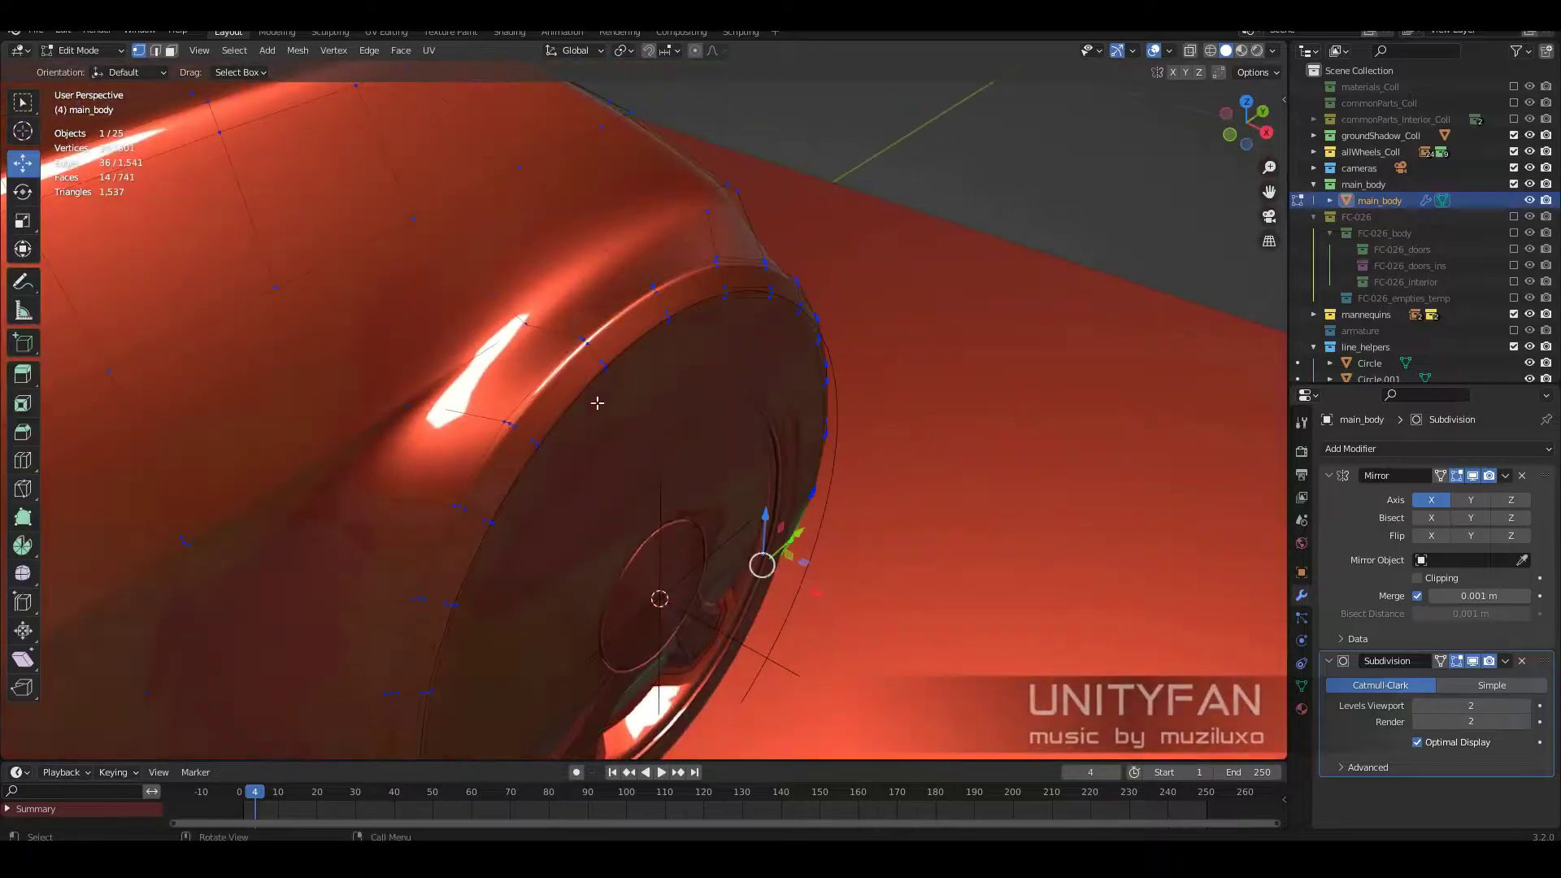
{"action": "left_click", "coordinate": [656, 437]}
{"action": "left_click", "coordinate": [692, 345]}
{"action": "mouse_move", "coordinate": [692, 346]}
{"action": "middle_mouse_down"}
{"action": "mouse_move", "coordinate": [457, 422]}
{"action": "mouse_move", "coordinate": [735, 407]}
{"action": "mouse_move", "coordinate": [524, 392]}
{"action": "middle_mouse_up"}
{"action": "mouse_move", "coordinate": [643, 470]}
{"action": "middle_mouse_down"}
{"action": "mouse_move", "coordinate": [701, 432]}
{"action": "mouse_move", "coordinate": [683, 453]}
{"action": "mouse_move", "coordinate": [879, 426]}
{"action": "mouse_move", "coordinate": [637, 436]}
{"action": "mouse_move", "coordinate": [707, 443]}
{"action": "middle_mouse_up"}
{"action": "key", "text": "Tab"}
{"action": "mouse_move", "coordinate": [731, 390]}
{"action": "middle_mouse_down"}
{"action": "mouse_move", "coordinate": [605, 408]}
{"action": "mouse_move", "coordinate": [955, 460]}
{"action": "mouse_move", "coordinate": [795, 476]}
{"action": "mouse_move", "coordinate": [779, 430]}
{"action": "mouse_move", "coordinate": [823, 369]}
{"action": "mouse_move", "coordinate": [714, 371]}
{"action": "mouse_move", "coordinate": [894, 366]}
{"action": "middle_mouse_up"}
{"action": "key", "text": "Tab"}
{"action": "key", "text": "Tab"}
{"action": "key", "text": "alt+a"}
Step: Hide the main_body collection, show the finished FC-026 car, and stop playback
{"action": "left_click", "coordinate": [1514, 184]}
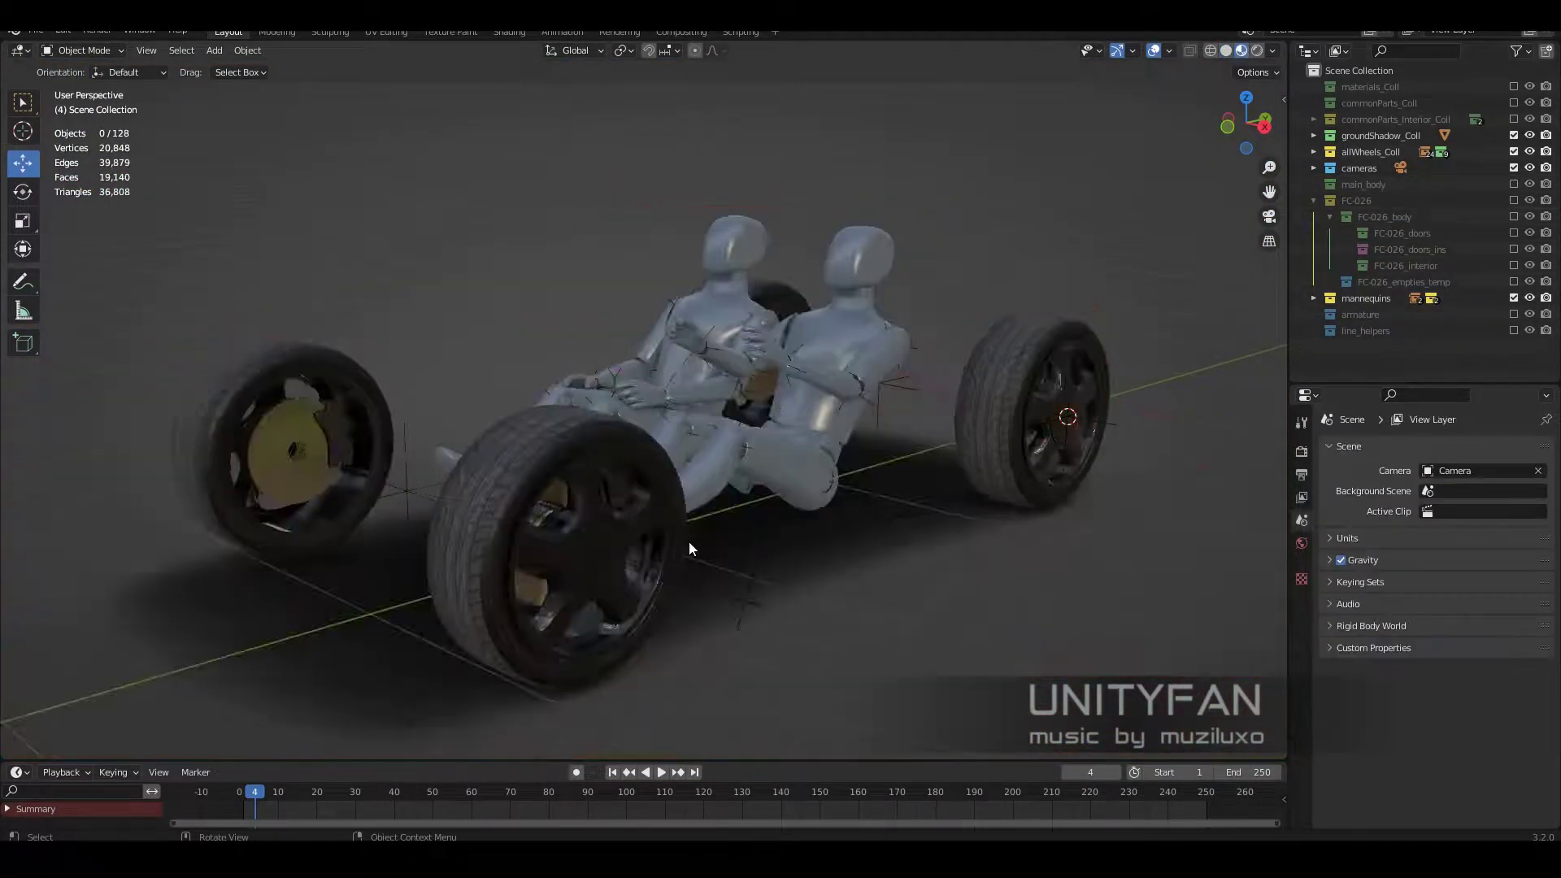
{"action": "left_click", "coordinate": [1514, 200]}
{"action": "mouse_move", "coordinate": [945, 452]}
{"action": "middle_mouse_down"}
{"action": "mouse_move", "coordinate": [708, 356]}
{"action": "mouse_move", "coordinate": [1099, 199]}
{"action": "mouse_move", "coordinate": [633, 792]}
{"action": "middle_mouse_up"}
{"action": "key", "text": "alt+a"}
{"action": "middle_click_drag", "start_coordinate": [732, 504], "coordinate": [792, 483]}
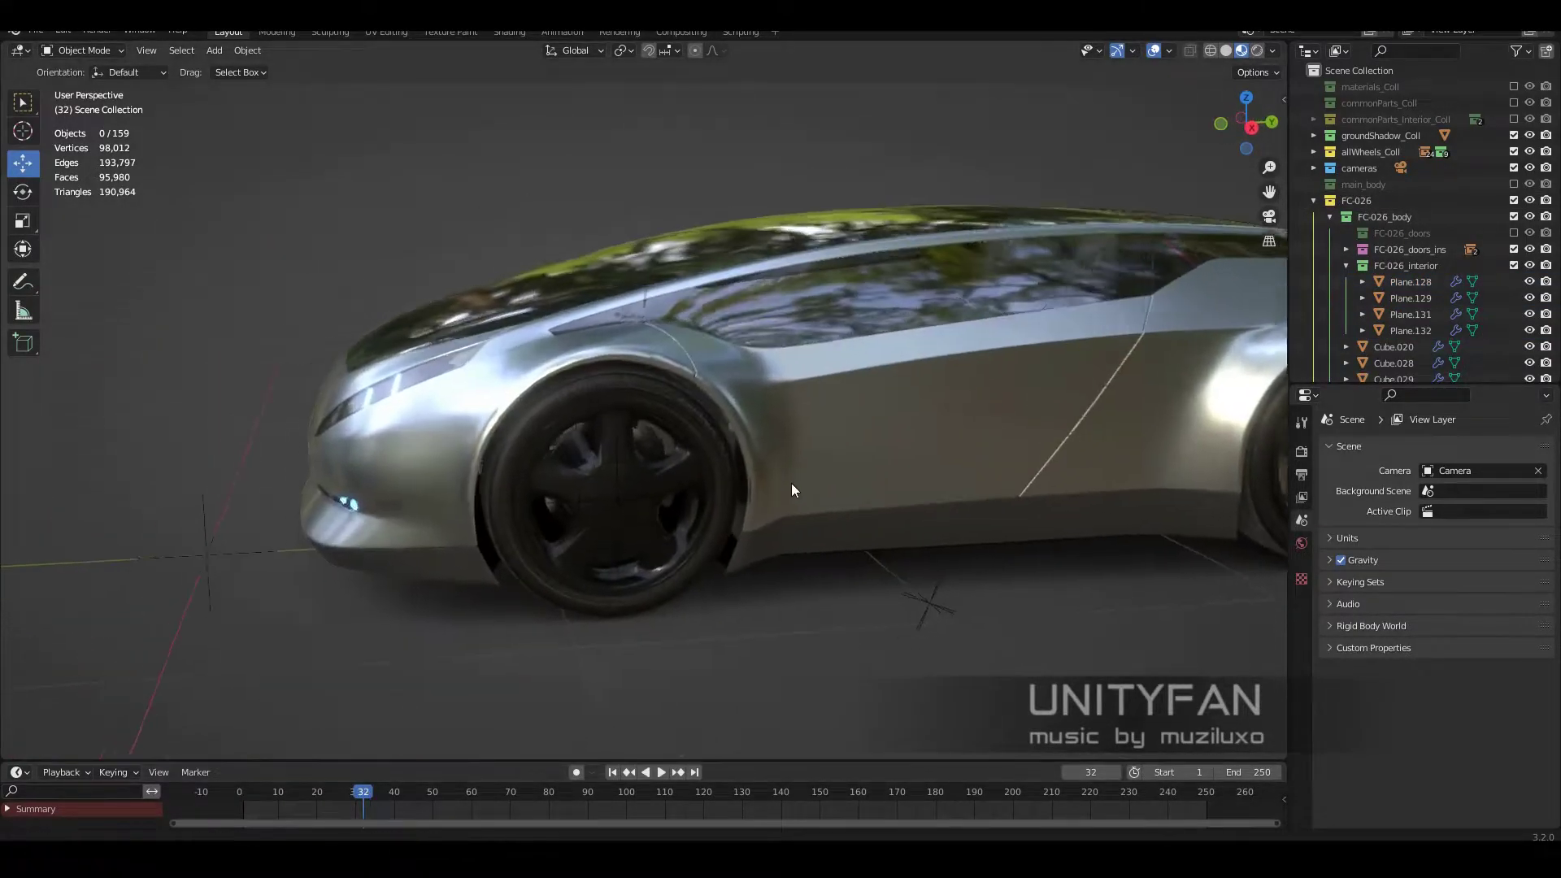
{"action": "key", "text": "Escape"}
Step: Put body panel Cube.020 in Edit Mode and select an edge along the roof
{"action": "scroll", "coordinate": [545, 524], "scroll_direction": "up", "scroll_amount": 3}
{"action": "middle_click_drag", "start_coordinate": [545, 524], "coordinate": [884, 499], "text": "alt"}
{"action": "left_click", "coordinate": [803, 503]}
{"action": "key", "text": "Tab"}
{"action": "key", "text": "shift+z"}
{"action": "left_click", "coordinate": [884, 500]}
{"action": "scroll", "coordinate": [809, 447], "scroll_direction": "up", "scroll_amount": 3}
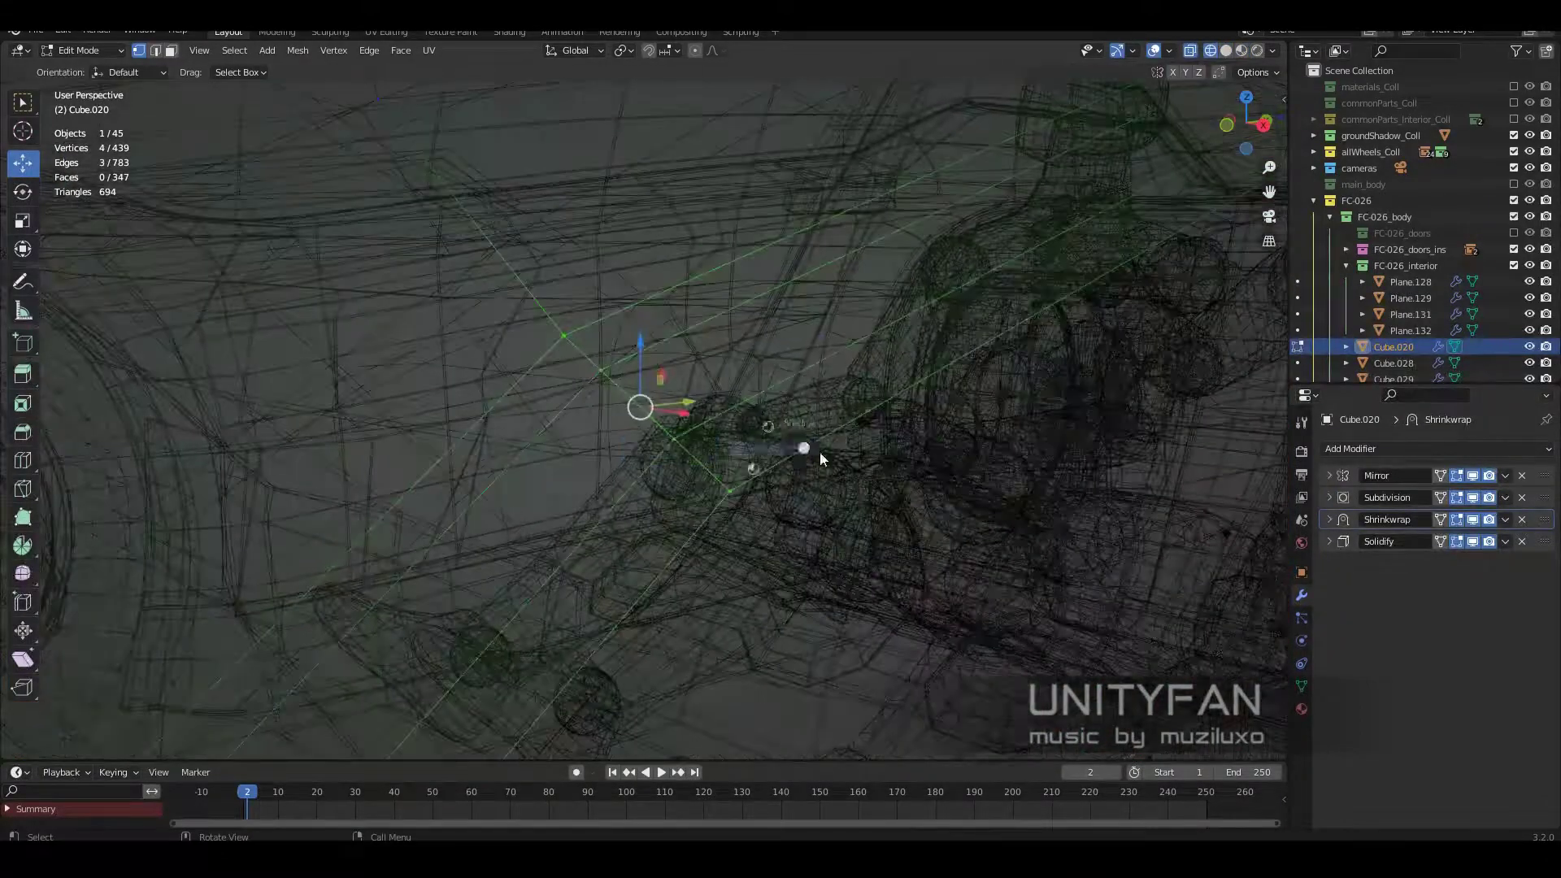
{"action": "key", "text": "z"}
{"action": "middle_click_drag", "start_coordinate": [750, 409], "coordinate": [642, 379]}
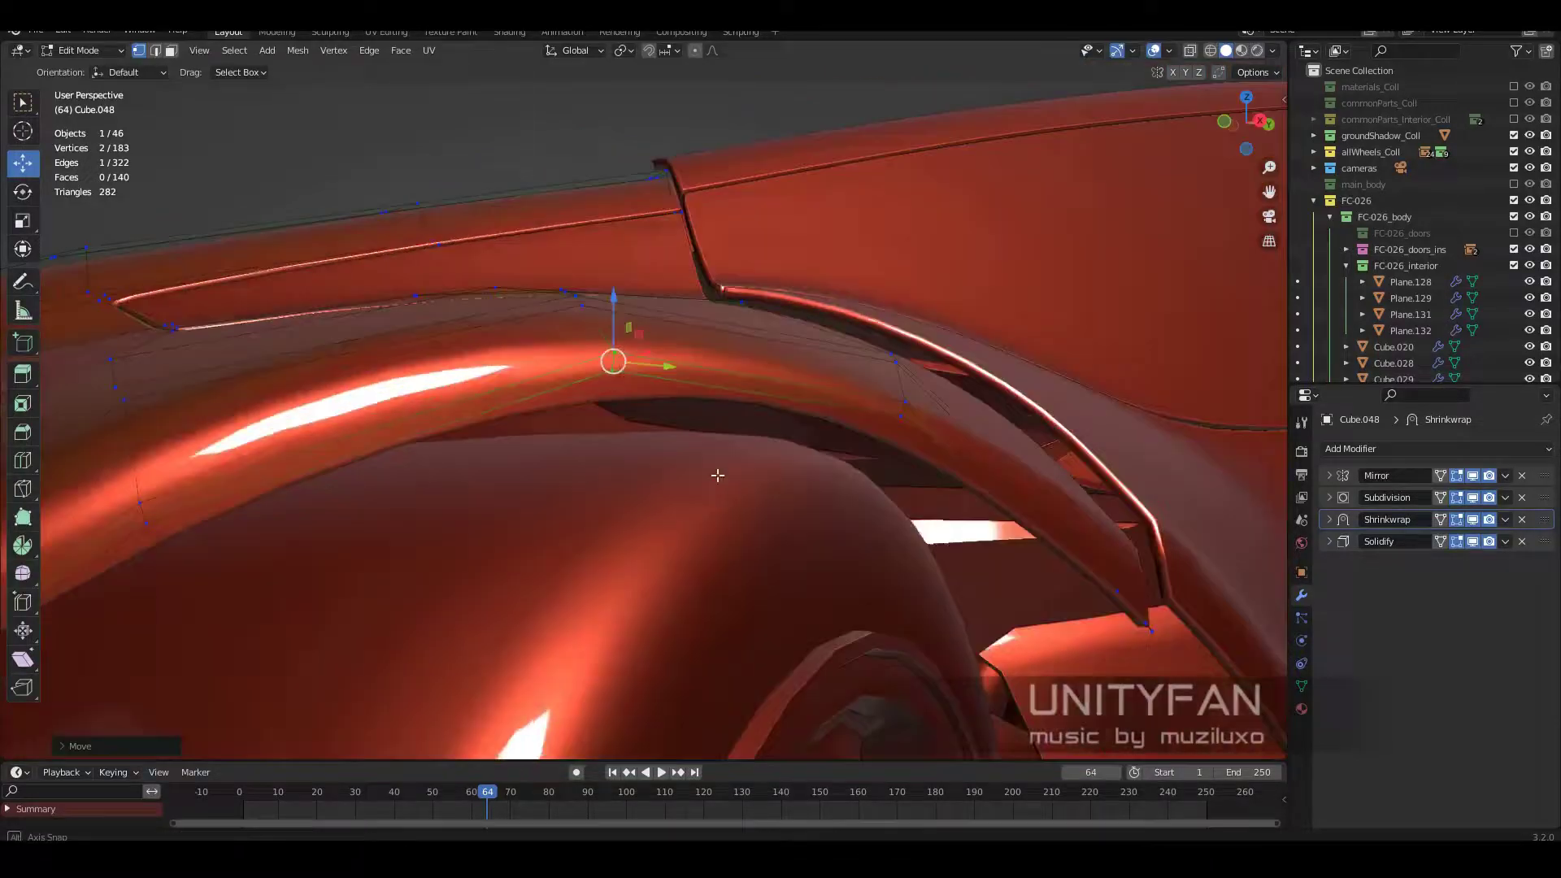
Step: Move the Cube.048 trim vertices along its edge so it hugs the wheel arch
{"action": "middle_click_drag", "start_coordinate": [717, 475], "coordinate": [497, 537]}
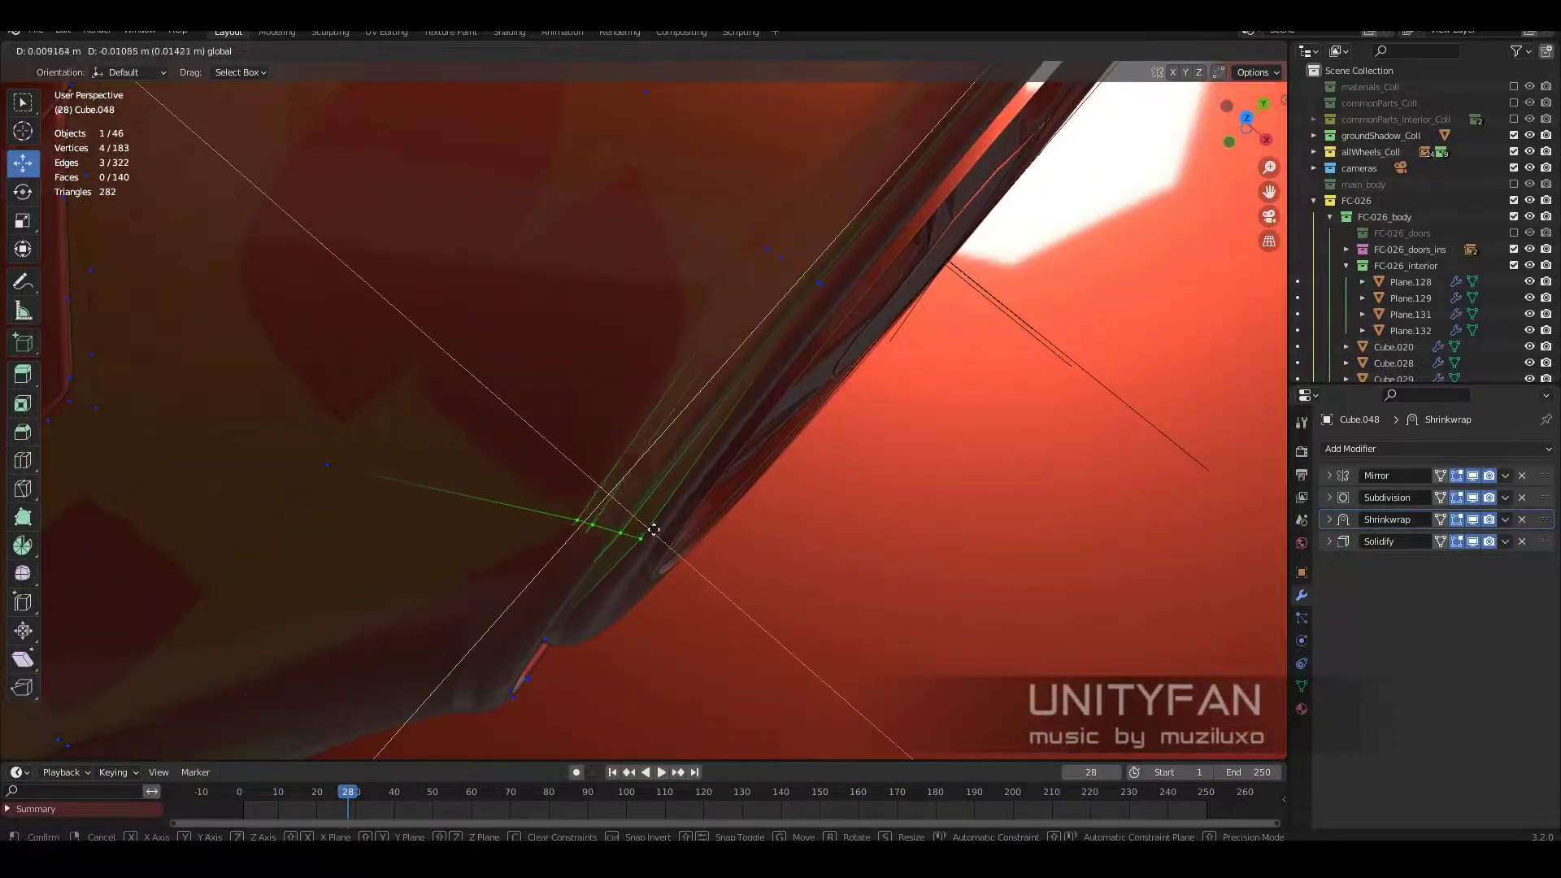
{"action": "left_click", "coordinate": [654, 529]}
{"action": "key", "text": "shift+z"}
{"action": "key", "text": "ctrl+l"}
{"action": "left_click", "coordinate": [595, 537]}
{"action": "key", "text": "shift+z"}
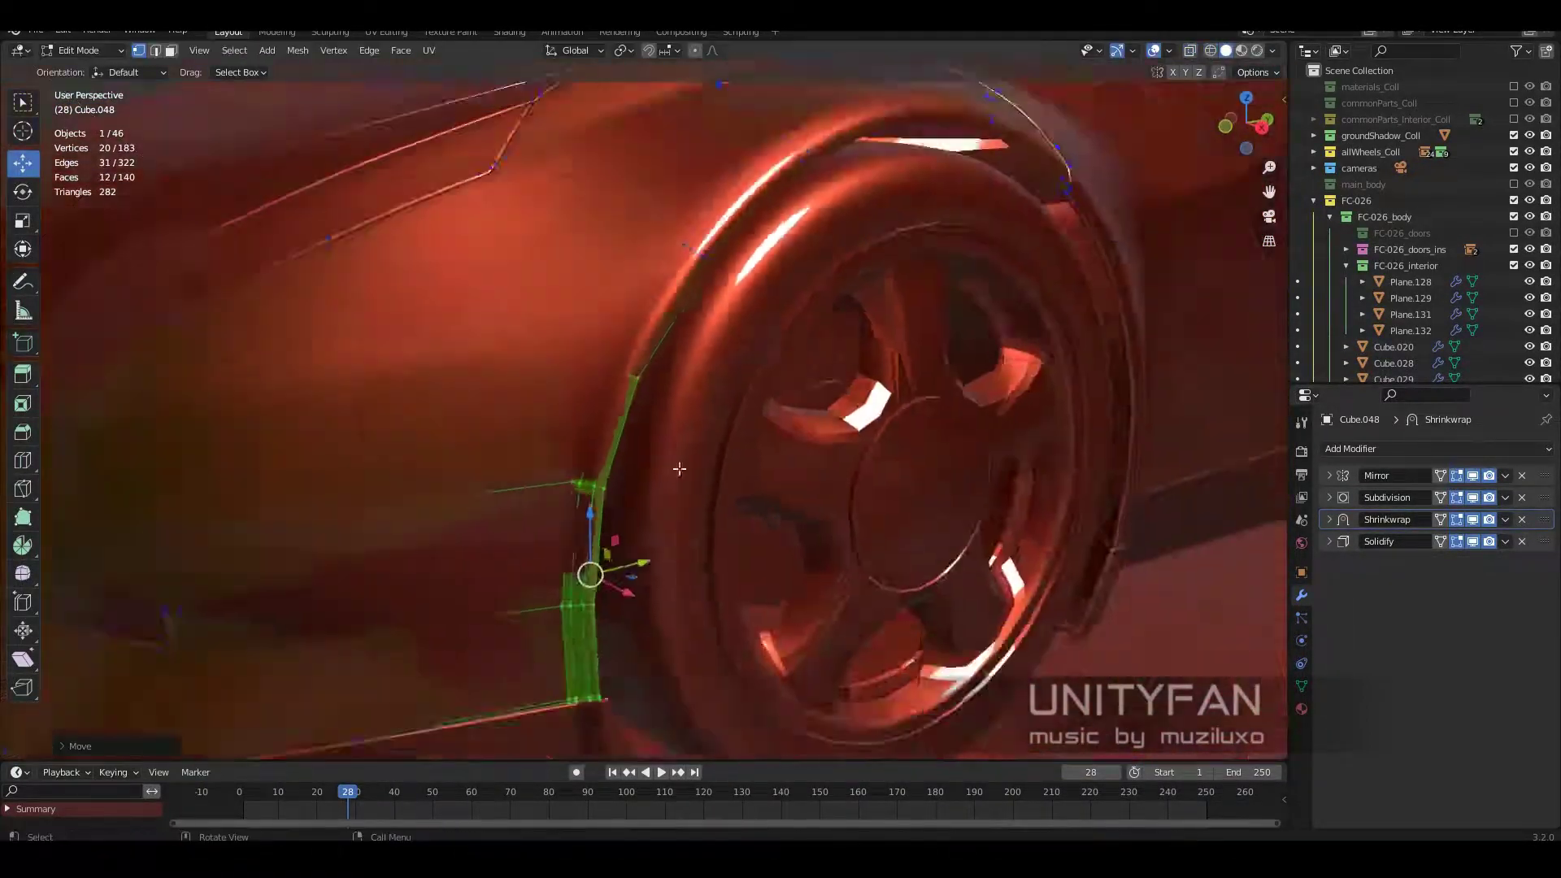
Step: Leave Edit Mode on the trim and select the neighbouring door panel Cube.046
{"action": "mouse_move", "coordinate": [595, 537]}
{"action": "middle_mouse_down"}
{"action": "mouse_move", "coordinate": [642, 325]}
{"action": "mouse_move", "coordinate": [763, 492]}
{"action": "mouse_move", "coordinate": [660, 519]}
{"action": "middle_mouse_up"}
{"action": "key", "text": "Tab"}
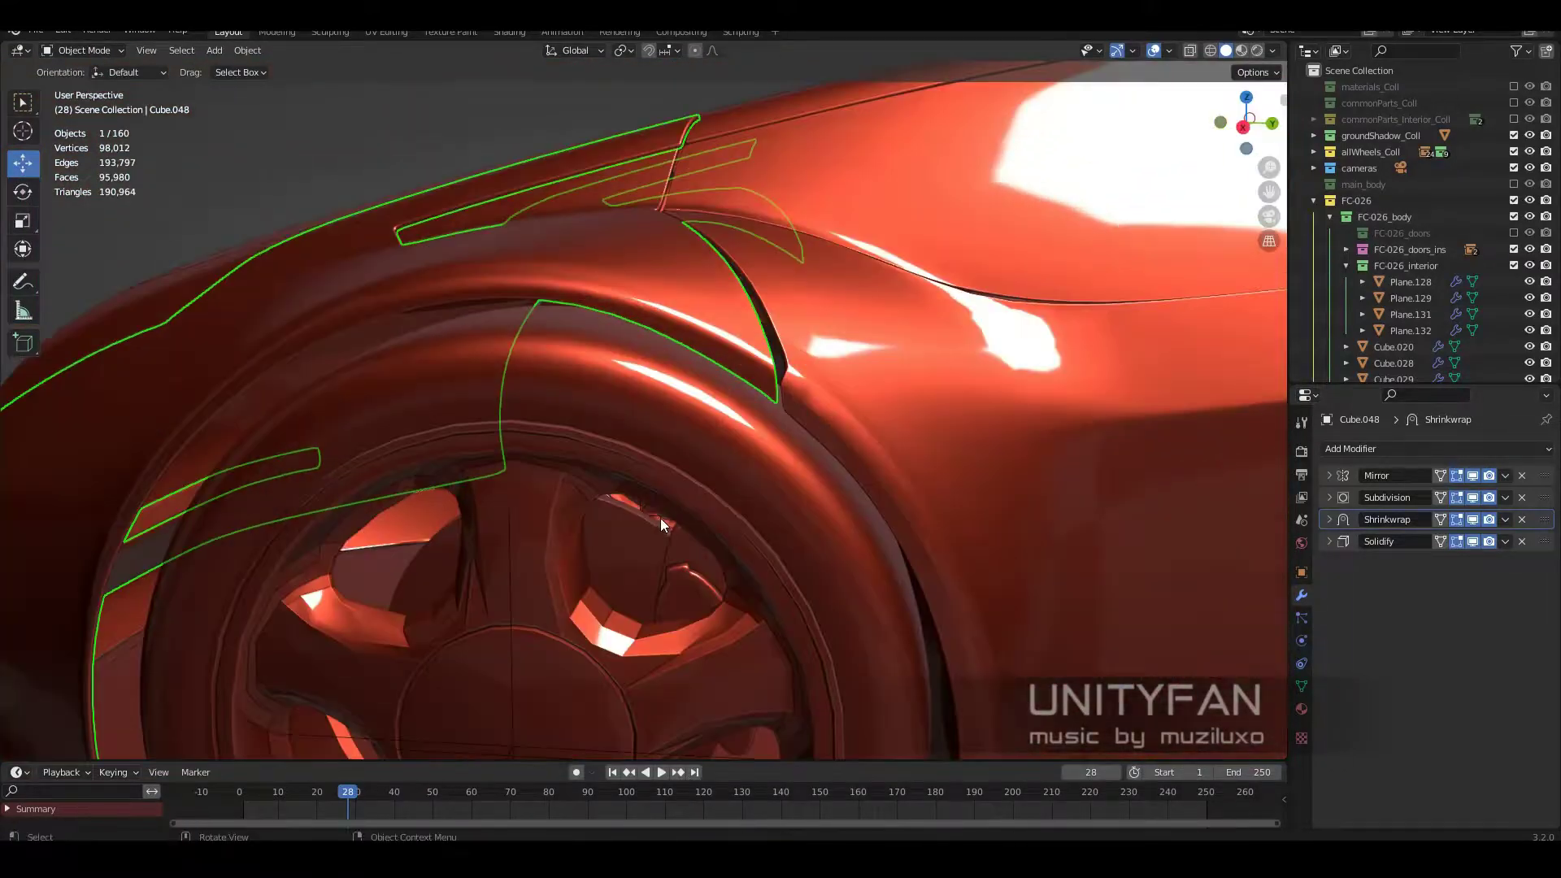
{"action": "left_click", "coordinate": [965, 513]}
Step: Put door panel Cube.046 in Edit Mode and bring its seam into X-ray view
{"action": "scroll", "coordinate": [744, 413], "scroll_direction": "up", "scroll_amount": 2}
{"action": "scroll", "coordinate": [745, 413], "scroll_direction": "down", "scroll_amount": 3}
{"action": "key", "text": "Tab"}
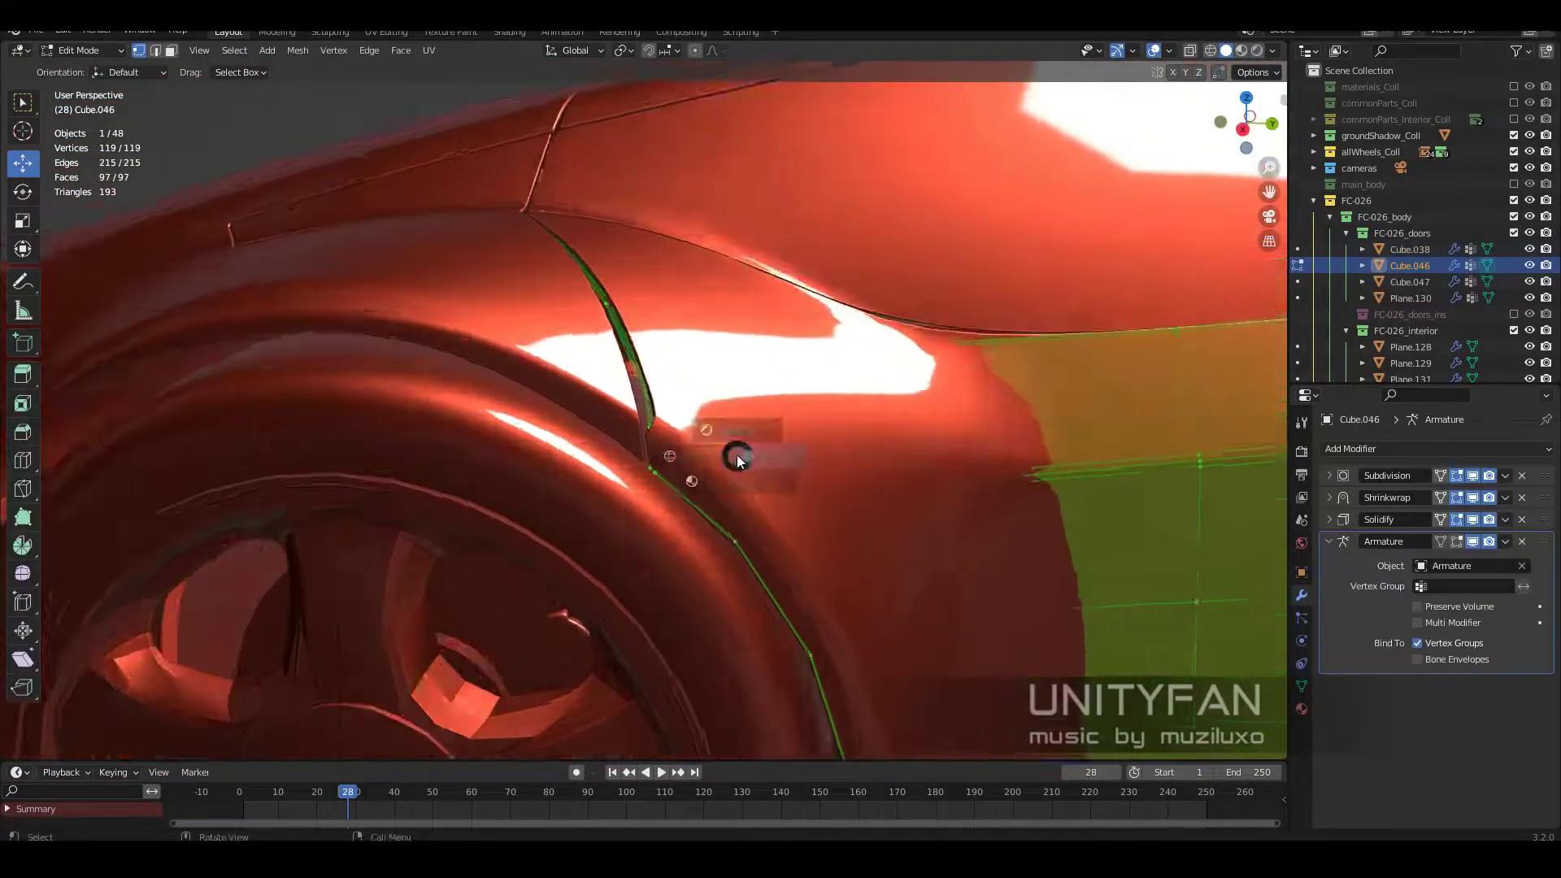
{"action": "key", "text": "shift+z"}
{"action": "middle_click_drag", "start_coordinate": [737, 456], "coordinate": [541, 329]}
{"action": "key", "text": "shift+z"}
{"action": "scroll", "coordinate": [649, 455], "scroll_direction": "up", "scroll_amount": 3}
{"action": "key", "text": "shift+z"}
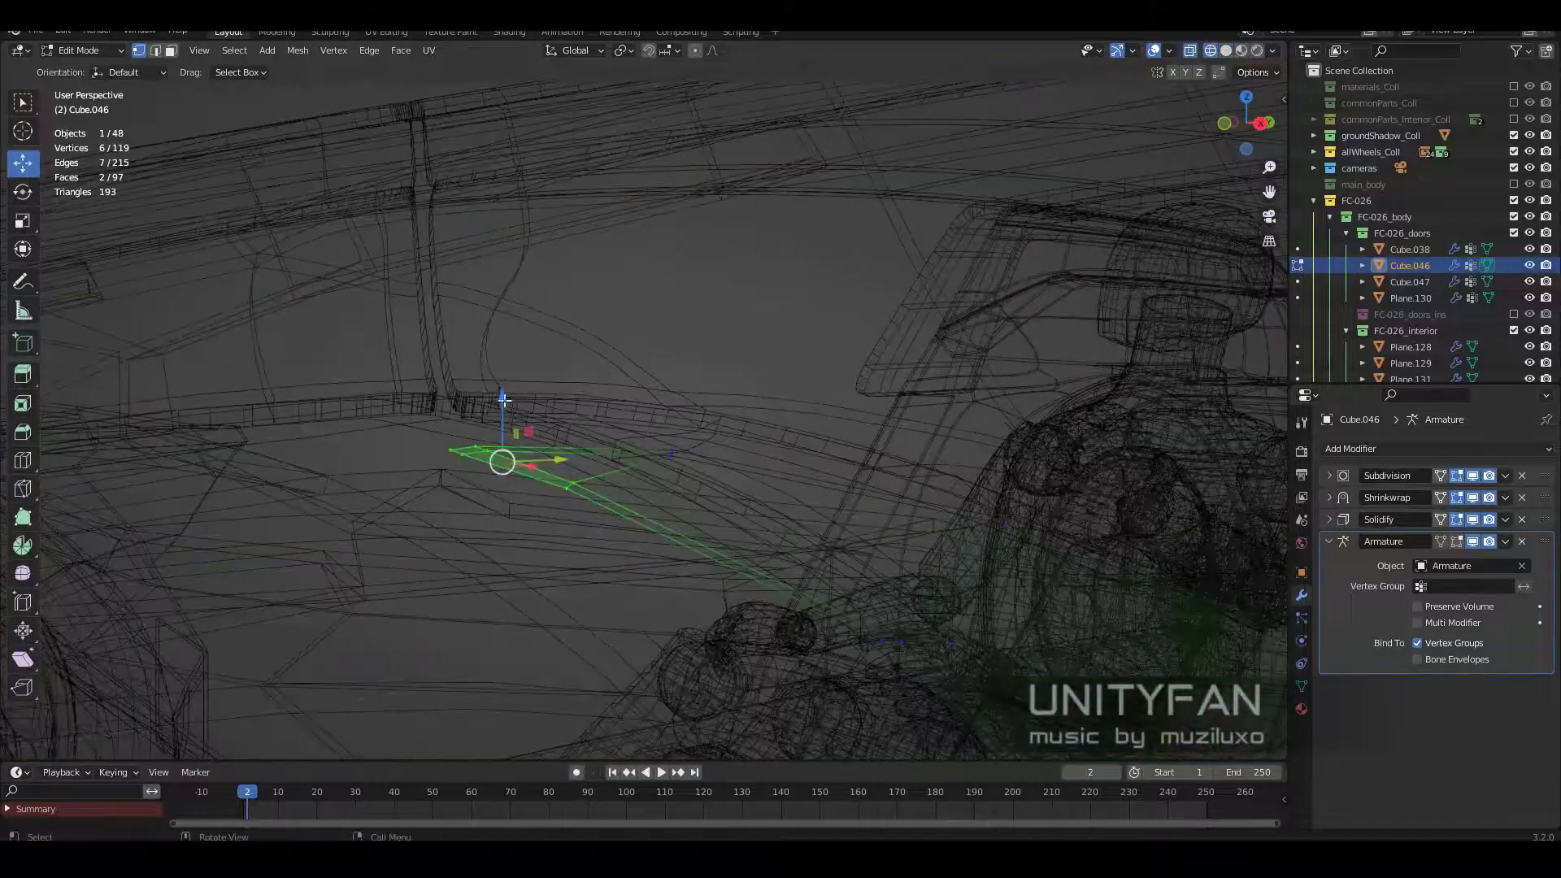
{"action": "key", "text": "shift+z"}
{"action": "mouse_move", "coordinate": [589, 450]}
{"action": "middle_mouse_down"}
{"action": "mouse_move", "coordinate": [667, 455]}
{"action": "mouse_move", "coordinate": [679, 410]}
{"action": "mouse_move", "coordinate": [800, 466]}
{"action": "middle_mouse_up"}
{"action": "key", "text": "shift+z"}
{"action": "key", "text": "shift+z"}
{"action": "key", "text": "shift+z"}
{"action": "key", "text": "shift+z"}
{"action": "key", "text": "shift+z"}
{"action": "key", "text": "shift+z"}
Step: Move the door seam vertices with axis constraints to close the gap to the fender
{"action": "key", "text": "shift+z"}
{"action": "key", "text": "shift+z"}
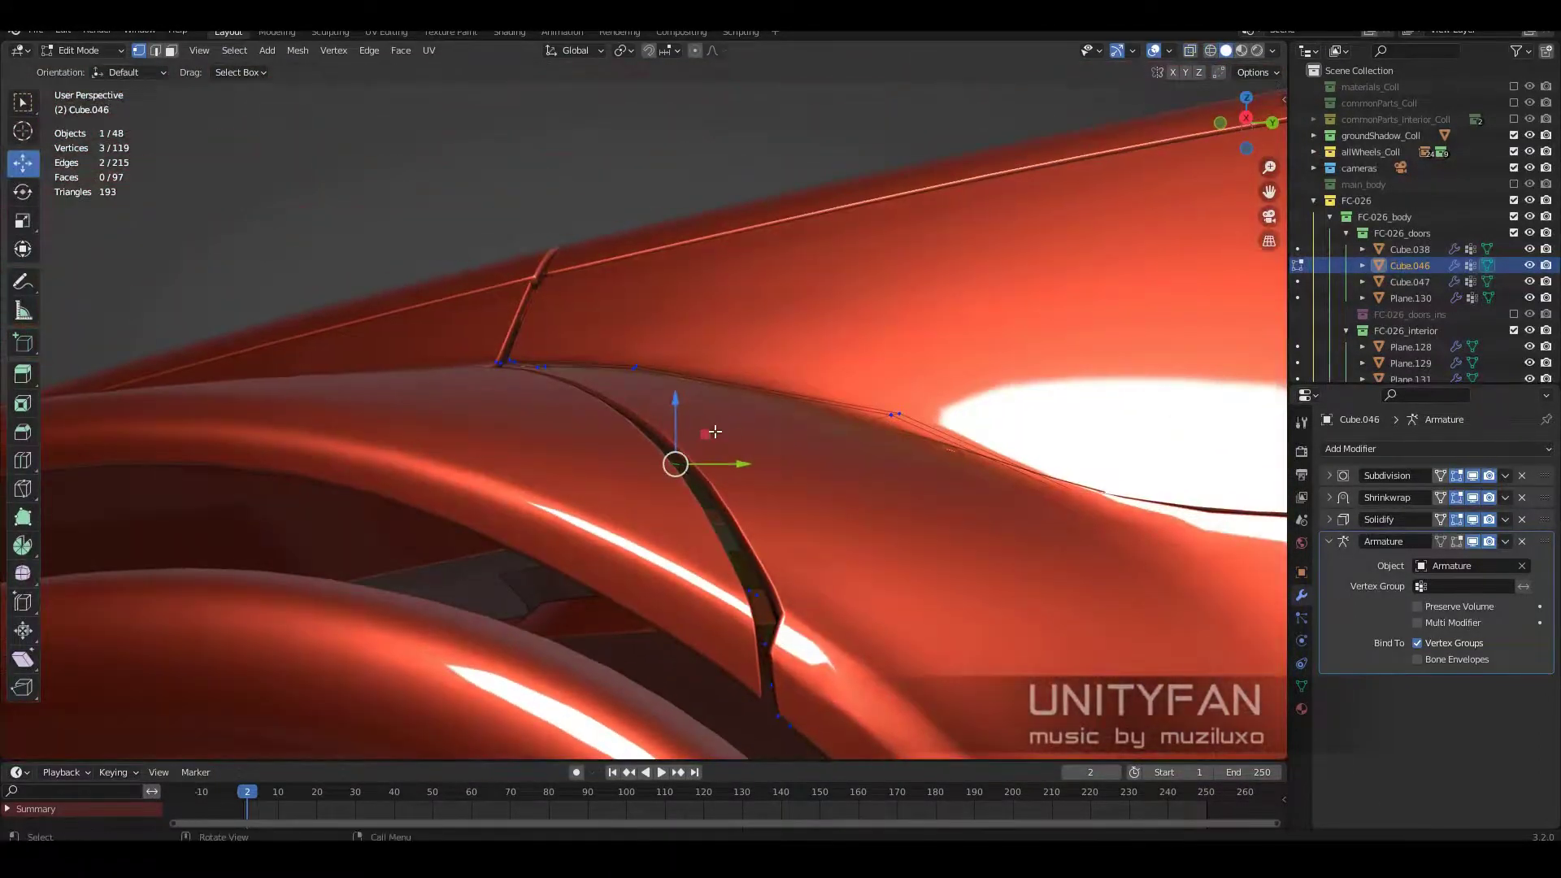
{"action": "mouse_move", "coordinate": [741, 507]}
{"action": "middle_mouse_down"}
{"action": "mouse_move", "coordinate": [693, 530]}
{"action": "mouse_move", "coordinate": [714, 615]}
{"action": "mouse_move", "coordinate": [699, 480]}
{"action": "middle_mouse_up"}
{"action": "key", "text": "shift+z"}
{"action": "key", "text": "shift+z"}
{"action": "key", "text": "shift+z"}
{"action": "key", "text": "shift+z"}
{"action": "key", "text": "ctrl+KP_Add"}
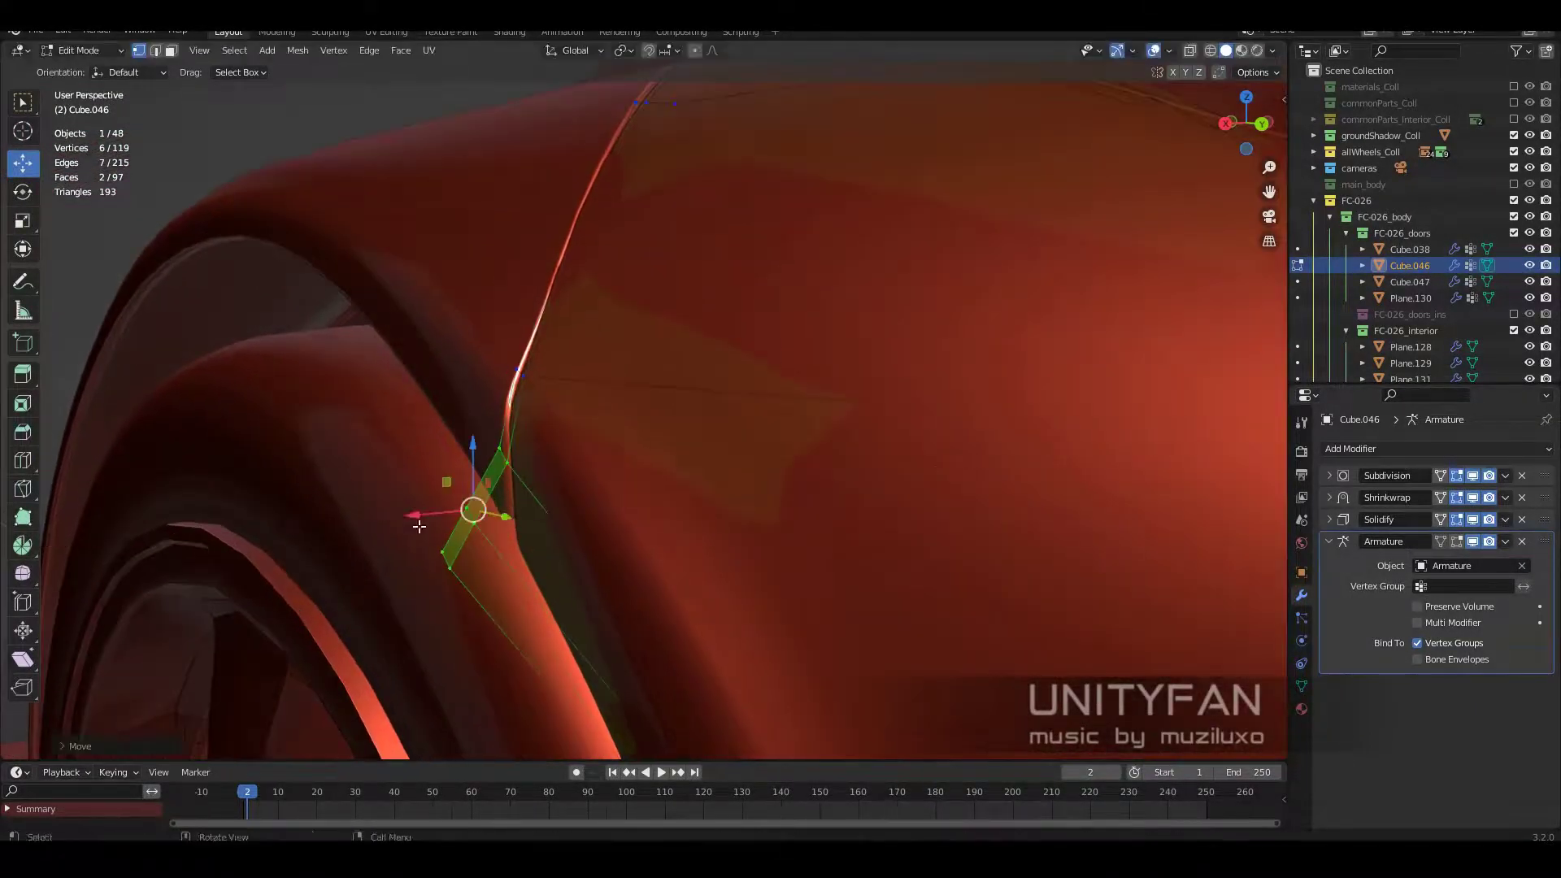
{"action": "left_click", "coordinate": [454, 565]}
{"action": "mouse_move", "coordinate": [454, 565]}
{"action": "middle_mouse_down"}
{"action": "mouse_move", "coordinate": [691, 571]}
{"action": "mouse_move", "coordinate": [672, 624]}
{"action": "middle_mouse_up"}
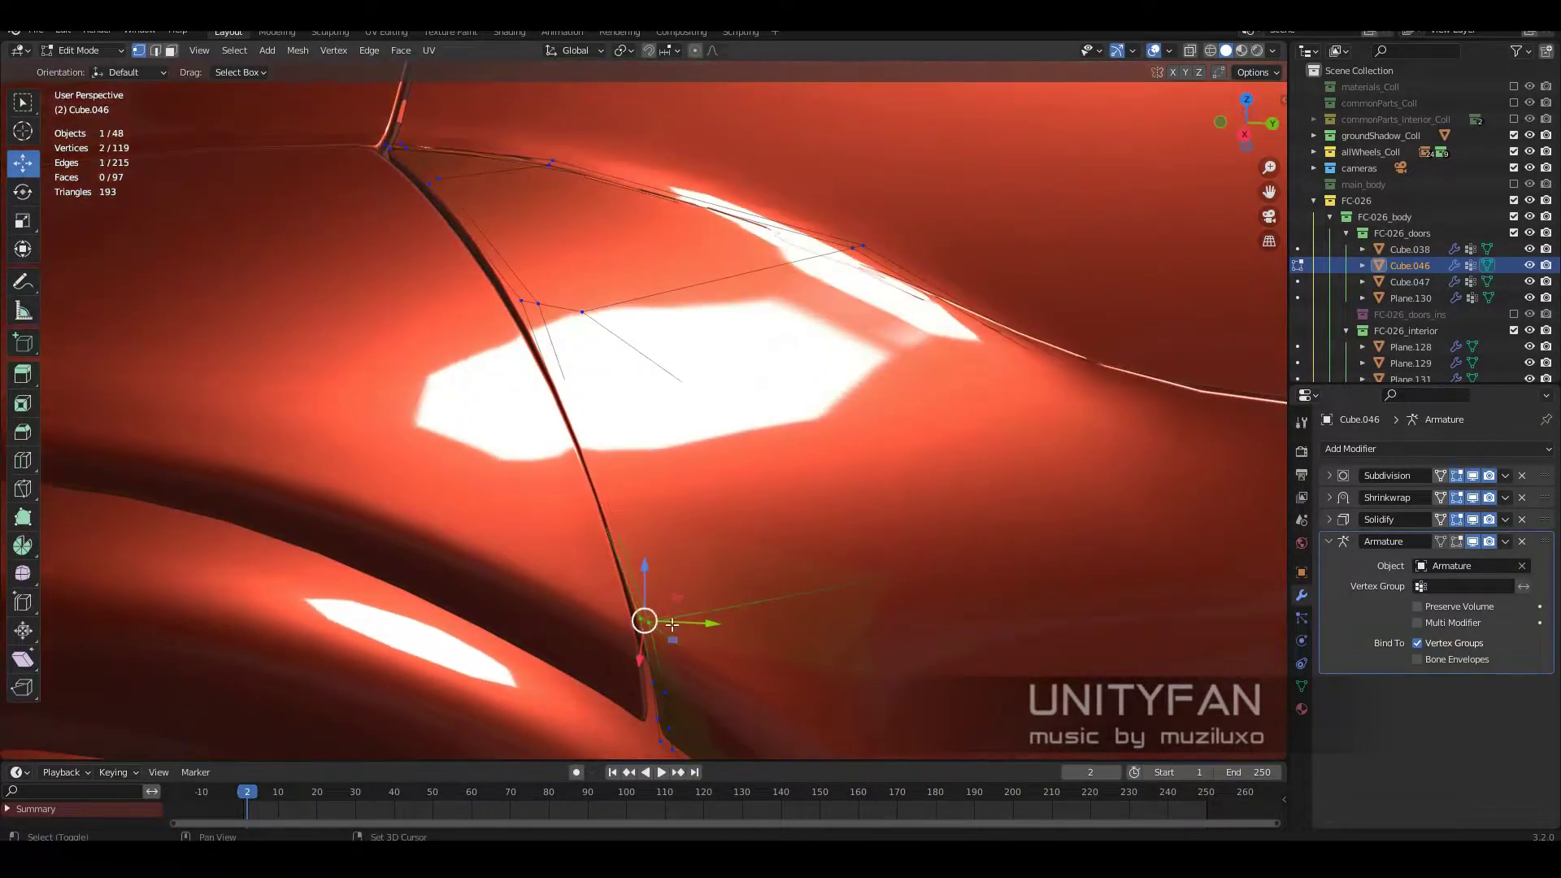
{"action": "middle_click_drag", "start_coordinate": [582, 472], "coordinate": [753, 580]}
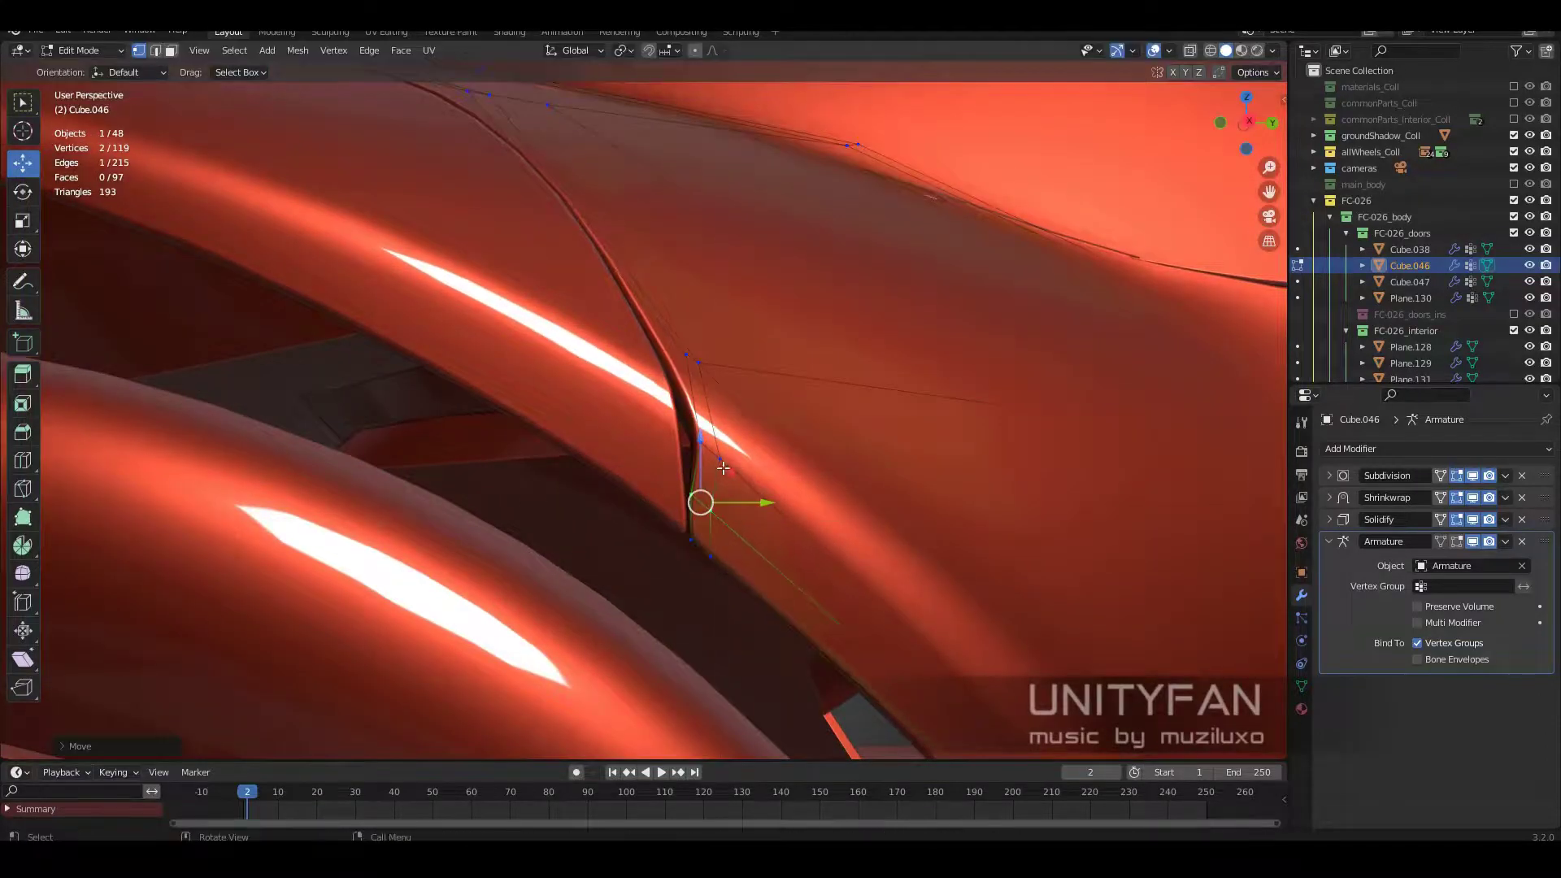
{"action": "left_click", "coordinate": [714, 401]}
{"action": "middle_click_drag", "start_coordinate": [714, 400], "coordinate": [660, 453]}
{"action": "left_click", "coordinate": [660, 452]}
Step: Check the door shape in Object Mode, then slide one door-edge vertex along X
{"action": "key", "text": "Tab"}
{"action": "middle_click_drag", "start_coordinate": [653, 515], "coordinate": [651, 461]}
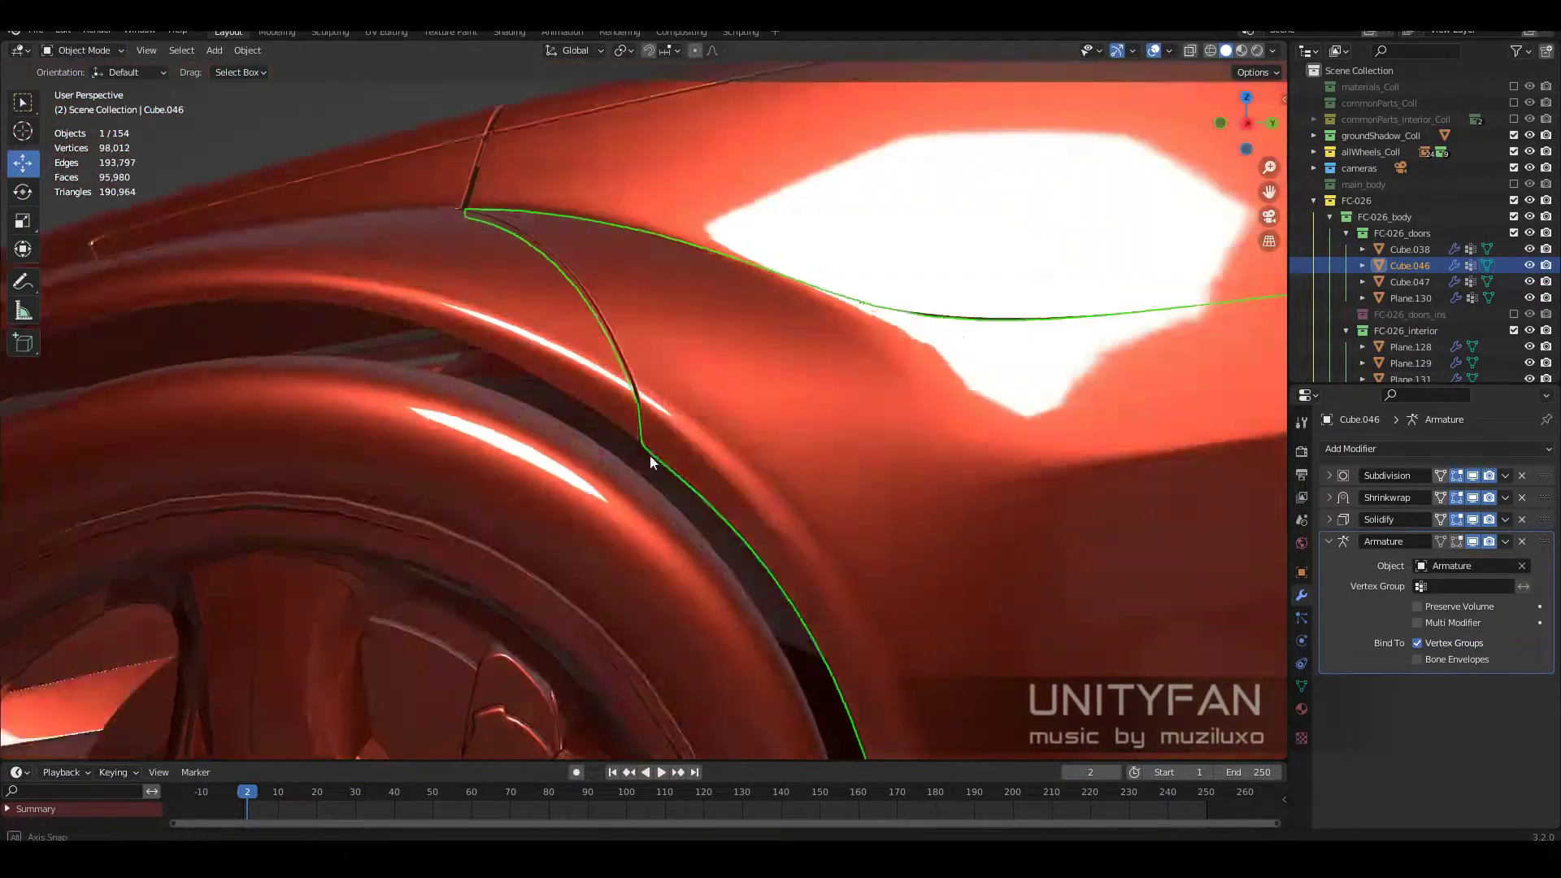
{"action": "key", "text": "Tab"}
{"action": "key", "text": "g"}
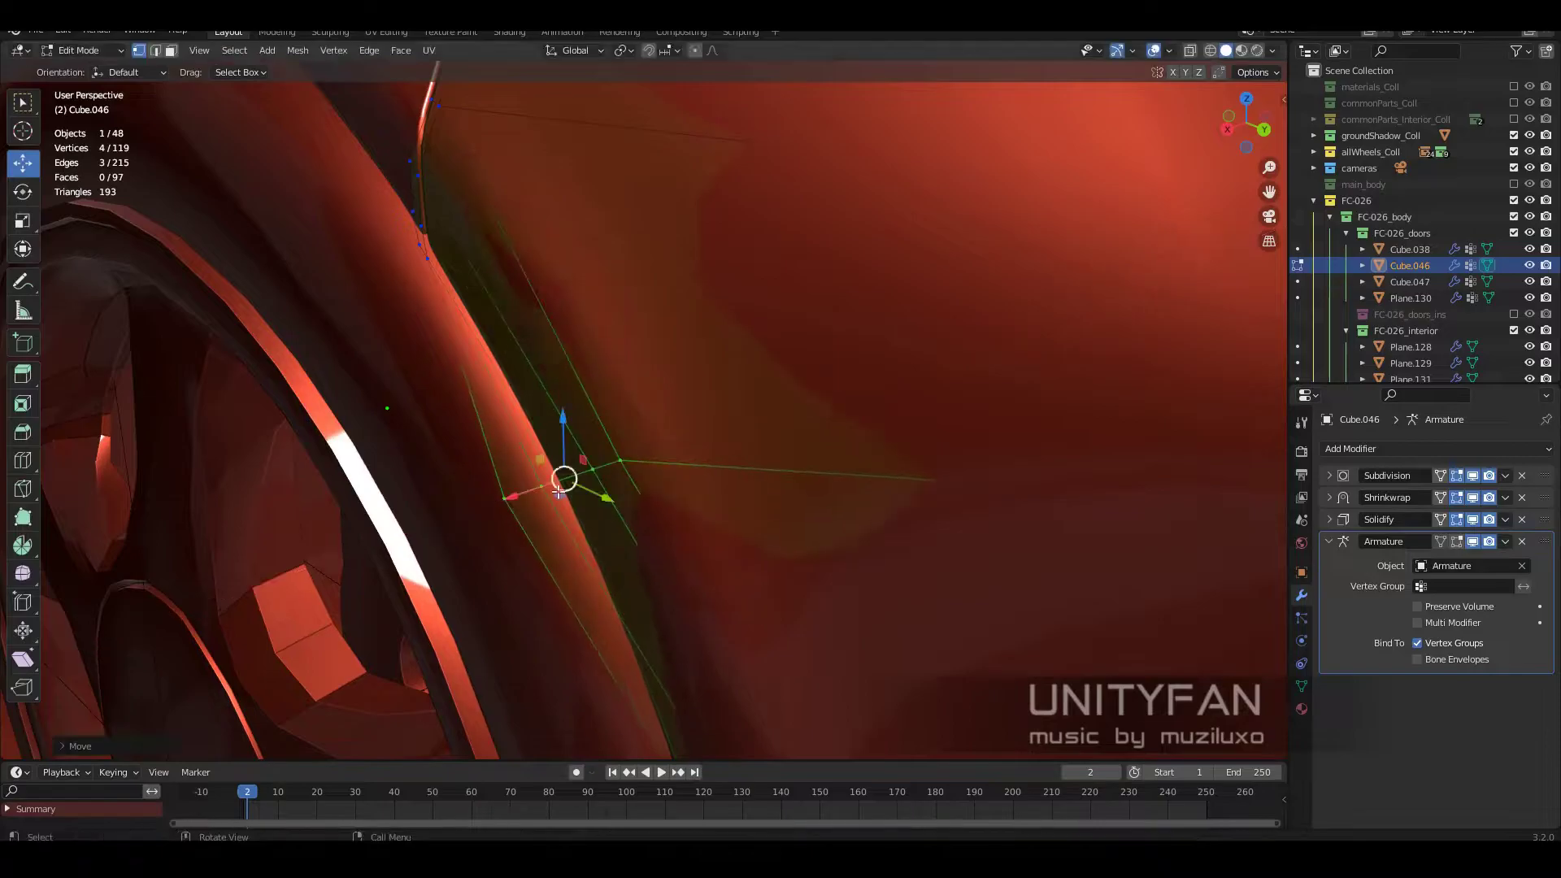
{"action": "left_click", "coordinate": [556, 459]}
{"action": "key", "text": "g"}
{"action": "key", "text": "x"}
{"action": "mouse_move", "coordinate": [559, 492]}
{"action": "middle_mouse_down"}
{"action": "mouse_move", "coordinate": [556, 458]}
{"action": "mouse_move", "coordinate": [637, 448]}
{"action": "middle_mouse_up"}
{"action": "left_click", "coordinate": [506, 453]}
Step: Select vertices along the door's lower edge and nudge them toward the fender
{"action": "key", "text": "shift+z"}
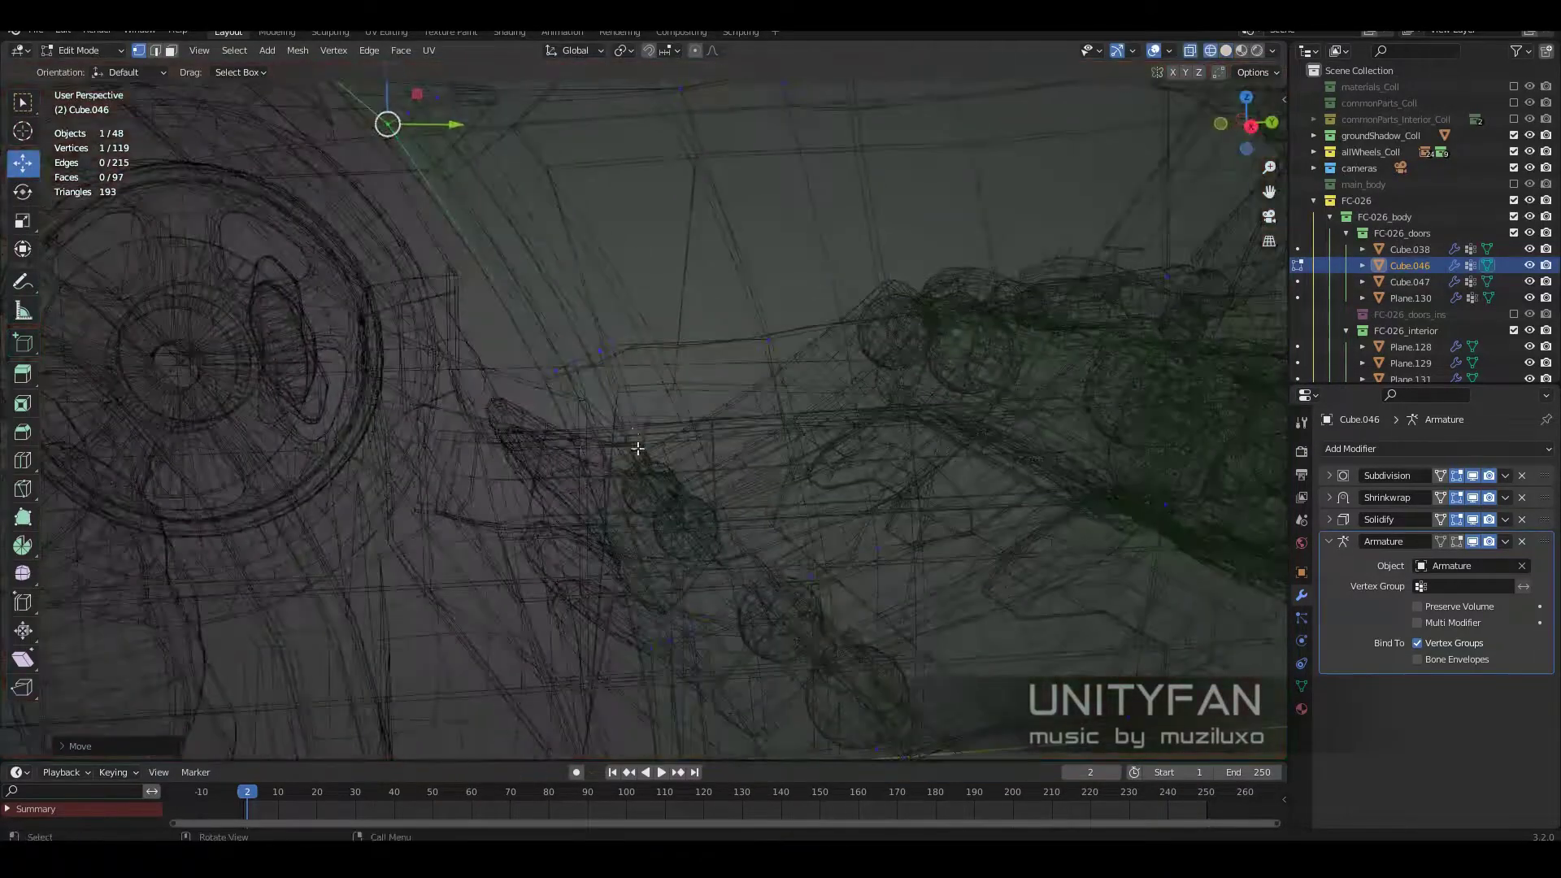
{"action": "left_click_drag", "start_coordinate": [678, 372], "coordinate": [591, 313]}
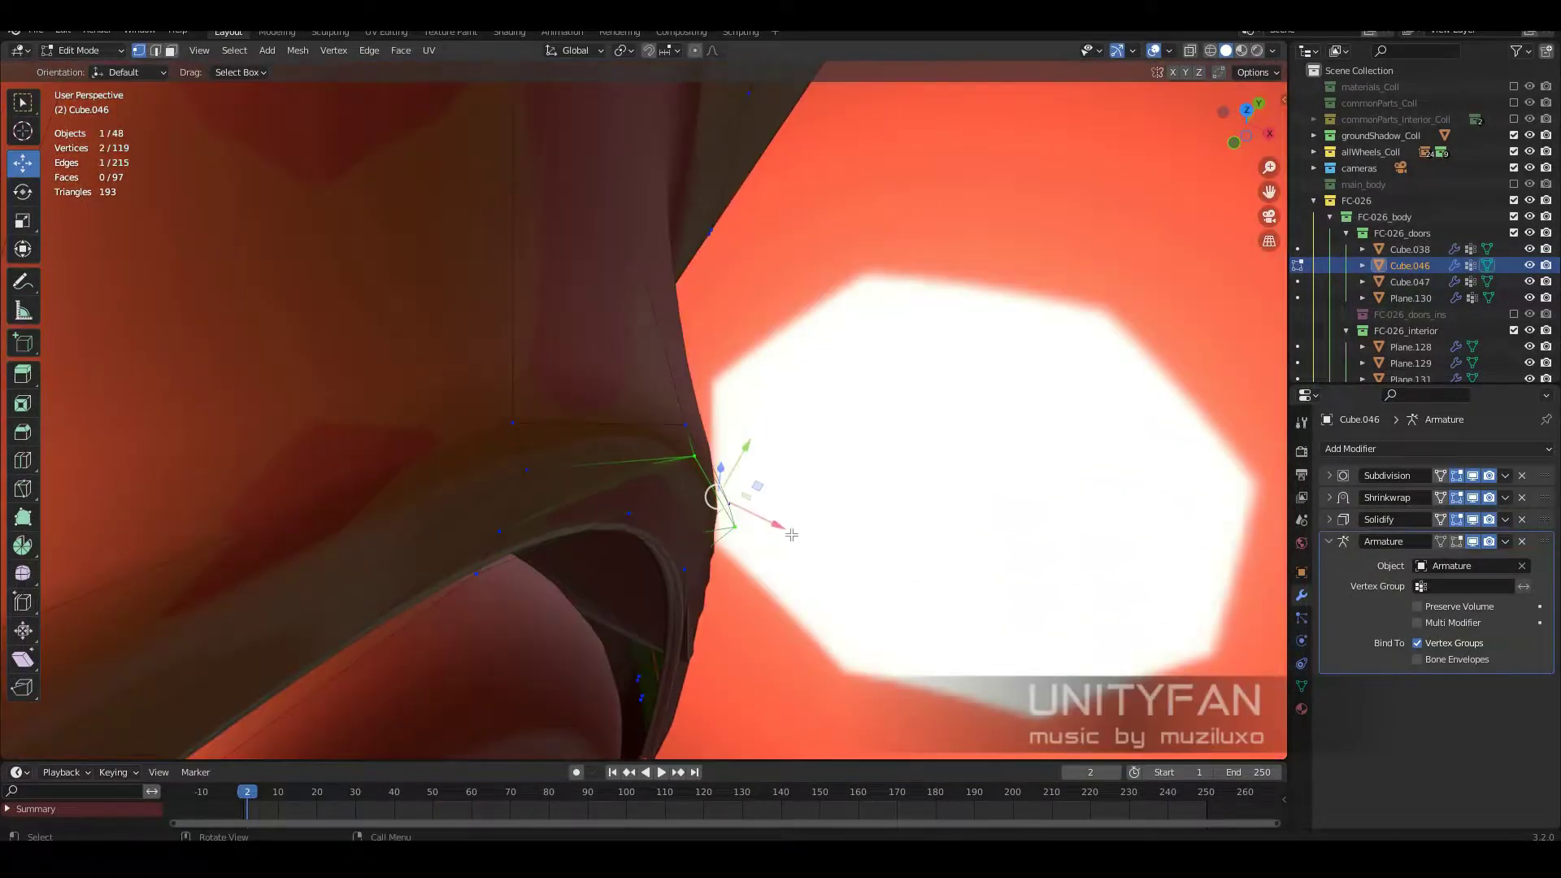
{"action": "middle_click_drag", "start_coordinate": [591, 313], "coordinate": [652, 509]}
{"action": "key", "text": "shift+z"}
{"action": "left_click", "coordinate": [692, 539], "text": "shift"}
{"action": "mouse_move", "coordinate": [648, 648]}
{"action": "middle_mouse_down"}
{"action": "mouse_move", "coordinate": [691, 539]}
{"action": "mouse_move", "coordinate": [648, 446]}
{"action": "mouse_move", "coordinate": [693, 517]}
{"action": "mouse_move", "coordinate": [754, 454]}
{"action": "mouse_move", "coordinate": [686, 527]}
{"action": "middle_mouse_up"}
{"action": "key", "text": "shift+z"}
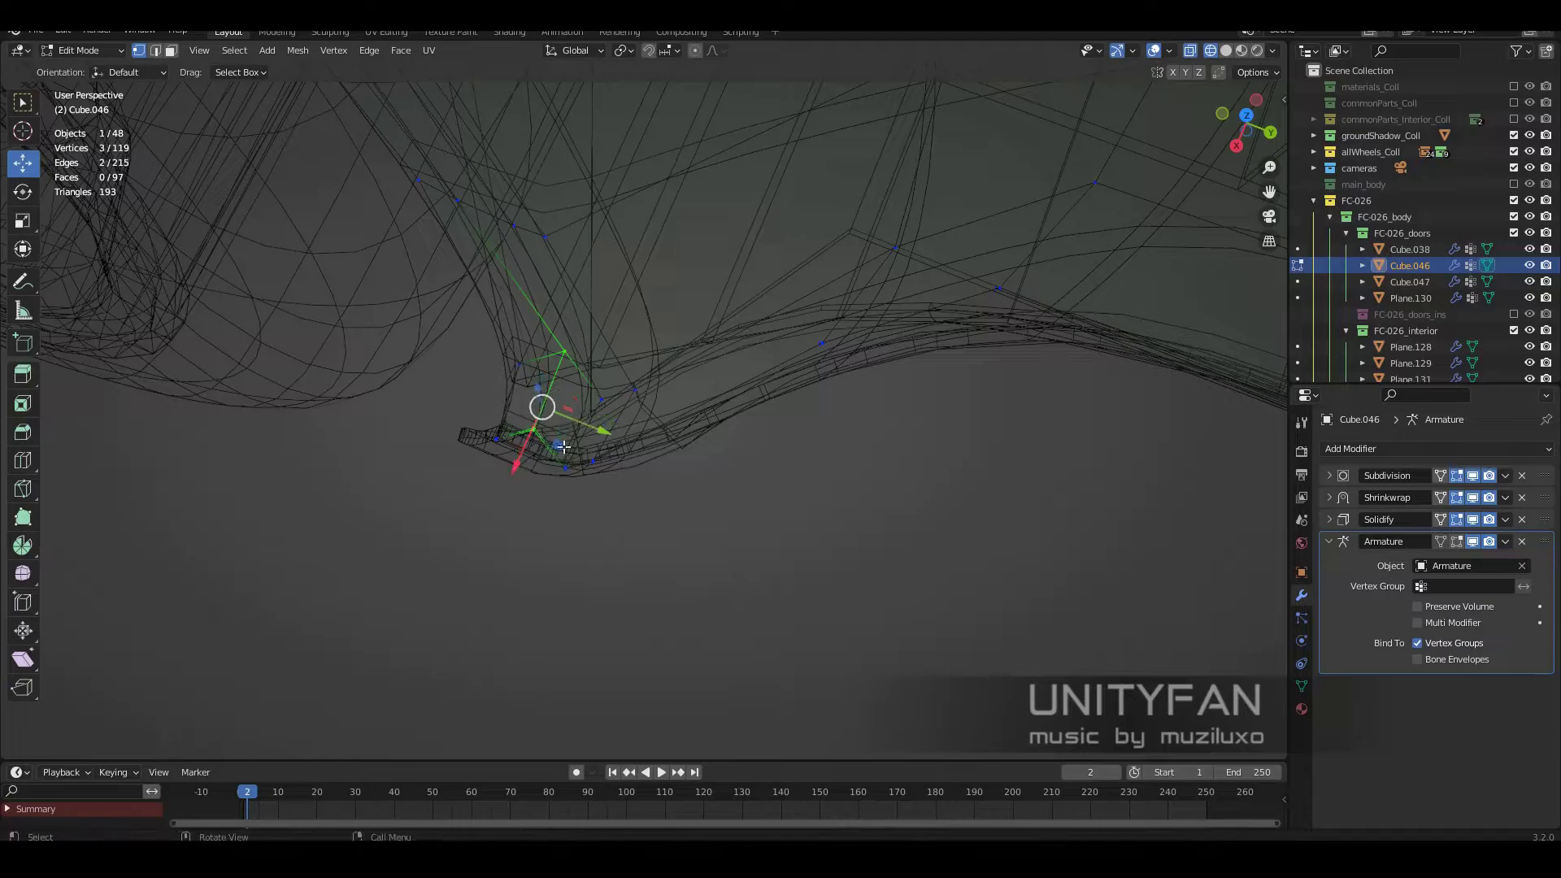
{"action": "key", "text": "shift+z"}
Step: Adjust the door sill corner vertices and slide the edge along the door panel
{"action": "mouse_move", "coordinate": [564, 446]}
{"action": "middle_mouse_down"}
{"action": "mouse_move", "coordinate": [614, 459]}
{"action": "mouse_move", "coordinate": [667, 435]}
{"action": "middle_mouse_up"}
{"action": "key", "text": "shift+z"}
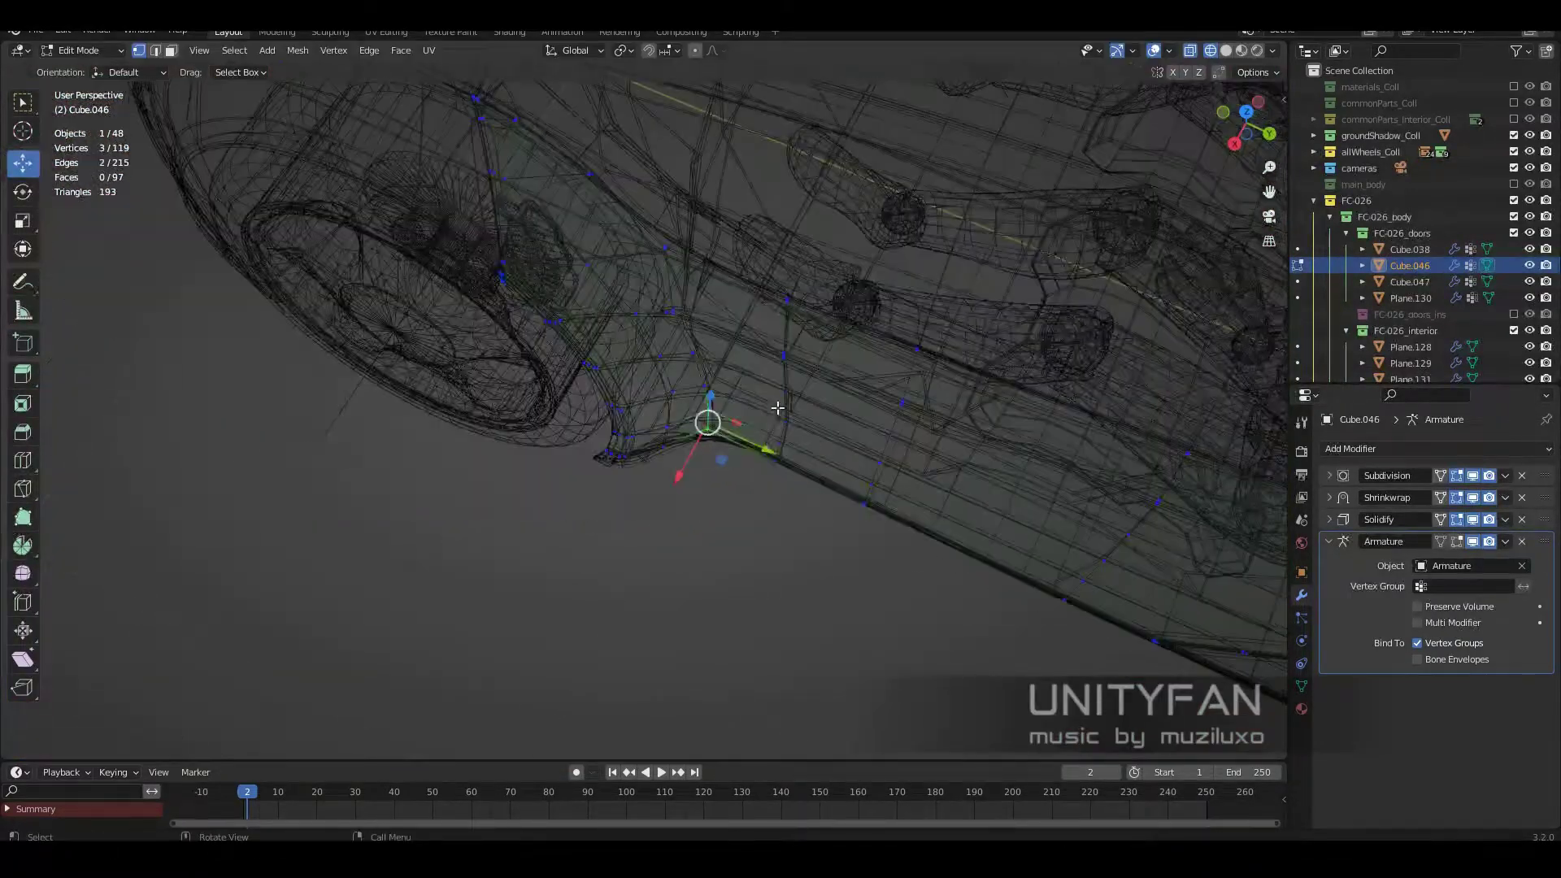
{"action": "middle_click_drag", "start_coordinate": [777, 408], "coordinate": [763, 461]}
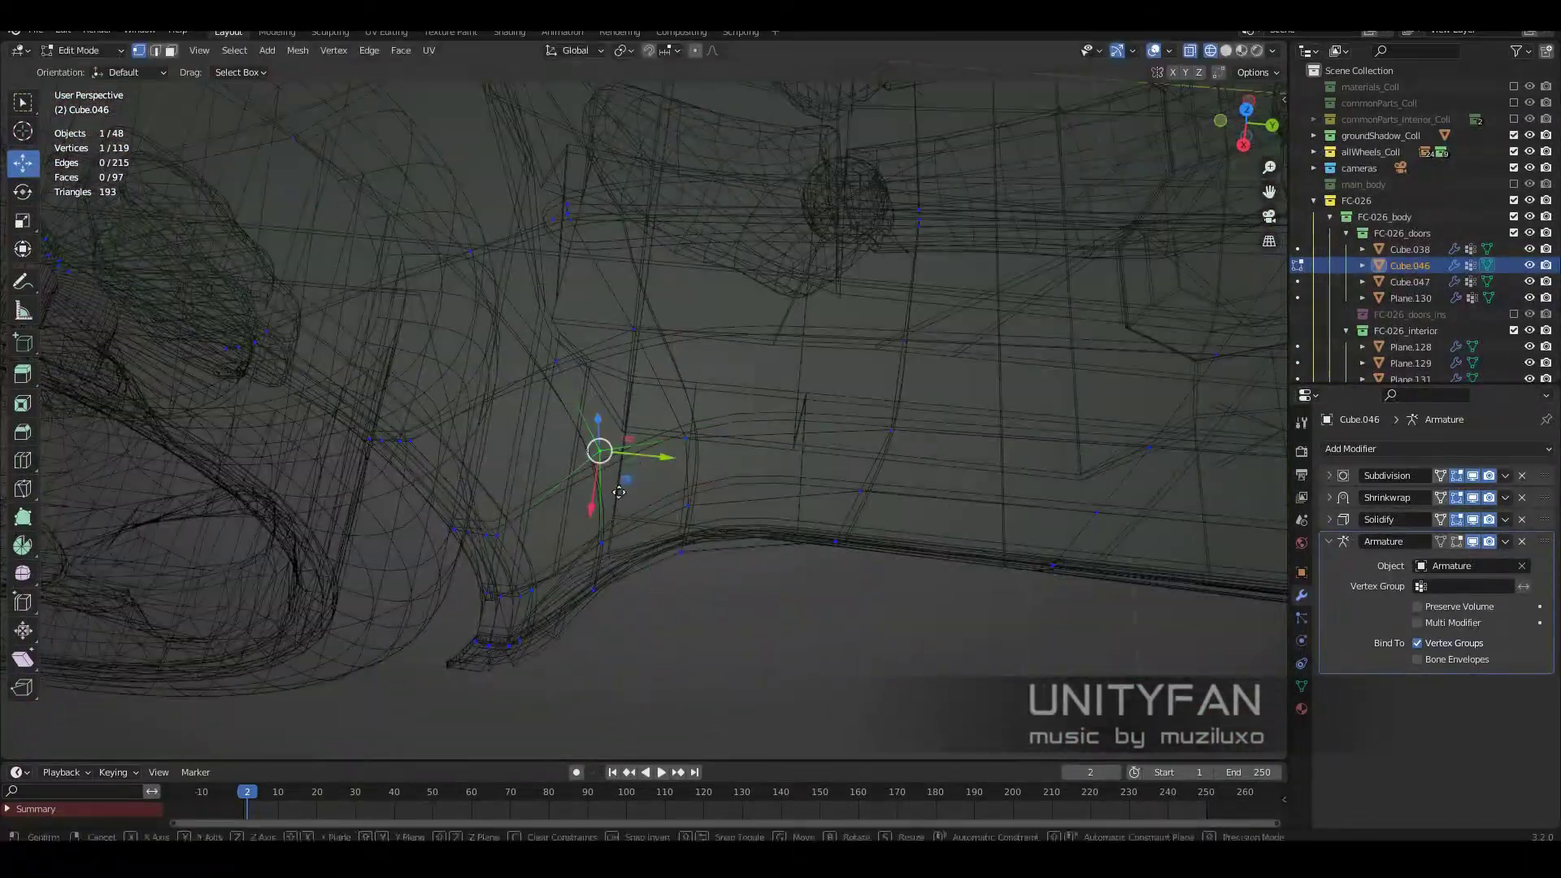
{"action": "left_click", "coordinate": [619, 501]}
{"action": "middle_click_drag", "start_coordinate": [619, 500], "coordinate": [751, 483]}
{"action": "key", "text": "shift+z"}
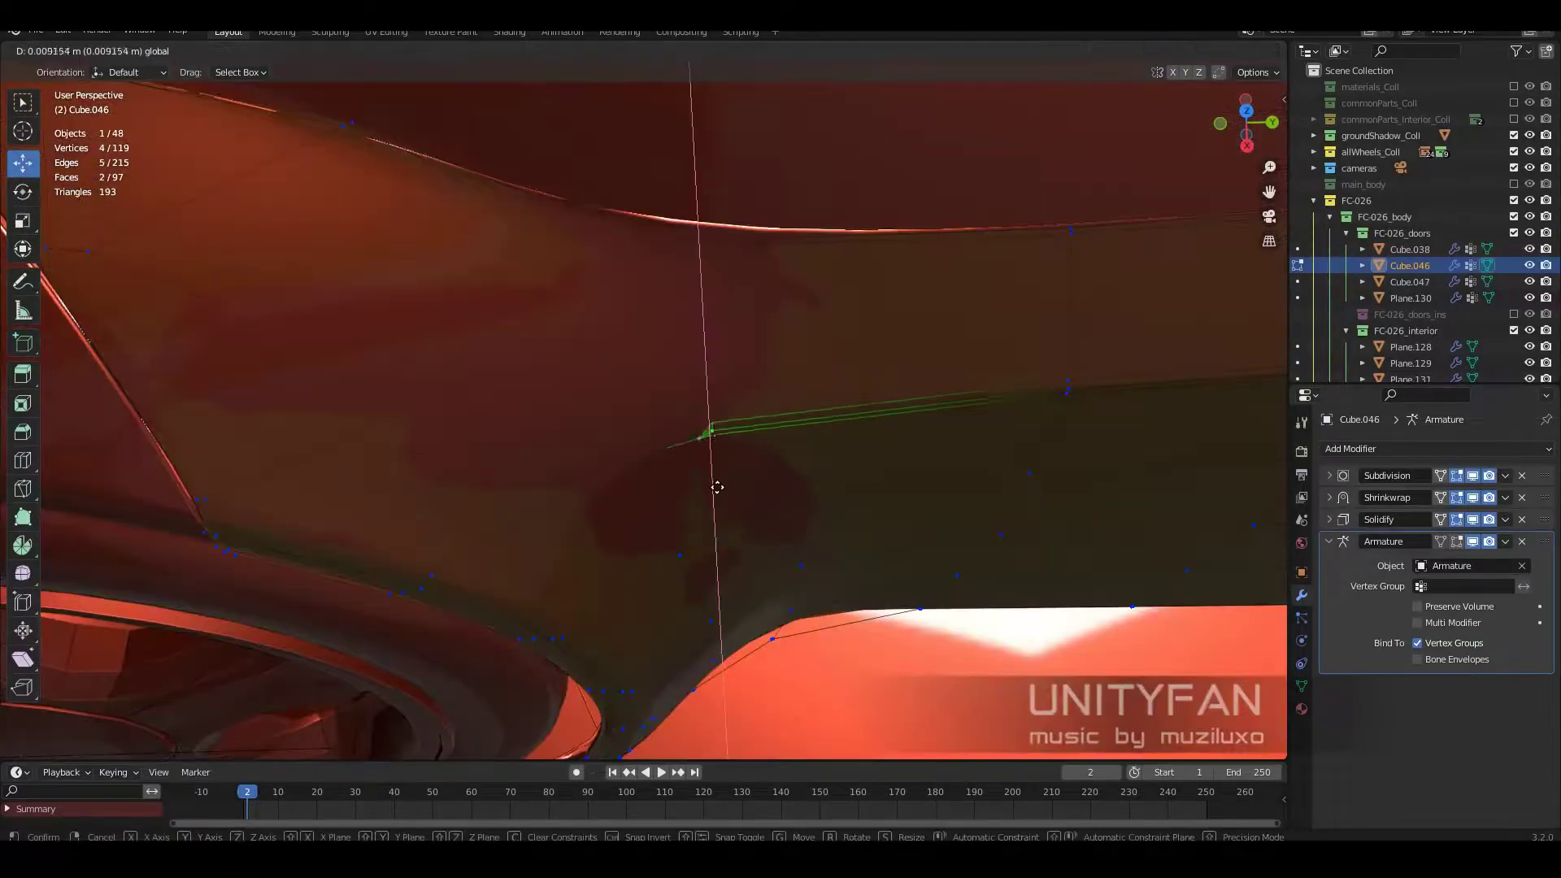
{"action": "key", "text": "shift+z"}
{"action": "key", "text": "shift+z"}
{"action": "mouse_move", "coordinate": [646, 476]}
{"action": "middle_mouse_down"}
{"action": "mouse_move", "coordinate": [656, 355]}
{"action": "mouse_move", "coordinate": [732, 325]}
{"action": "mouse_move", "coordinate": [743, 417]}
{"action": "mouse_move", "coordinate": [671, 368]}
{"action": "middle_mouse_up"}
Step: Return to Object Mode, deselect everything, and scrub the door-opening animation
{"action": "key", "text": "Tab"}
{"action": "key", "text": "alt+a"}
{"action": "left_click_drag", "start_coordinate": [528, 786], "coordinate": [568, 802]}
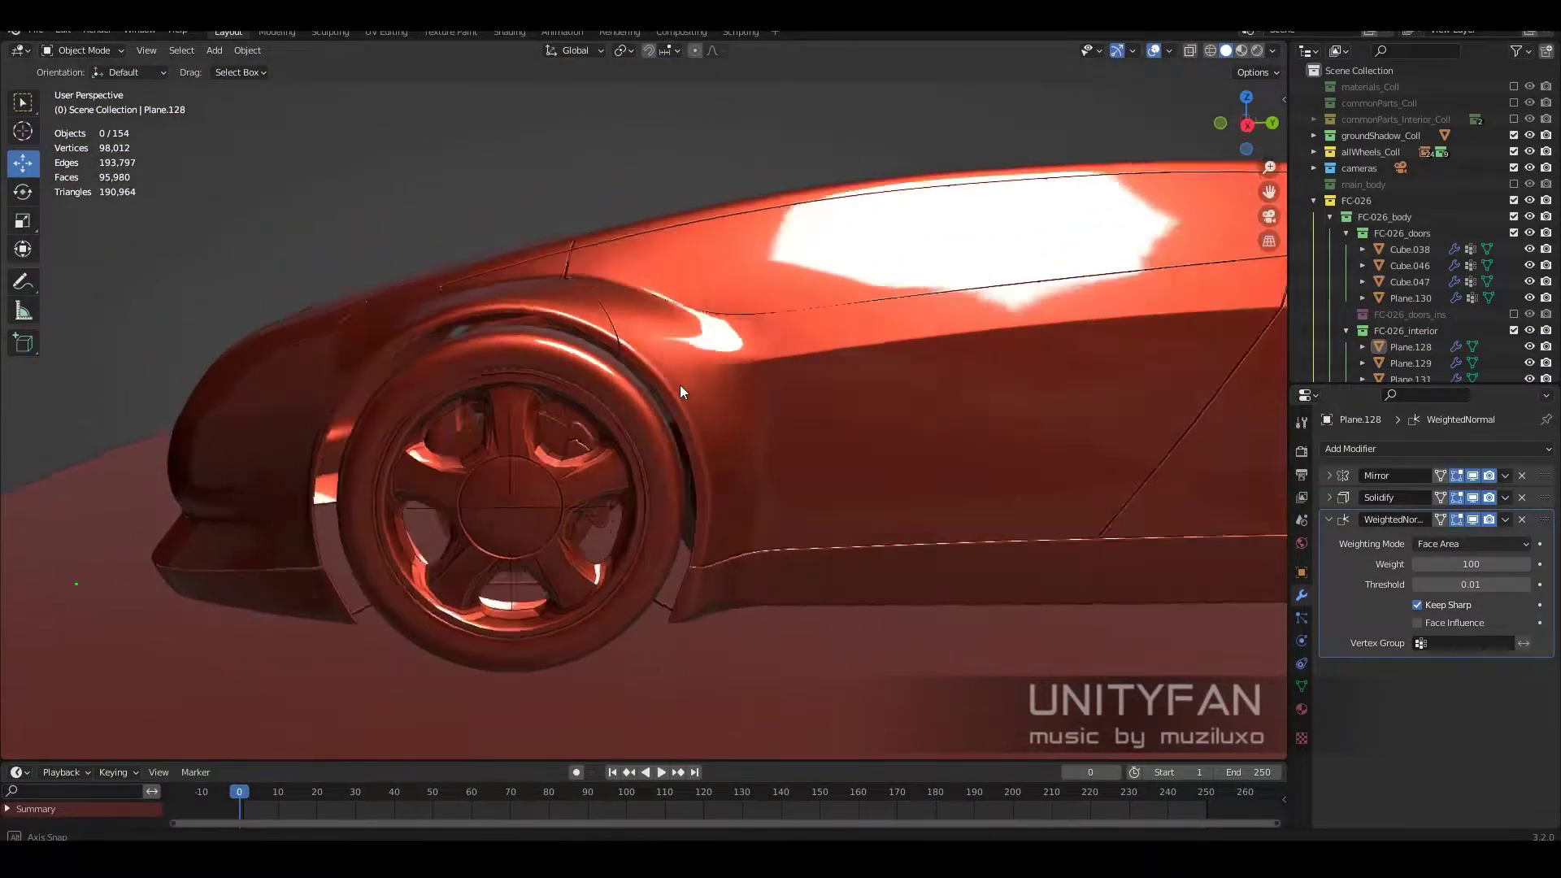
Step: Scrub the timeline to frame 67 so the gull-wing doors stand open
{"action": "middle_click_drag", "start_coordinate": [679, 384], "coordinate": [802, 451]}
{"action": "left_click_drag", "start_coordinate": [374, 787], "coordinate": [498, 788]}
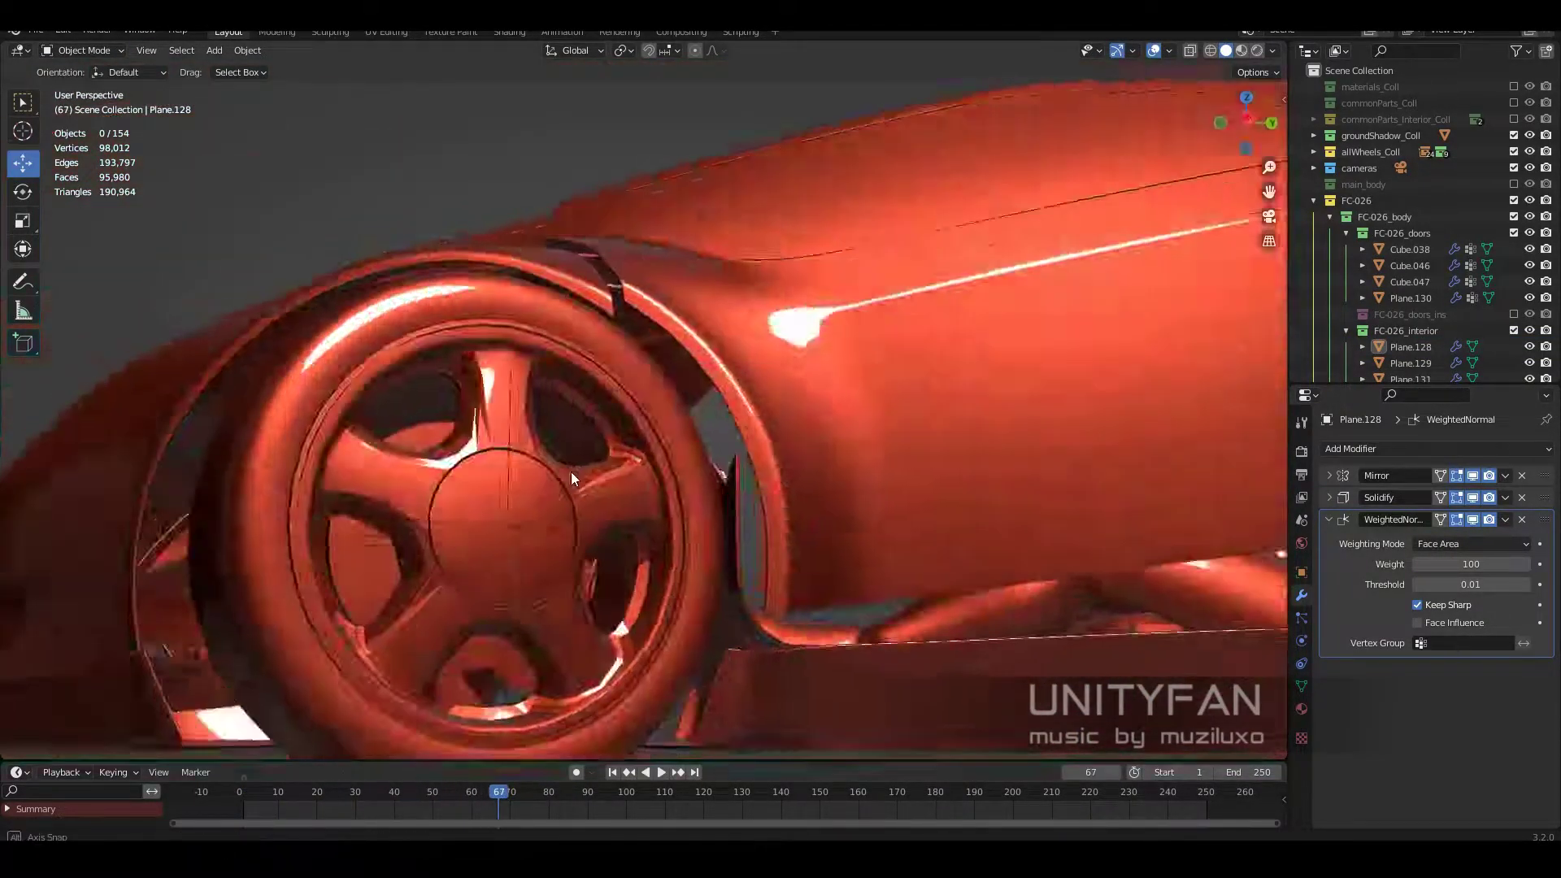
{"action": "middle_click_drag", "start_coordinate": [571, 477], "coordinate": [649, 476]}
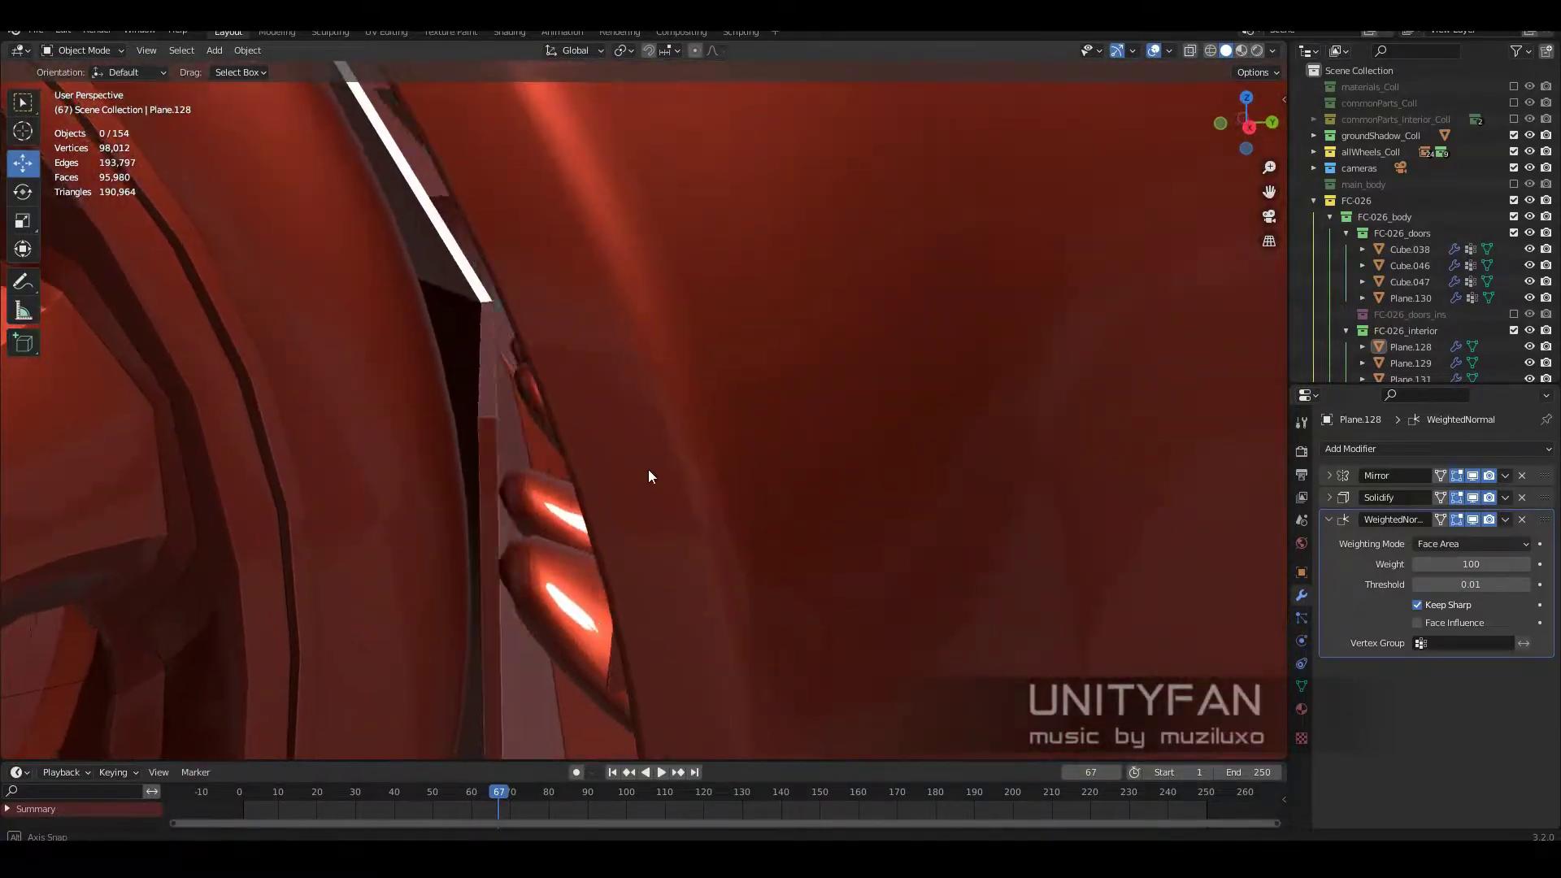
Step: Briefly open interior panel Plane.128 in Edit Mode, then return to Object Mode
{"action": "left_click", "coordinate": [593, 453]}
{"action": "key", "text": "Tab"}
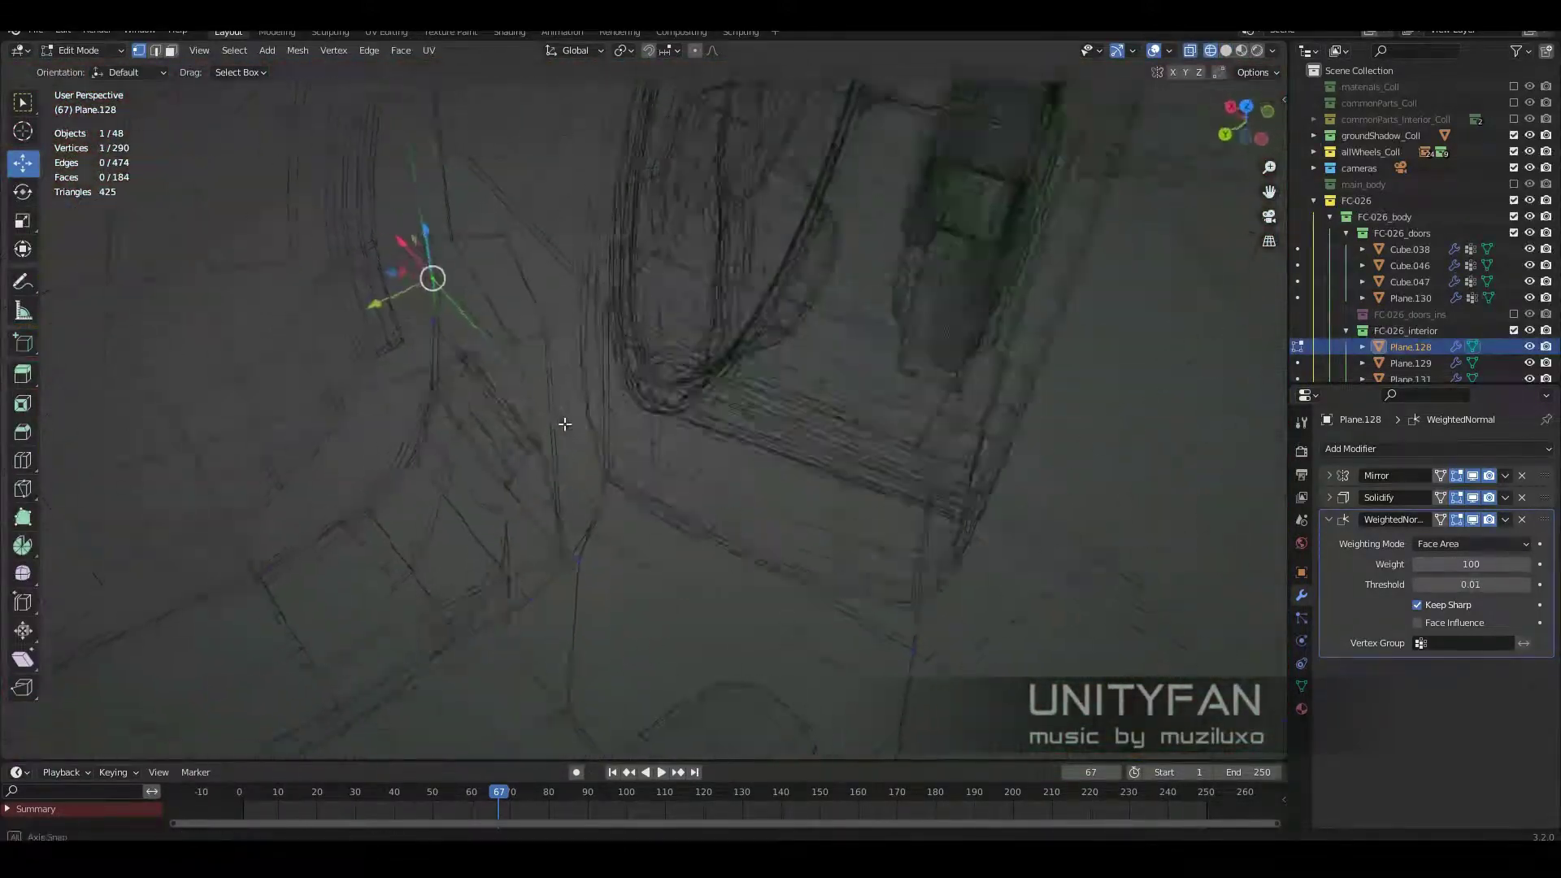
{"action": "mouse_move", "coordinate": [566, 425]}
{"action": "middle_mouse_down"}
{"action": "mouse_move", "coordinate": [617, 430]}
{"action": "mouse_move", "coordinate": [505, 529]}
{"action": "middle_mouse_up"}
{"action": "key", "text": "shift+z"}
{"action": "middle_click_drag", "start_coordinate": [753, 456], "coordinate": [773, 345]}
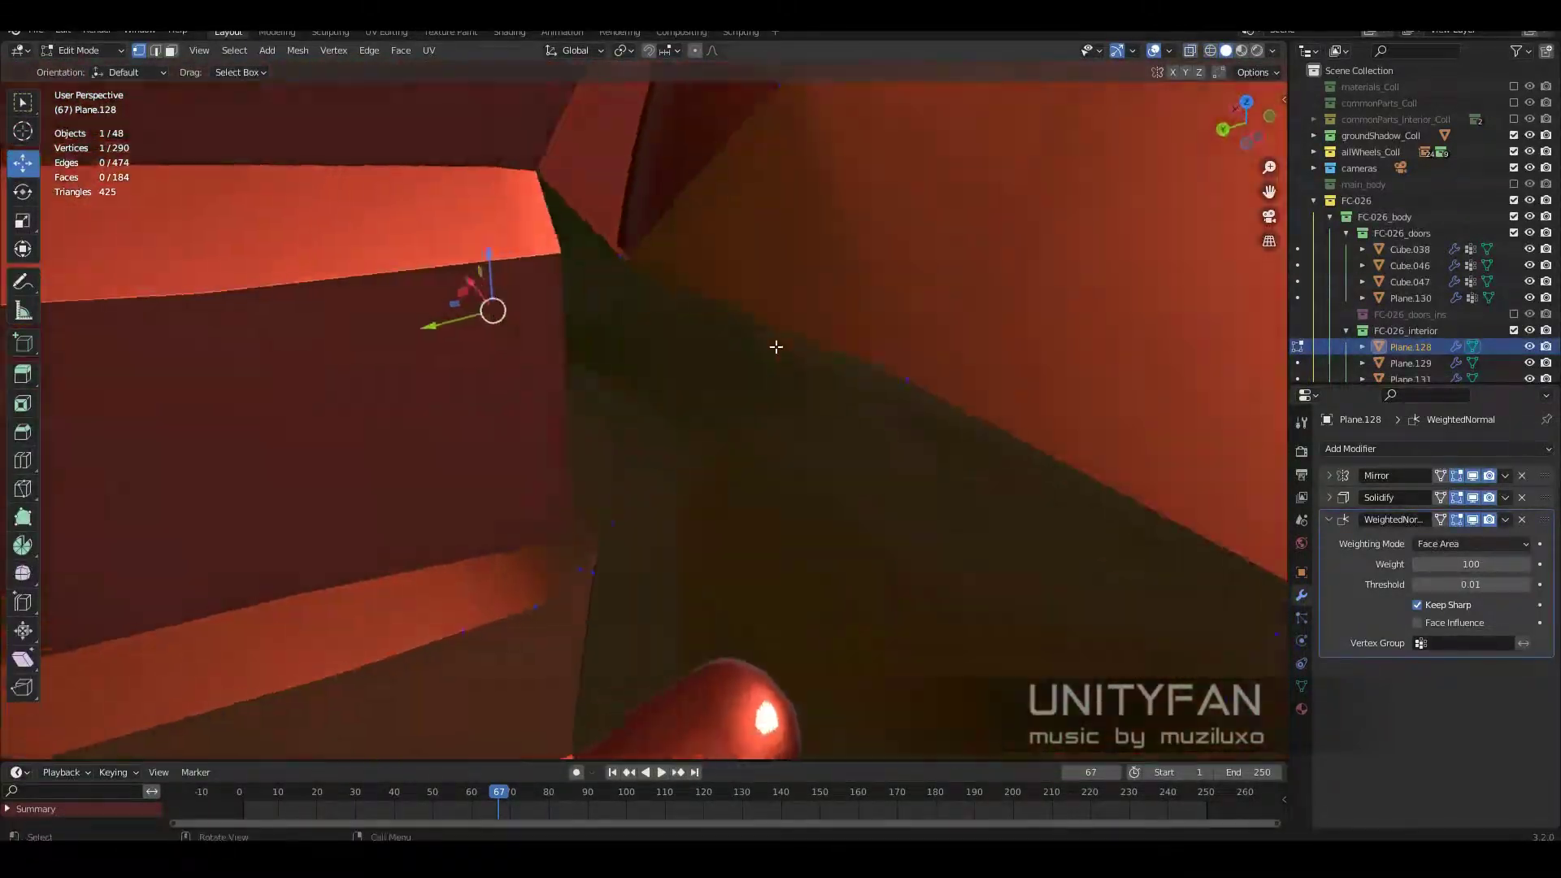
{"action": "key", "text": "Tab"}
Step: Pull back to a full side view, collapse FC-026, and deselect everything
{"action": "middle_click_drag", "start_coordinate": [758, 408], "coordinate": [717, 414]}
{"action": "scroll", "coordinate": [709, 372], "scroll_direction": "down", "scroll_amount": 10}
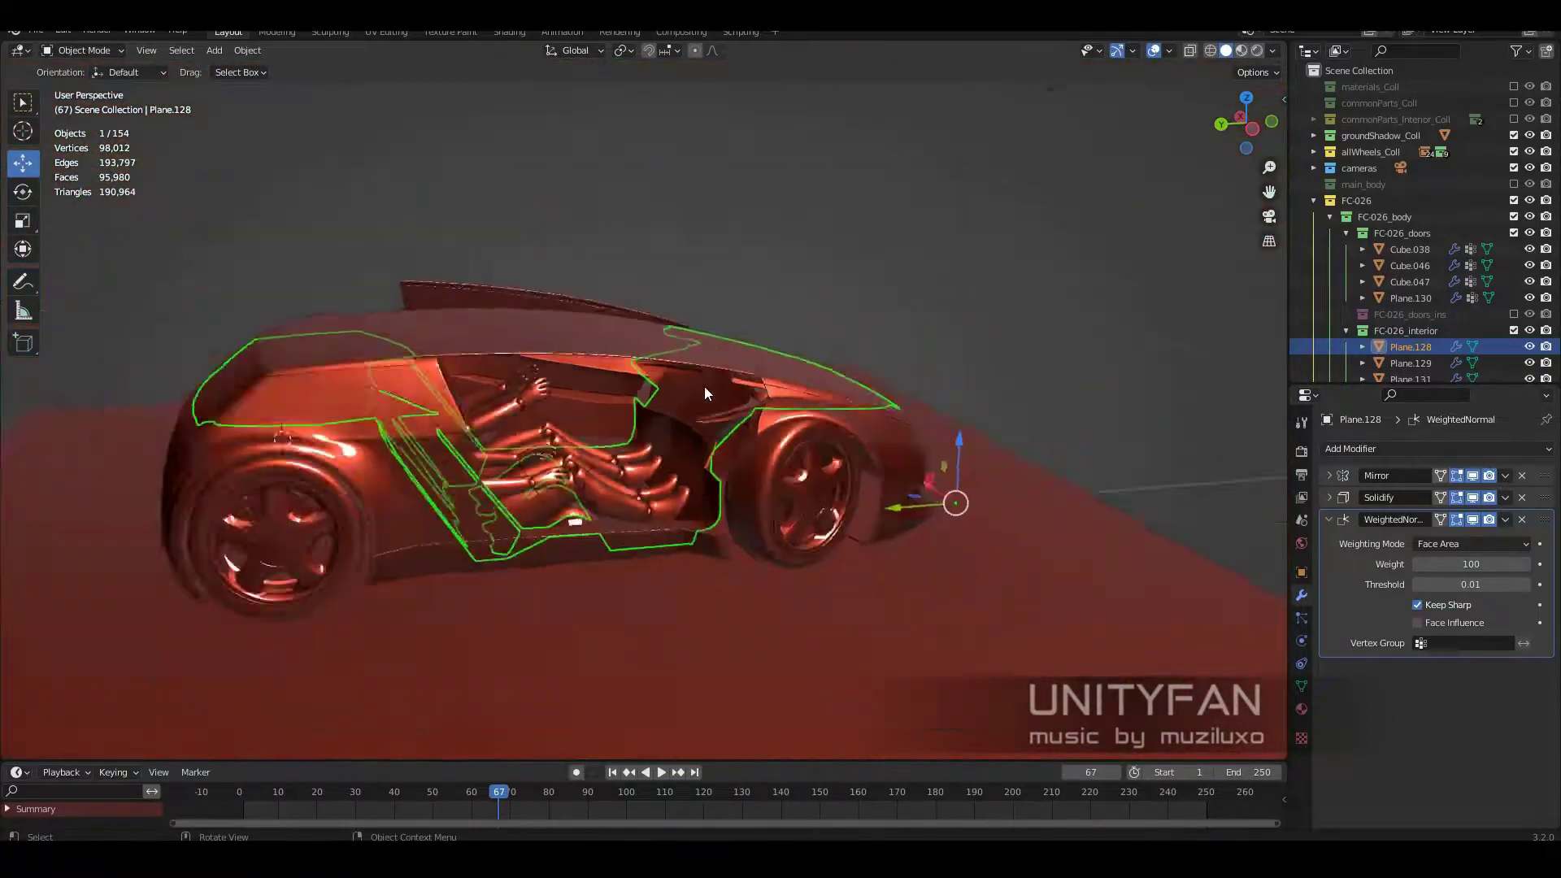
{"action": "left_click", "coordinate": [1311, 200]}
{"action": "key", "text": "alt+a"}
{"action": "scroll", "coordinate": [683, 358], "scroll_direction": "up", "scroll_amount": 5}
Step: Create a new collection named temp_bool
{"action": "middle_click_drag", "start_coordinate": [660, 323], "coordinate": [710, 310]}
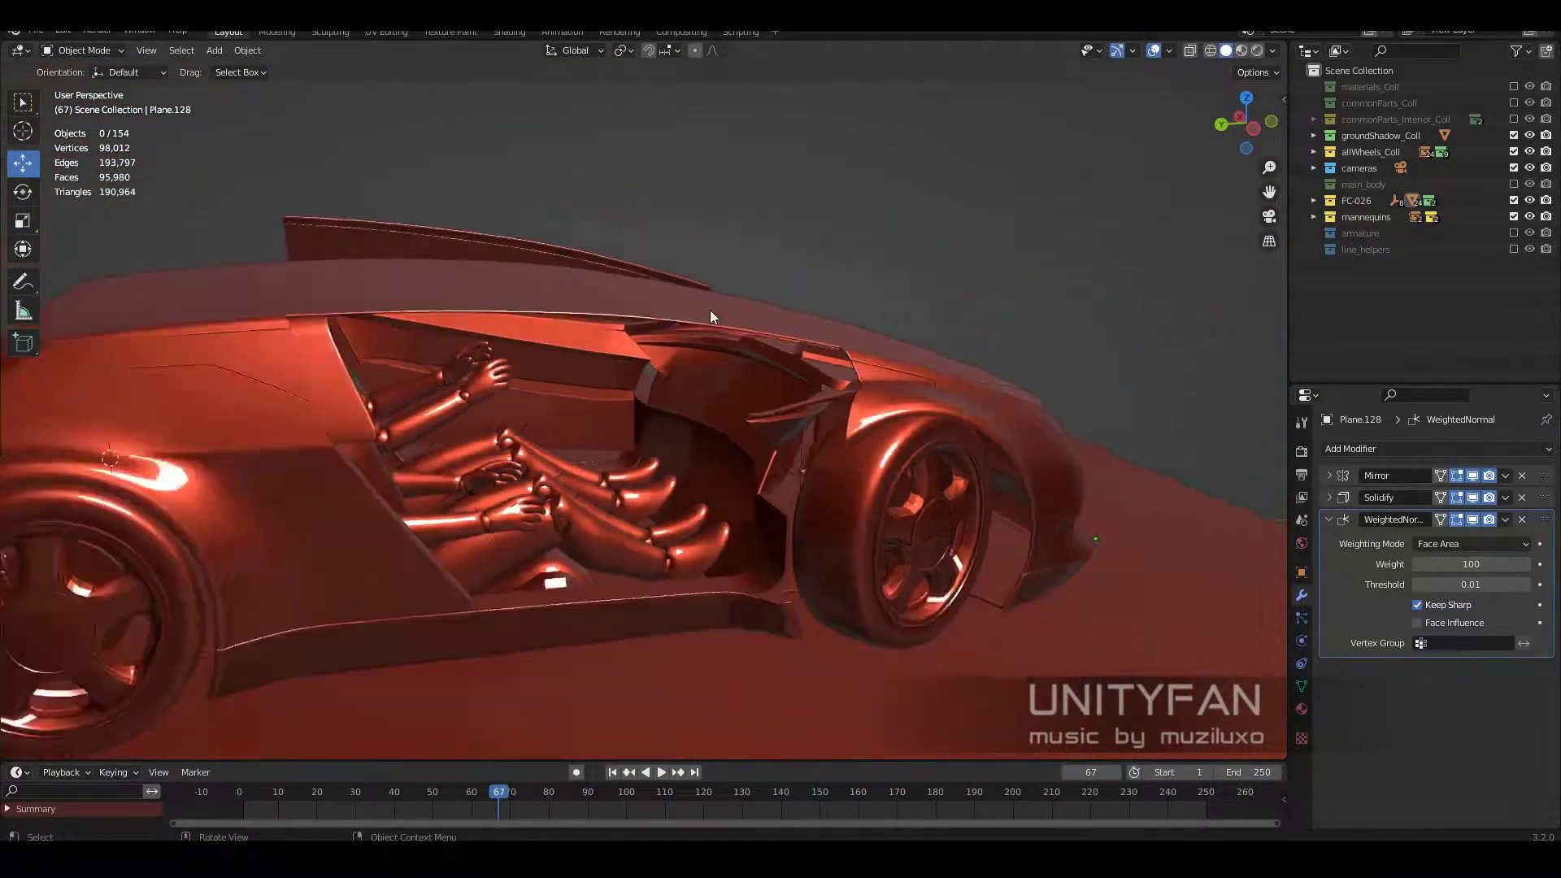
{"action": "right_click", "coordinate": [1345, 302]}
{"action": "type", "text": "temp boo"}
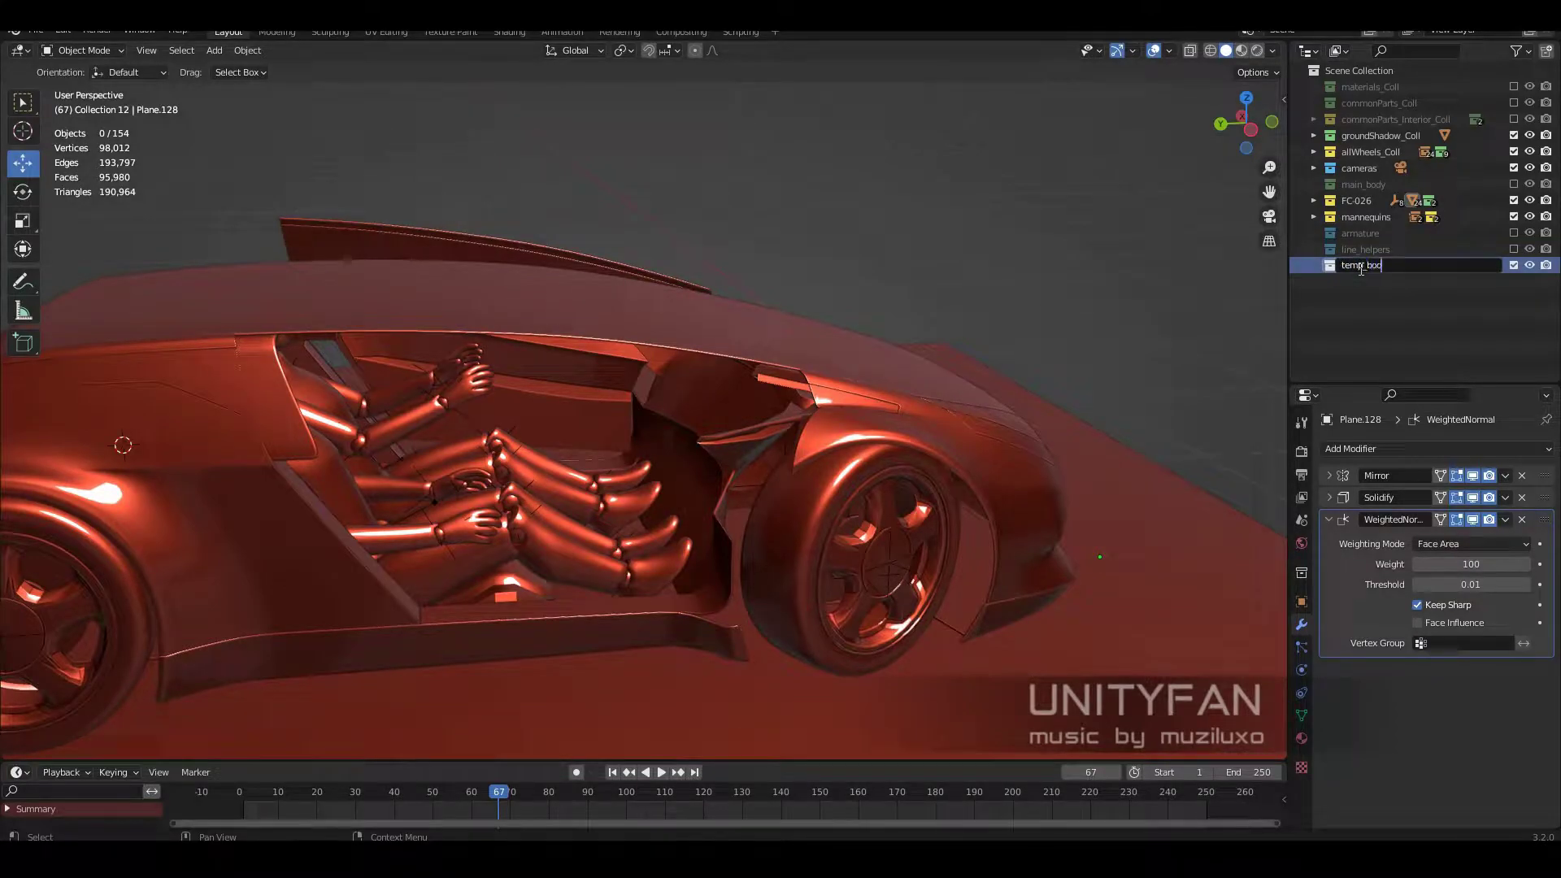
{"action": "type", "text": "l"}
{"action": "key", "text": "Return"}
Step: Add an empty to temp_bool and nest temp_bool inside a new crossection collection
{"action": "right_click", "coordinate": [1362, 266]}
{"action": "middle_click_drag", "start_coordinate": [732, 390], "coordinate": [639, 406]}
{"action": "scroll", "coordinate": [631, 436], "scroll_direction": "down", "scroll_amount": 8}
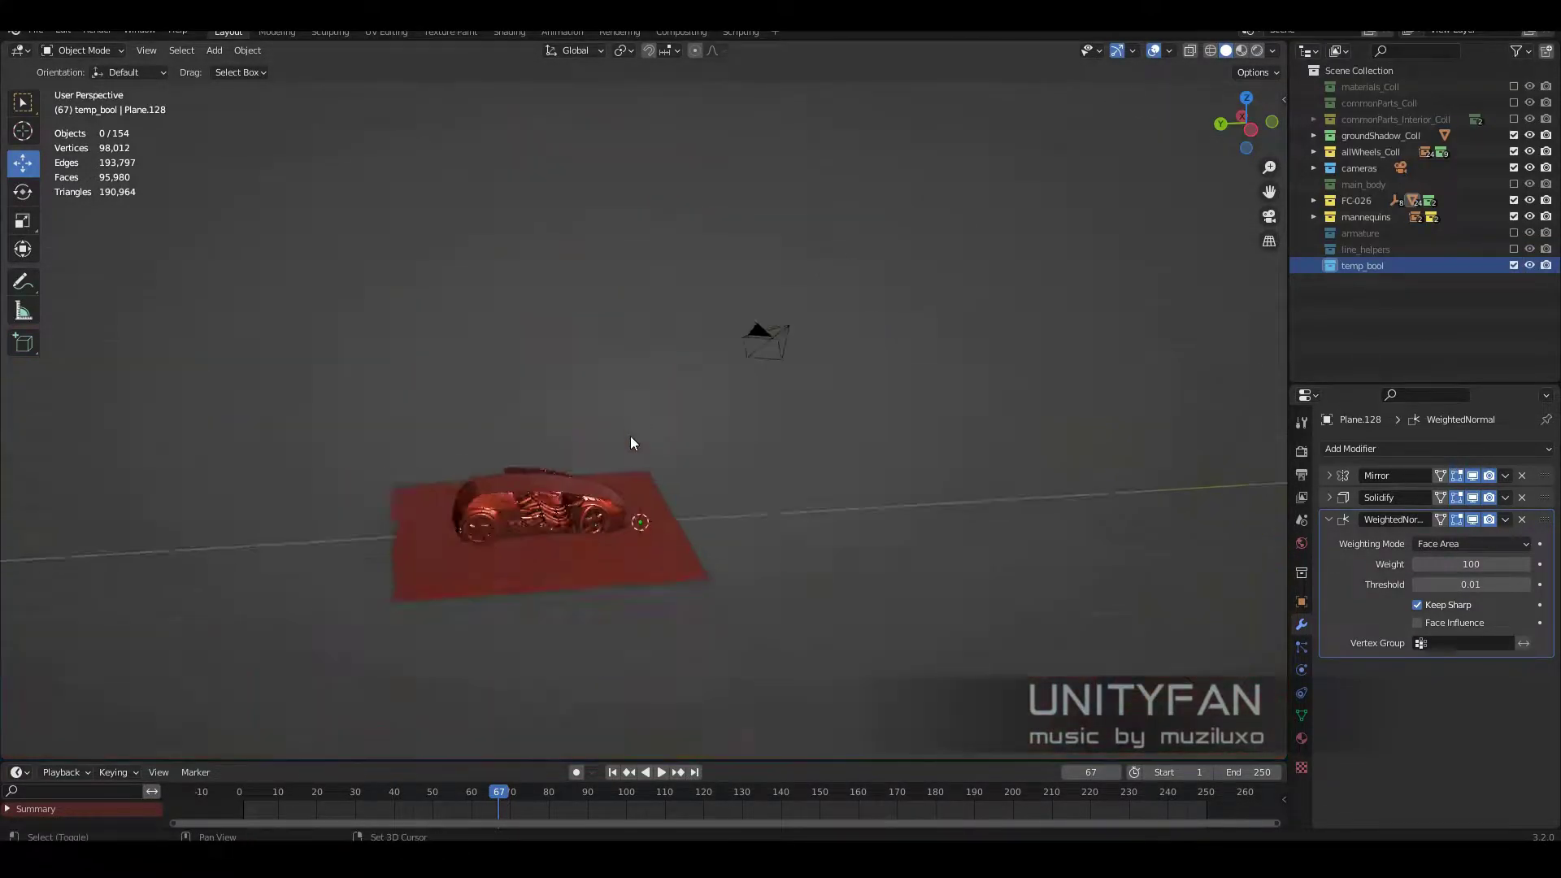
{"action": "scroll", "coordinate": [719, 431], "scroll_direction": "up", "scroll_amount": 8}
{"action": "left_click", "coordinate": [785, 605]}
{"action": "middle_click_drag", "start_coordinate": [813, 440], "coordinate": [751, 328]}
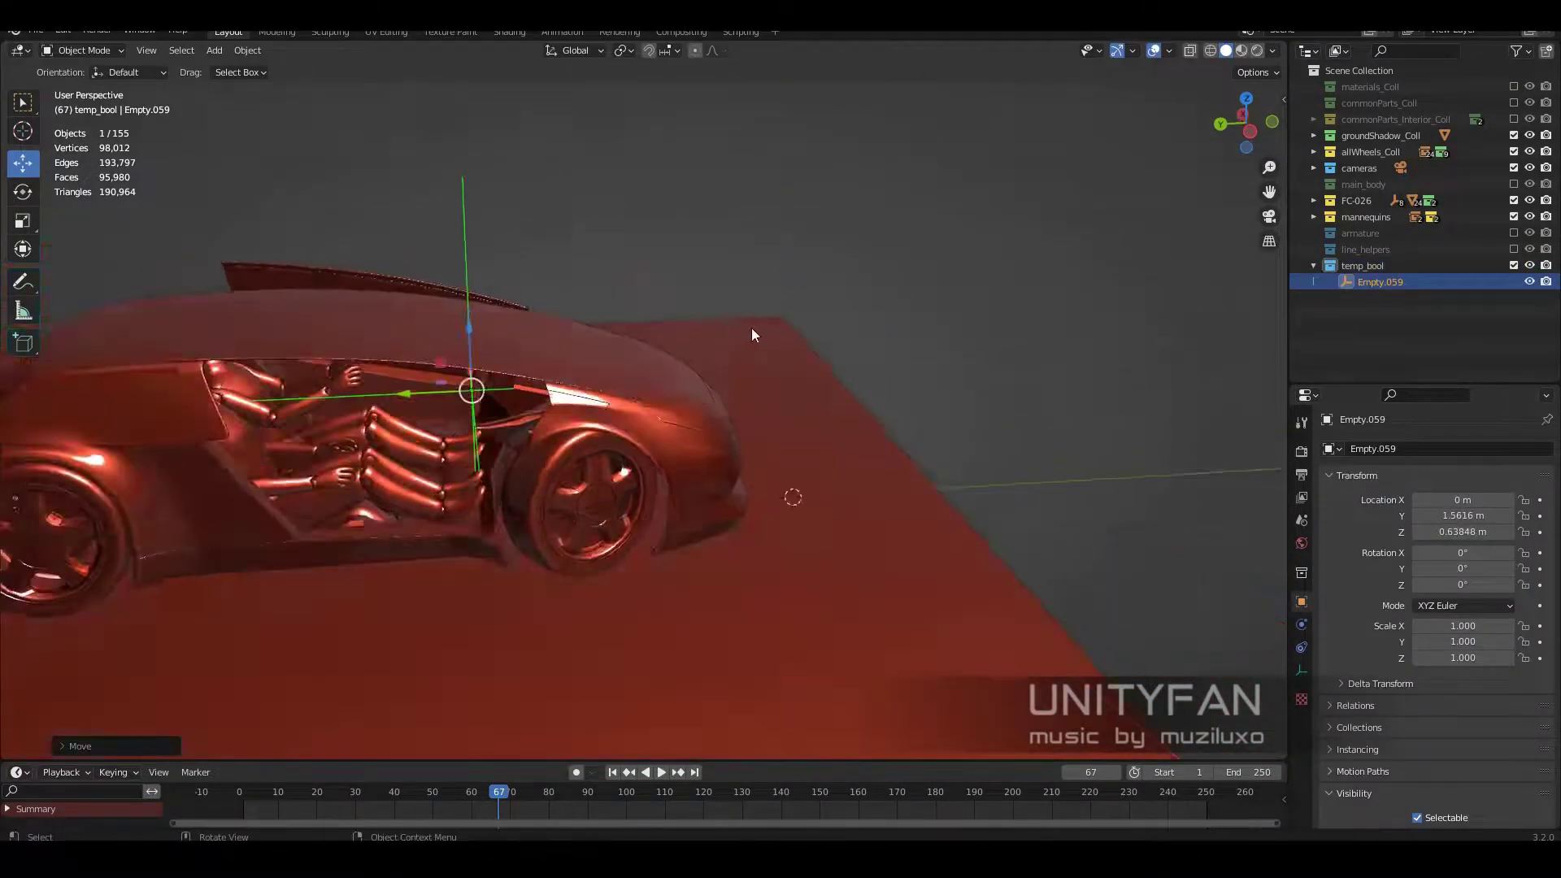
{"action": "scroll", "coordinate": [752, 329], "scroll_direction": "up", "scroll_amount": 3}
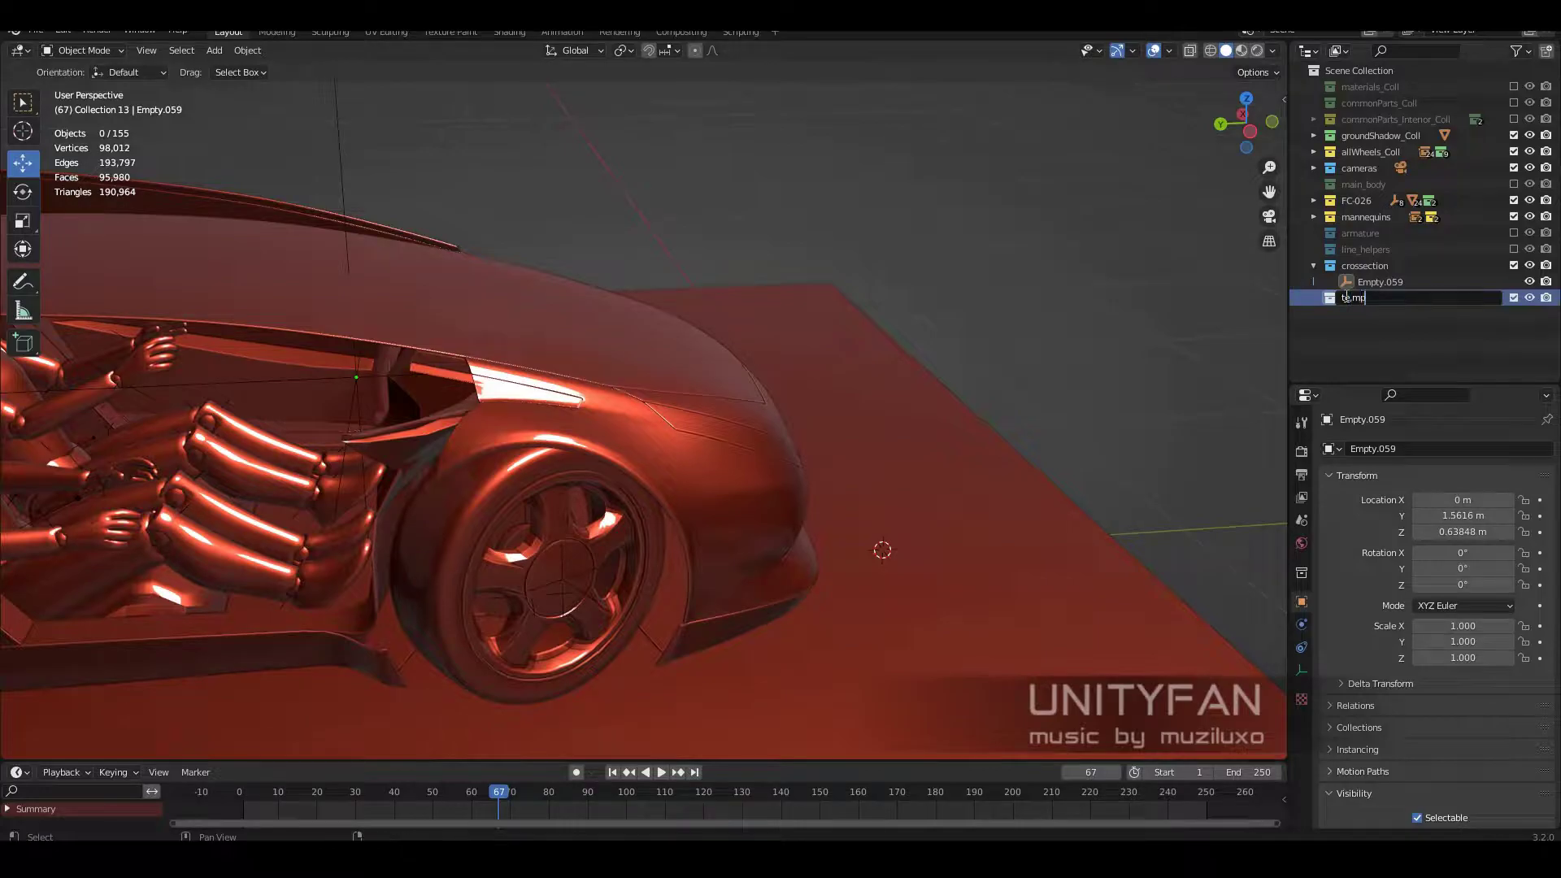
{"action": "right_click", "coordinate": [1364, 308]}
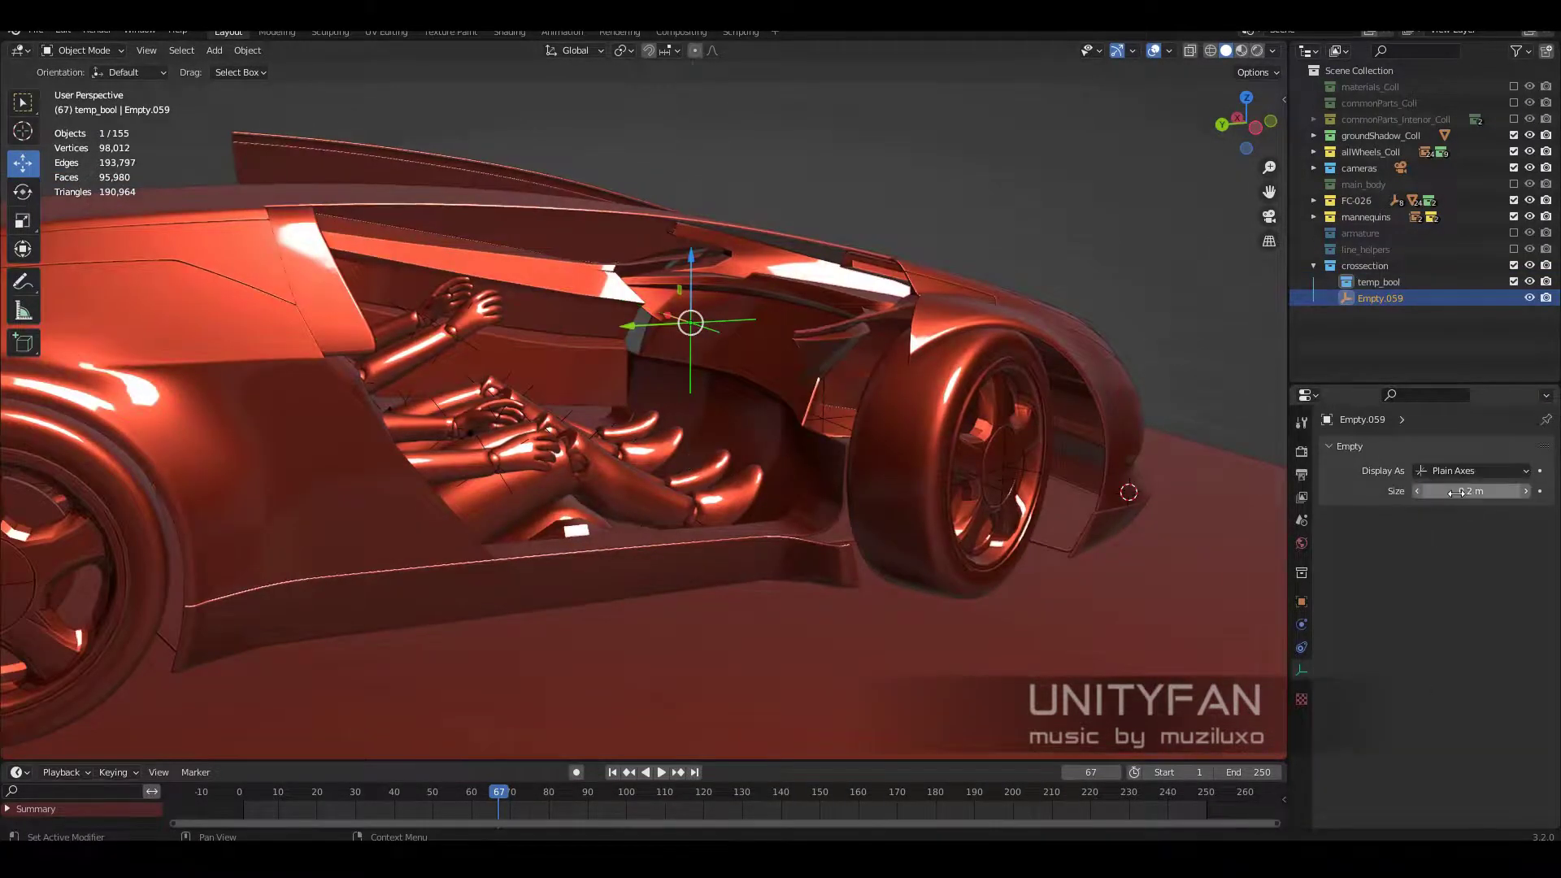
Step: Add a cube to temp_bool and stretch its end face along Y into a 2.47×5.51×1 m box
{"action": "mouse_move", "coordinate": [1057, 472]}
{"action": "middle_mouse_down"}
{"action": "mouse_move", "coordinate": [790, 429]}
{"action": "mouse_move", "coordinate": [864, 447]}
{"action": "mouse_move", "coordinate": [732, 406]}
{"action": "middle_mouse_up"}
{"action": "left_click", "coordinate": [862, 319]}
{"action": "key", "text": "Tab"}
{"action": "key", "text": "shift+z"}
{"action": "key", "text": "n"}
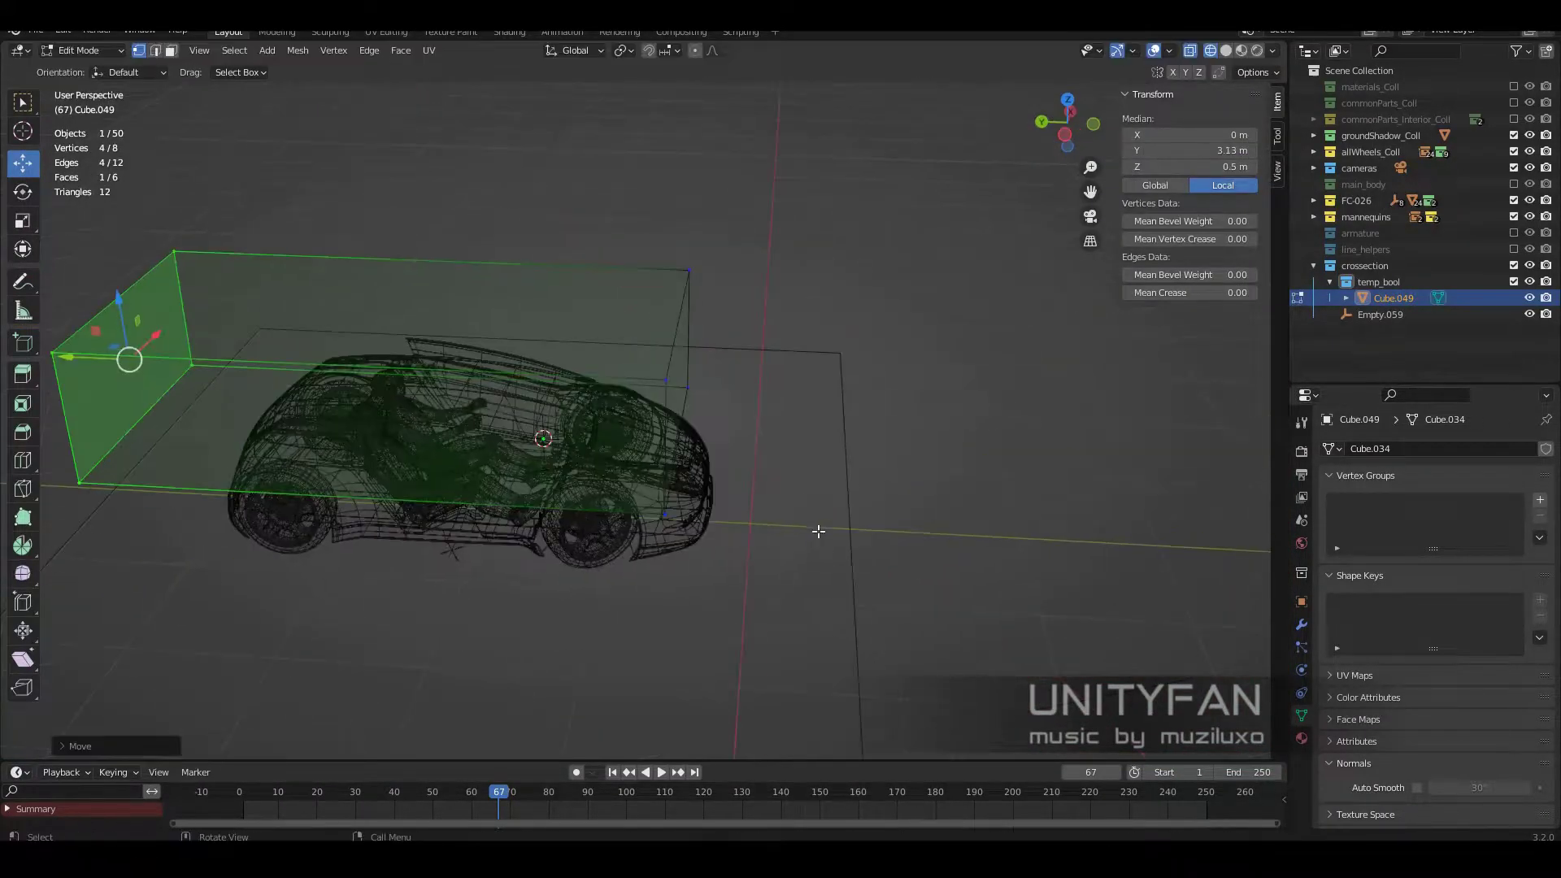
{"action": "key", "text": "g"}
{"action": "left_click", "coordinate": [670, 381]}
{"action": "key", "text": "Tab"}
Step: Delete the Cube.049 cutter object from the Outliner
{"action": "middle_click_drag", "start_coordinate": [769, 494], "coordinate": [909, 466]}
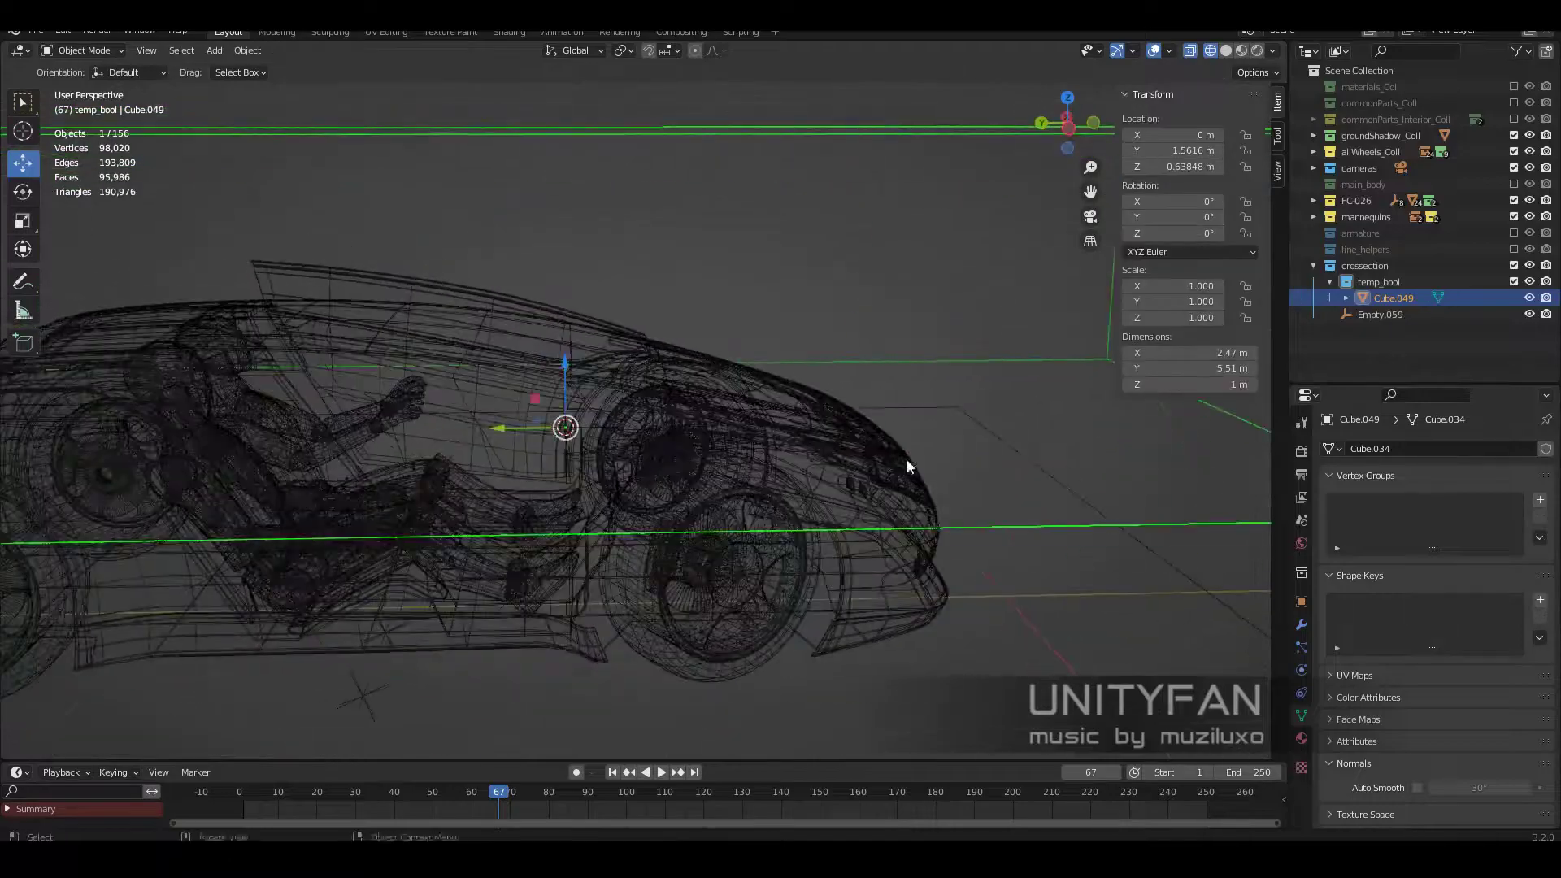
{"action": "middle_click_drag", "start_coordinate": [822, 382], "coordinate": [757, 384]}
{"action": "double_click", "coordinate": [1393, 297]}
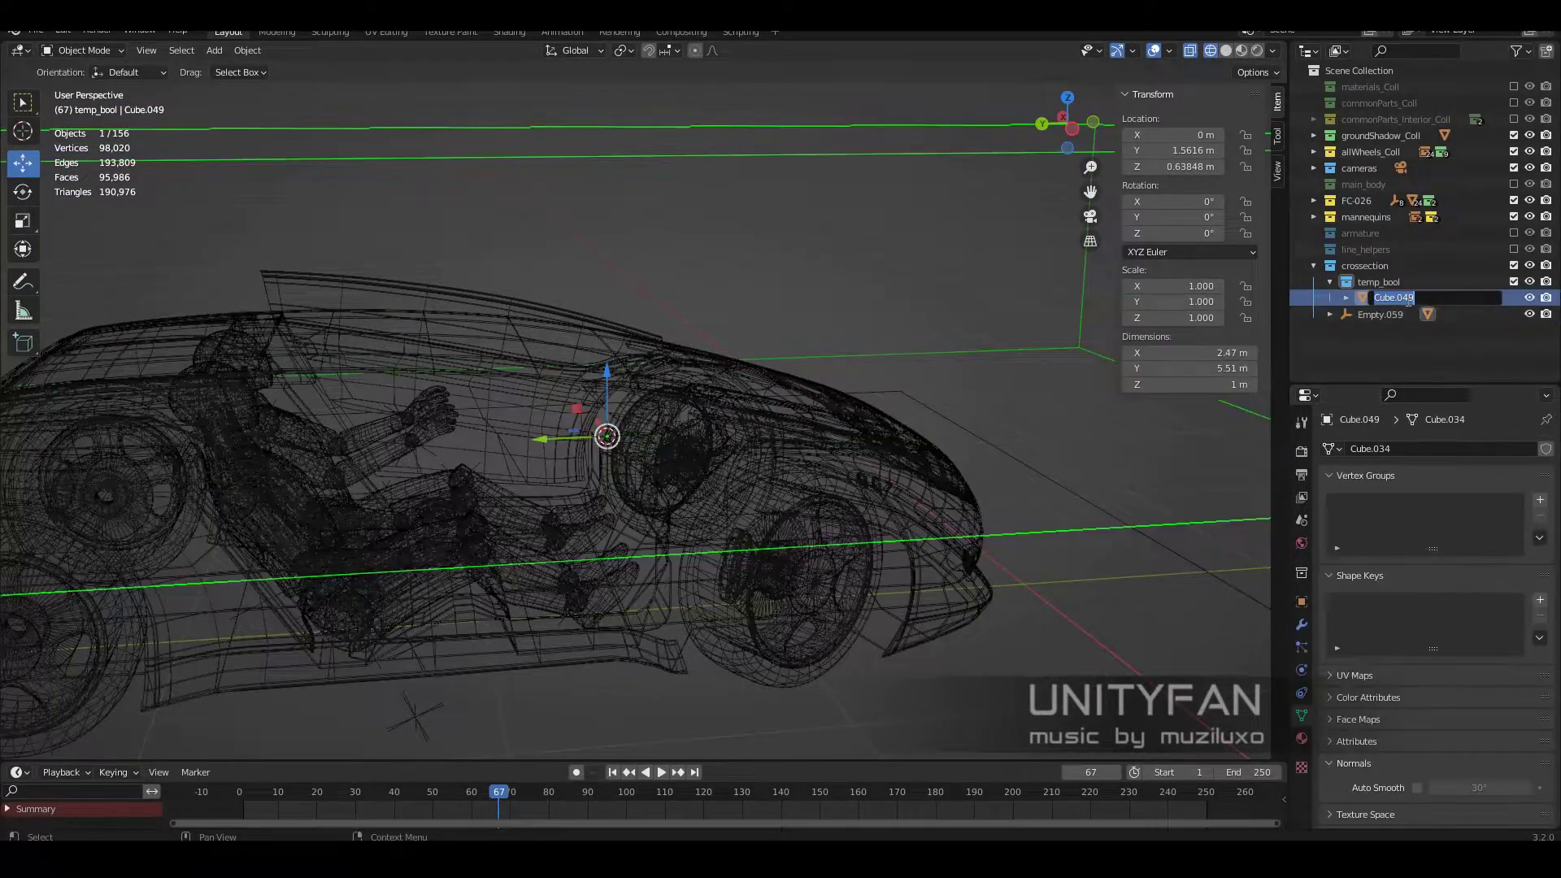
{"action": "type", "text": "temp_bool"}
{"action": "key", "text": "Delete"}
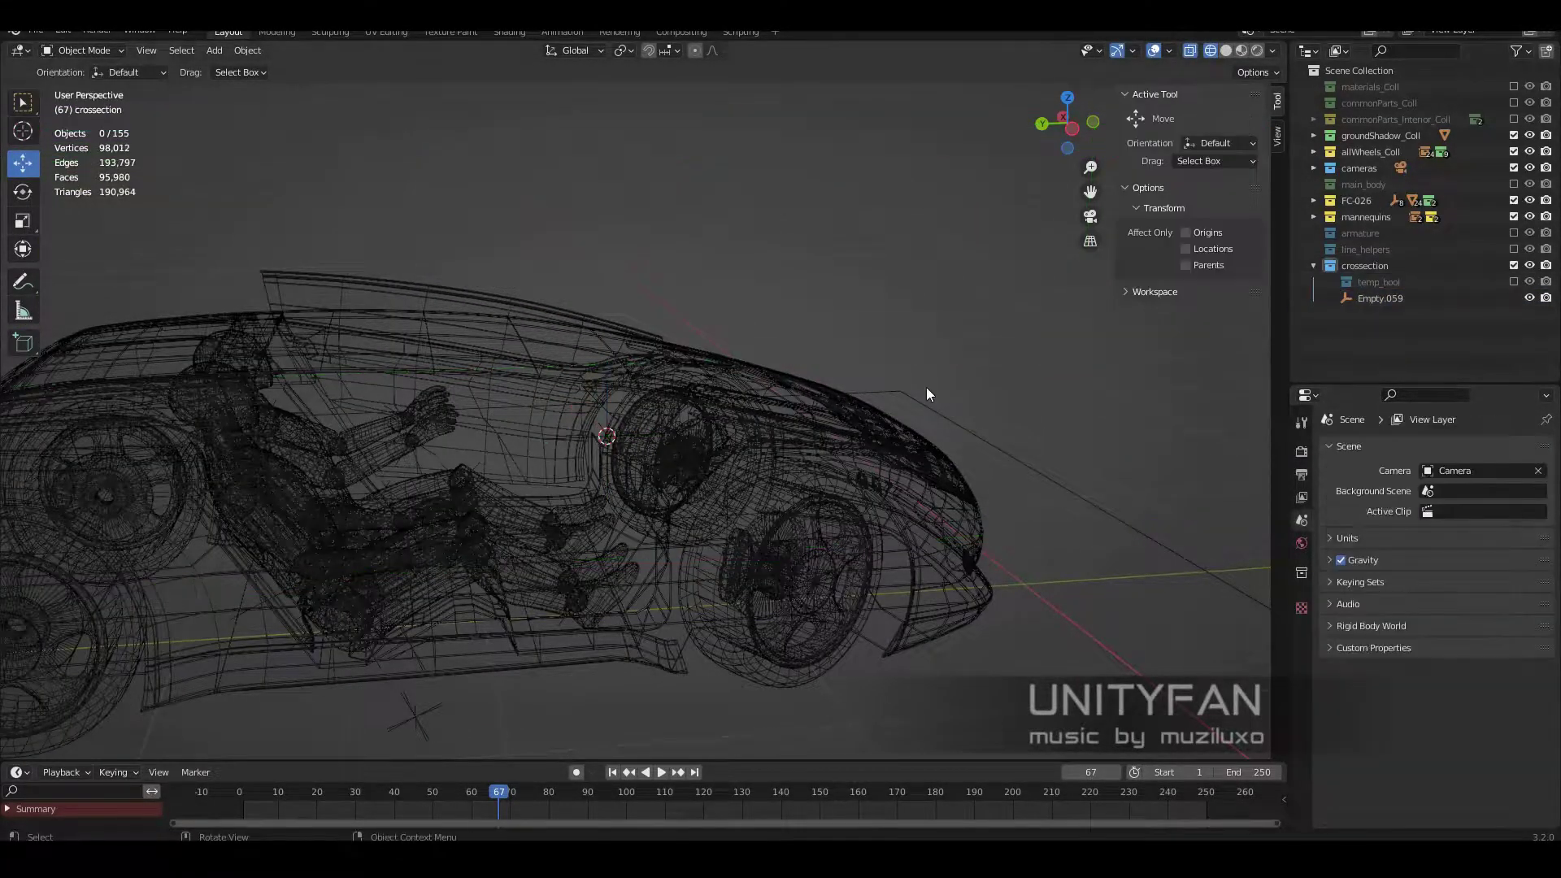
Step: Preview materials and give Plane.128 a Fast Boolean Difference modifier using temp_bool
{"action": "left_click", "coordinate": [1329, 518]}
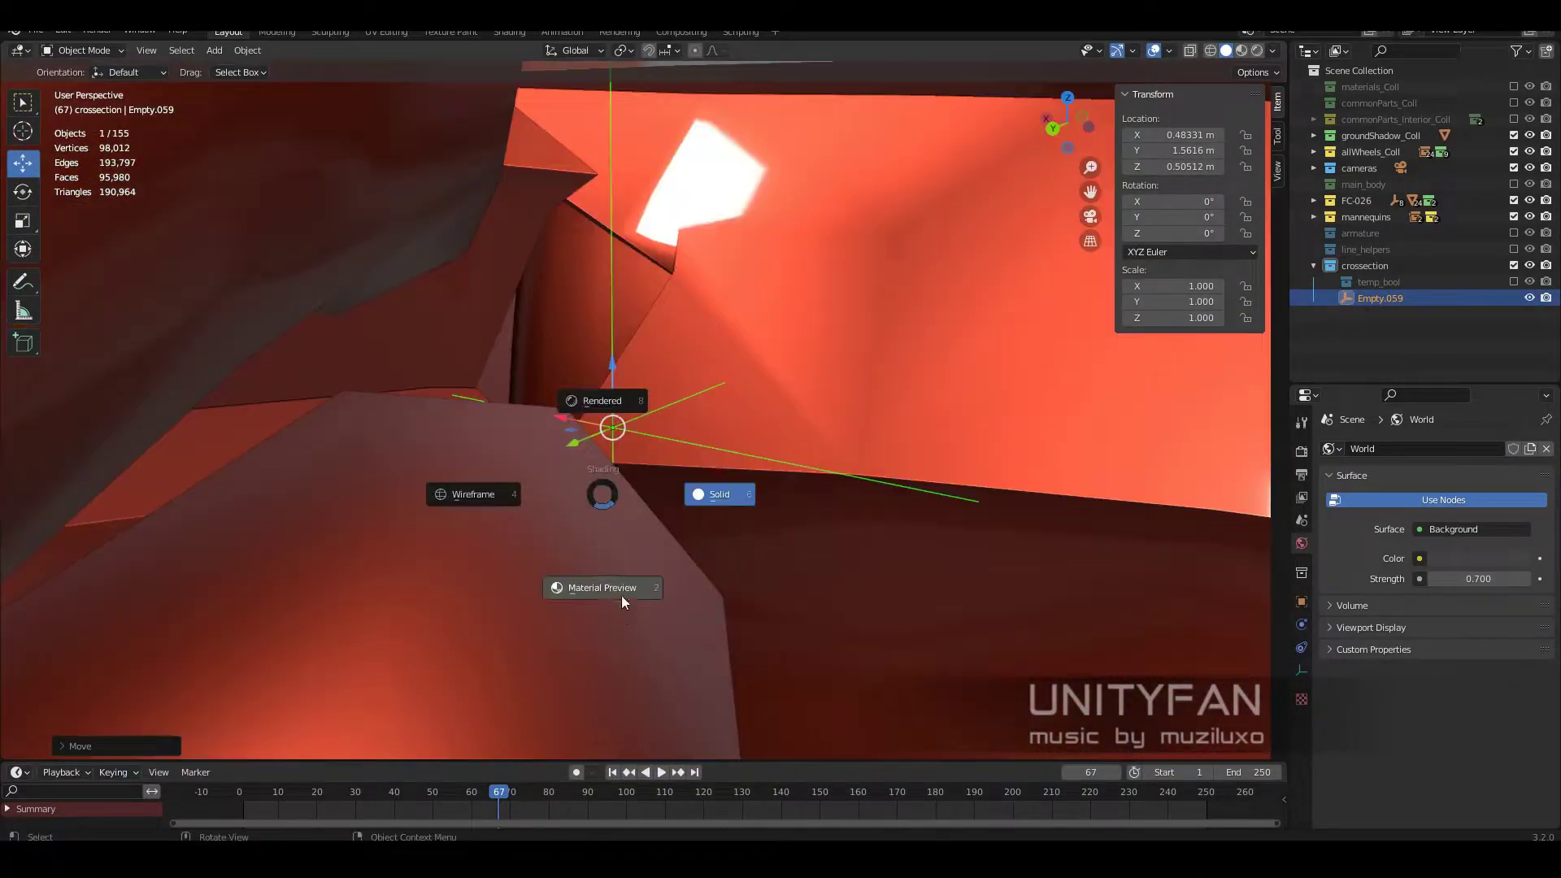
{"action": "left_click", "coordinate": [621, 596]}
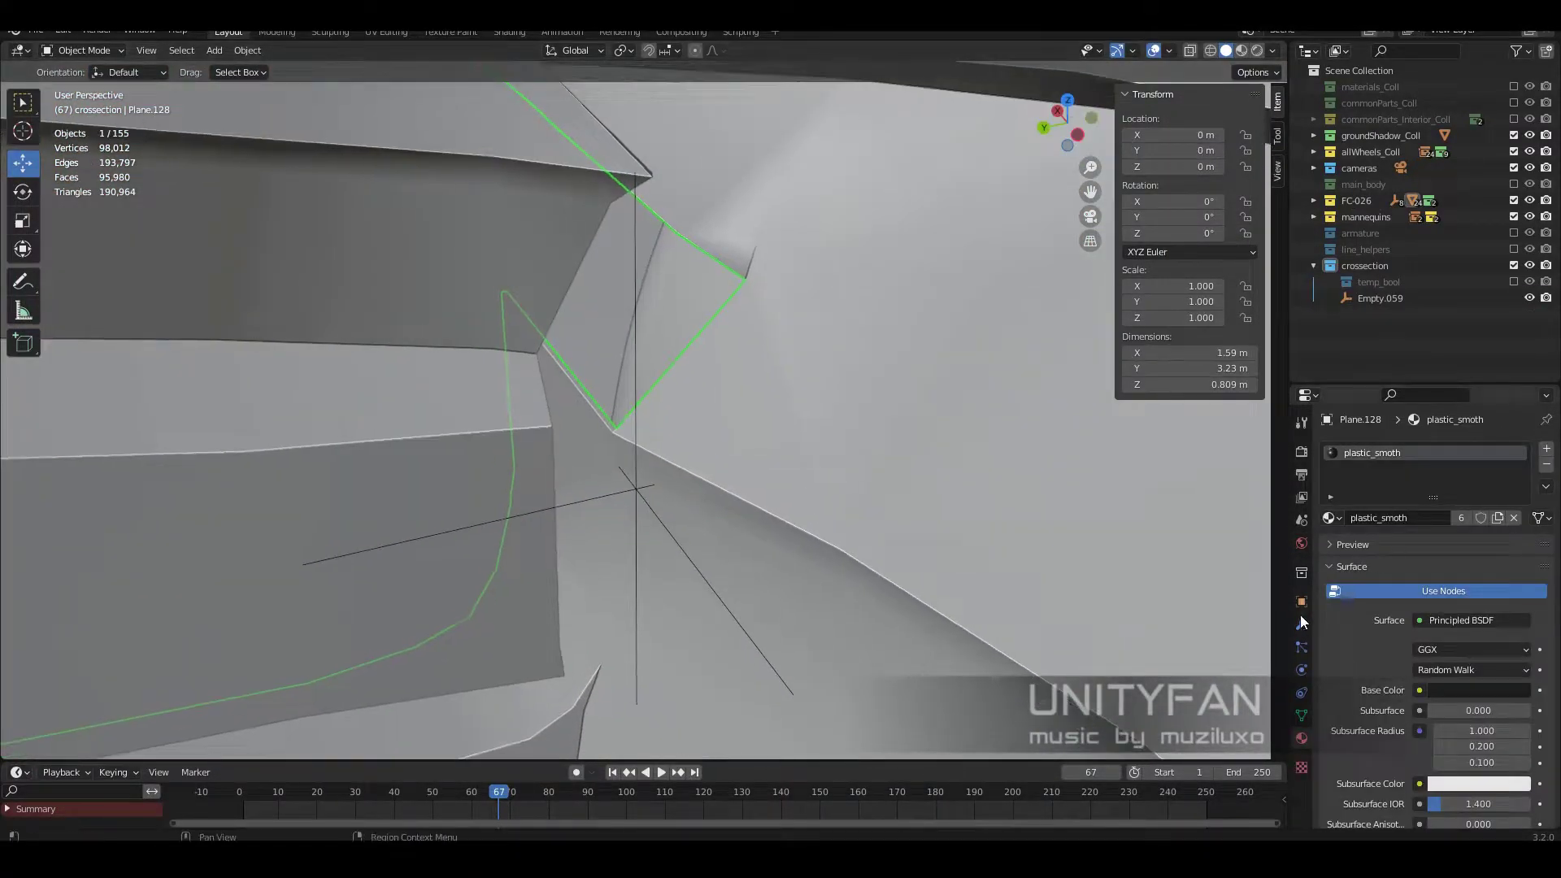
{"action": "left_click", "coordinate": [1301, 624]}
{"action": "left_click", "coordinate": [1399, 449]}
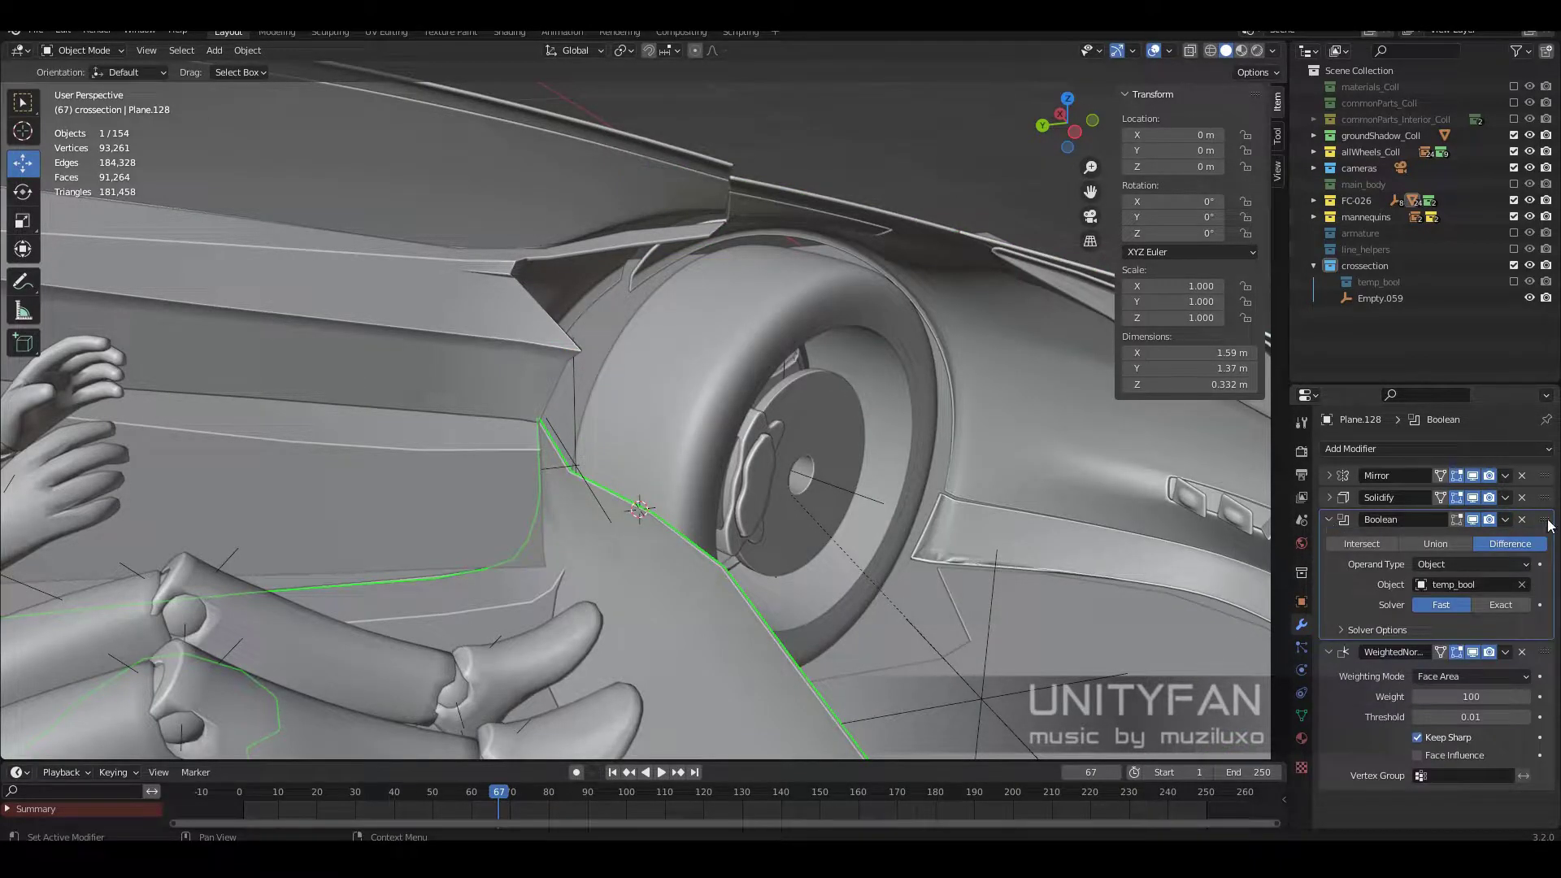
Step: Open the view area's options and scrub the timeline back to frame 60
{"action": "right_click", "coordinate": [1539, 576]}
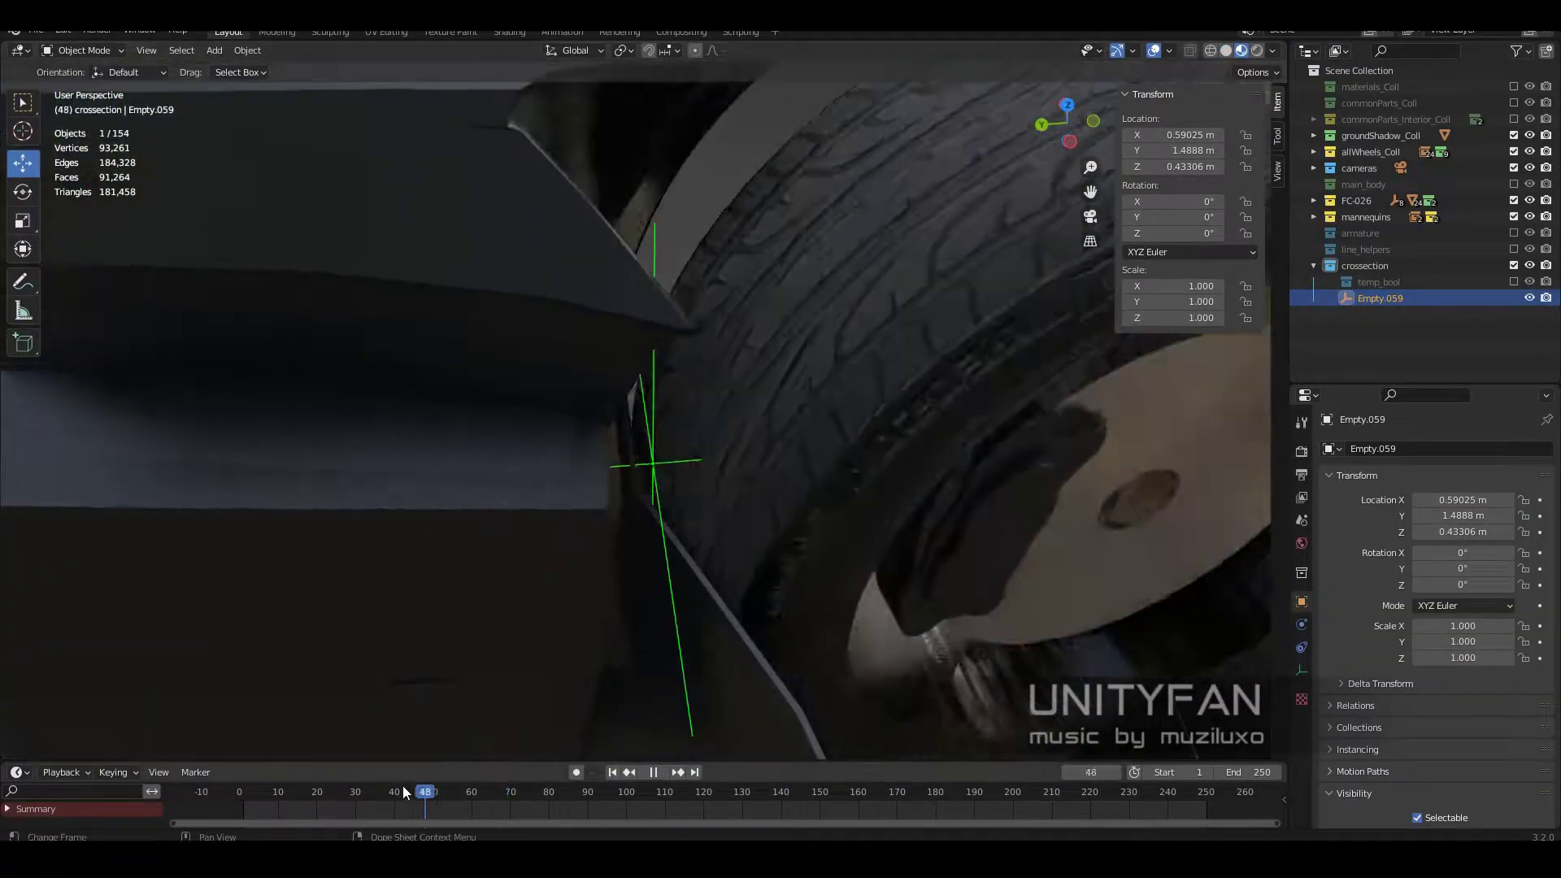
{"action": "left_click_drag", "start_coordinate": [403, 793], "coordinate": [465, 799]}
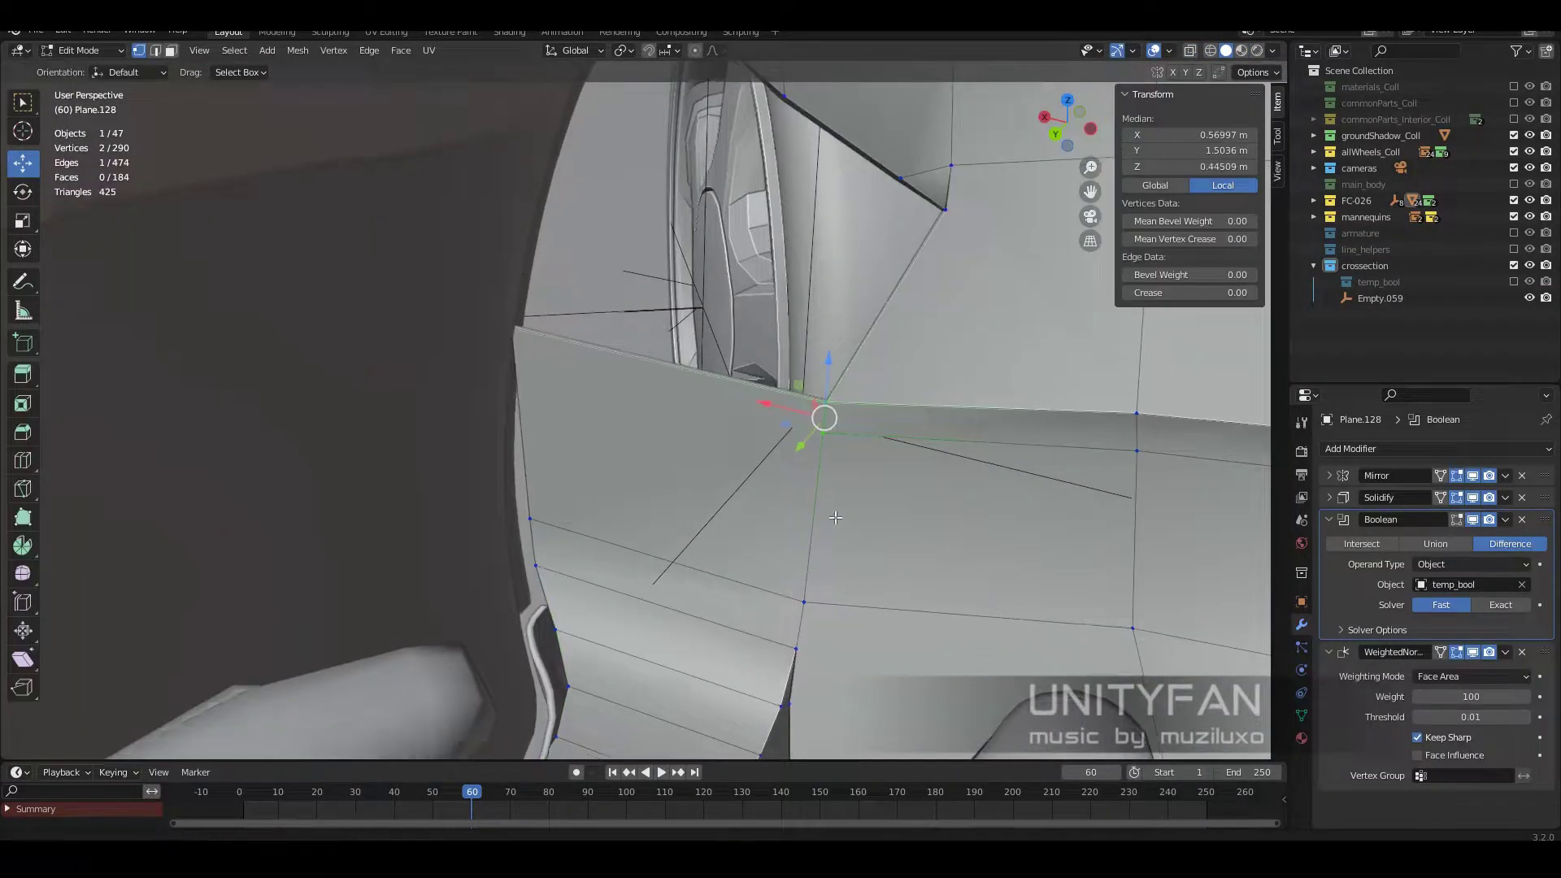
Step: Knife-cut a line down the Plane.128 panel face and extrude the new strip slightly outward
{"action": "key", "text": "k"}
{"action": "left_click", "coordinate": [628, 293]}
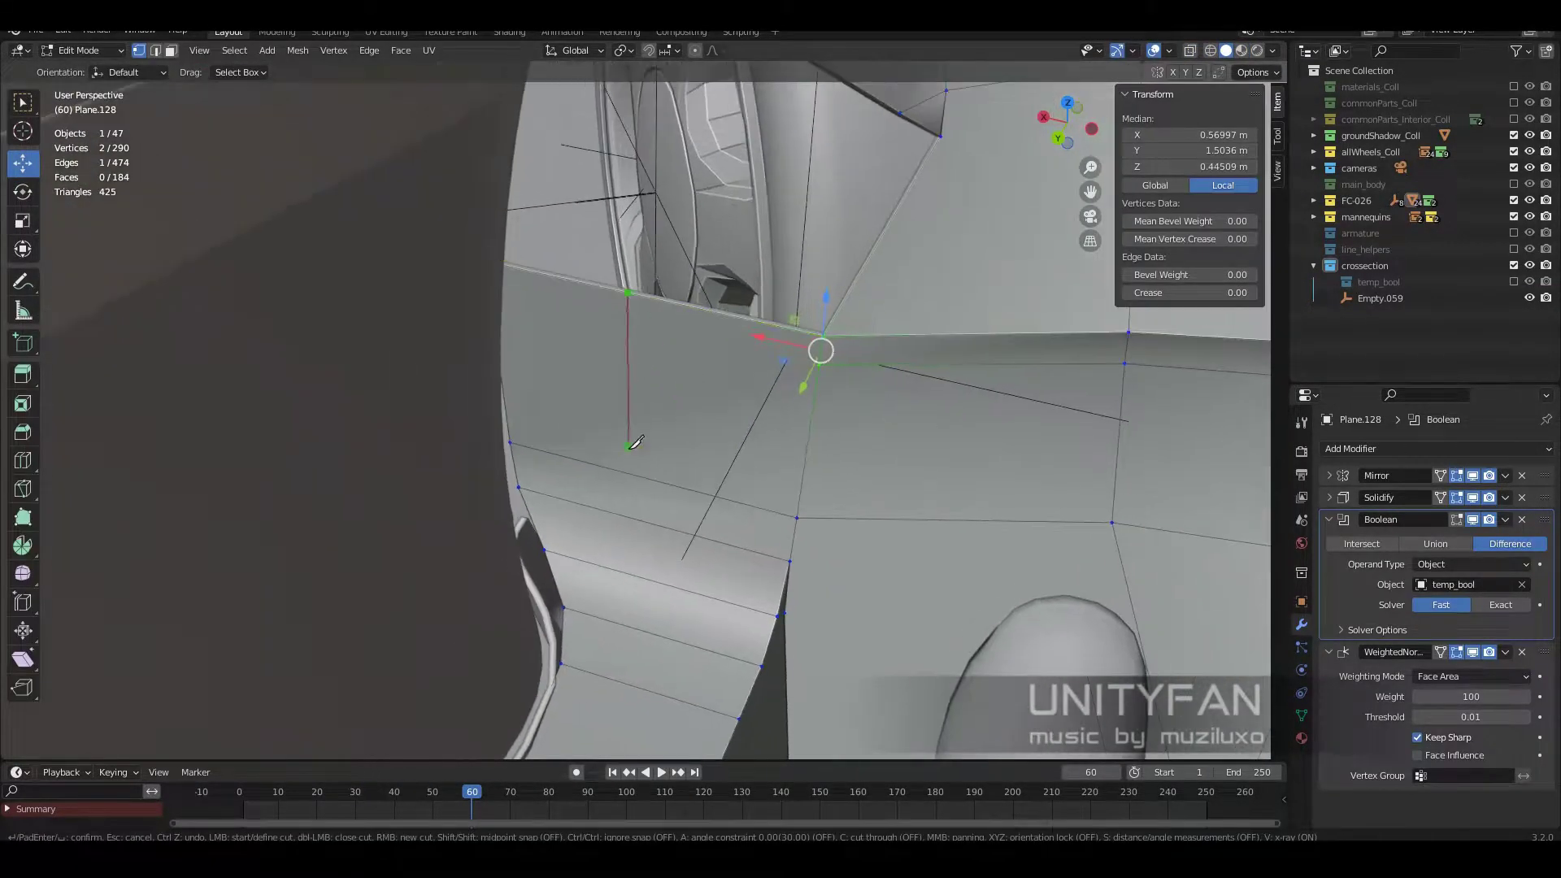
{"action": "left_click", "coordinate": [615, 680]}
{"action": "key", "text": "Return"}
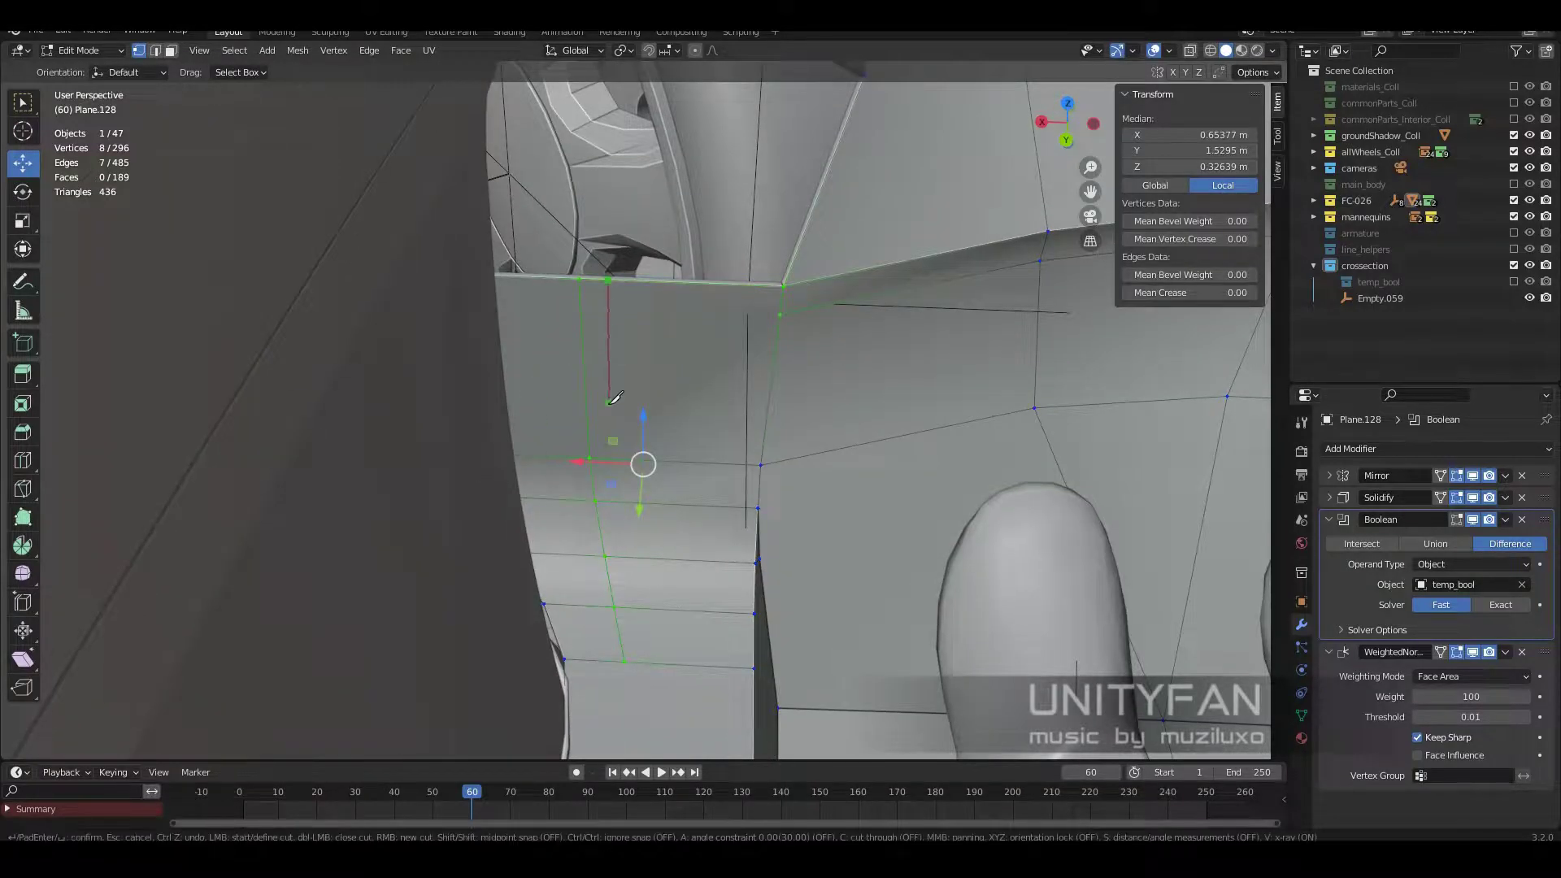
{"action": "key", "text": "Return"}
{"action": "middle_click_drag", "start_coordinate": [634, 655], "coordinate": [687, 474]}
{"action": "key", "text": "e"}
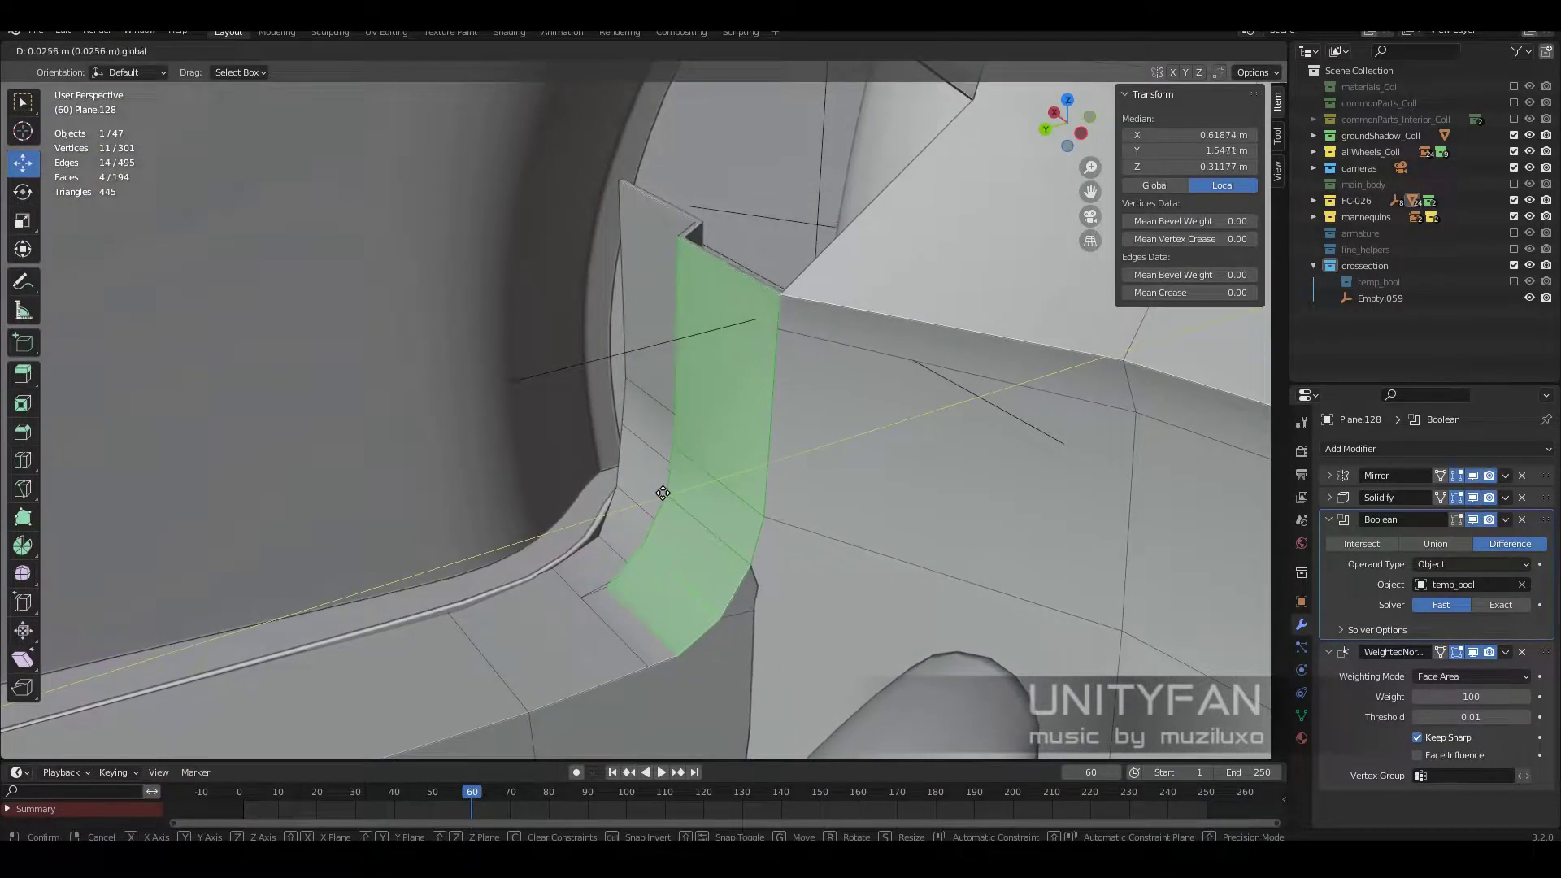
{"action": "left_click", "coordinate": [663, 493]}
Step: Slide a single corner vertex horizontally along the panel surface
{"action": "key", "text": "alt+z"}
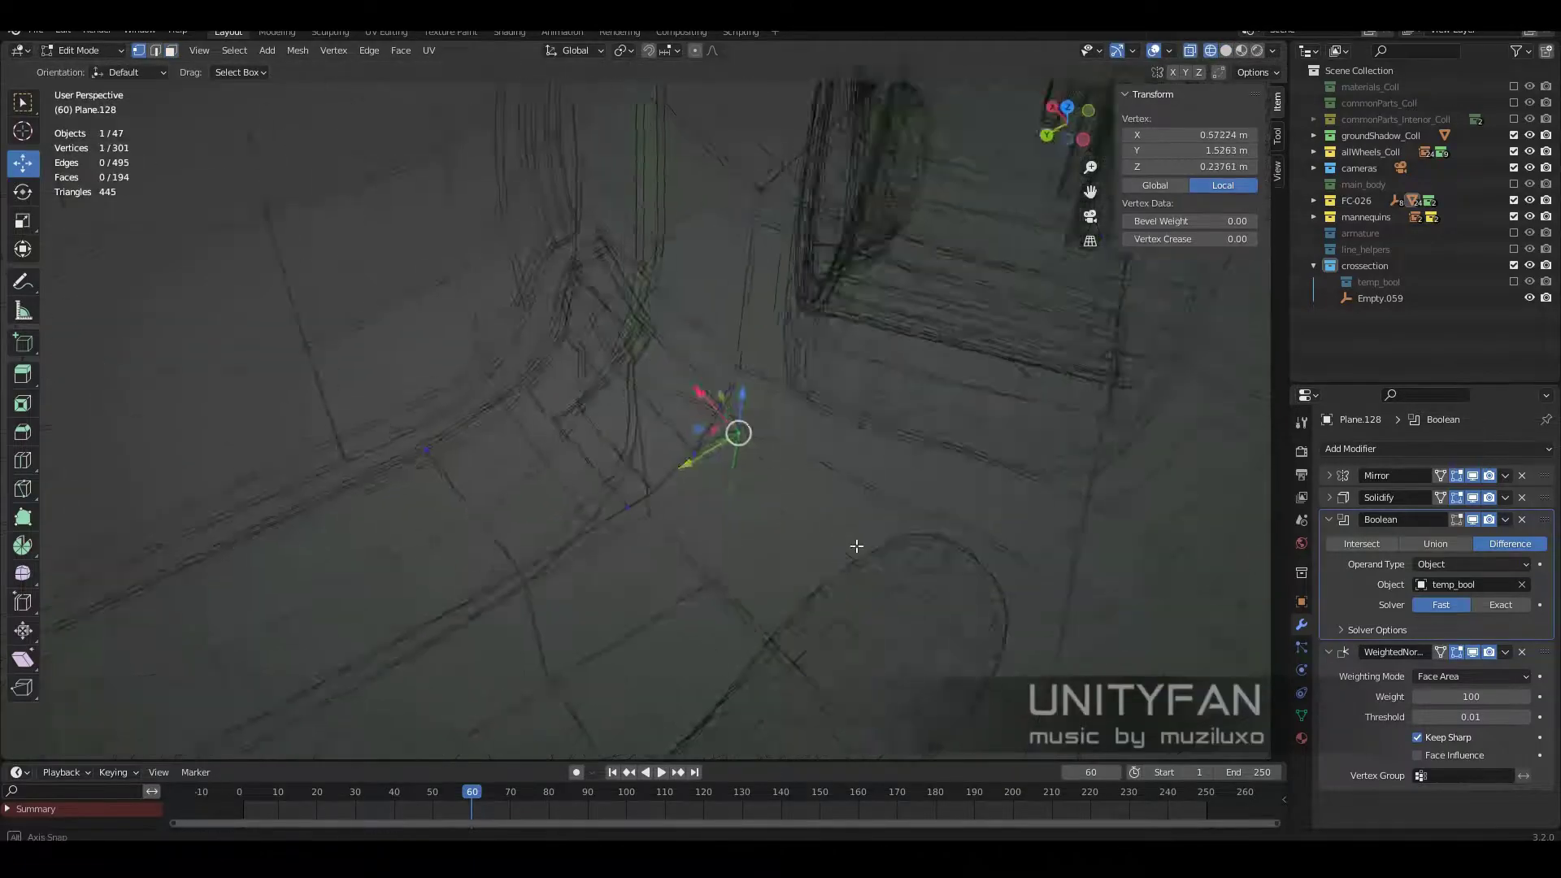
{"action": "middle_click_drag", "start_coordinate": [691, 439], "coordinate": [743, 488]}
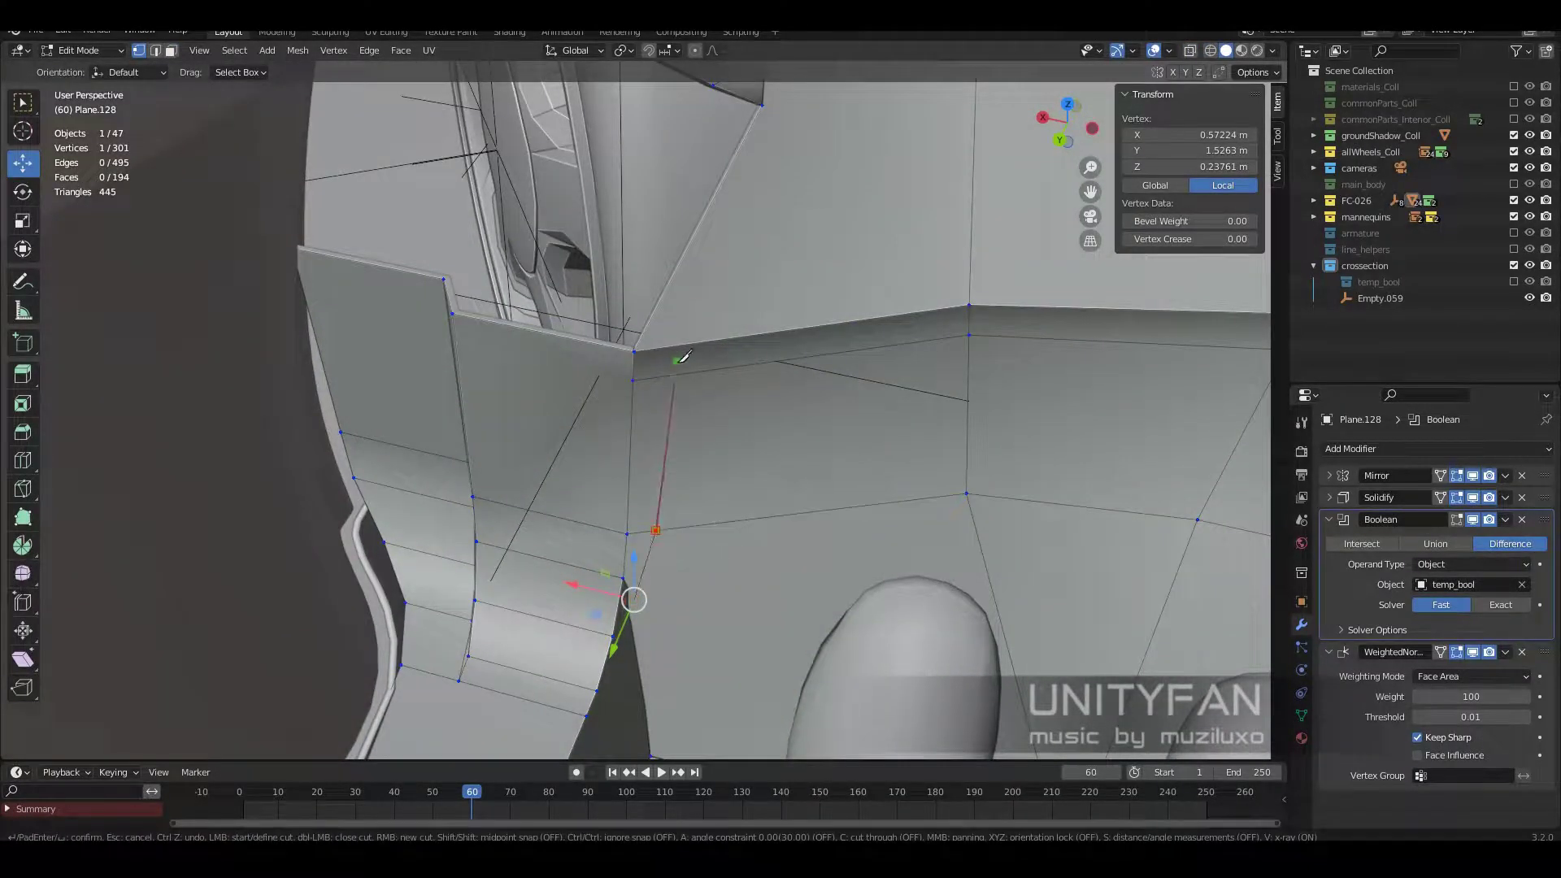
{"action": "middle_click_drag", "start_coordinate": [678, 580], "coordinate": [618, 488]}
{"action": "left_click", "coordinate": [620, 491]}
{"action": "key", "text": "g"}
{"action": "left_click_drag", "start_coordinate": [626, 431], "coordinate": [633, 436]}
{"action": "middle_click_drag", "start_coordinate": [632, 436], "coordinate": [768, 407]}
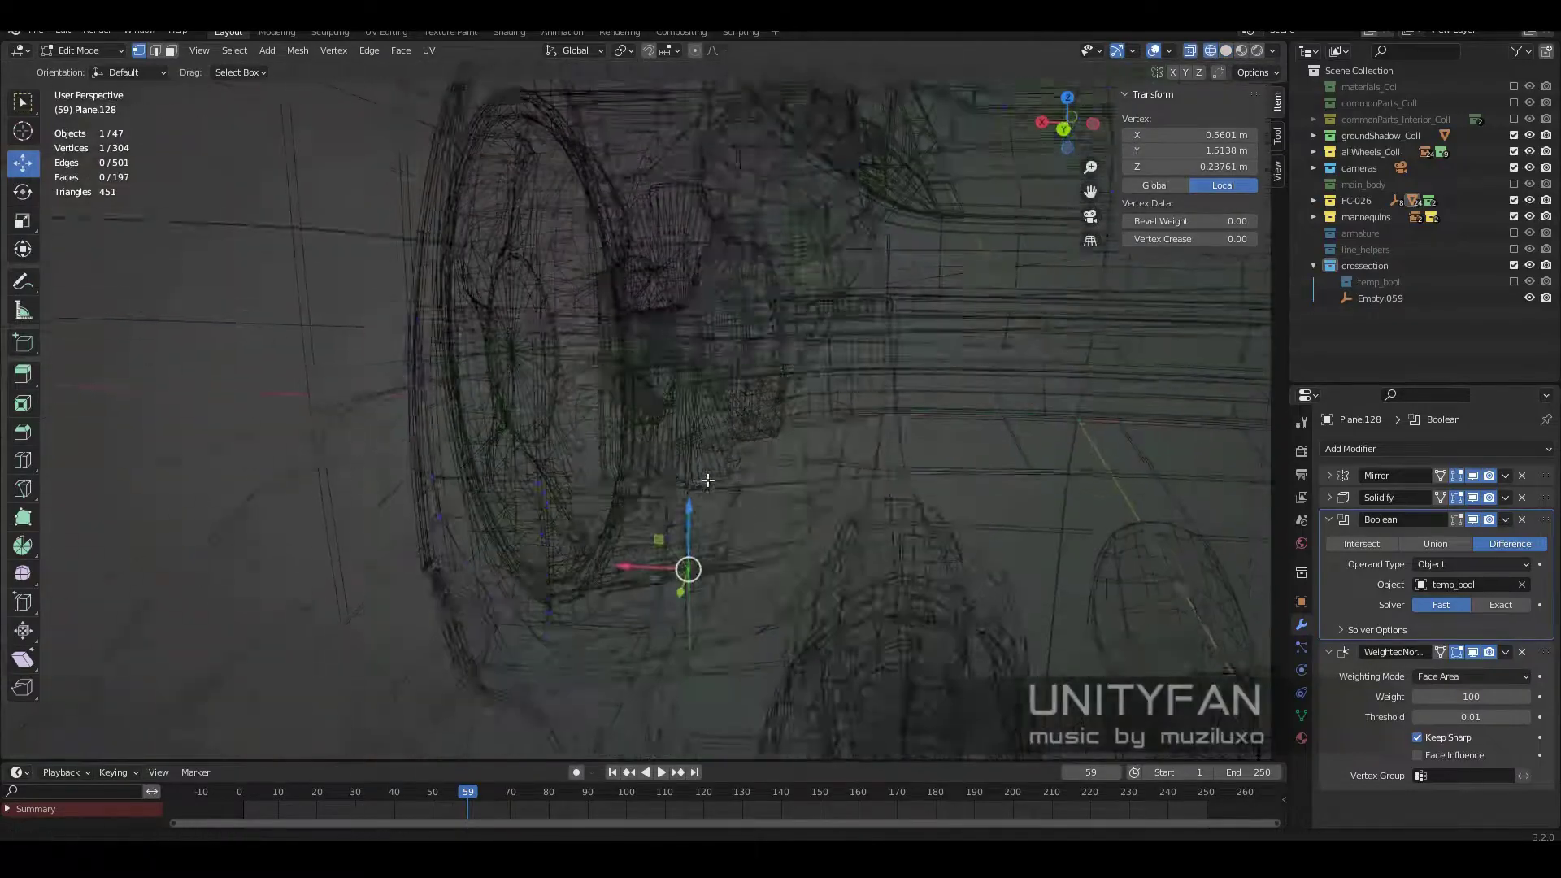
Step: Merge two selected panel vertices at the last selected vertex
{"action": "left_click_drag", "start_coordinate": [545, 266], "coordinate": [545, 266]}
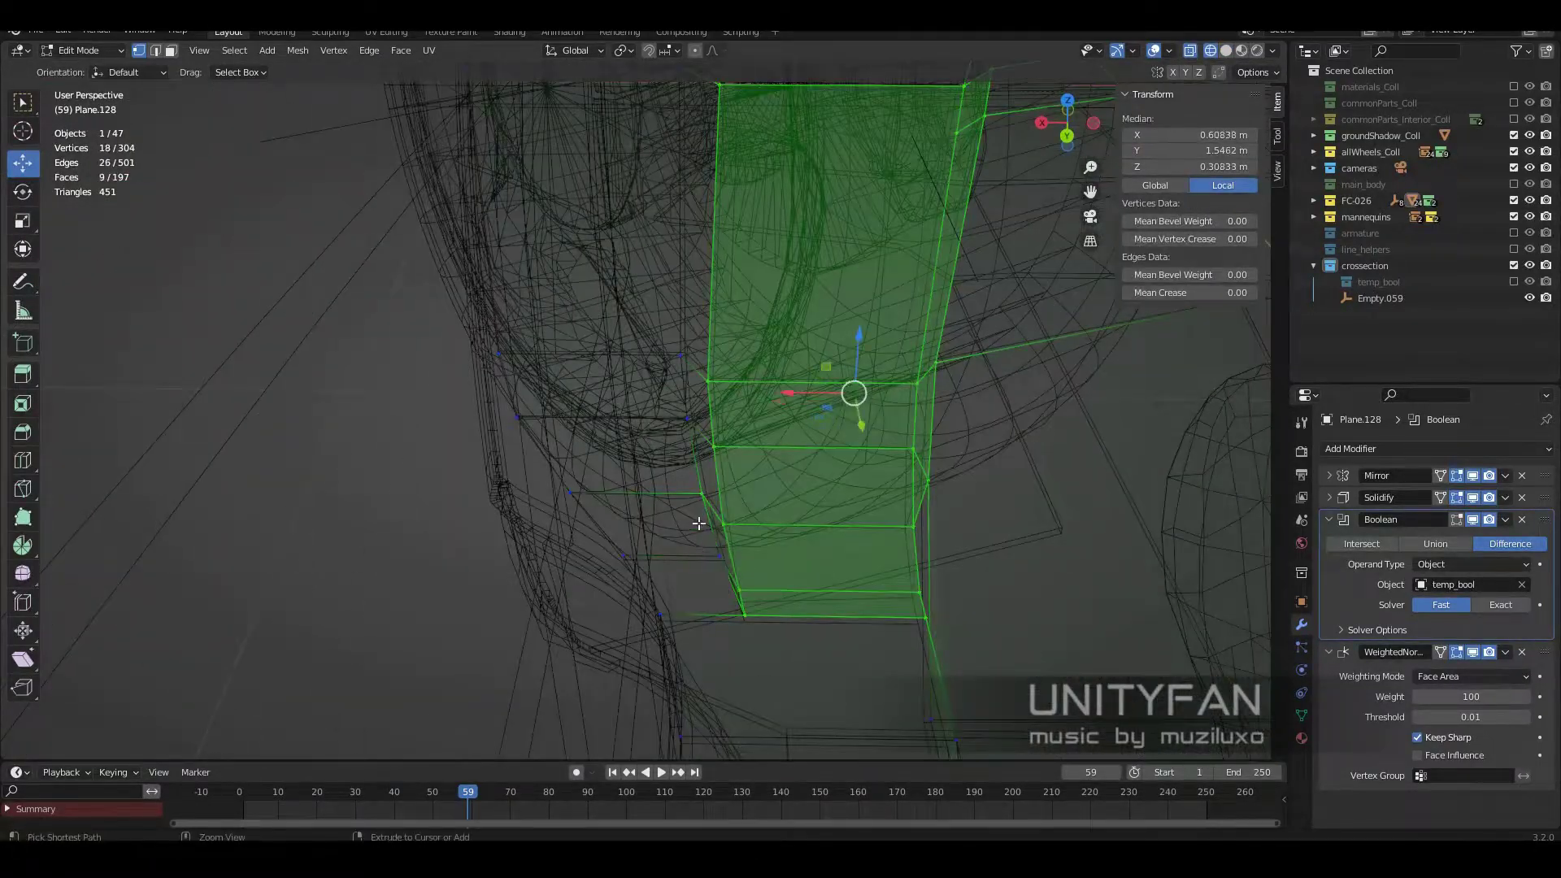
{"action": "left_click", "coordinate": [634, 612]}
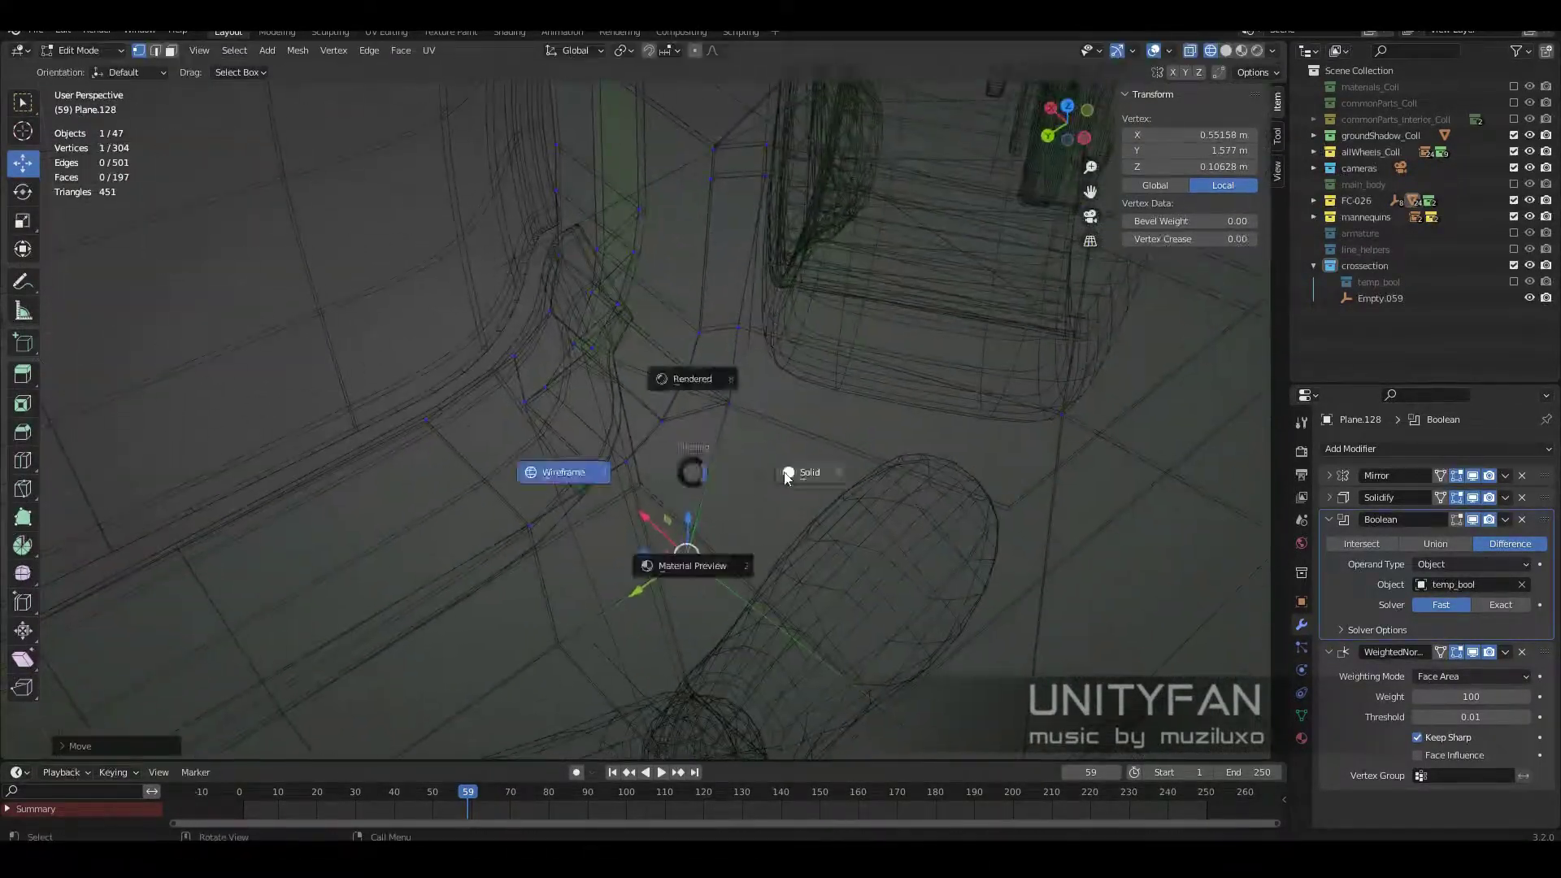
{"action": "middle_click_drag", "start_coordinate": [785, 477], "coordinate": [578, 452]}
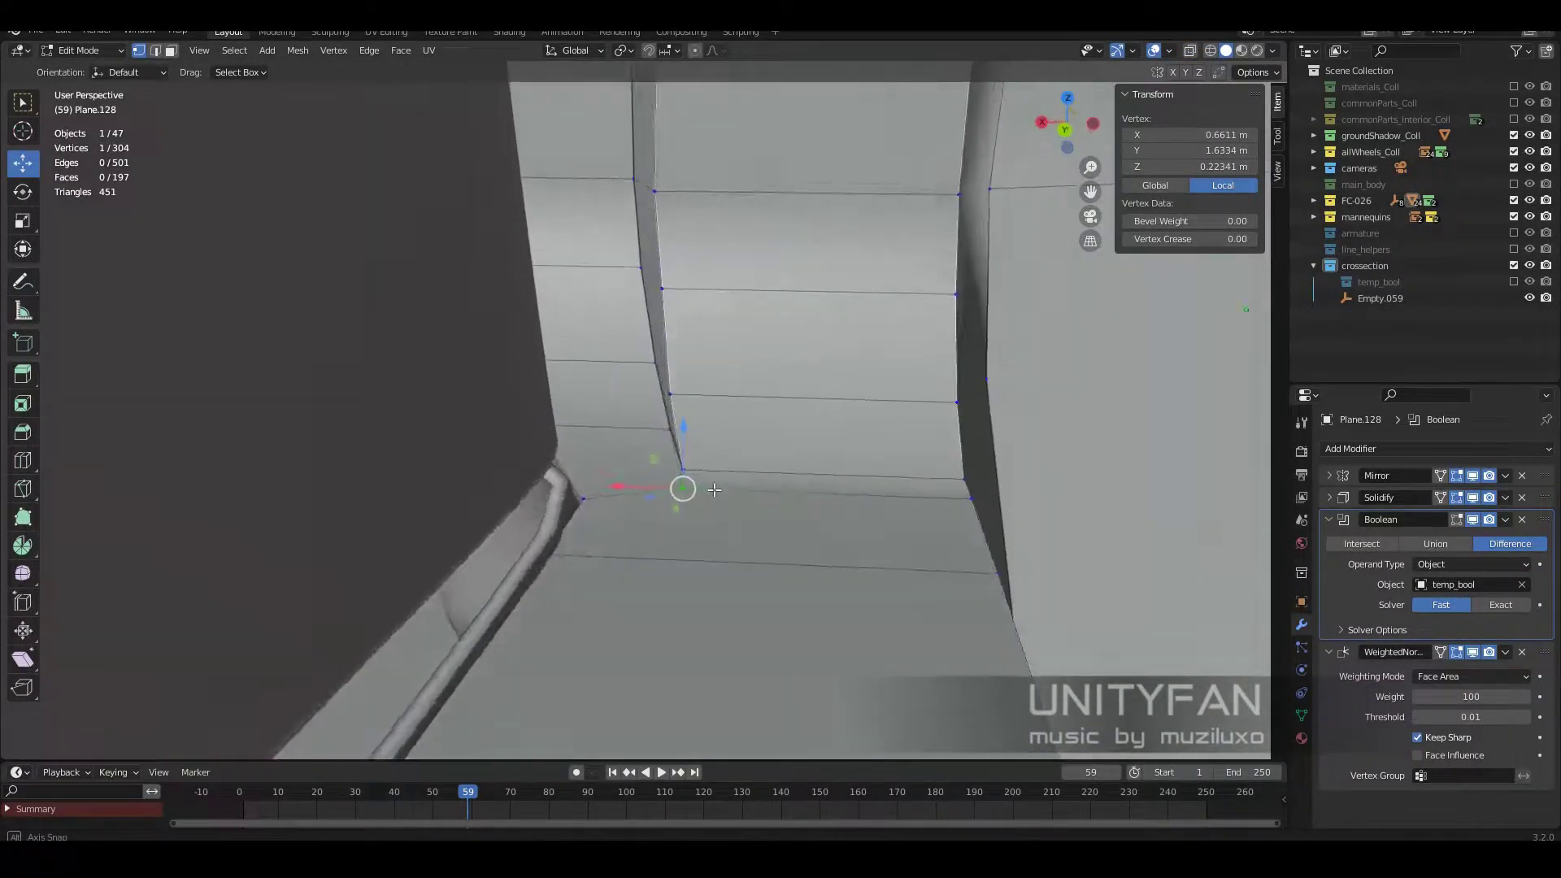
{"action": "key", "text": "m"}
{"action": "left_click", "coordinate": [575, 491]}
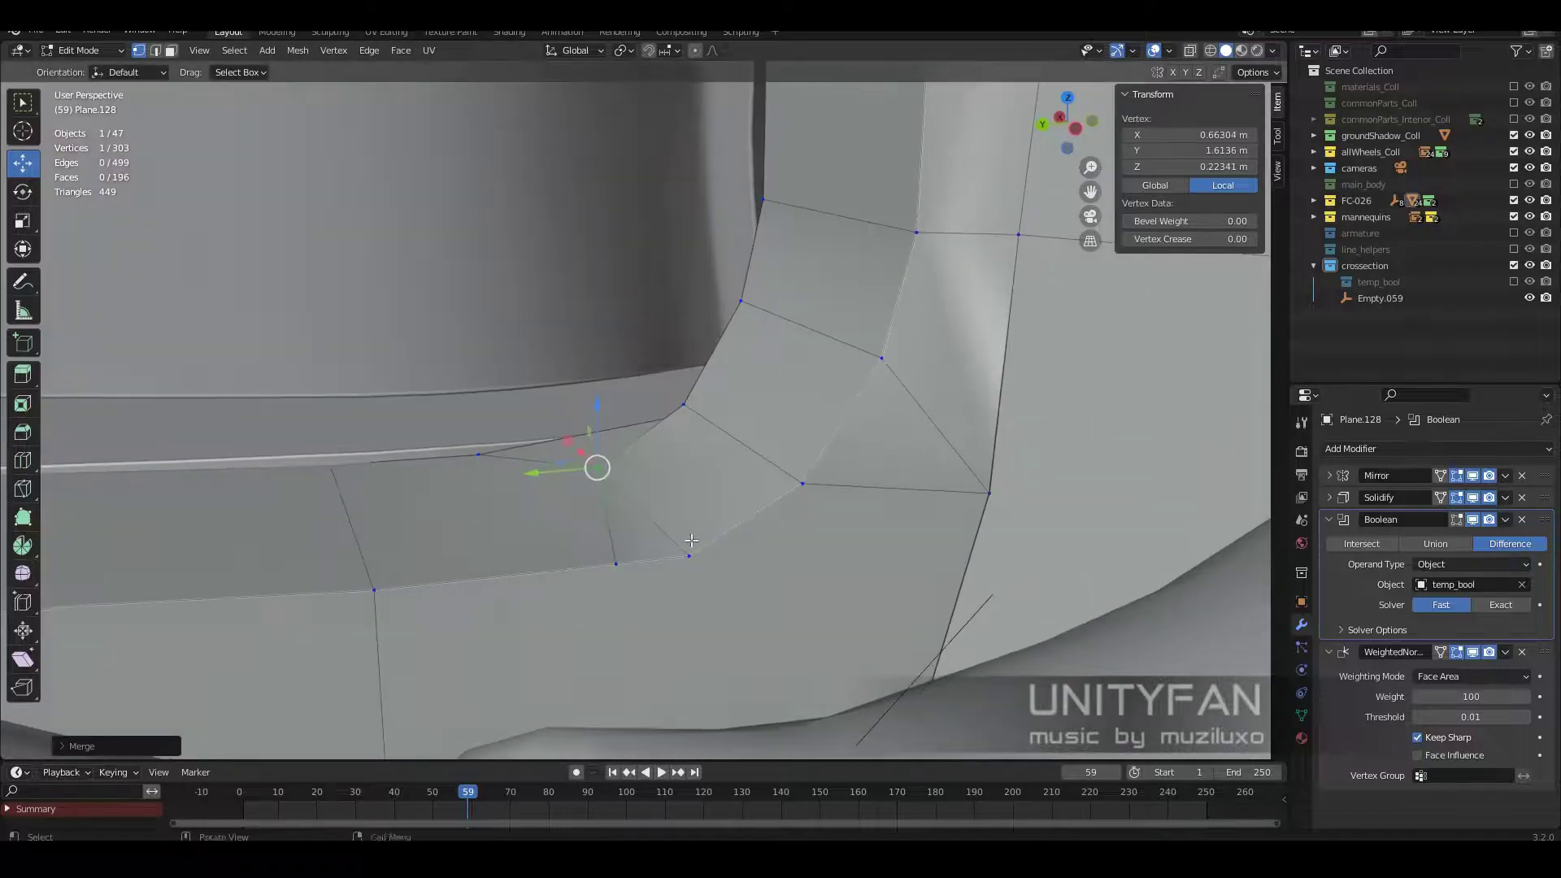
{"action": "left_click", "coordinate": [669, 552]}
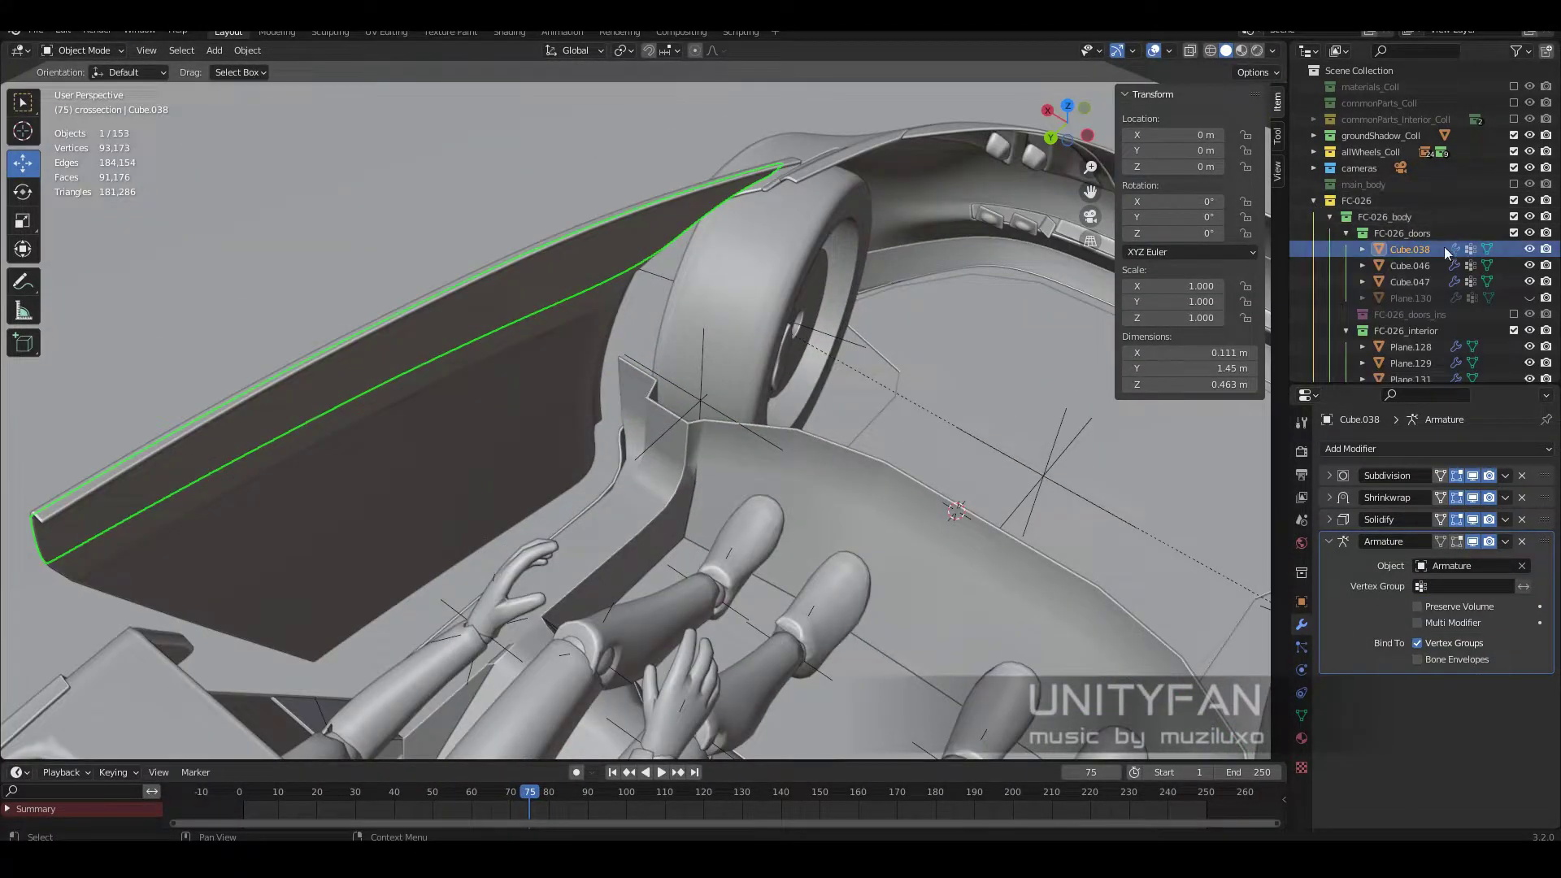
Step: Show the FC-026_doors_ins collection and fill a triangle face between three vertices
{"action": "left_click", "coordinate": [1514, 232]}
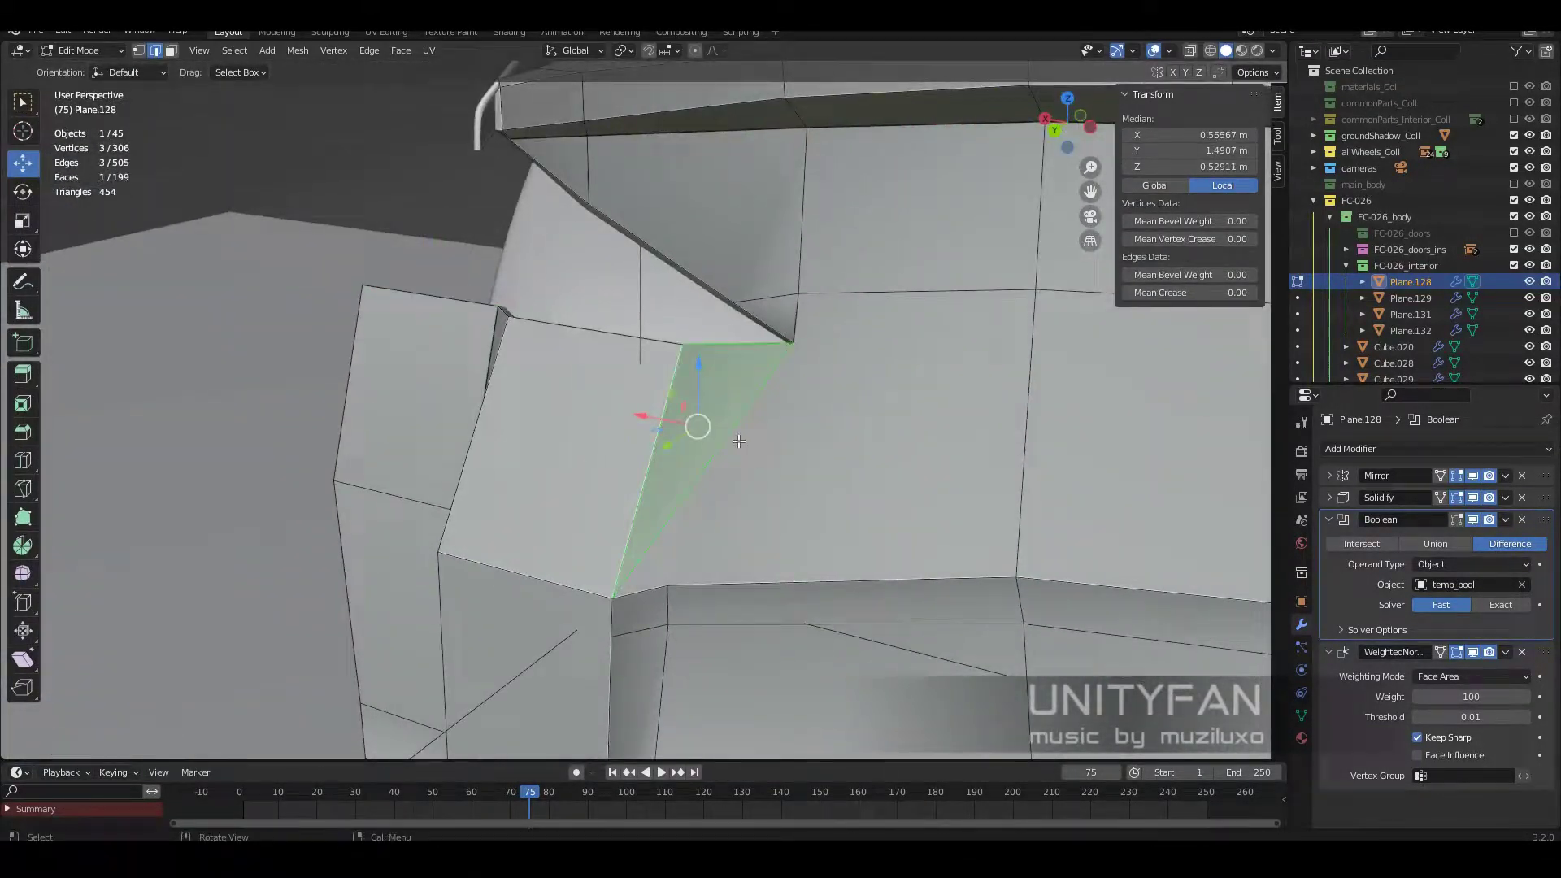
{"action": "middle_click_drag", "start_coordinate": [738, 441], "coordinate": [596, 587]}
{"action": "key", "text": "1"}
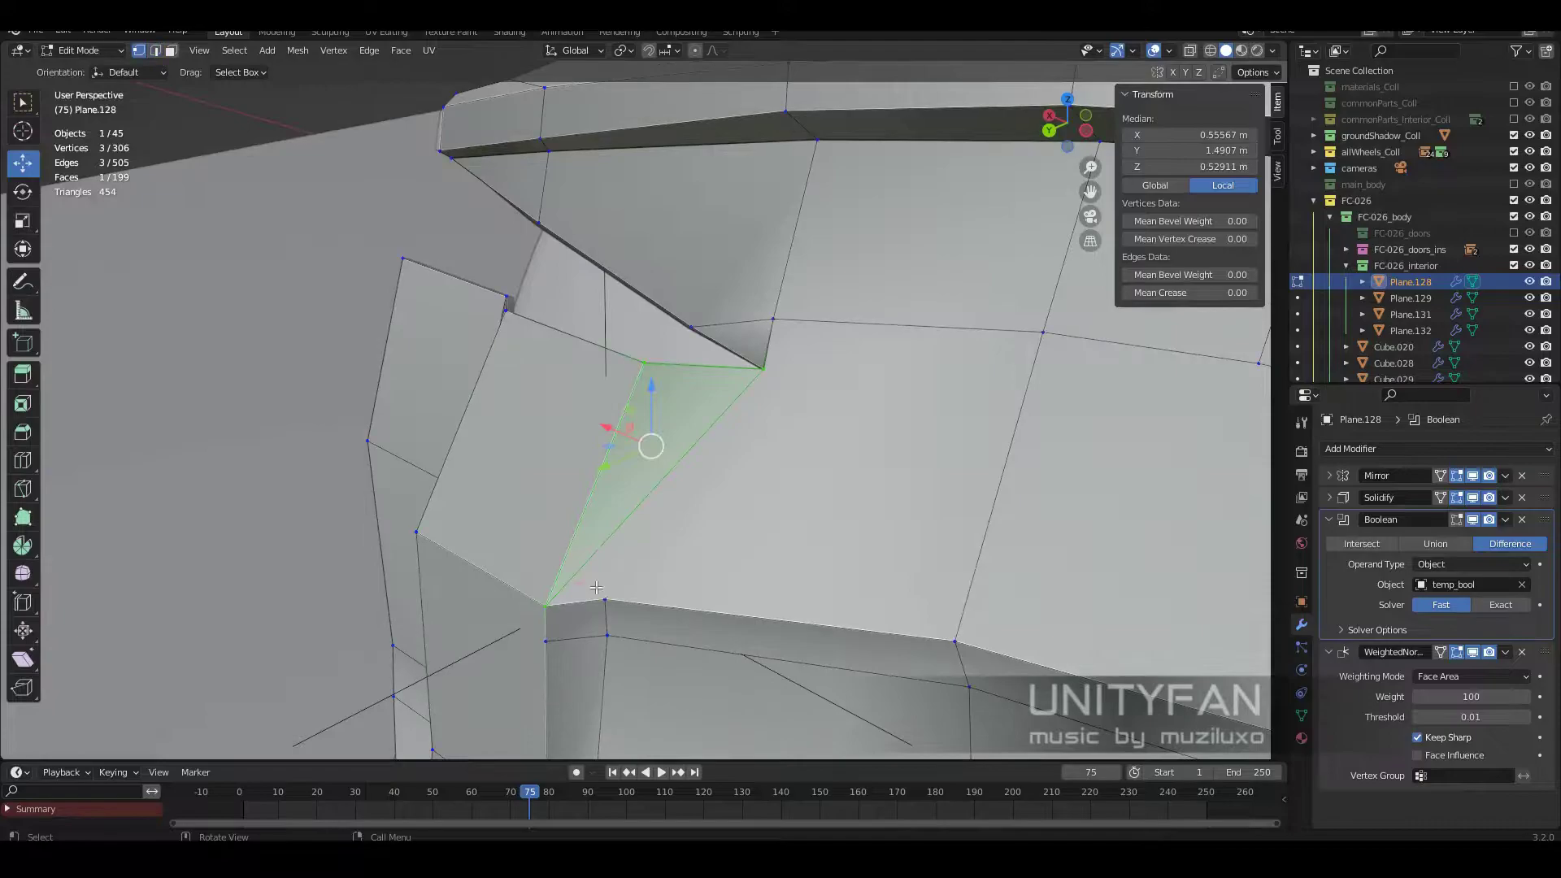
{"action": "key", "text": "f"}
{"action": "middle_click_drag", "start_coordinate": [758, 409], "coordinate": [772, 388]}
{"action": "left_click", "coordinate": [790, 331], "text": "shift"}
{"action": "key", "text": "f"}
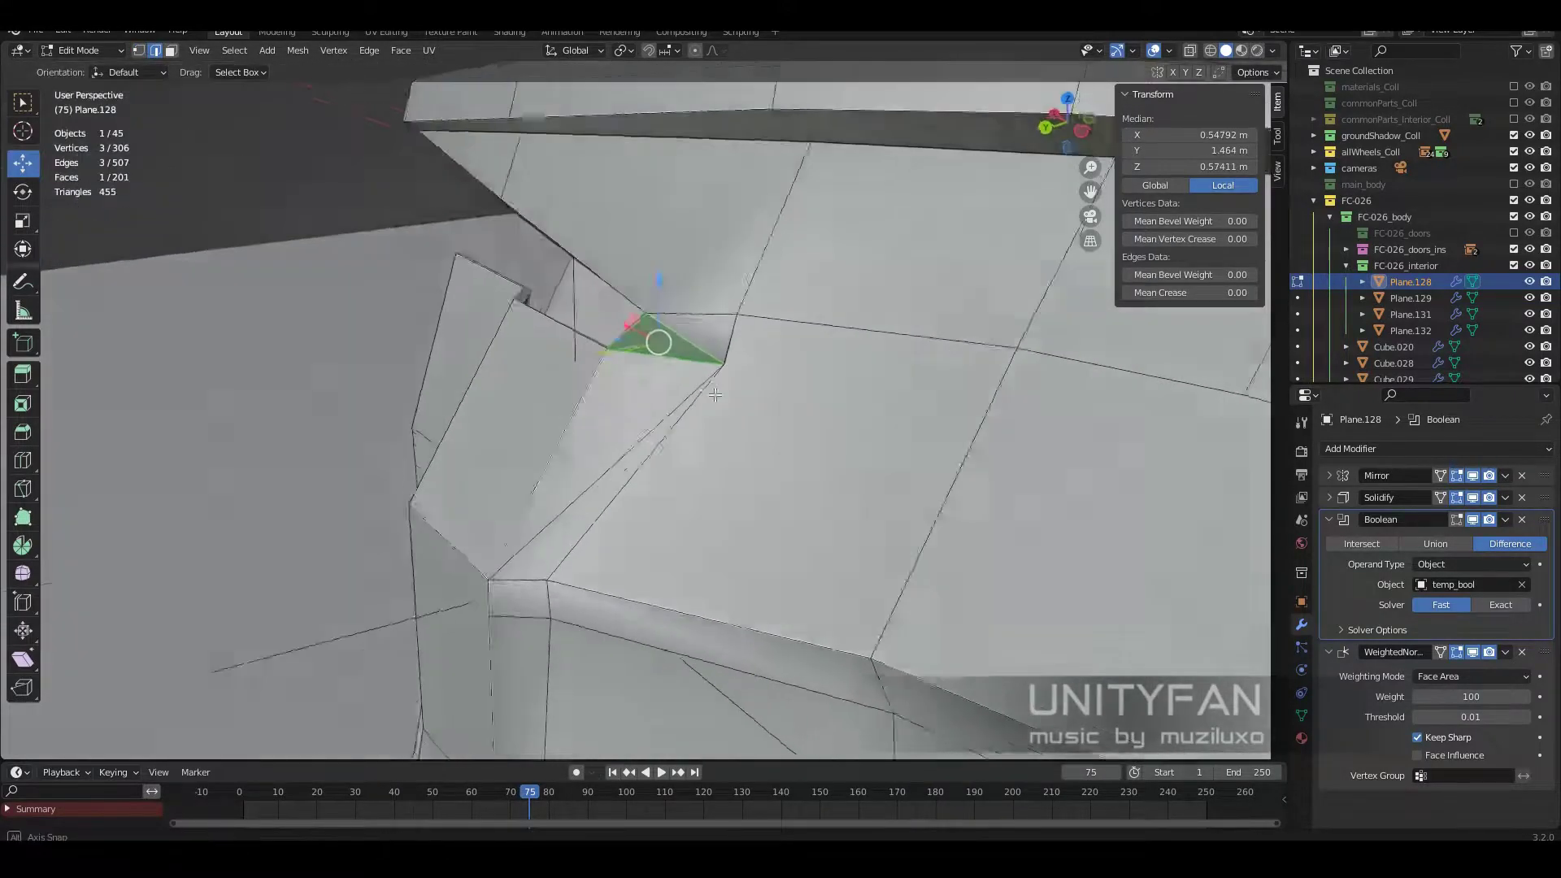
Step: Switch back to vertex selection and return to Object Mode
{"action": "key", "text": "3"}
{"action": "mouse_move", "coordinate": [767, 322]}
{"action": "middle_mouse_down"}
{"action": "mouse_move", "coordinate": [646, 300]}
{"action": "mouse_move", "coordinate": [697, 510]}
{"action": "middle_mouse_up"}
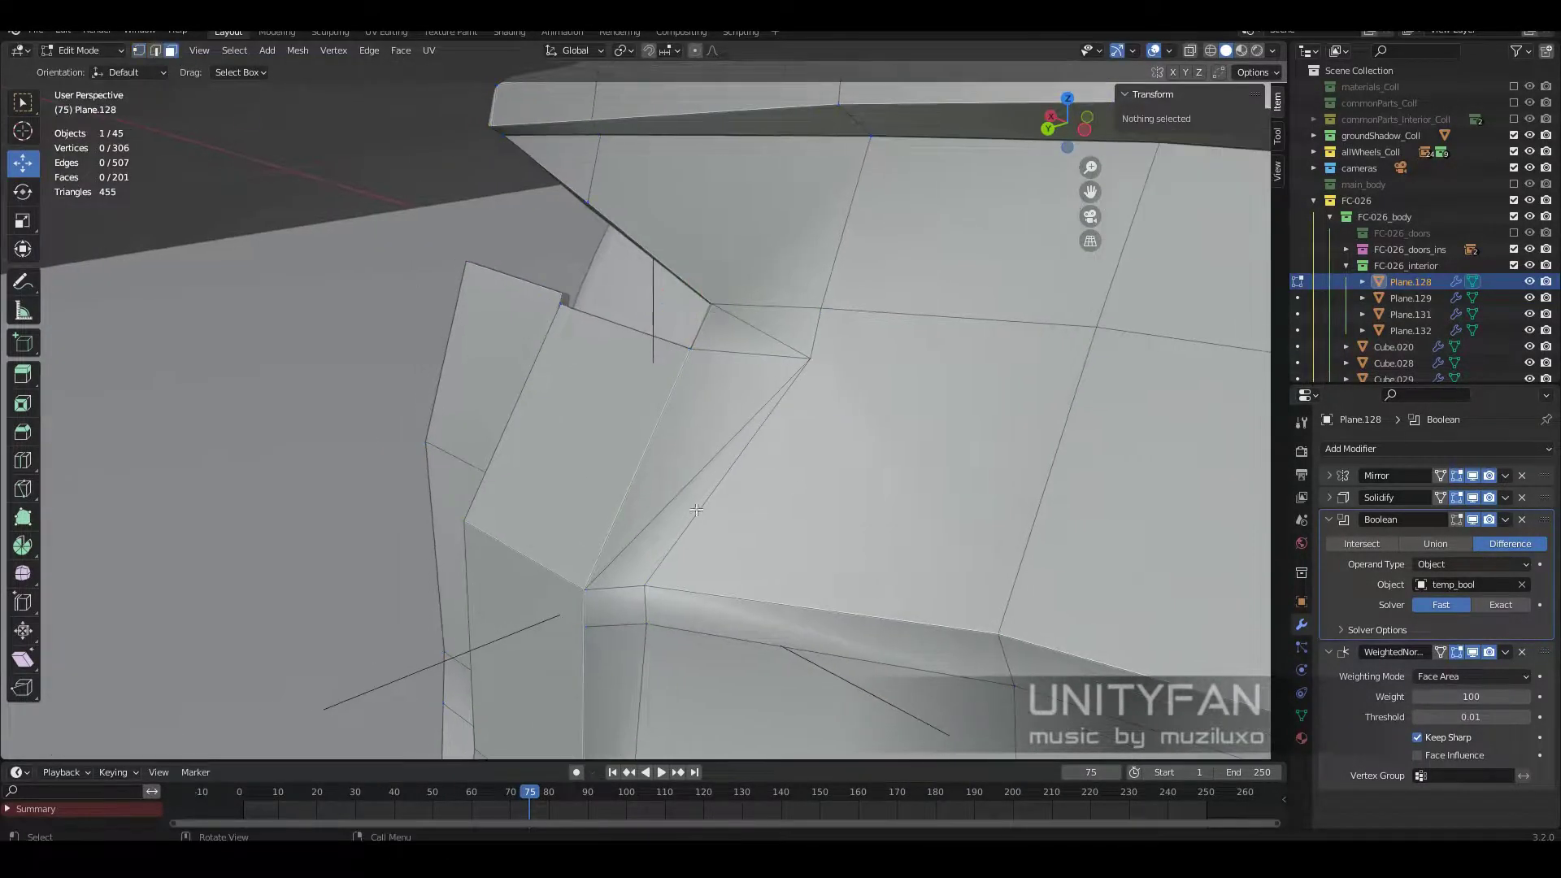
{"action": "middle_click_drag", "start_coordinate": [738, 330], "coordinate": [334, 258]}
{"action": "key", "text": "1"}
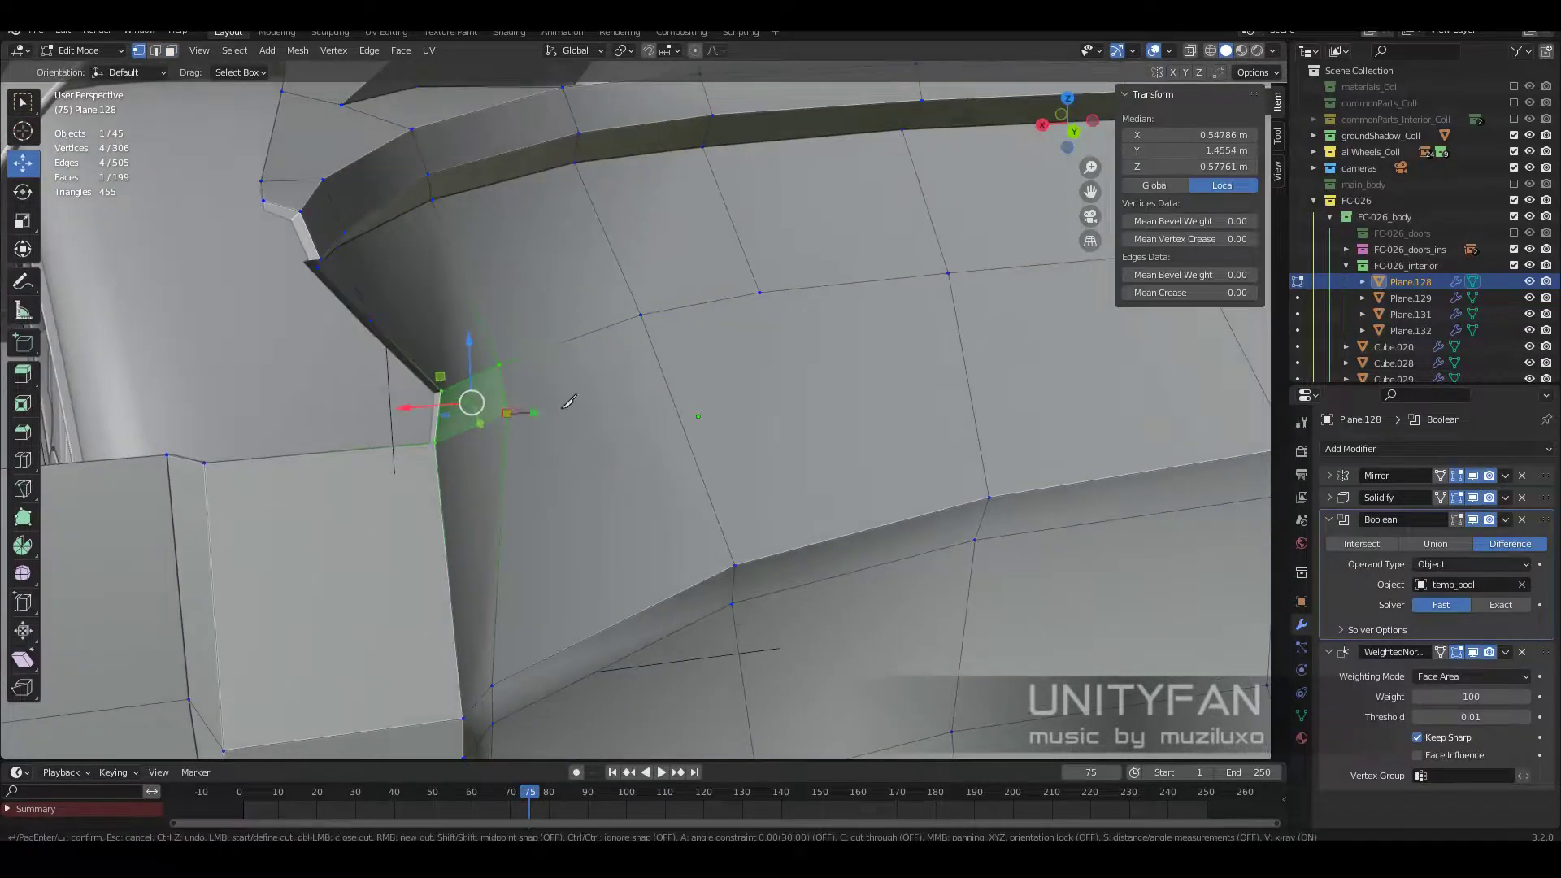
{"action": "key", "text": "Escape"}
{"action": "scroll", "coordinate": [569, 402], "scroll_direction": "down", "scroll_amount": 5}
{"action": "key", "text": "Tab"}
Step: Close in on the wheel arch edge and play the animation to check the fit
{"action": "middle_click_drag", "start_coordinate": [650, 407], "coordinate": [732, 366]}
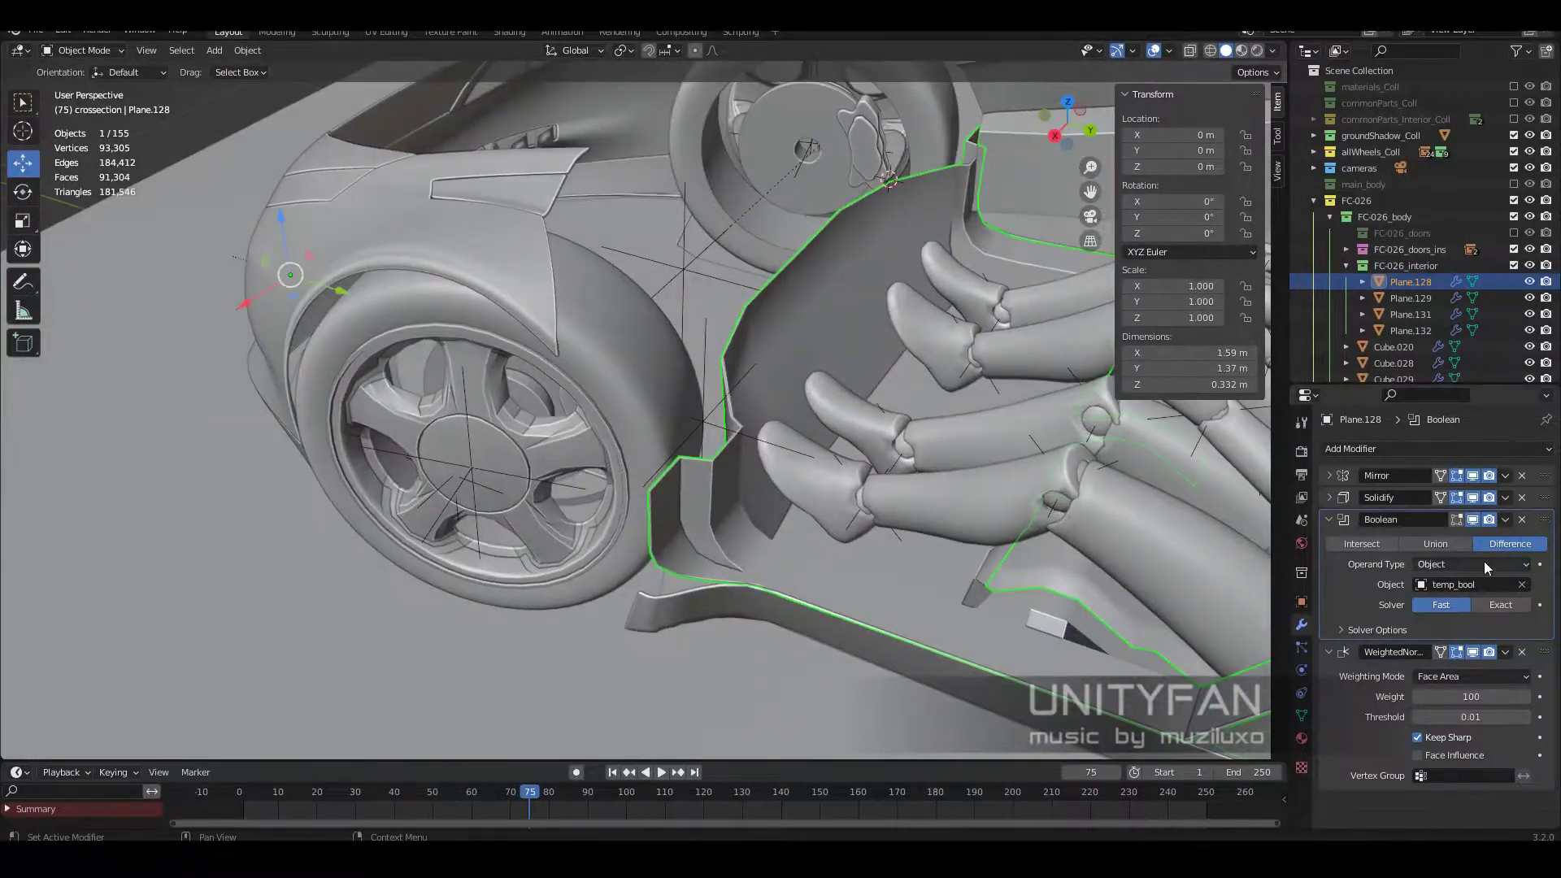
{"action": "middle_click_drag", "start_coordinate": [1057, 455], "coordinate": [1007, 466]}
{"action": "scroll", "coordinate": [945, 511], "scroll_direction": "up", "scroll_amount": 3}
{"action": "mouse_move", "coordinate": [945, 511]}
{"action": "middle_mouse_down"}
{"action": "mouse_move", "coordinate": [996, 578]}
{"action": "mouse_move", "coordinate": [872, 544]}
{"action": "middle_mouse_up"}
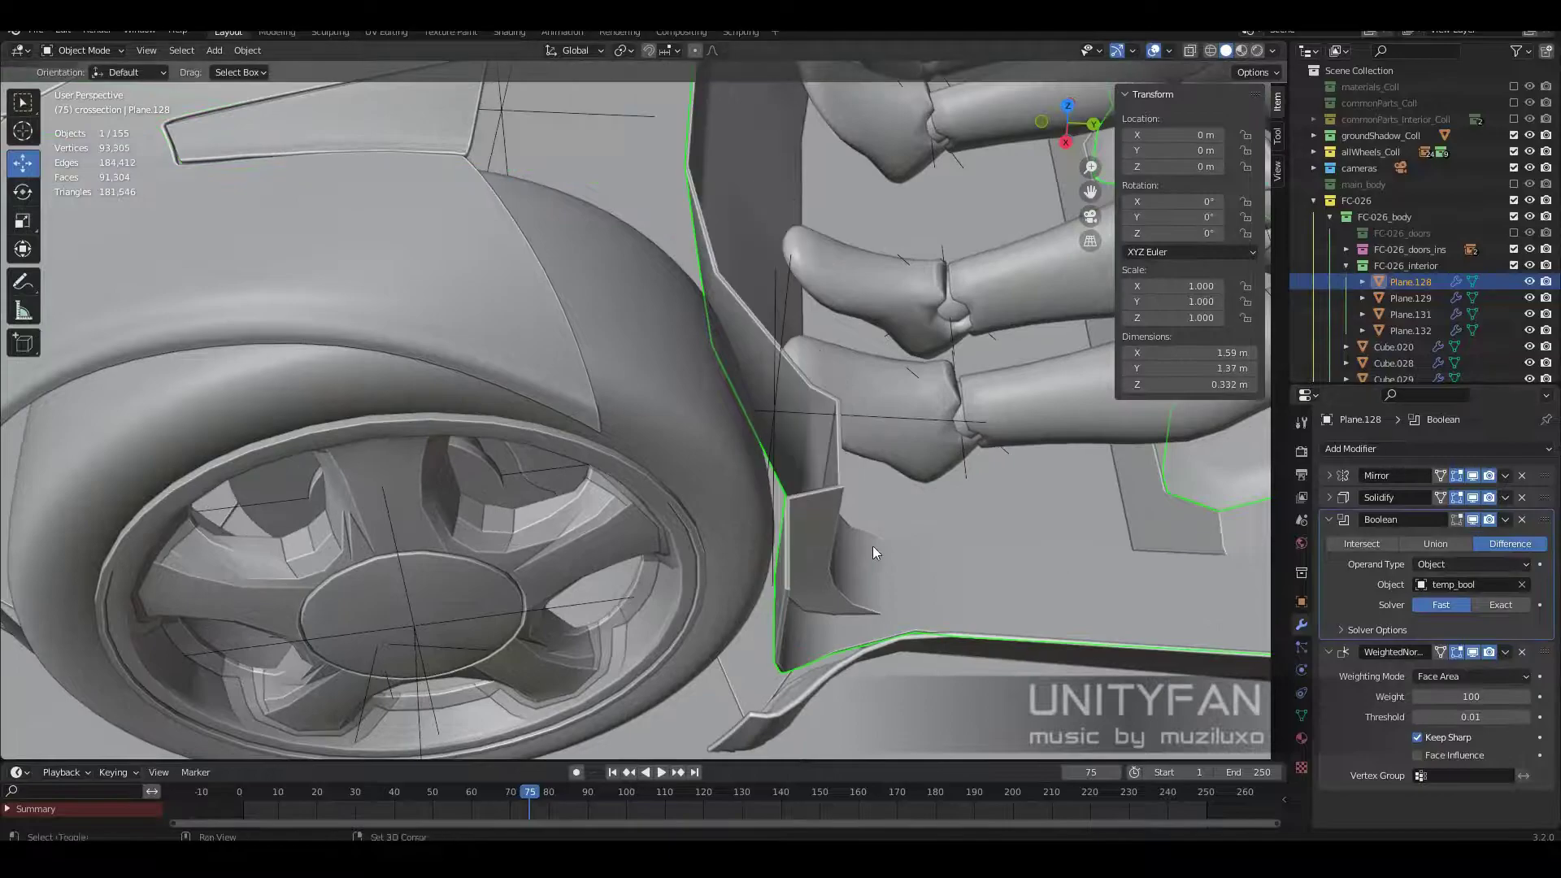
{"action": "key", "text": "space"}
Step: Select a vertex path along the fin in Edit Mode, then exit to Object Mode
{"action": "key", "text": "Tab"}
{"action": "scroll", "coordinate": [611, 691], "scroll_direction": "up", "scroll_amount": 4}
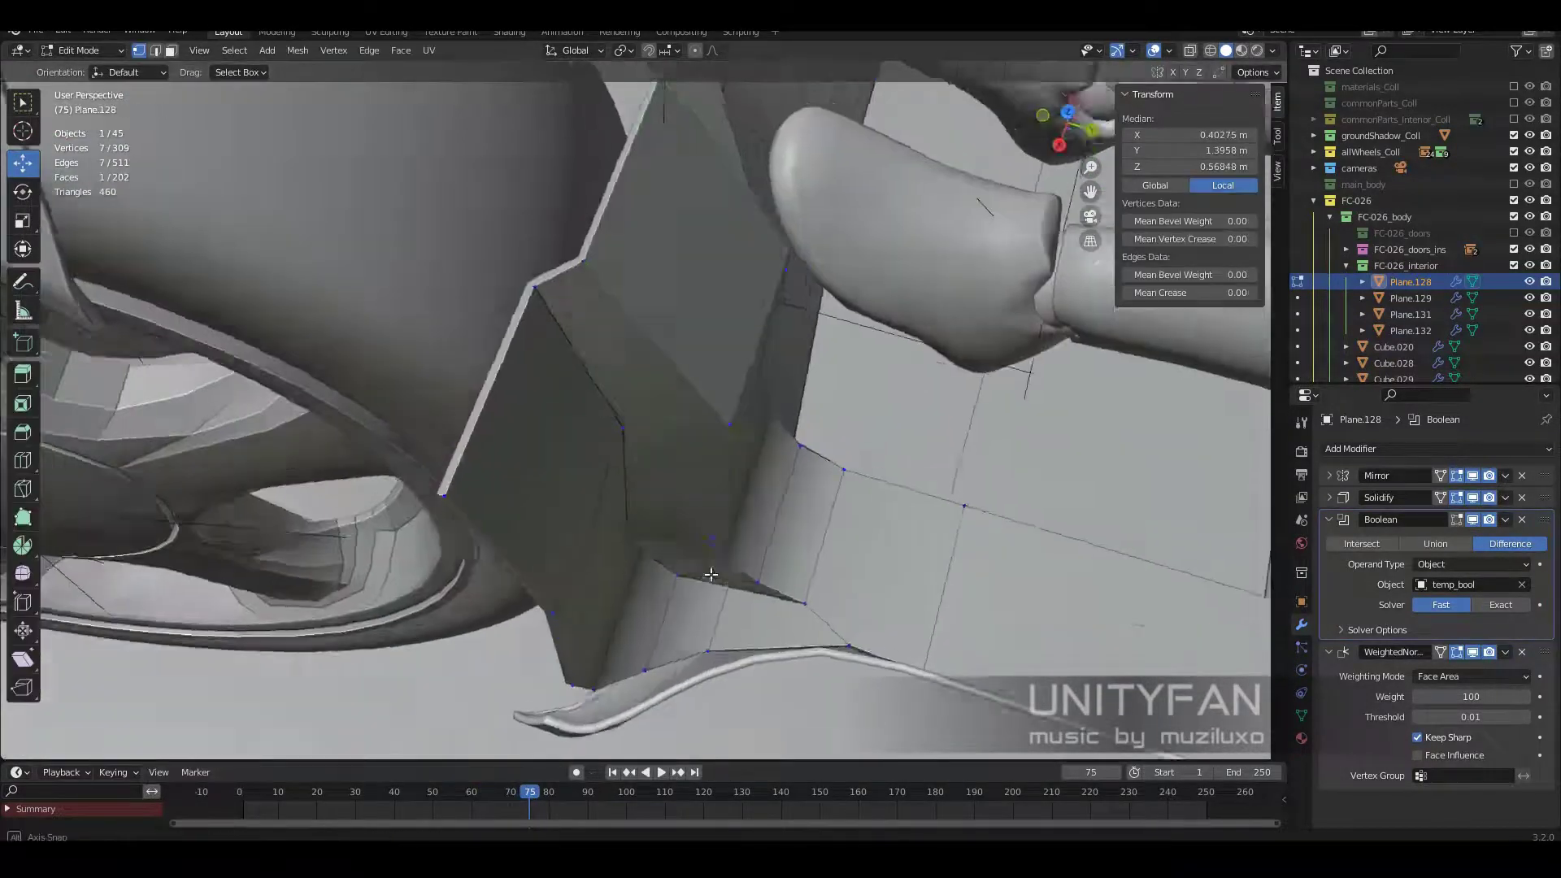
{"action": "left_click", "coordinate": [754, 549], "text": "ctrl"}
{"action": "mouse_move", "coordinate": [751, 551]}
{"action": "middle_mouse_down"}
{"action": "mouse_move", "coordinate": [728, 561]}
{"action": "mouse_move", "coordinate": [733, 605]}
{"action": "middle_mouse_up"}
{"action": "key", "text": "Tab"}
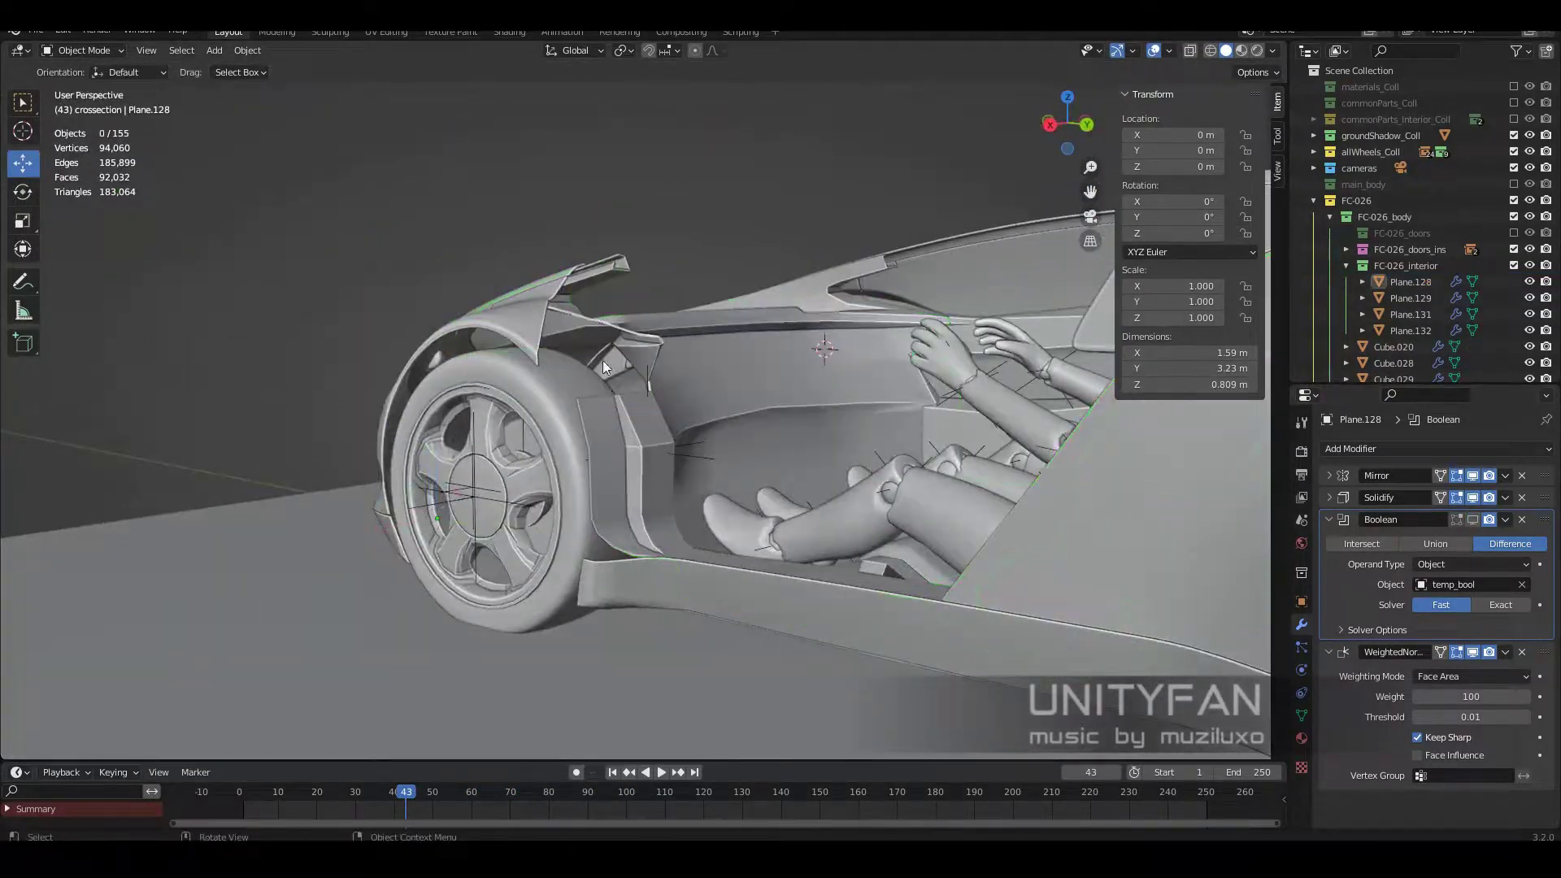
Step: Select Plane.128, enter Edit Mode and confirm the new cut
{"action": "left_click", "coordinate": [603, 359]}
{"action": "scroll", "coordinate": [806, 535], "scroll_direction": "up", "scroll_amount": 4}
{"action": "middle_click_drag", "start_coordinate": [805, 535], "coordinate": [812, 511]}
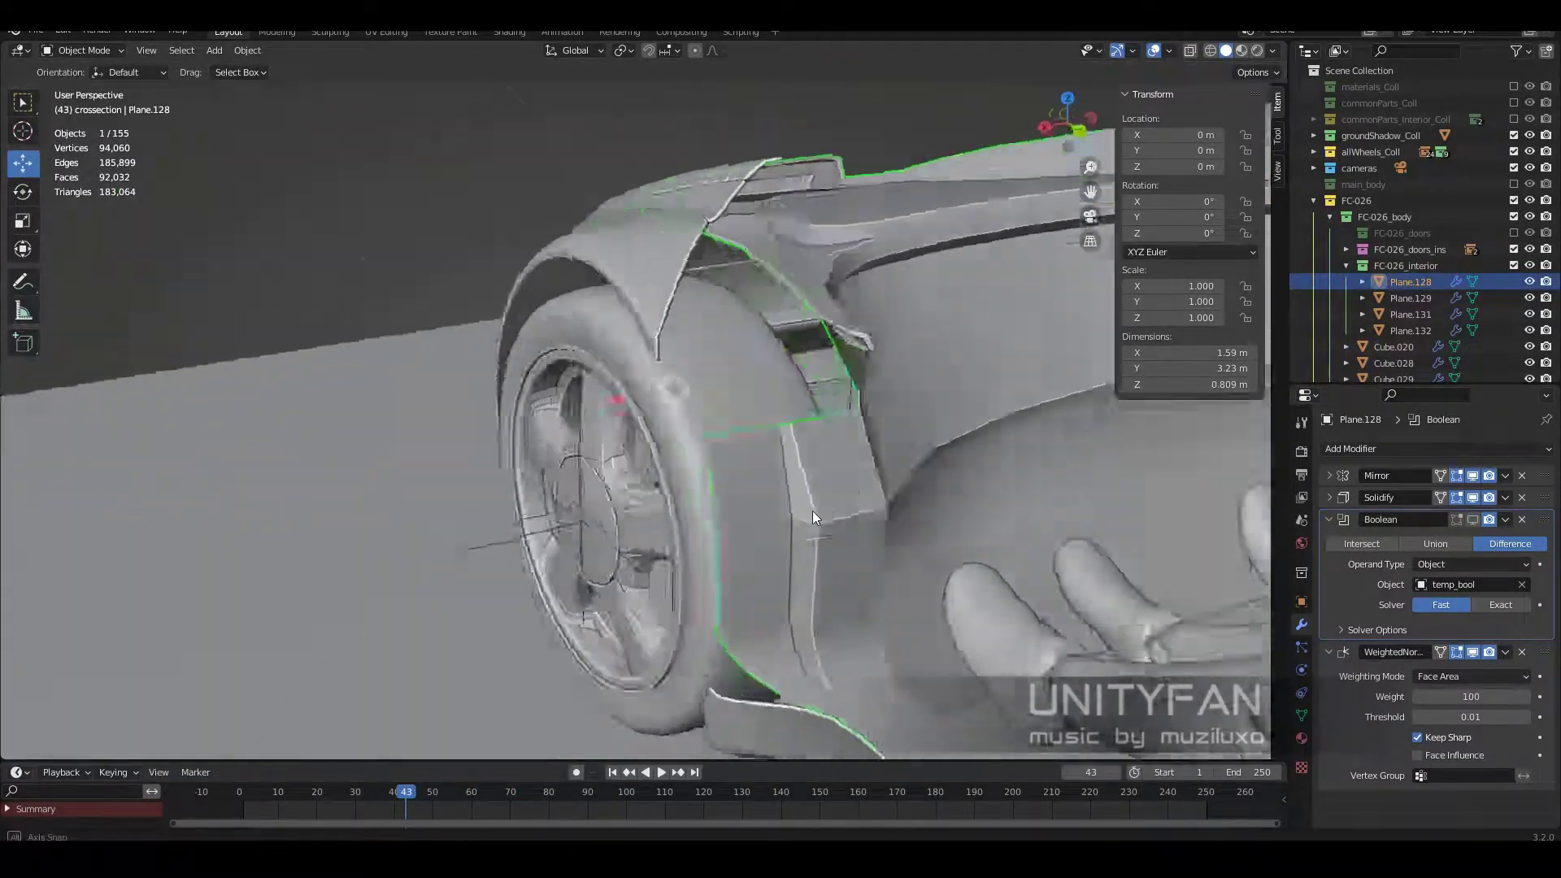
{"action": "scroll", "coordinate": [598, 506], "scroll_direction": "up", "scroll_amount": 3}
{"action": "key", "text": "Tab"}
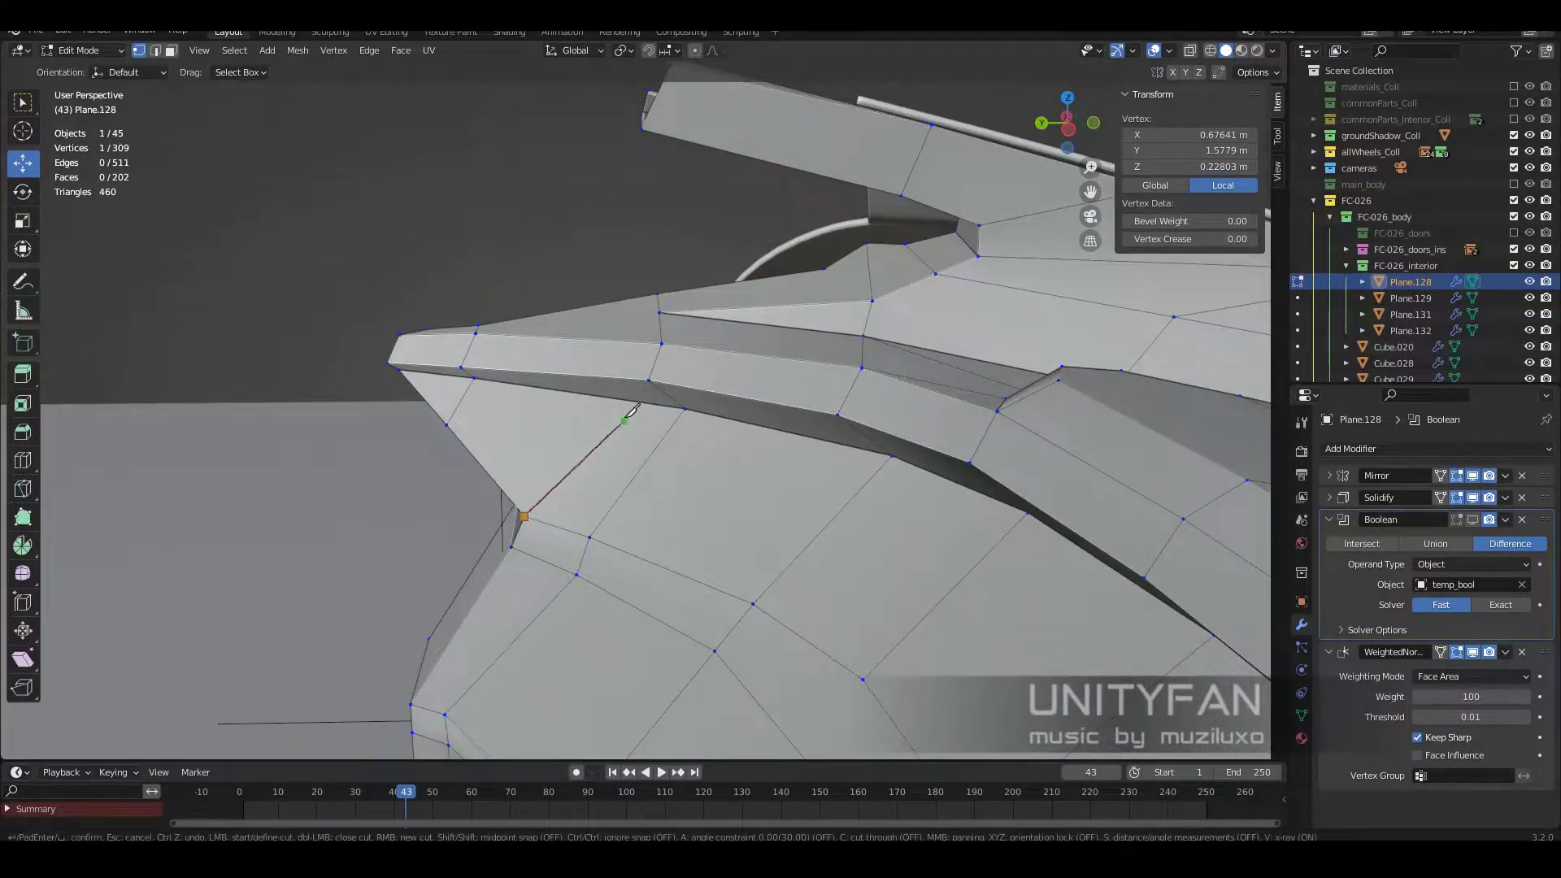
{"action": "key", "text": "Return"}
Step: Extrude the panel's selected edge vertices
{"action": "middle_click_drag", "start_coordinate": [642, 301], "coordinate": [520, 269]}
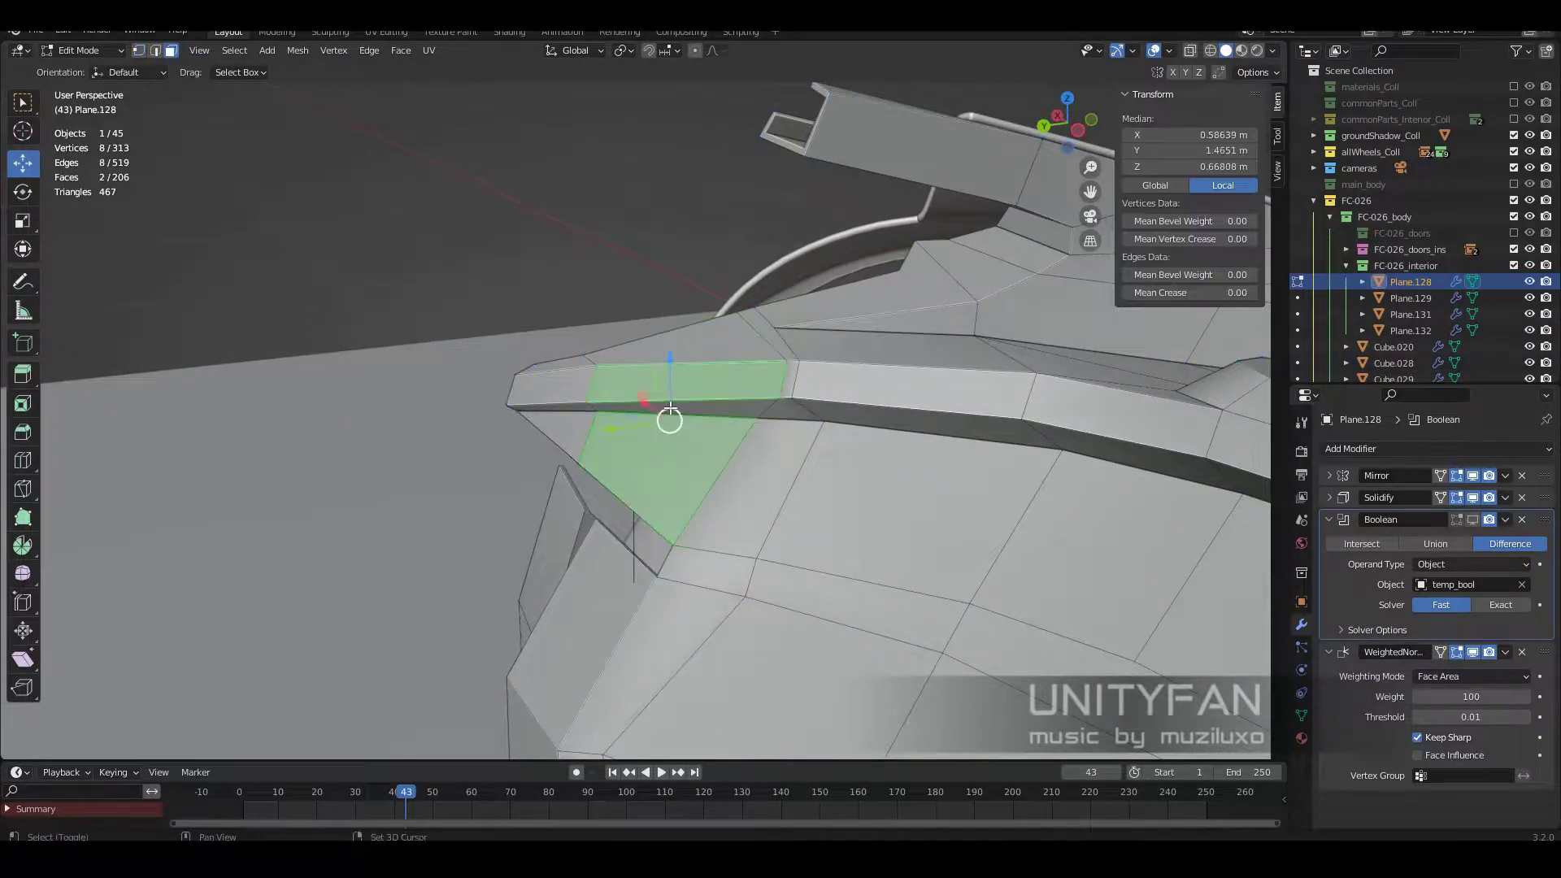
{"action": "mouse_move", "coordinate": [634, 470]}
{"action": "middle_mouse_down"}
{"action": "mouse_move", "coordinate": [569, 407]}
{"action": "mouse_move", "coordinate": [586, 342]}
{"action": "mouse_move", "coordinate": [561, 365]}
{"action": "middle_mouse_up"}
{"action": "left_click", "coordinate": [610, 440], "text": "alt"}
{"action": "key", "text": "e"}
{"action": "left_click", "coordinate": [571, 299]}
{"action": "scroll", "coordinate": [563, 395], "scroll_direction": "up", "scroll_amount": 4}
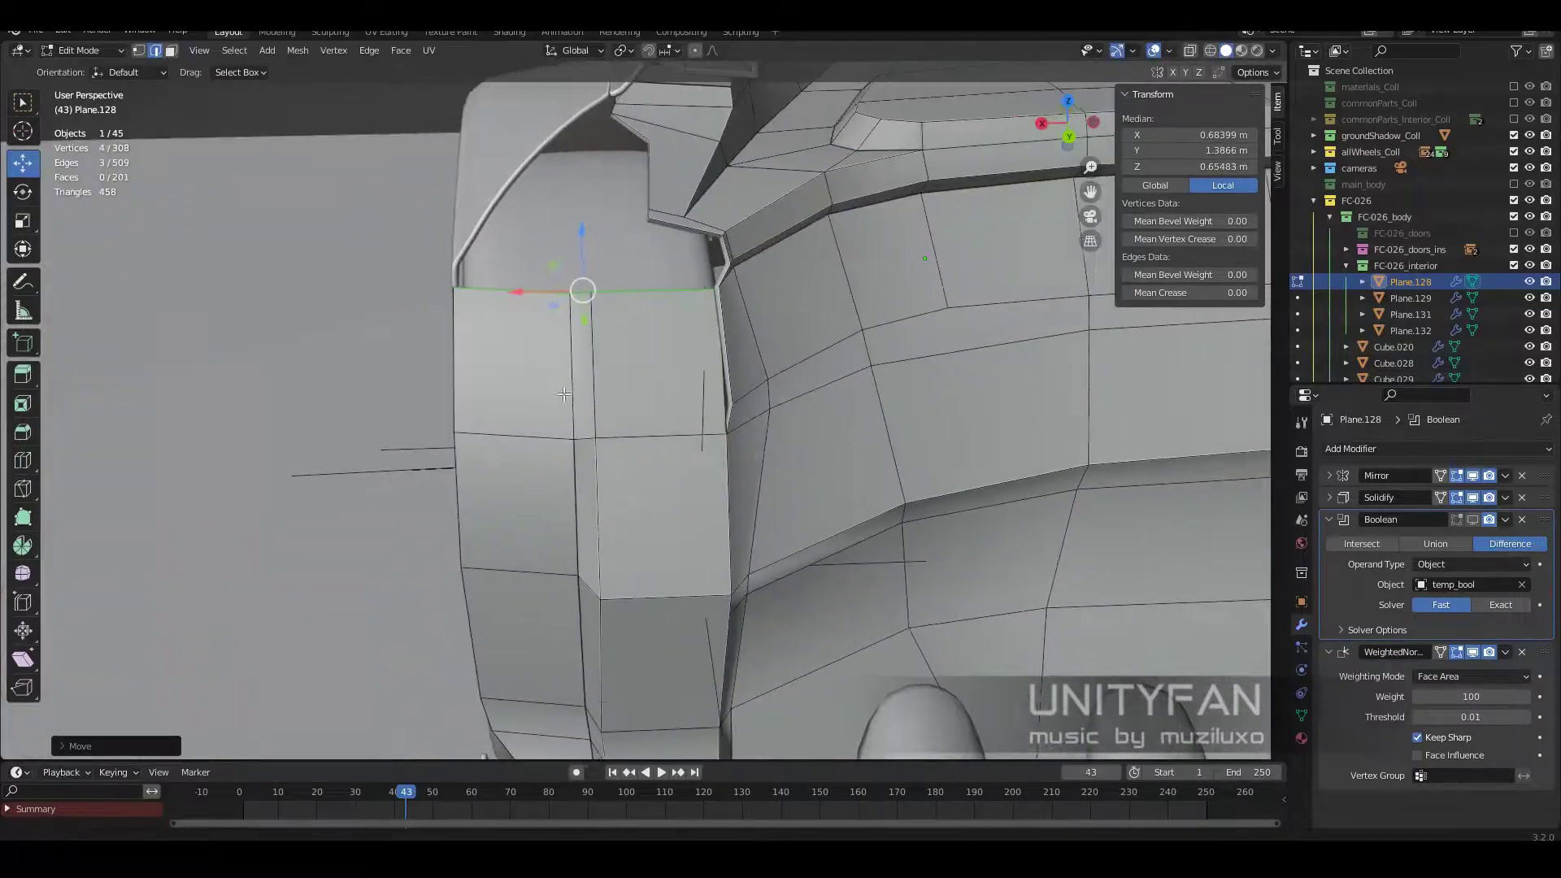
Step: Move a vertex into place, select the shortest edge path, and re-check the wheel arch
{"action": "key", "text": "g"}
{"action": "left_click", "coordinate": [618, 358]}
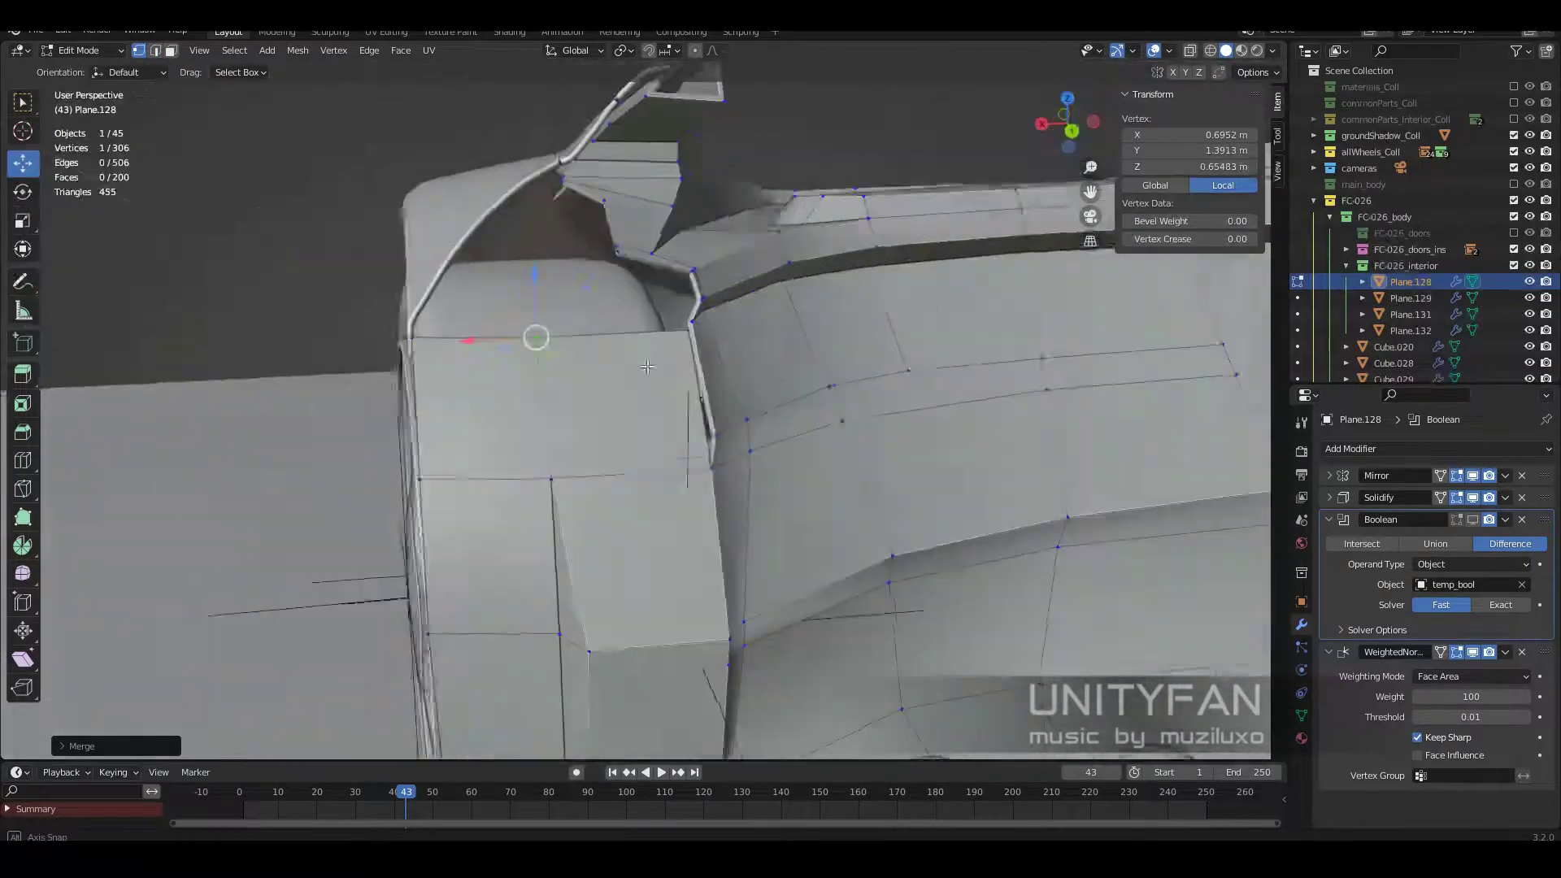
{"action": "mouse_move", "coordinate": [618, 358]}
{"action": "middle_mouse_down"}
{"action": "mouse_move", "coordinate": [871, 318]}
{"action": "mouse_move", "coordinate": [627, 383]}
{"action": "mouse_move", "coordinate": [687, 529]}
{"action": "mouse_move", "coordinate": [732, 520]}
{"action": "mouse_move", "coordinate": [757, 569]}
{"action": "middle_mouse_up"}
{"action": "left_click", "coordinate": [626, 383], "text": "ctrl"}
{"action": "scroll", "coordinate": [758, 589], "scroll_direction": "down", "scroll_amount": 5}
{"action": "key", "text": "Tab"}
{"action": "scroll", "coordinate": [729, 498], "scroll_direction": "up", "scroll_amount": 3}
{"action": "mouse_move", "coordinate": [728, 498]}
{"action": "middle_mouse_down"}
{"action": "mouse_move", "coordinate": [602, 496]}
{"action": "mouse_move", "coordinate": [760, 595]}
{"action": "middle_mouse_up"}
{"action": "key", "text": "Tab"}
Step: With X-ray on, select a panel vertex and move it along one axis
{"action": "key", "text": "z"}
{"action": "left_click", "coordinate": [471, 499]}
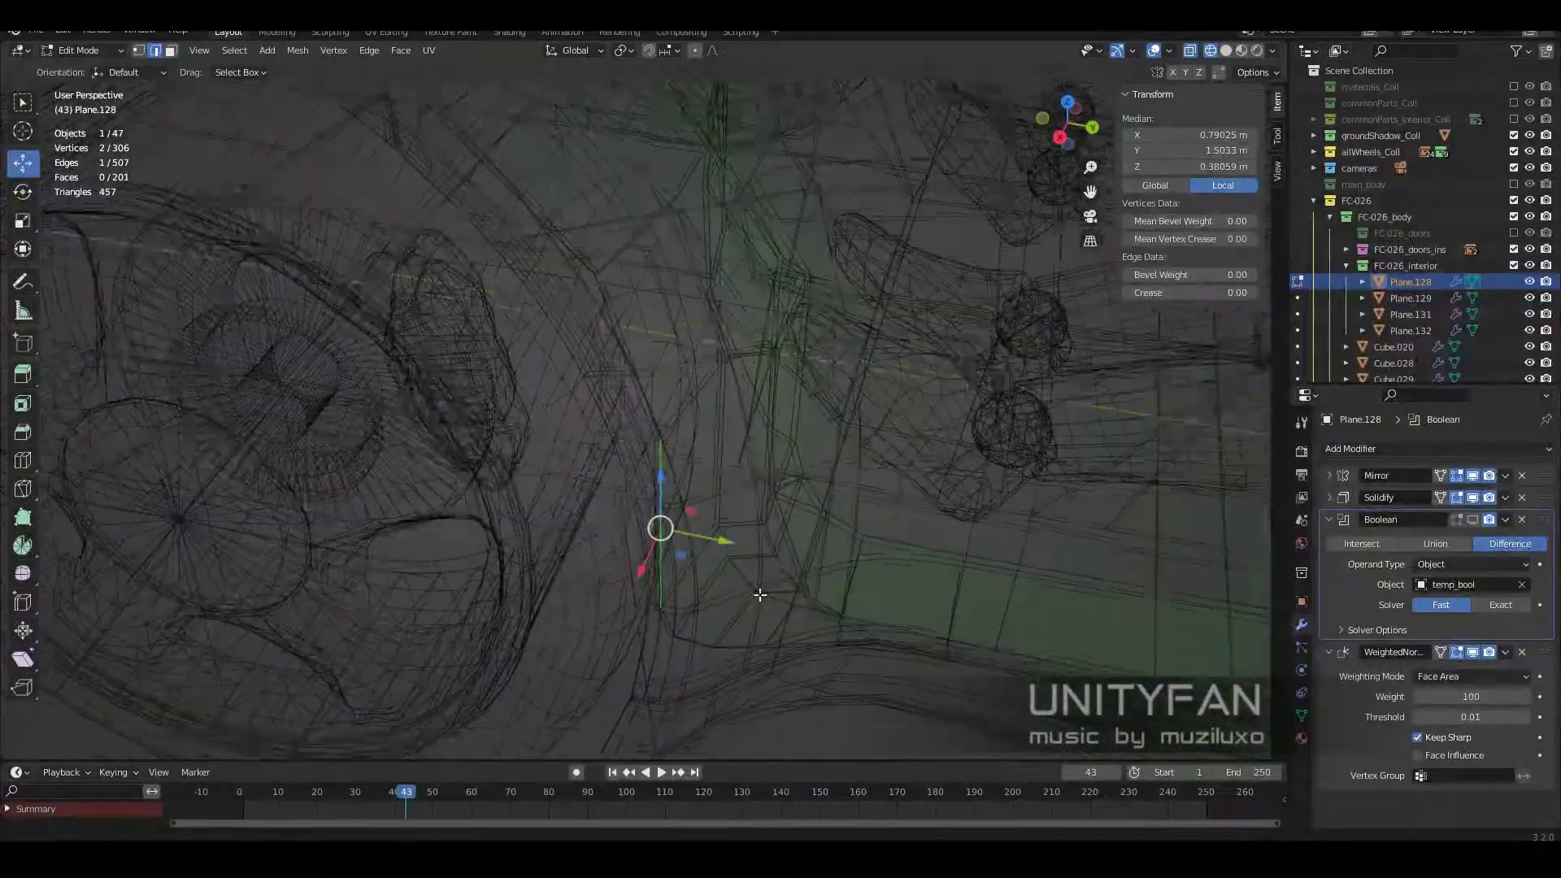
{"action": "middle_click_drag", "start_coordinate": [716, 657], "coordinate": [732, 569]}
{"action": "scroll", "coordinate": [731, 569], "scroll_direction": "up", "scroll_amount": 3}
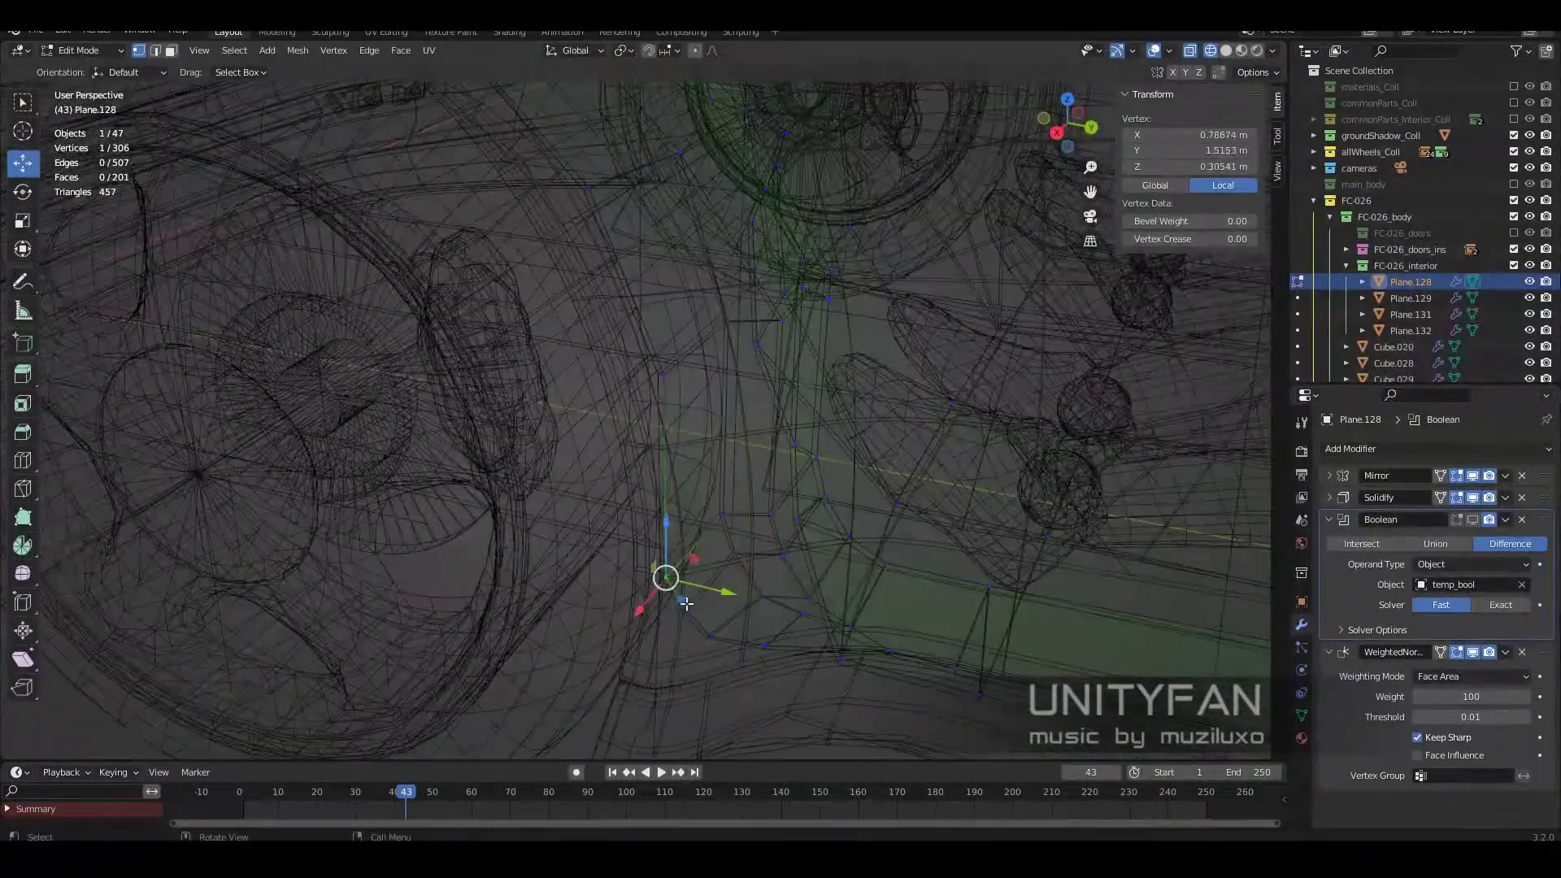
{"action": "key", "text": "shift+z"}
{"action": "key", "text": "g"}
{"action": "key", "text": "shift+z"}
Step: Extend the selection along the shortest edge path and move those edges into place
{"action": "middle_click_drag", "start_coordinate": [821, 535], "coordinate": [721, 488]}
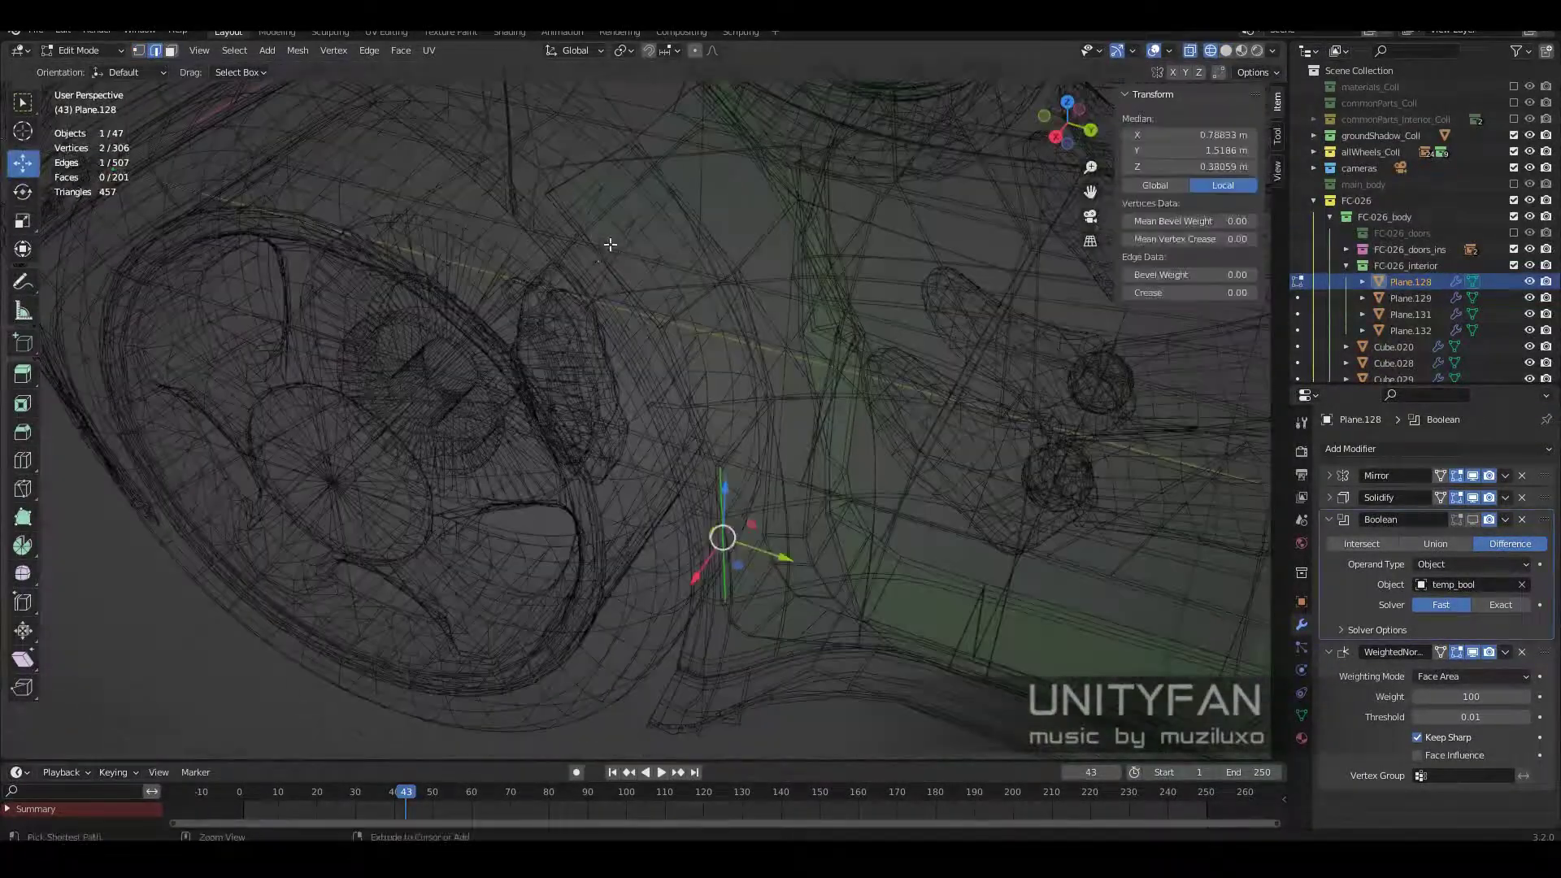
{"action": "key", "text": "2"}
{"action": "left_click", "coordinate": [736, 455], "text": "ctrl"}
{"action": "key", "text": "shift+z"}
{"action": "left_click", "coordinate": [689, 396]}
Step: In the right side view, move vertices lower so the edge follows the arch curve
{"action": "middle_click_drag", "start_coordinate": [689, 396], "coordinate": [680, 558]}
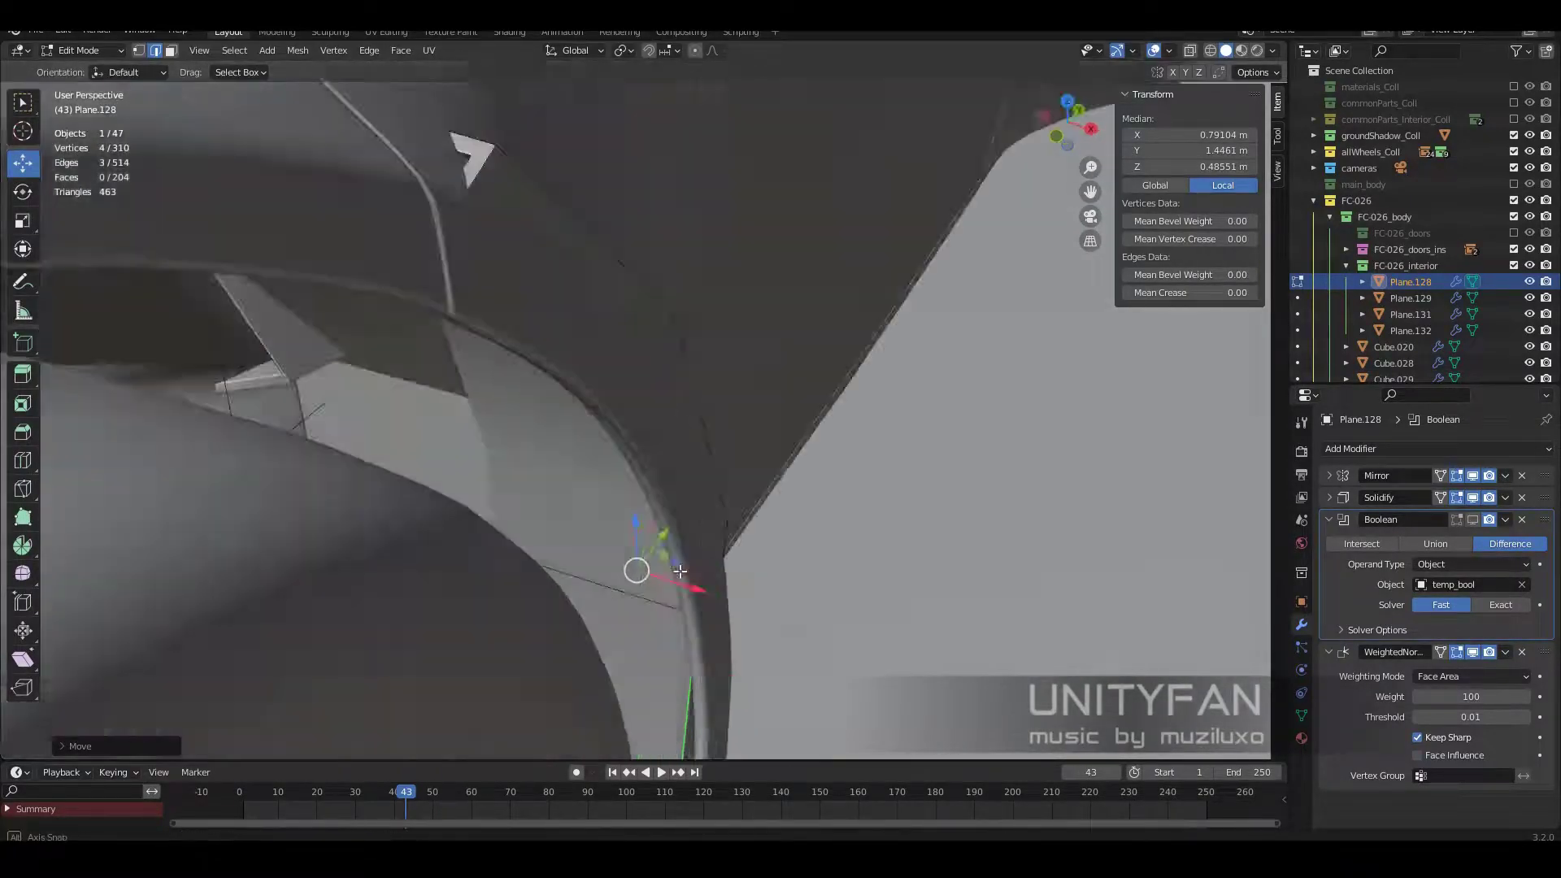
{"action": "key", "text": "shift+z"}
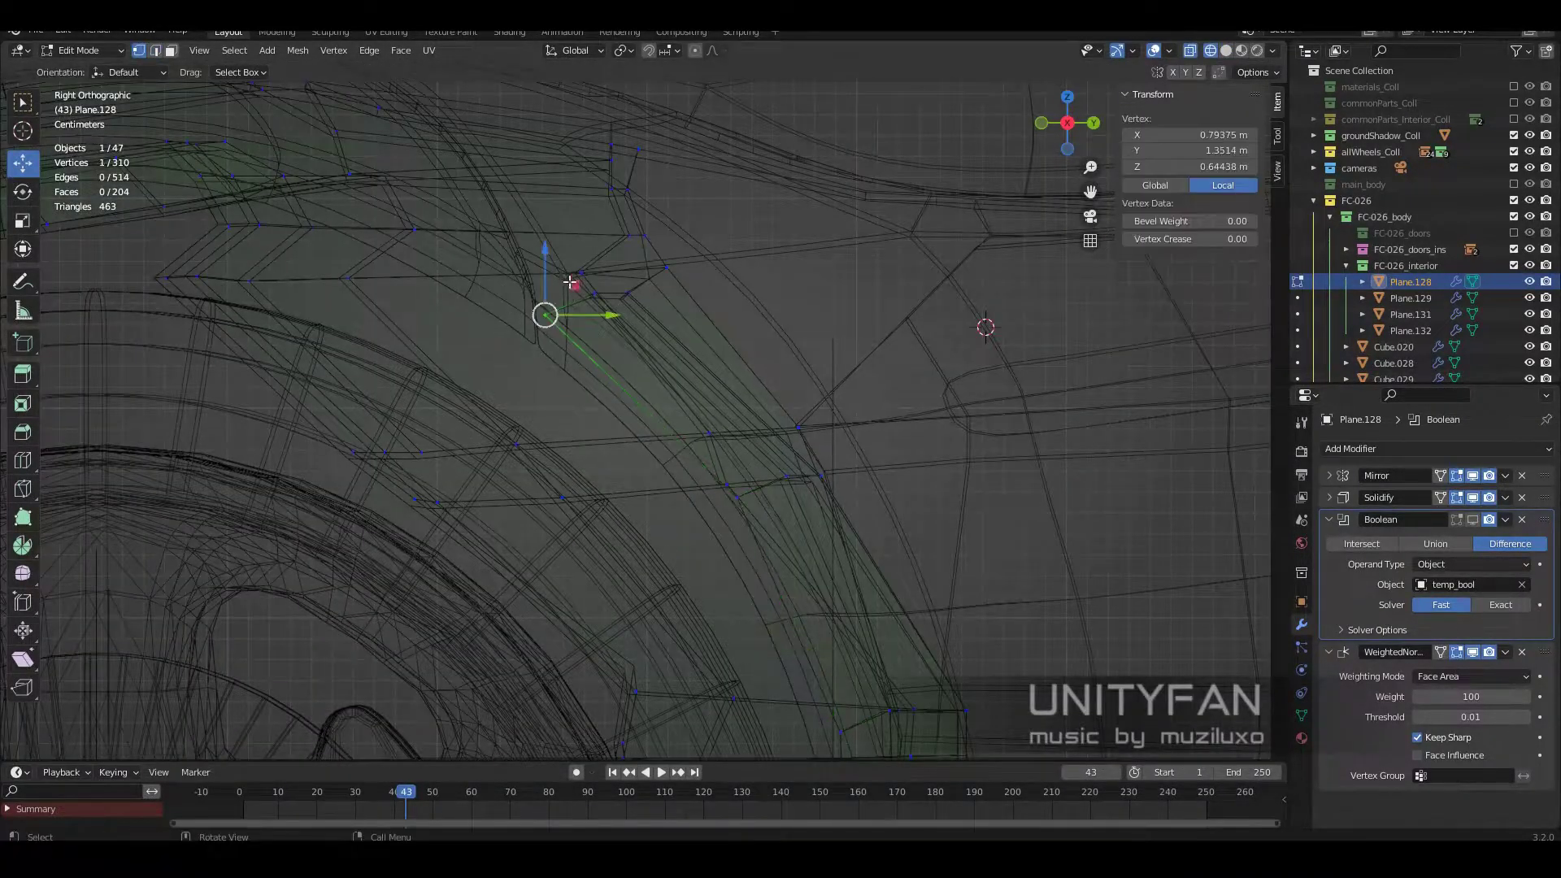
{"action": "key", "text": "g"}
{"action": "left_click", "coordinate": [673, 409]}
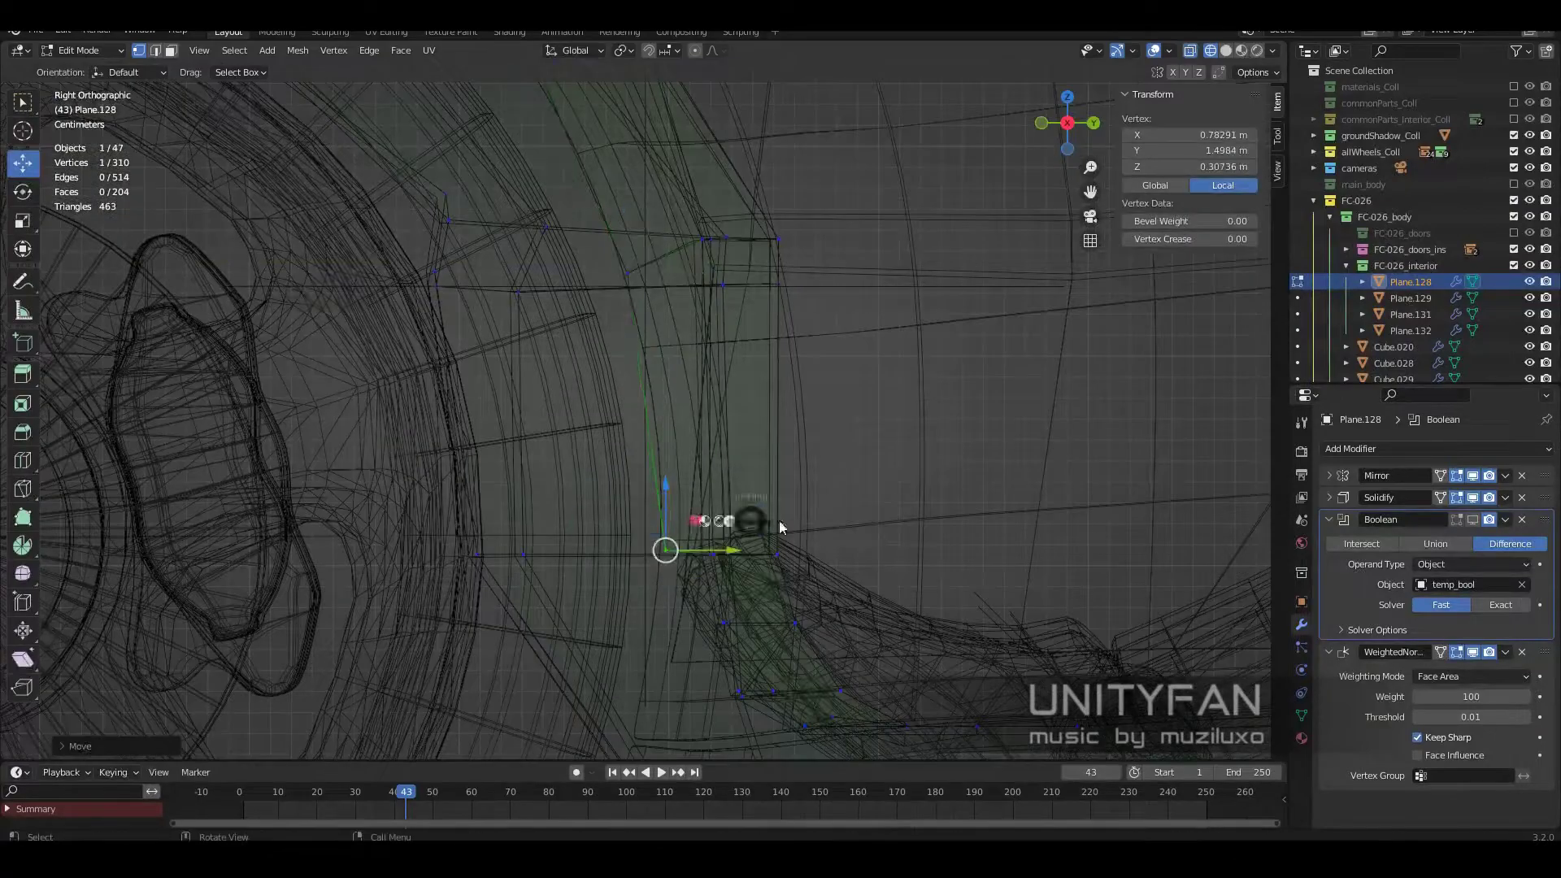
{"action": "key", "text": "shift+z"}
{"action": "mouse_move", "coordinate": [779, 527]}
{"action": "middle_mouse_down"}
{"action": "mouse_move", "coordinate": [834, 512]}
{"action": "mouse_move", "coordinate": [732, 406]}
{"action": "middle_mouse_up"}
{"action": "key", "text": "shift+z"}
{"action": "key", "text": "g"}
{"action": "left_click", "coordinate": [569, 358]}
Step: Turn off X-ray, orbit to a perspective view of the arch, and return to Object Mode
{"action": "key", "text": "shift+z"}
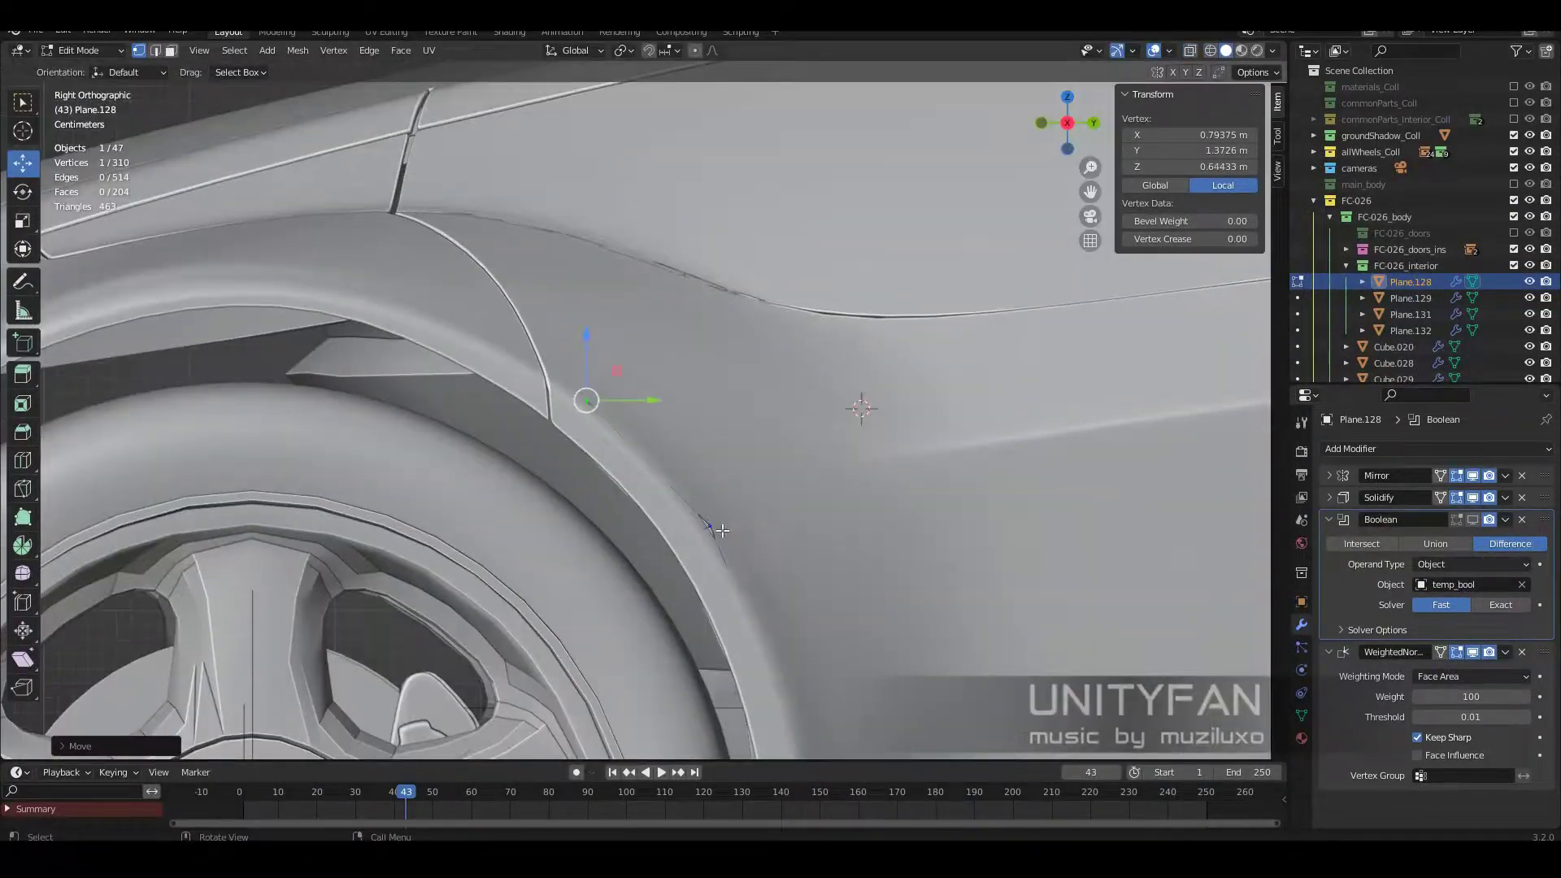
{"action": "key", "text": "shift+z"}
{"action": "key", "text": "shift+z"}
{"action": "mouse_move", "coordinate": [722, 530]}
{"action": "middle_mouse_down"}
{"action": "mouse_move", "coordinate": [811, 485]}
{"action": "mouse_move", "coordinate": [753, 441]}
{"action": "middle_mouse_up"}
{"action": "key", "text": "shift+z"}
{"action": "key", "text": "Tab"}
{"action": "key", "text": "shift+z"}
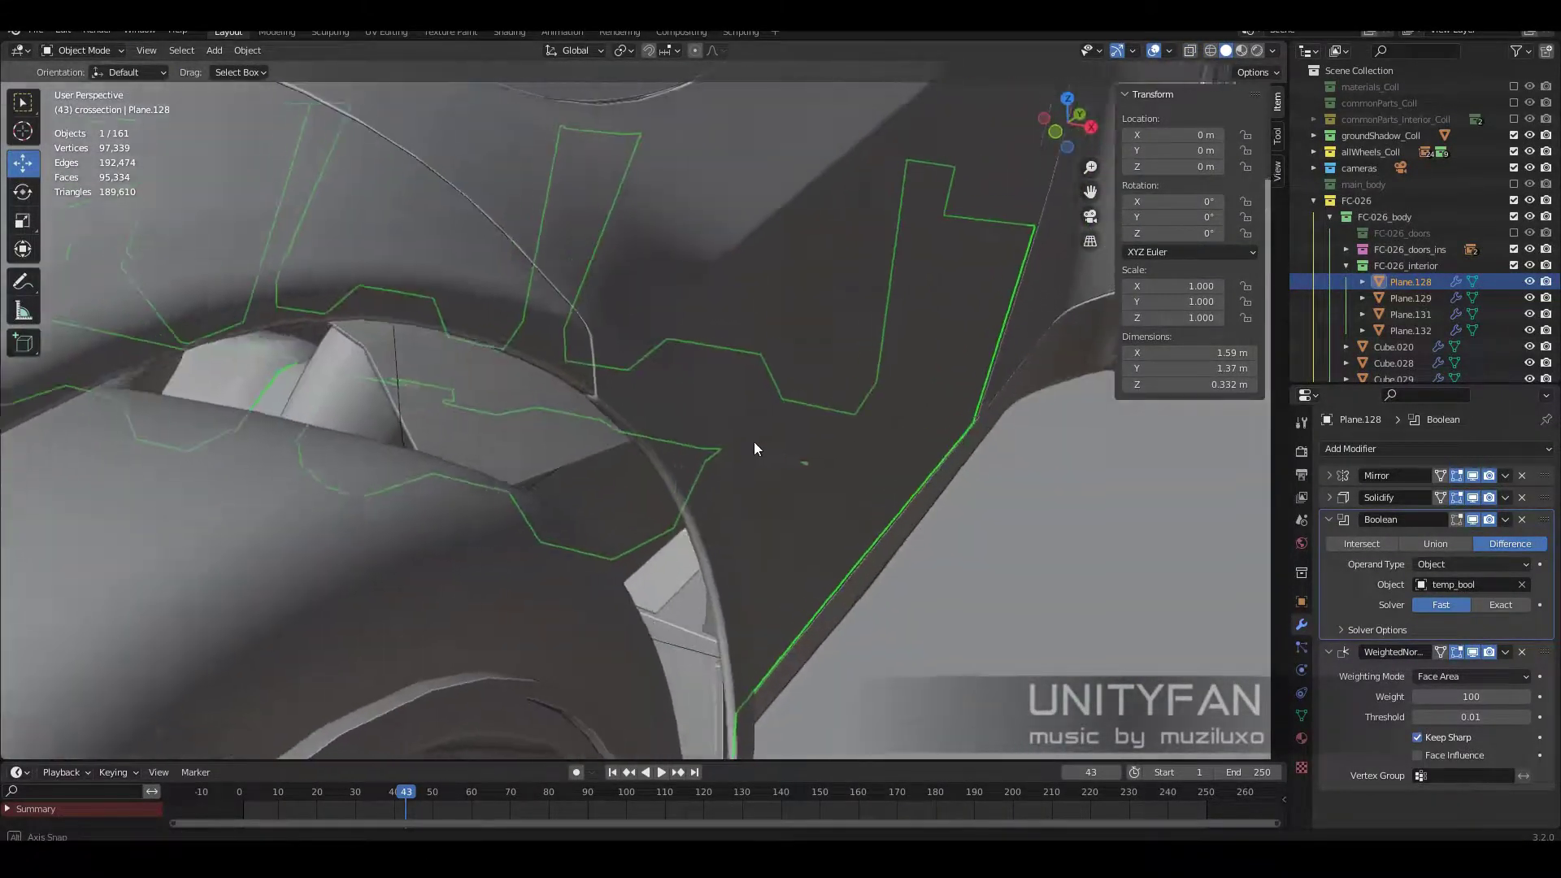
Step: Select the Empty.059 helper and reposition it near the wheel arch
{"action": "left_click", "coordinate": [803, 462]}
{"action": "middle_click_drag", "start_coordinate": [655, 482], "coordinate": [798, 554]}
{"action": "key", "text": "g"}
{"action": "left_click", "coordinate": [782, 463]}
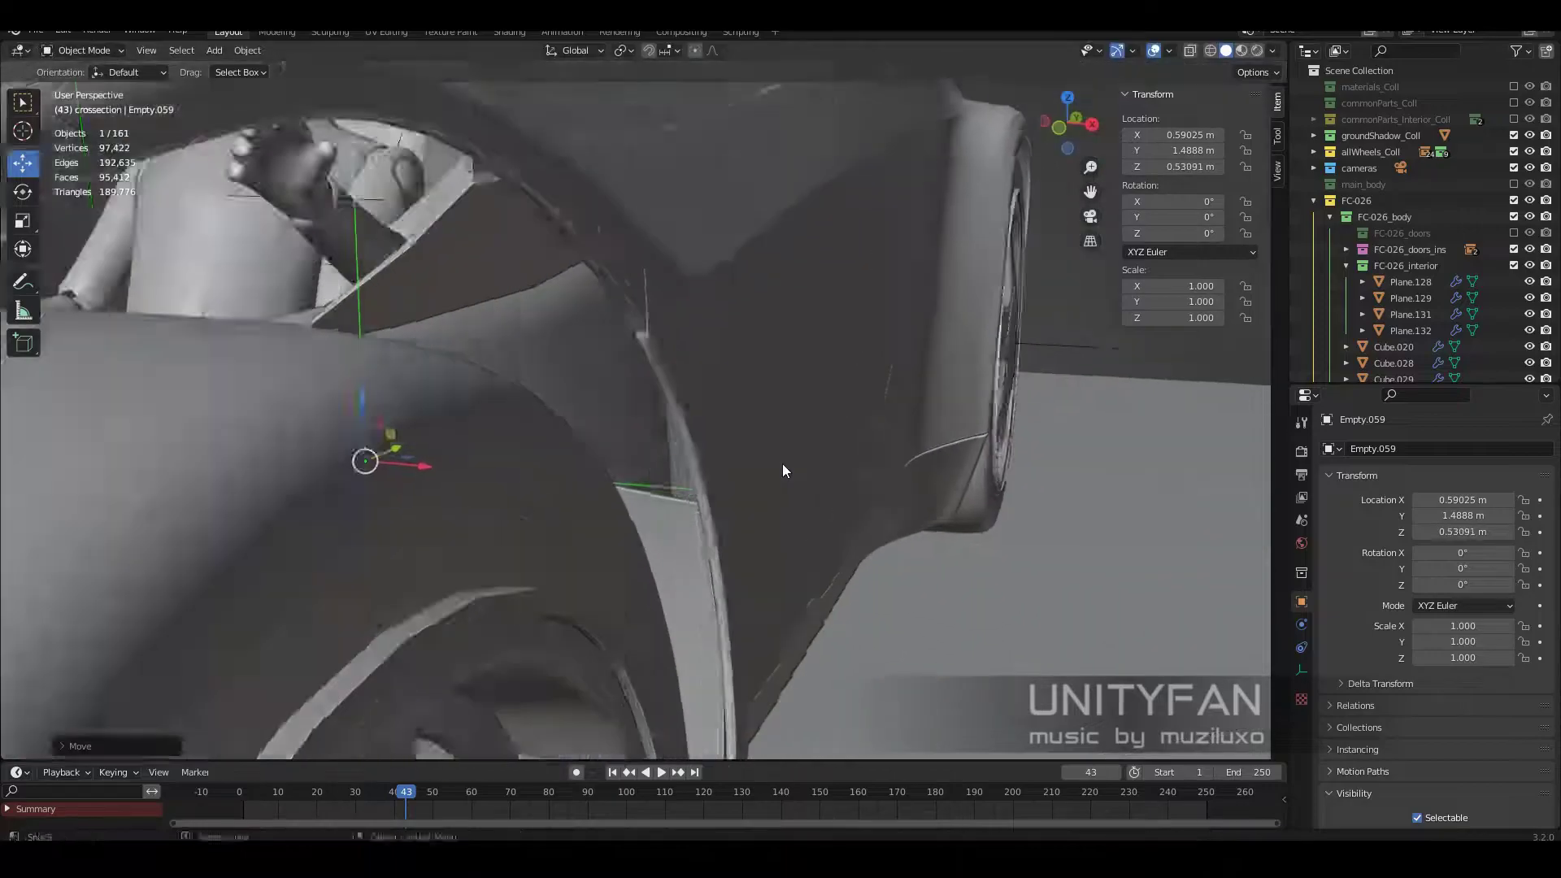
{"action": "mouse_move", "coordinate": [783, 463]}
{"action": "middle_mouse_down"}
{"action": "mouse_move", "coordinate": [846, 588]}
{"action": "mouse_move", "coordinate": [833, 478]}
{"action": "mouse_move", "coordinate": [802, 421]}
{"action": "mouse_move", "coordinate": [660, 467]}
{"action": "middle_mouse_up"}
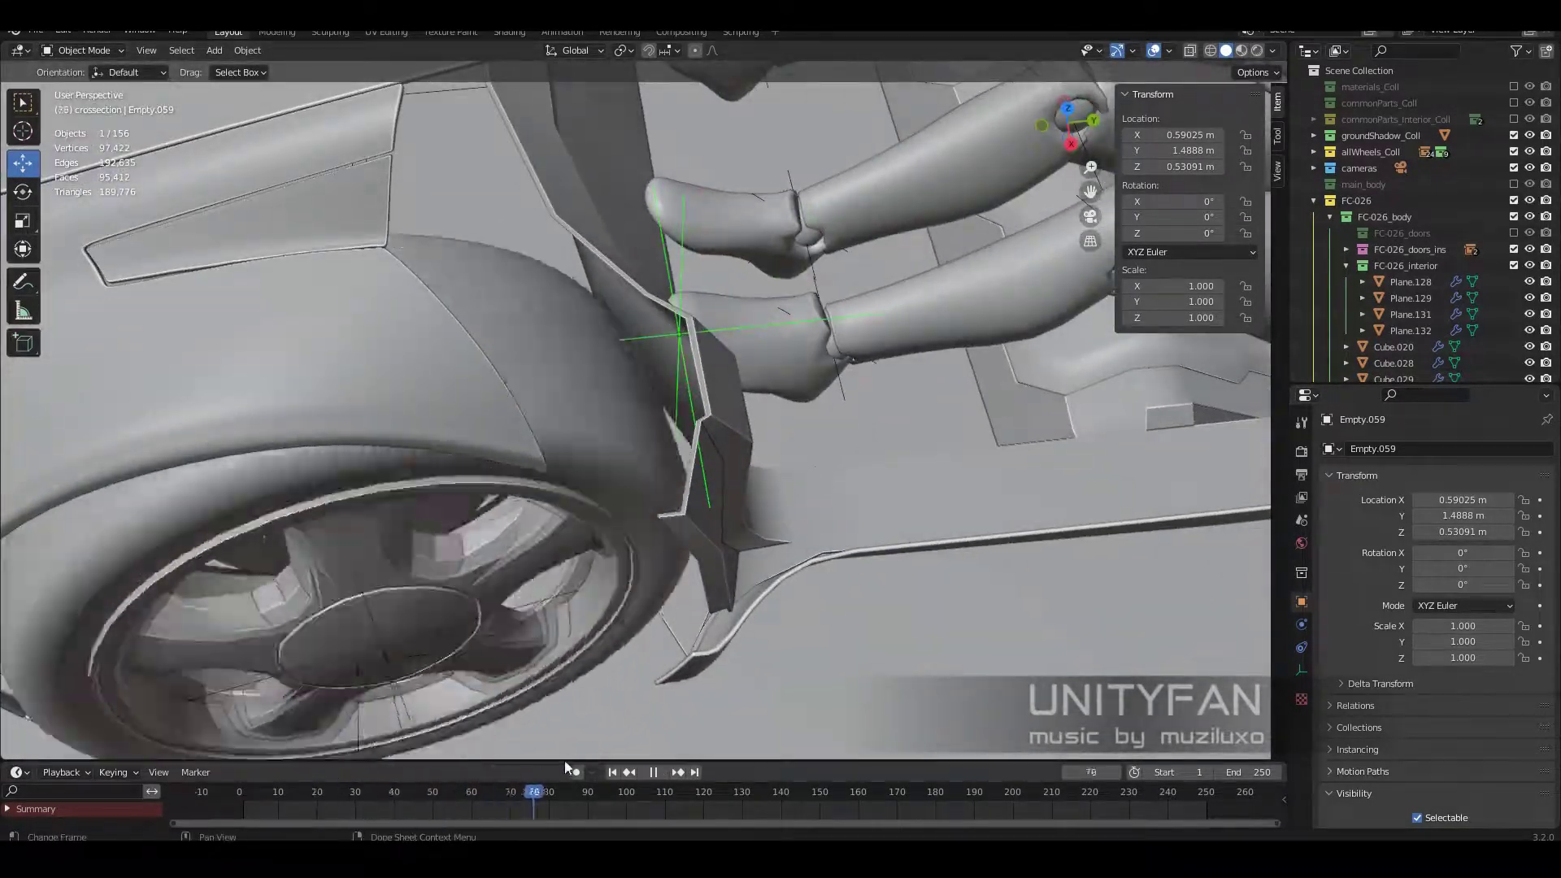
Step: Set the animation to frame 65 and lower Empty.059 along Z
{"action": "key", "text": "Escape"}
{"action": "middle_click_drag", "start_coordinate": [439, 732], "coordinate": [506, 637]}
{"action": "key", "text": "g"}
{"action": "key", "text": "z"}
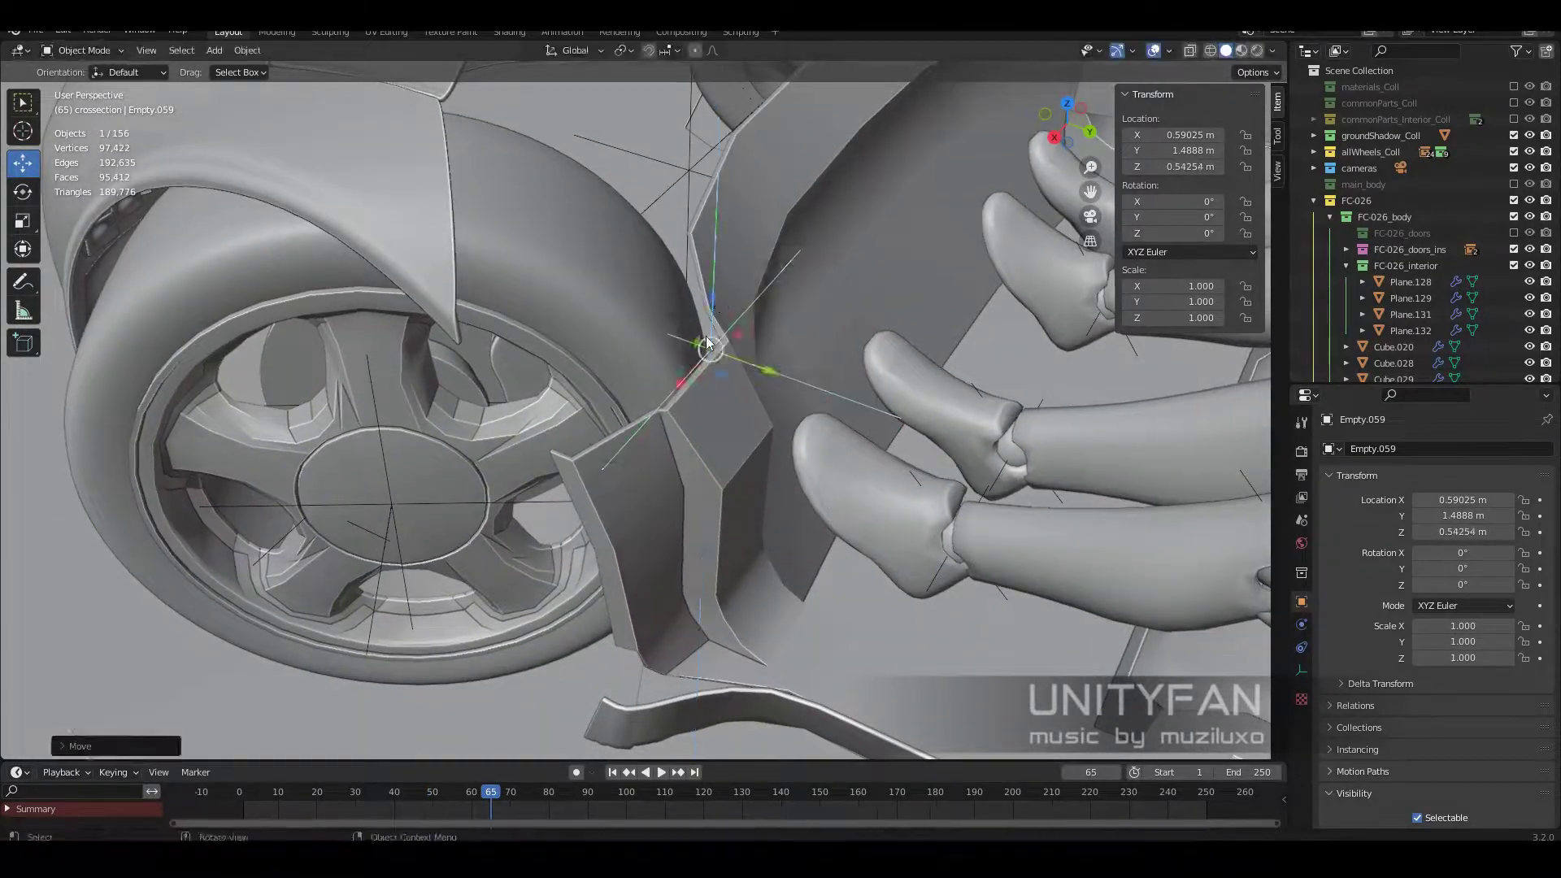
{"action": "mouse_move", "coordinate": [707, 343]}
{"action": "middle_mouse_down"}
{"action": "mouse_move", "coordinate": [725, 488]}
{"action": "mouse_move", "coordinate": [711, 452]}
{"action": "mouse_move", "coordinate": [751, 558]}
{"action": "mouse_move", "coordinate": [1214, 721]}
{"action": "middle_mouse_up"}
Step: Select Plane.128 and toggle its Boolean cut's viewport display off and back on
{"action": "left_click", "coordinate": [711, 452]}
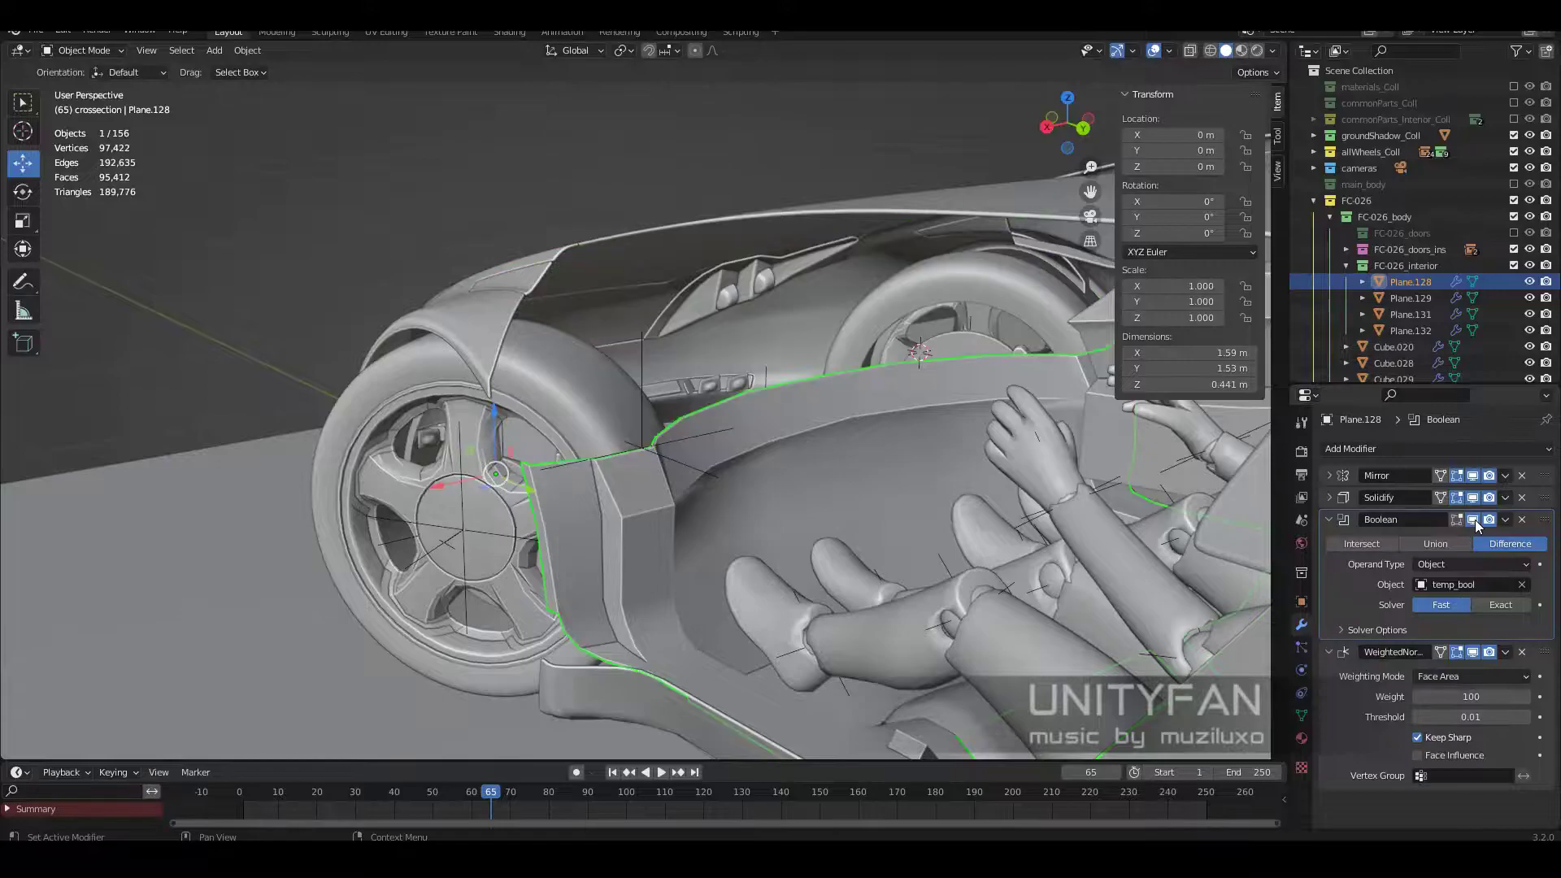
{"action": "left_click", "coordinate": [1476, 520]}
{"action": "left_click", "coordinate": [1475, 519]}
{"action": "left_click", "coordinate": [1475, 519]}
{"action": "mouse_move", "coordinate": [732, 407]}
{"action": "middle_mouse_down"}
{"action": "mouse_move", "coordinate": [267, 133]}
{"action": "mouse_move", "coordinate": [461, 383]}
{"action": "middle_mouse_up"}
{"action": "left_click", "coordinate": [267, 133]}
{"action": "left_click", "coordinate": [1313, 201]}
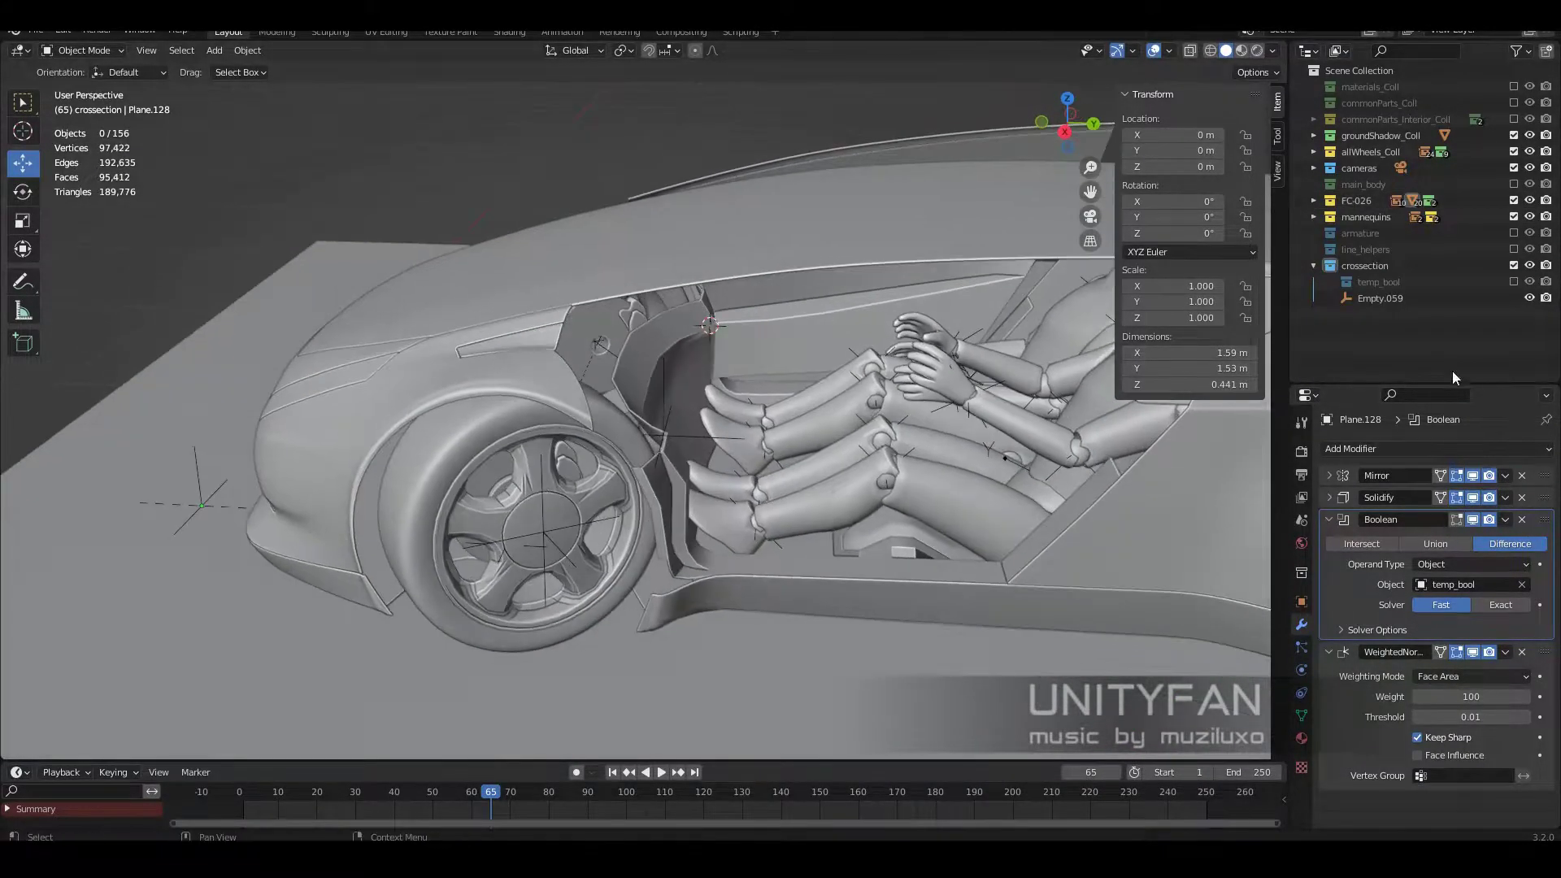
Step: Exclude the crossection collection, delete Empty.059 from it, and disable the Boolean in viewport
{"action": "left_click", "coordinate": [1514, 266]}
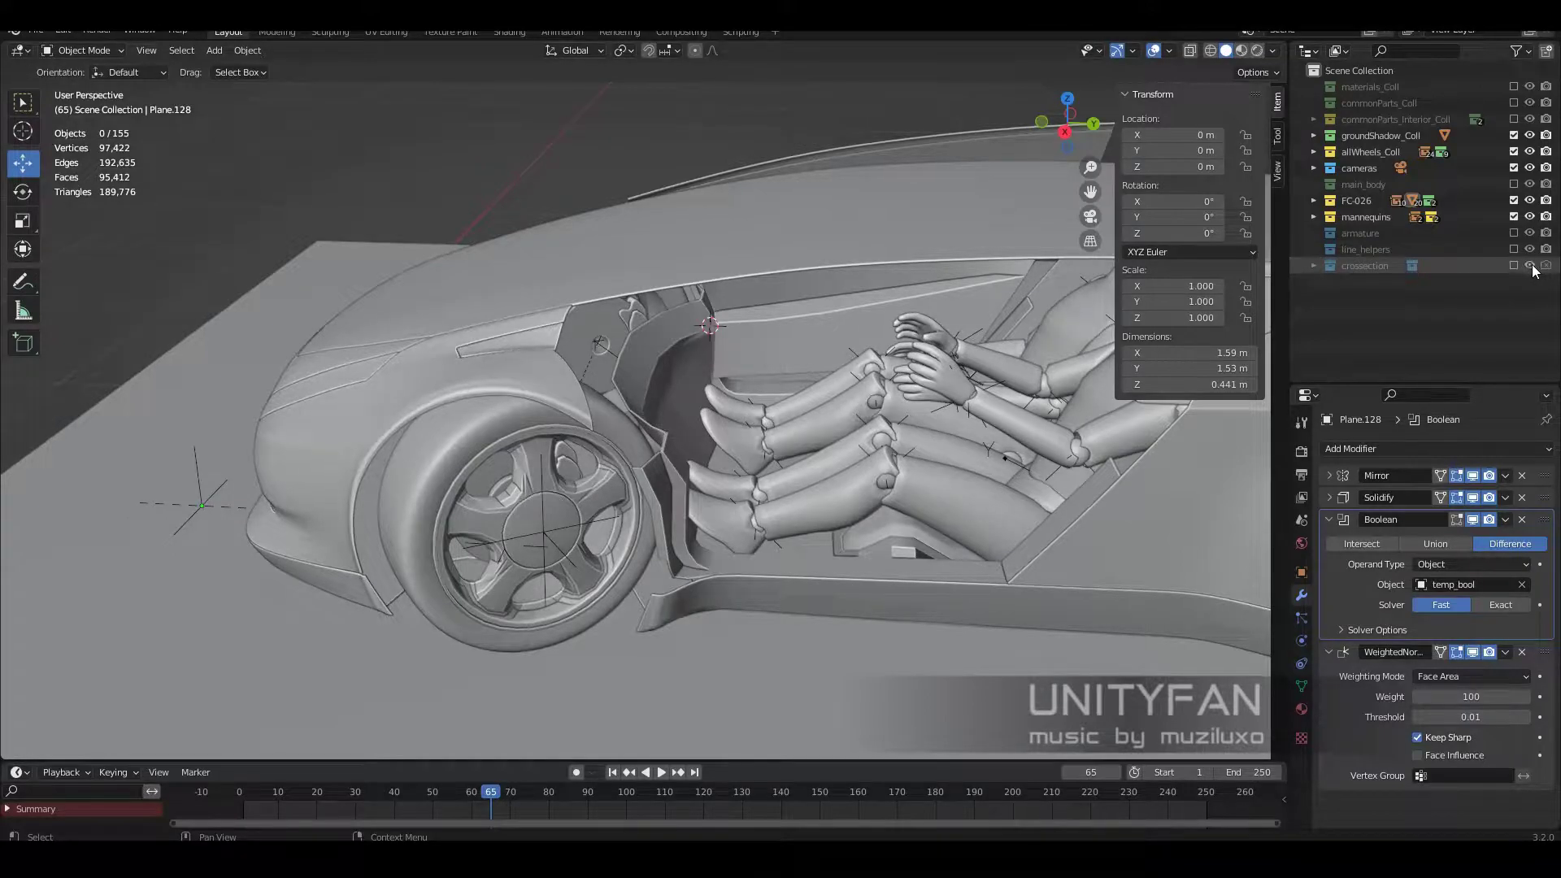
{"action": "left_click", "coordinate": [1314, 266]}
{"action": "left_click", "coordinate": [1515, 281]}
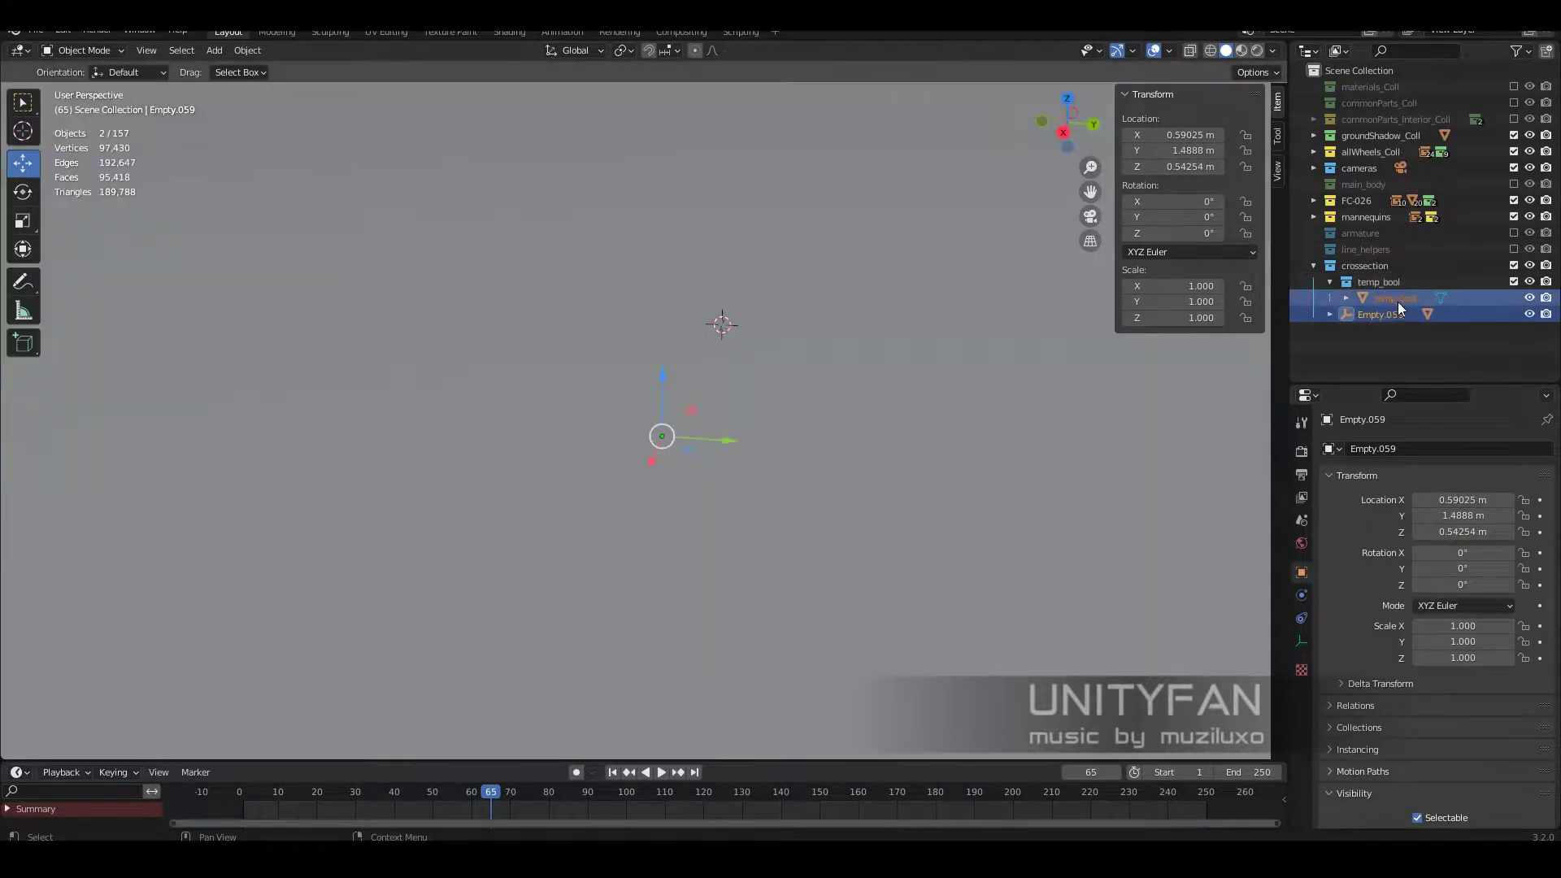
{"action": "left_click", "coordinate": [1408, 298]}
{"action": "left_click", "coordinate": [1514, 265]}
{"action": "left_click", "coordinate": [1314, 266]}
{"action": "left_click", "coordinate": [1514, 282]}
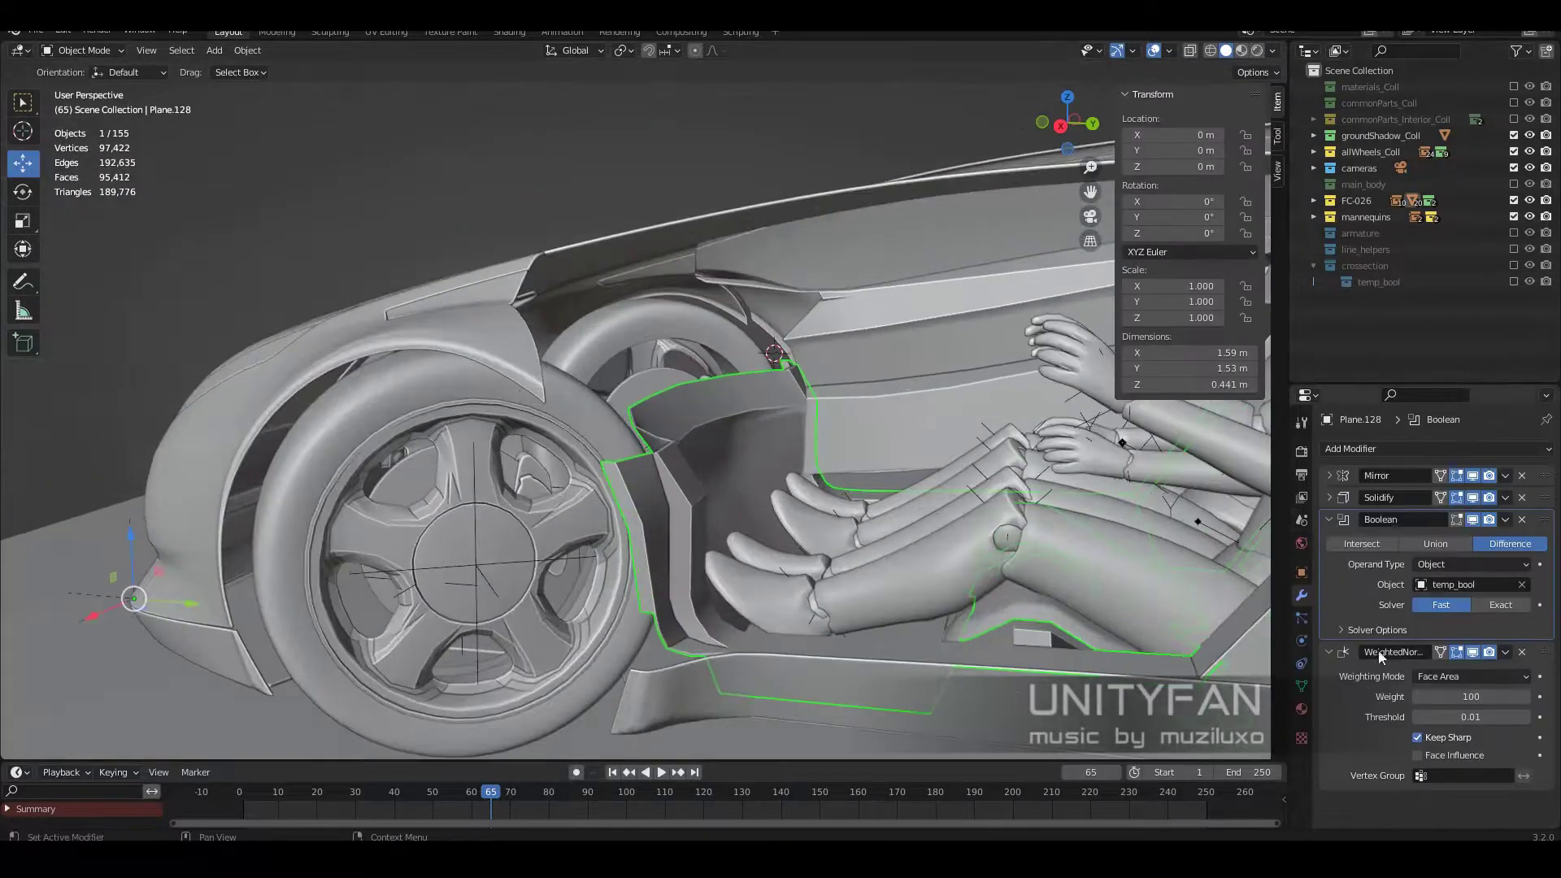
{"action": "left_click", "coordinate": [1473, 519]}
Step: Advance to frame 108 with the gull-wing doors open and preview several HDRIs
{"action": "middle_click_drag", "start_coordinate": [1261, 482], "coordinate": [836, 449]}
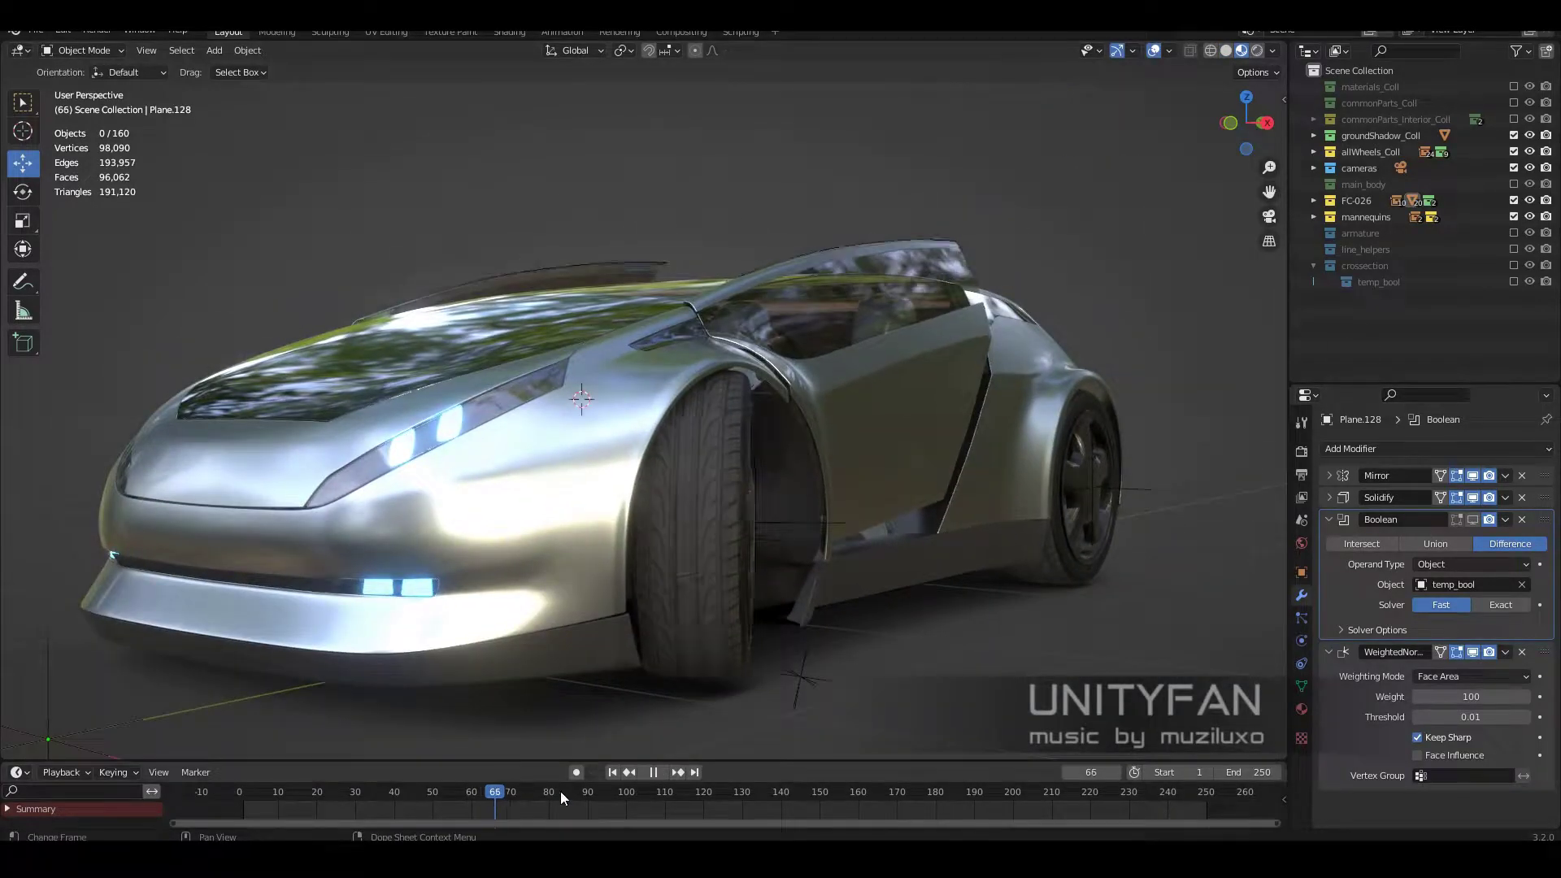
{"action": "middle_click_drag", "start_coordinate": [968, 516], "coordinate": [805, 644]}
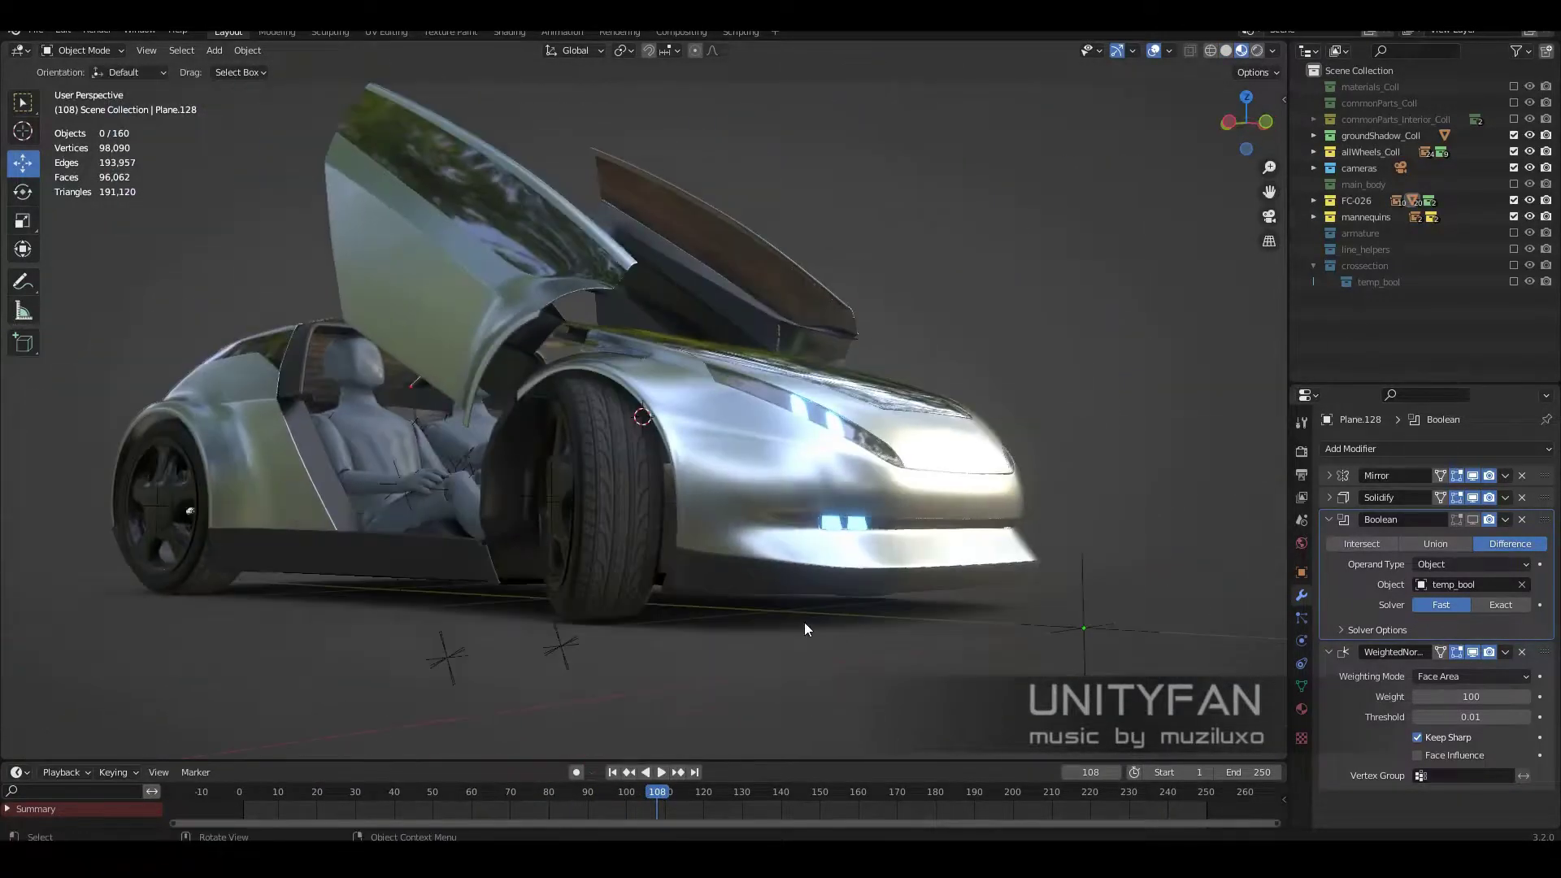
{"action": "left_click", "coordinate": [1274, 51]}
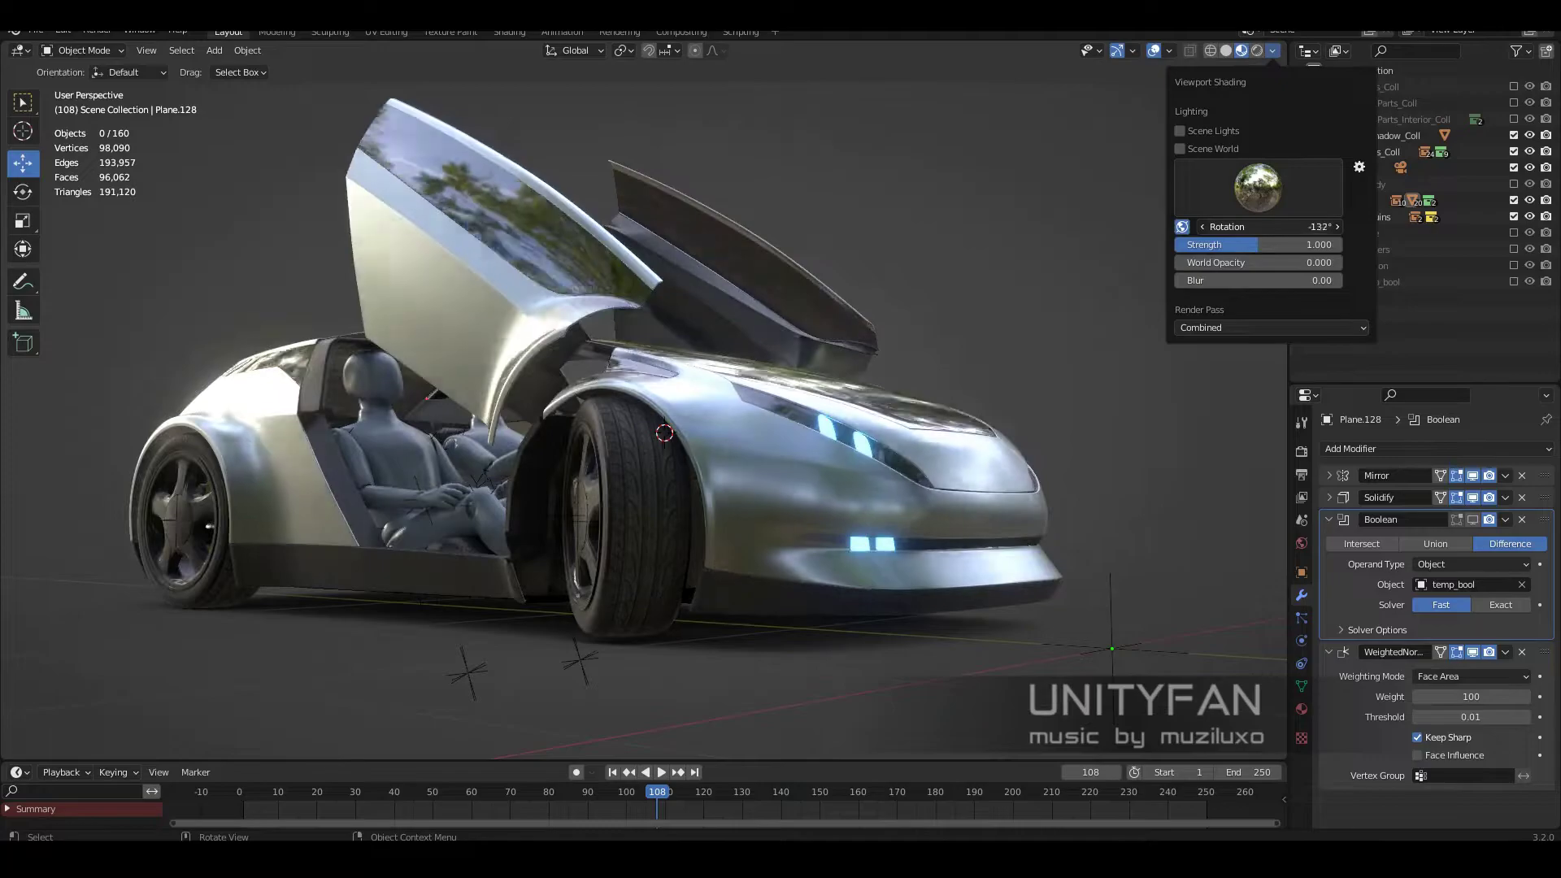
{"action": "left_click", "coordinate": [1258, 187]}
{"action": "left_click", "coordinate": [1208, 239]}
{"action": "left_click", "coordinate": [1258, 187]}
{"action": "left_click", "coordinate": [1305, 238]}
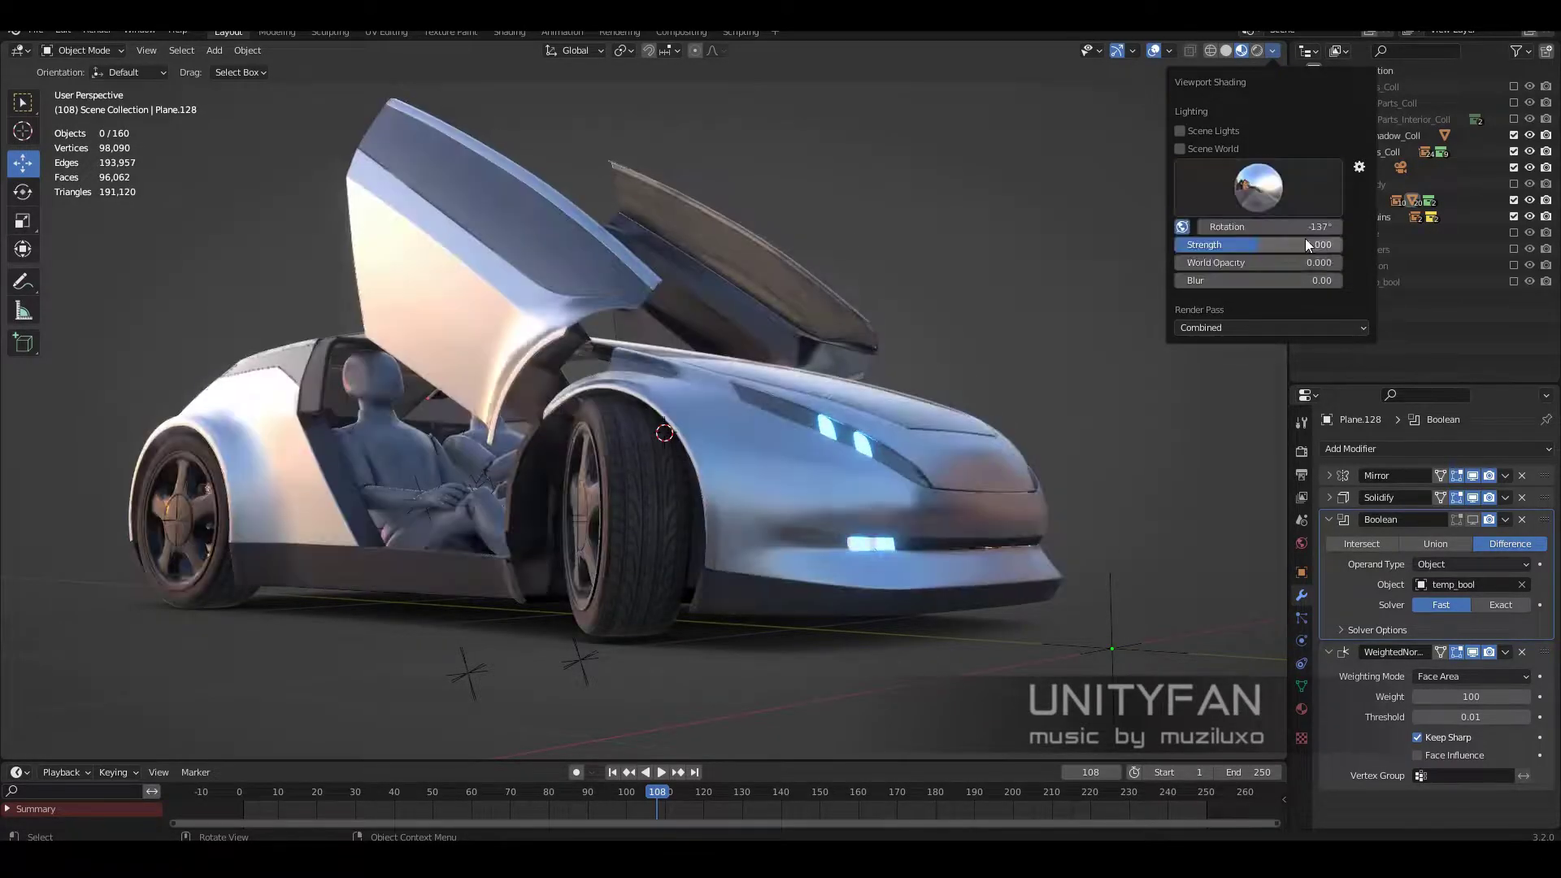
{"action": "left_click", "coordinate": [1260, 188]}
{"action": "left_click", "coordinate": [1217, 246]}
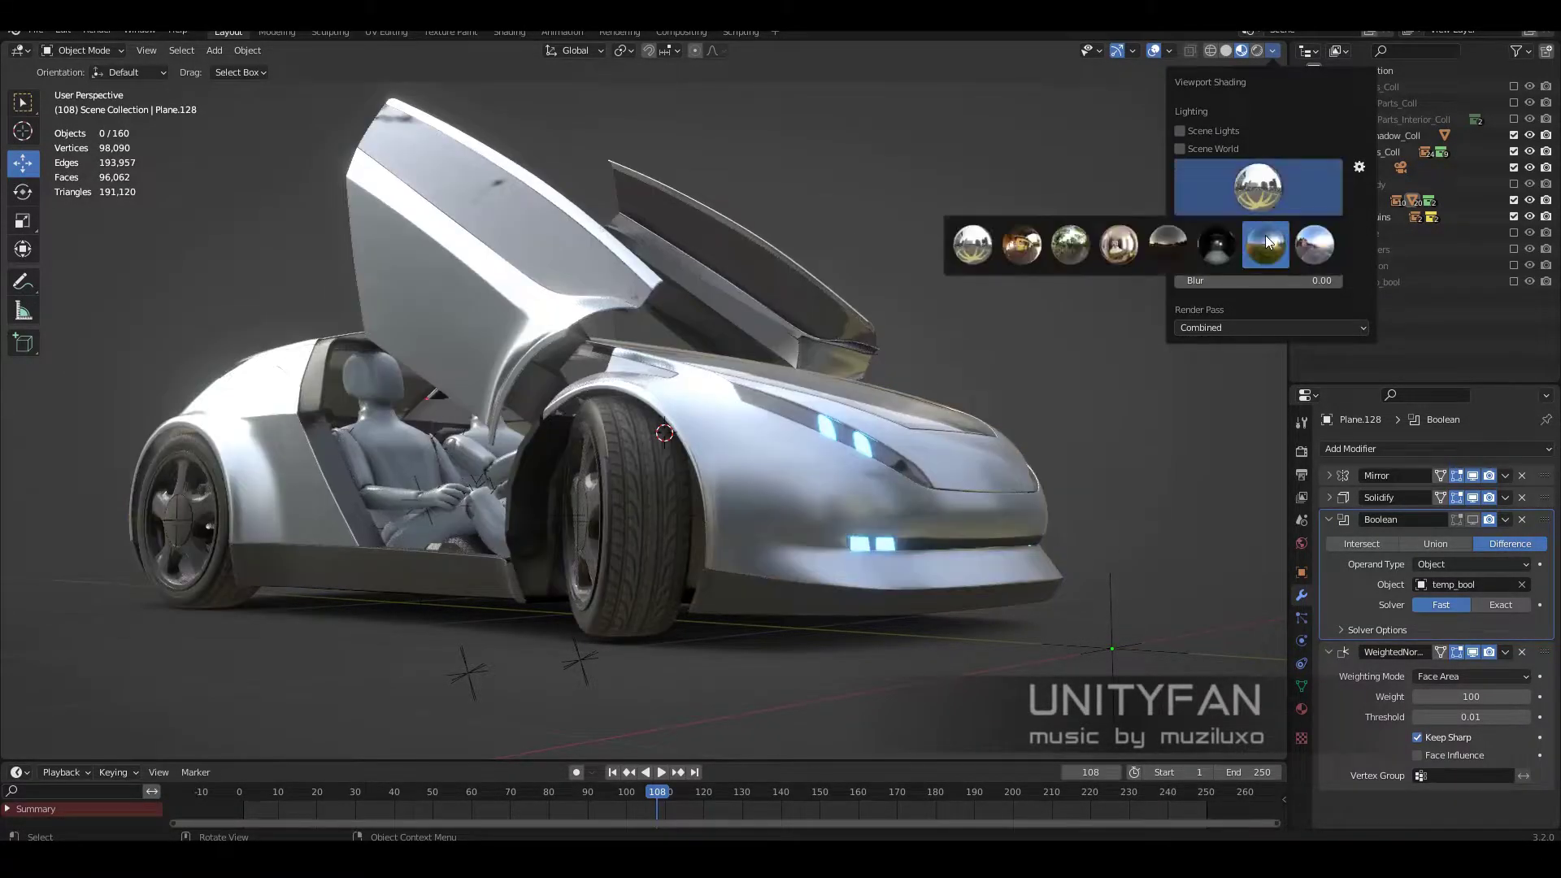
Step: Settle on the outdoor sky HDRI and rotate it around the car
{"action": "left_click", "coordinate": [1266, 236]}
{"action": "left_click", "coordinate": [1176, 246]}
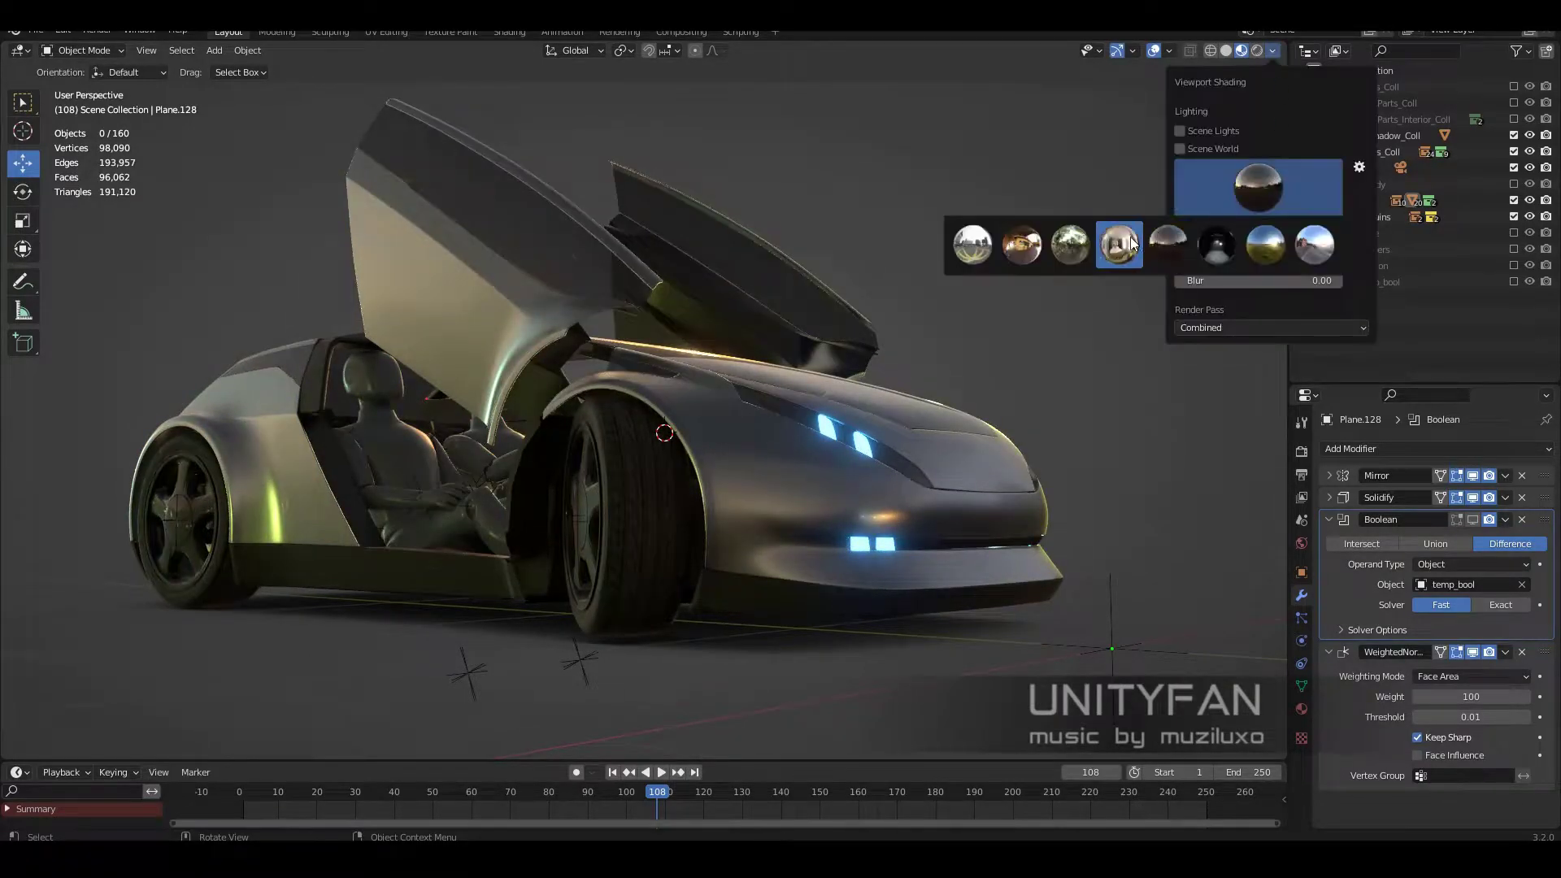
{"action": "left_click", "coordinate": [1265, 244]}
{"action": "left_click_drag", "start_coordinate": [1265, 227], "coordinate": [1148, 222]}
{"action": "mouse_move", "coordinate": [1148, 222]}
{"action": "middle_mouse_down"}
{"action": "mouse_move", "coordinate": [924, 565]}
{"action": "mouse_move", "coordinate": [1144, 520]}
{"action": "mouse_move", "coordinate": [921, 475]}
{"action": "mouse_move", "coordinate": [833, 496]}
{"action": "mouse_move", "coordinate": [1032, 496]}
{"action": "mouse_move", "coordinate": [999, 494]}
{"action": "mouse_move", "coordinate": [1007, 506]}
{"action": "middle_mouse_up"}
Step: Fine-tune the HDRI rotation, frame the car, and save FC-026_02.blend
{"action": "left_click", "coordinate": [1273, 51]}
{"action": "left_click_drag", "start_coordinate": [1269, 227], "coordinate": [1302, 227]}
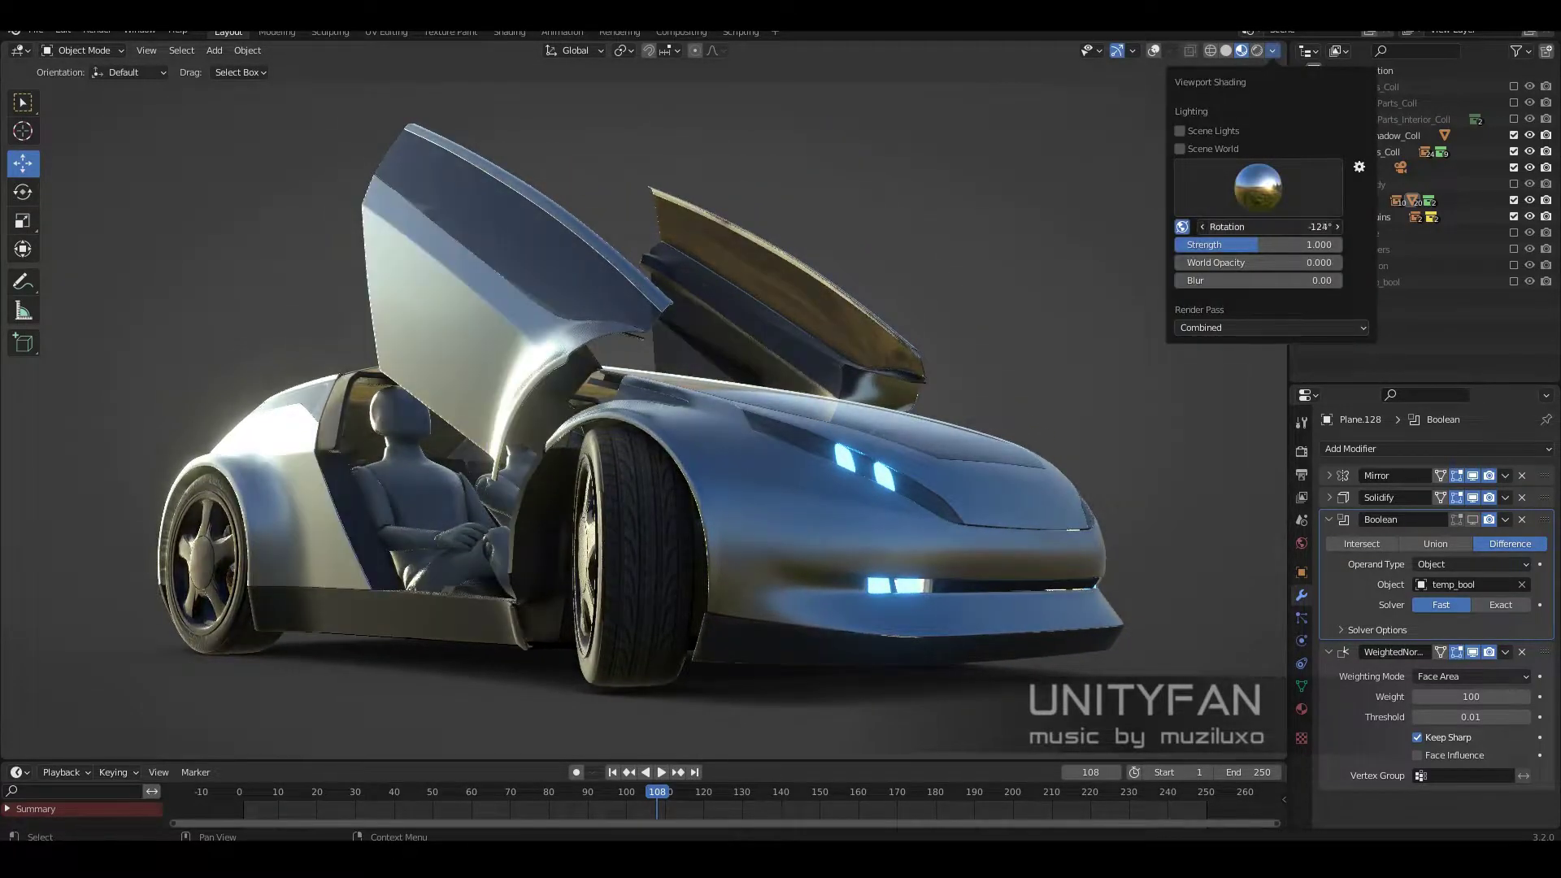
{"action": "left_click_drag", "start_coordinate": [1291, 439], "coordinate": [1347, 456]}
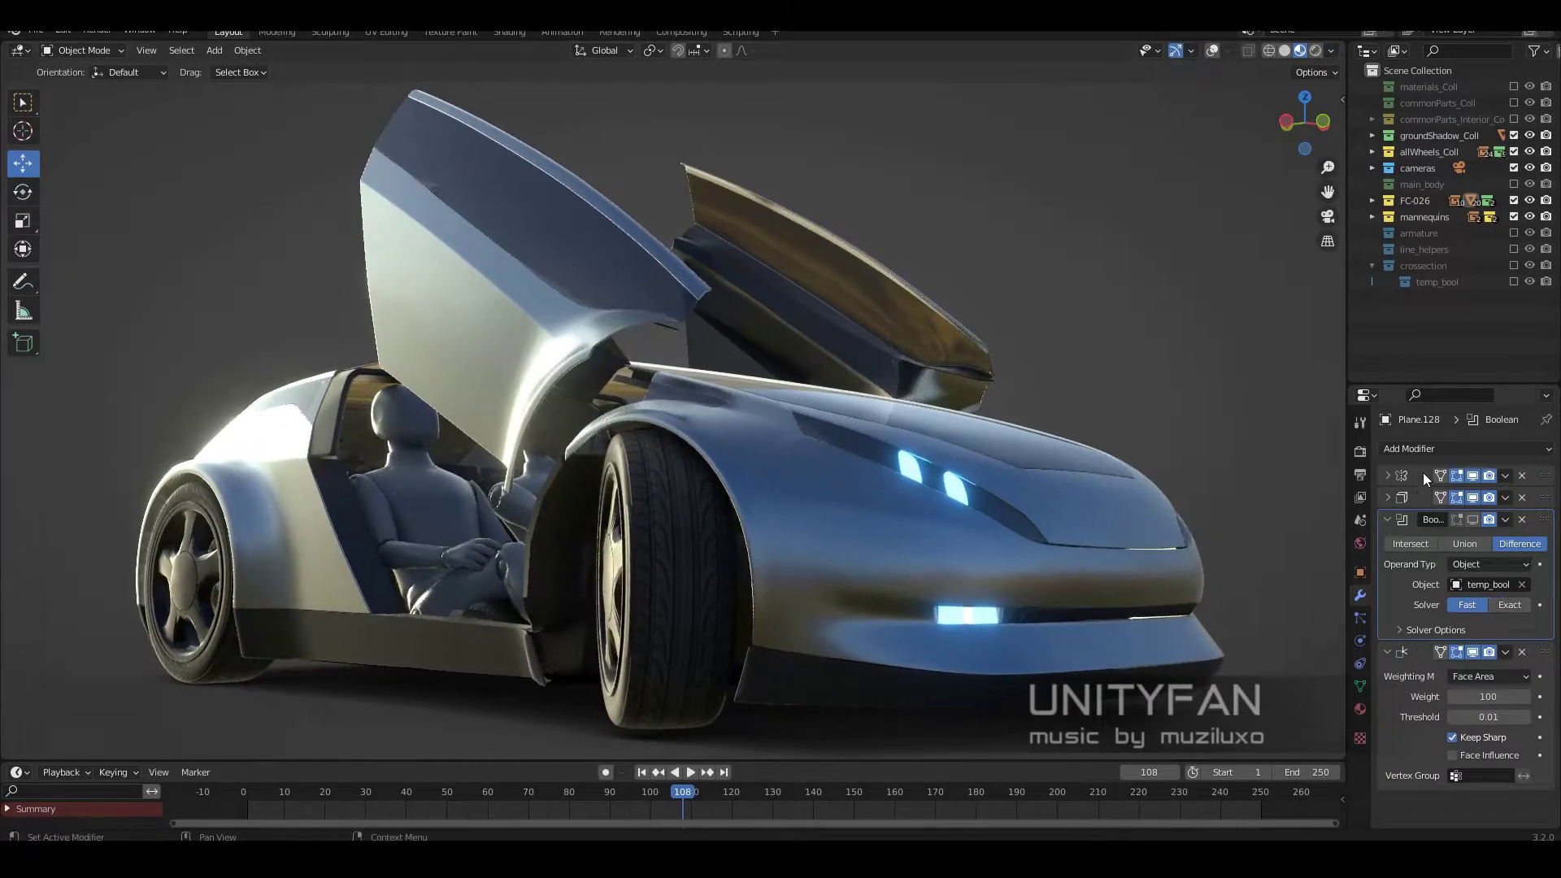
{"action": "middle_click_drag", "start_coordinate": [1334, 480], "coordinate": [1253, 488]}
{"action": "left_click", "coordinate": [59, 136]}
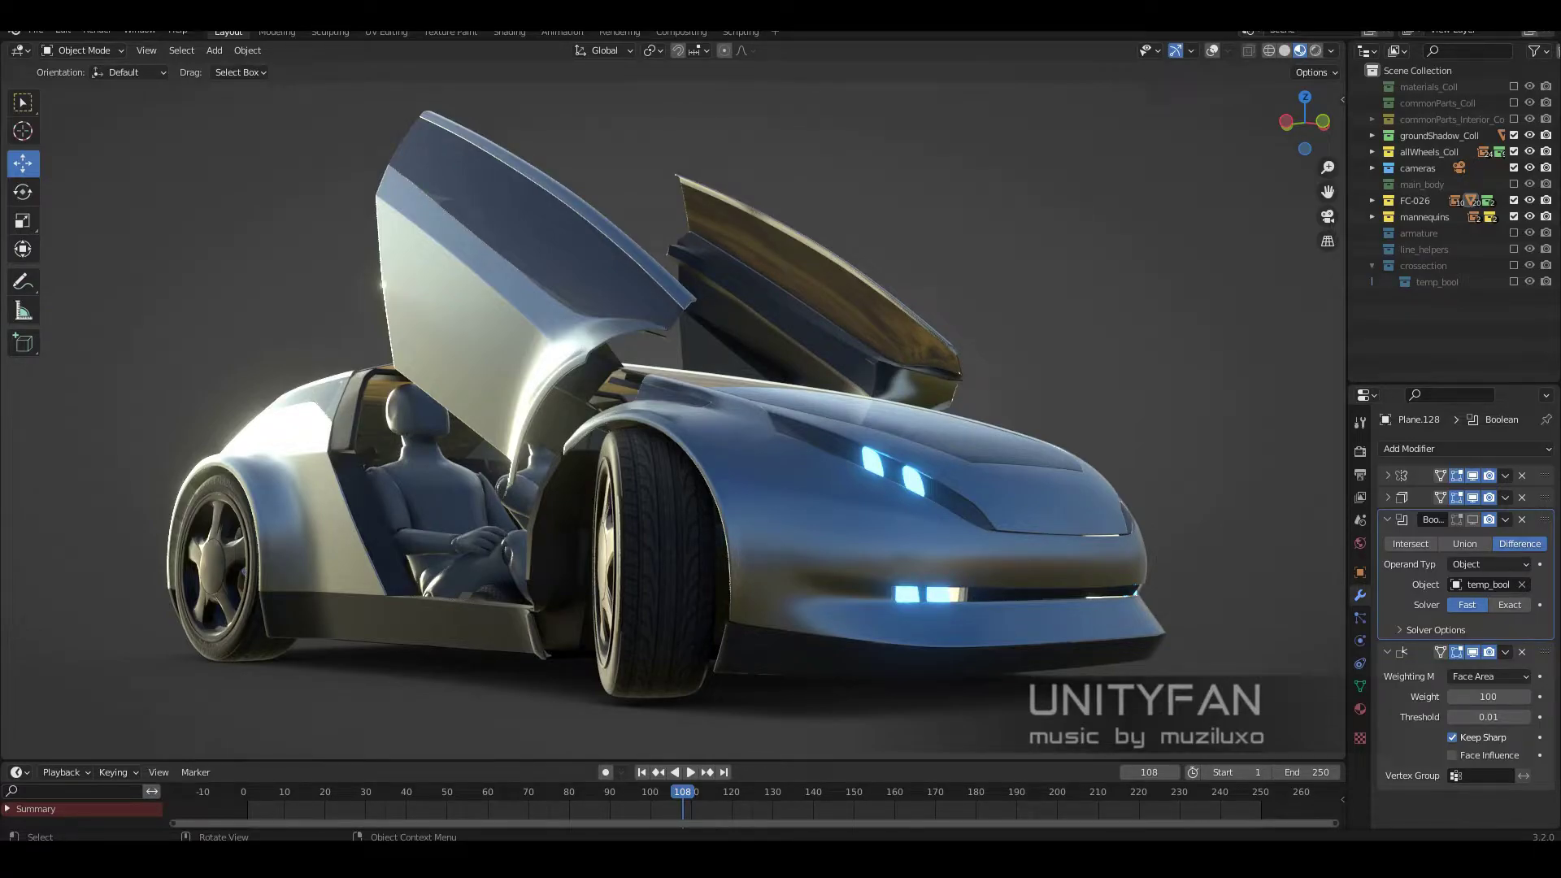
Step: Use Alt+Z to bring up the GeForce Experience overlay over the finished car scene
{"action": "key", "text": "alt+z"}
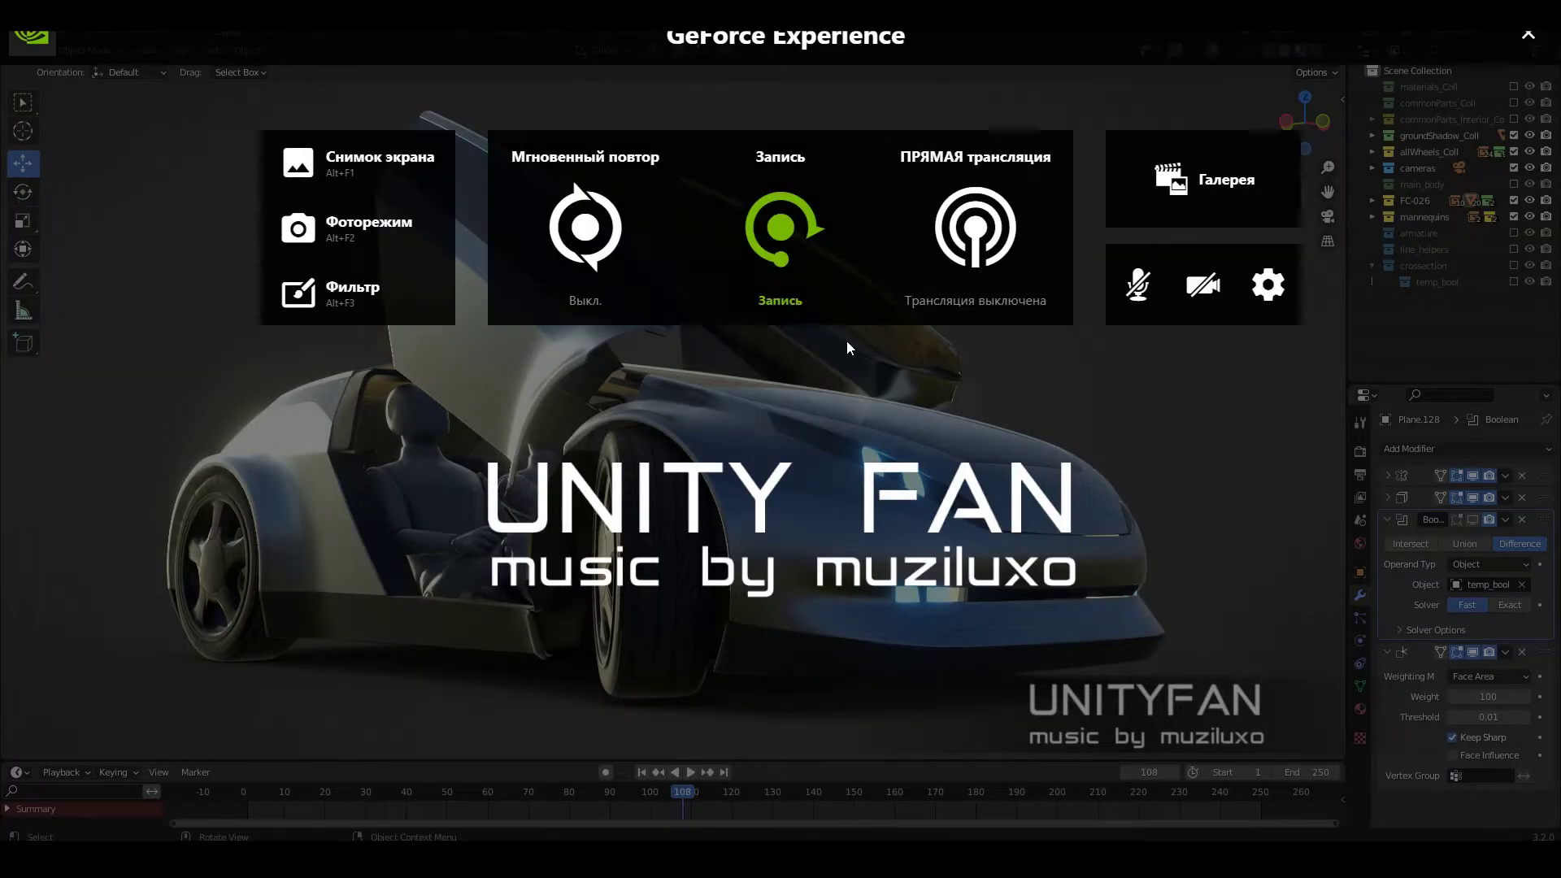